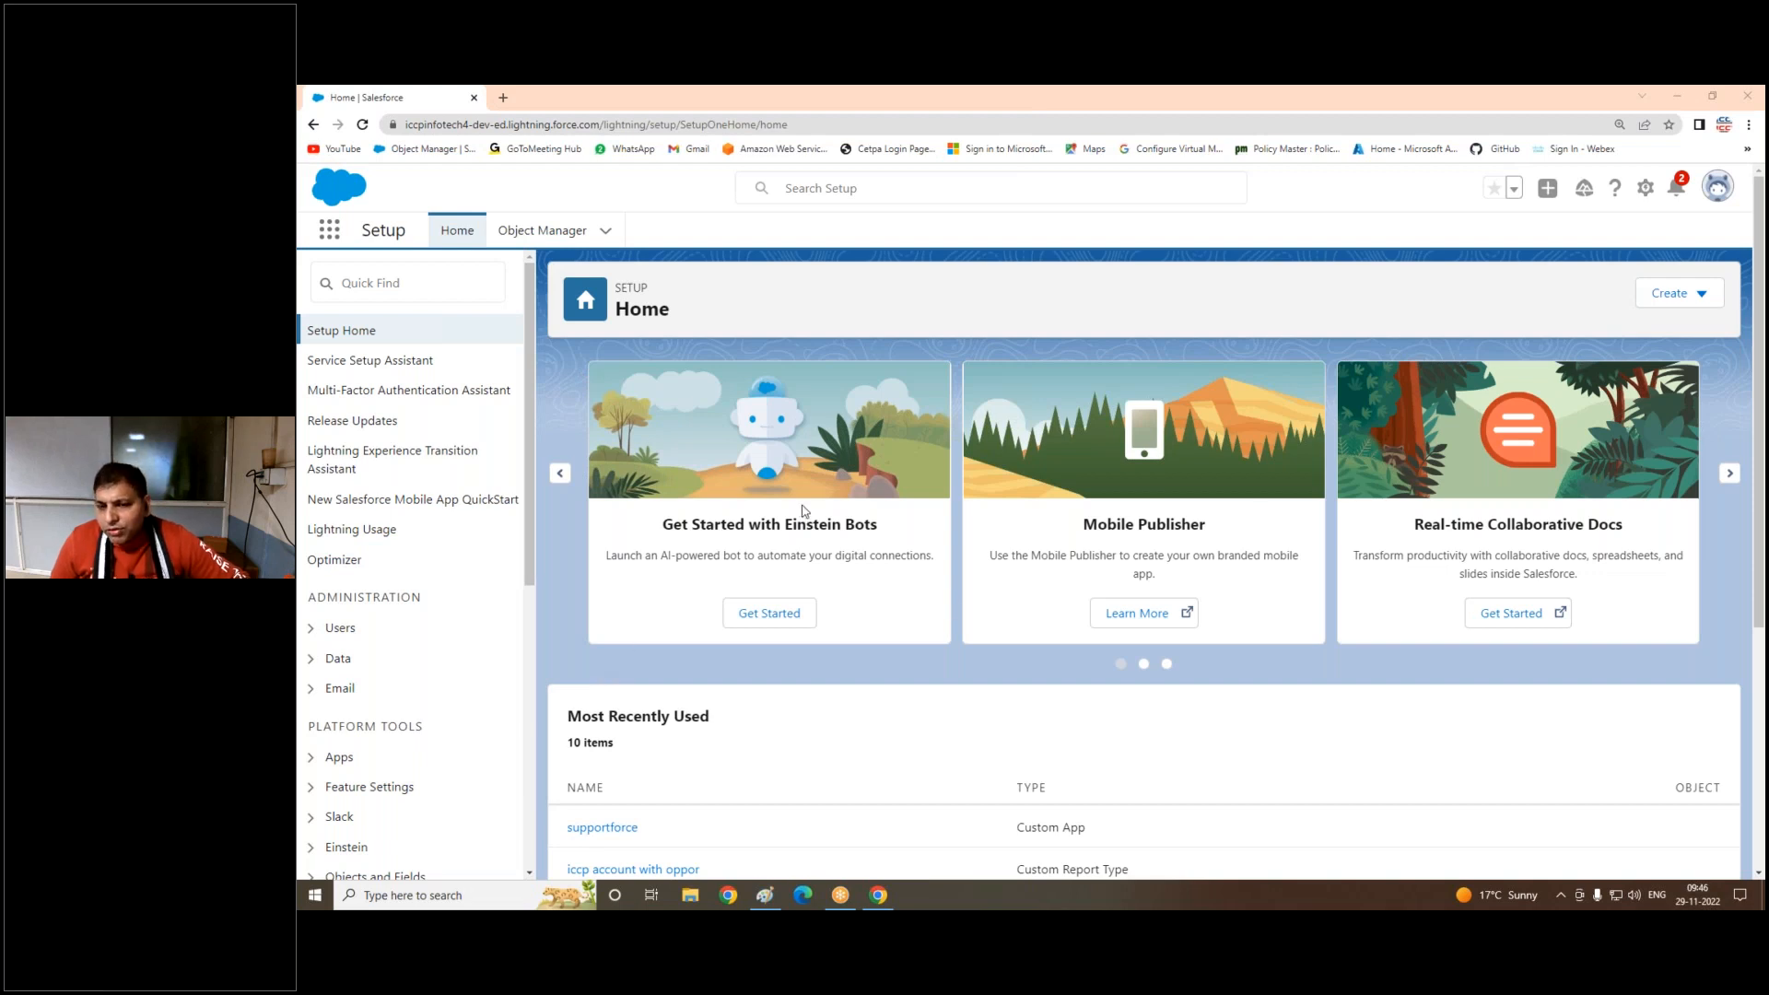
# Step: Check which user is signed in by viewing the account's profile details, and close them
pyautogui.click(1717, 188)
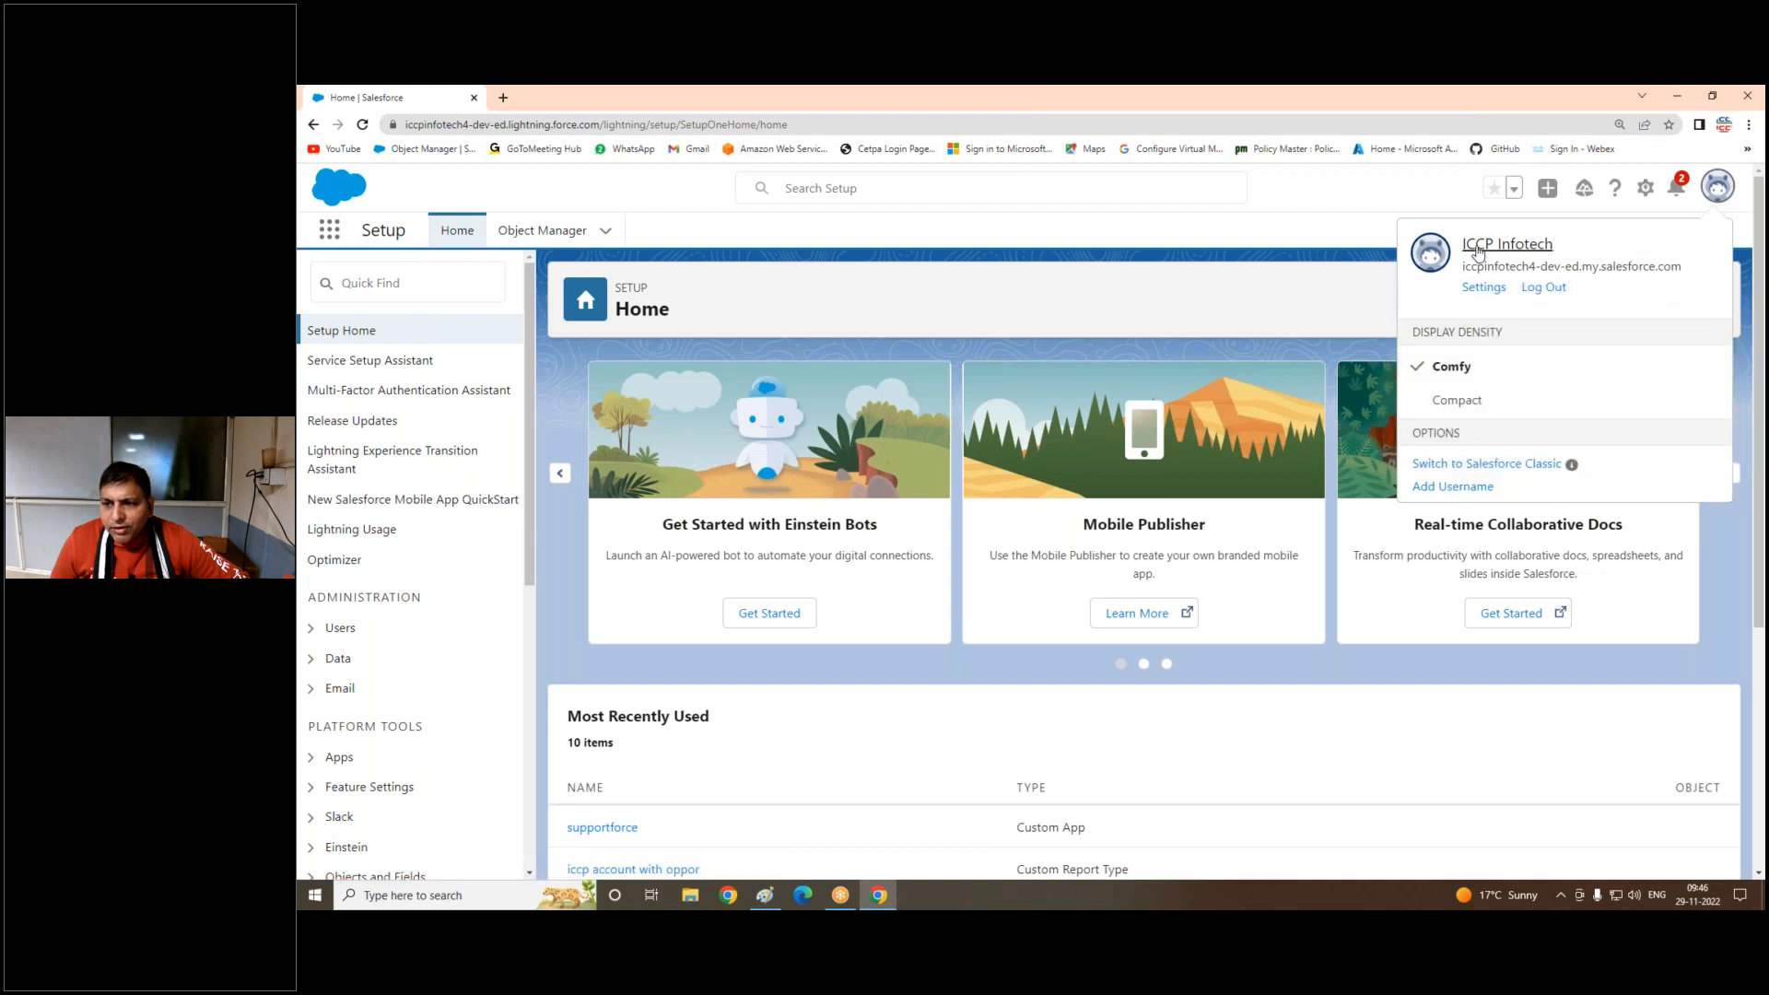
pyautogui.moveTo(1566, 246); pyautogui.dragTo(1463, 245)
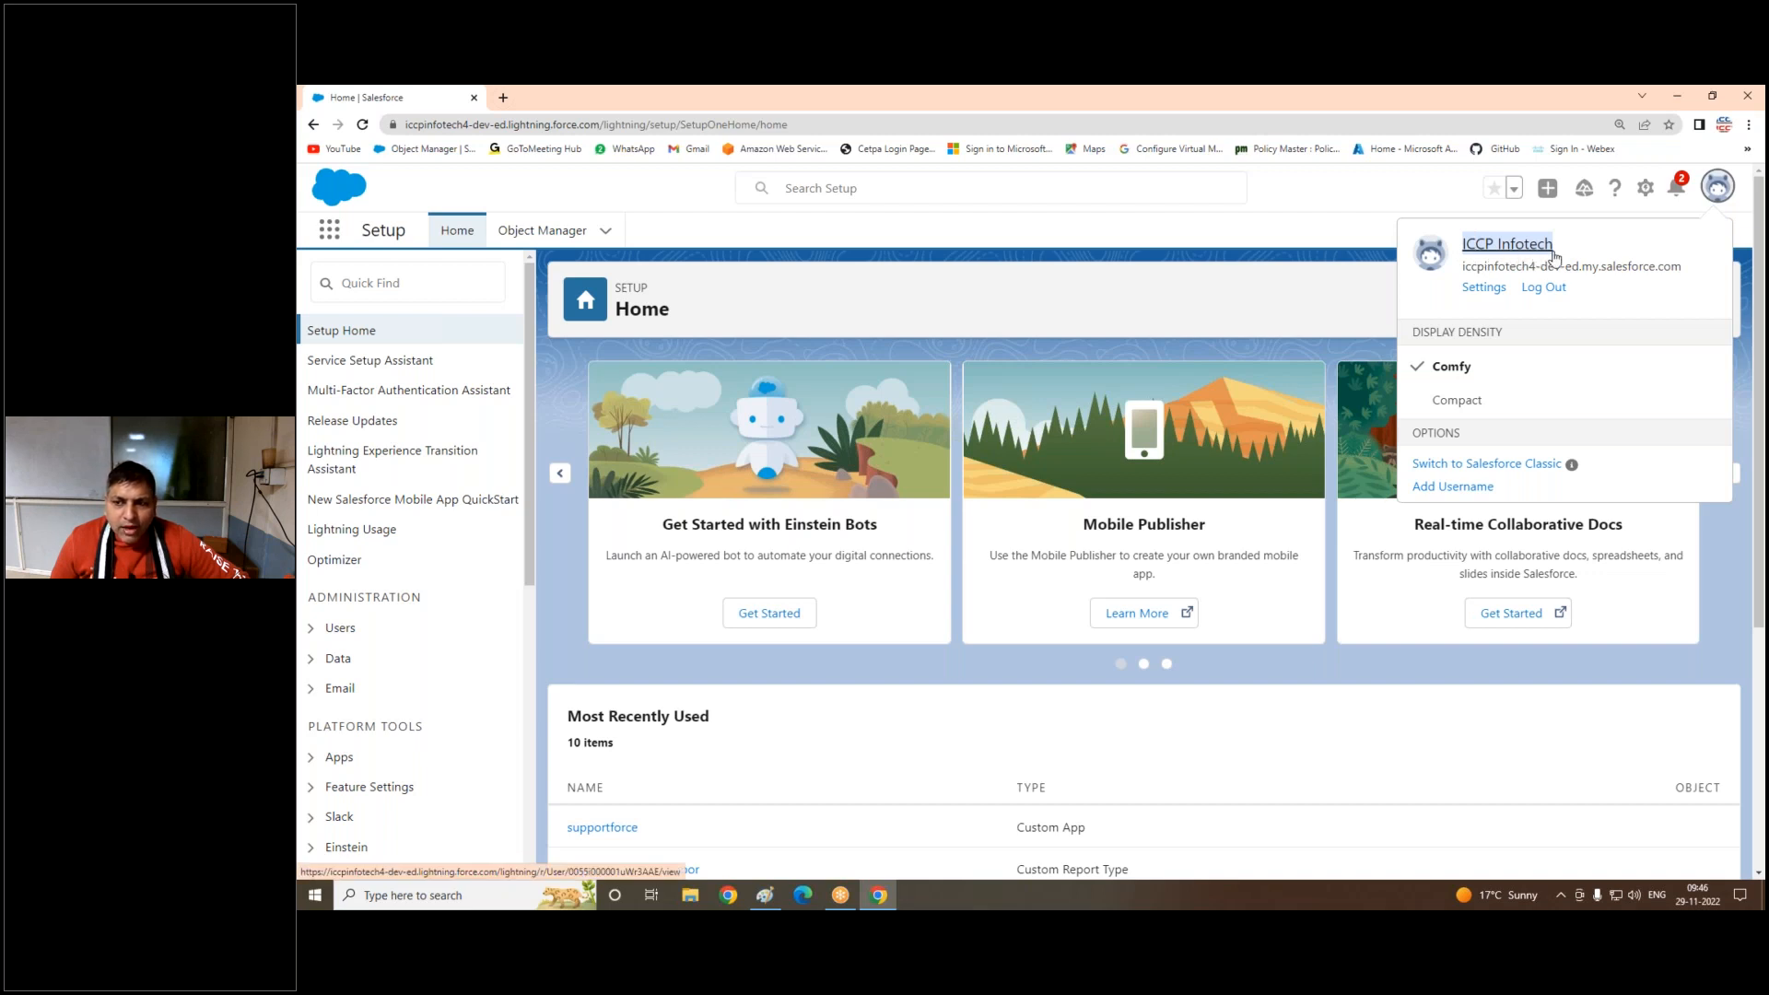
pyautogui.click(1198, 233)
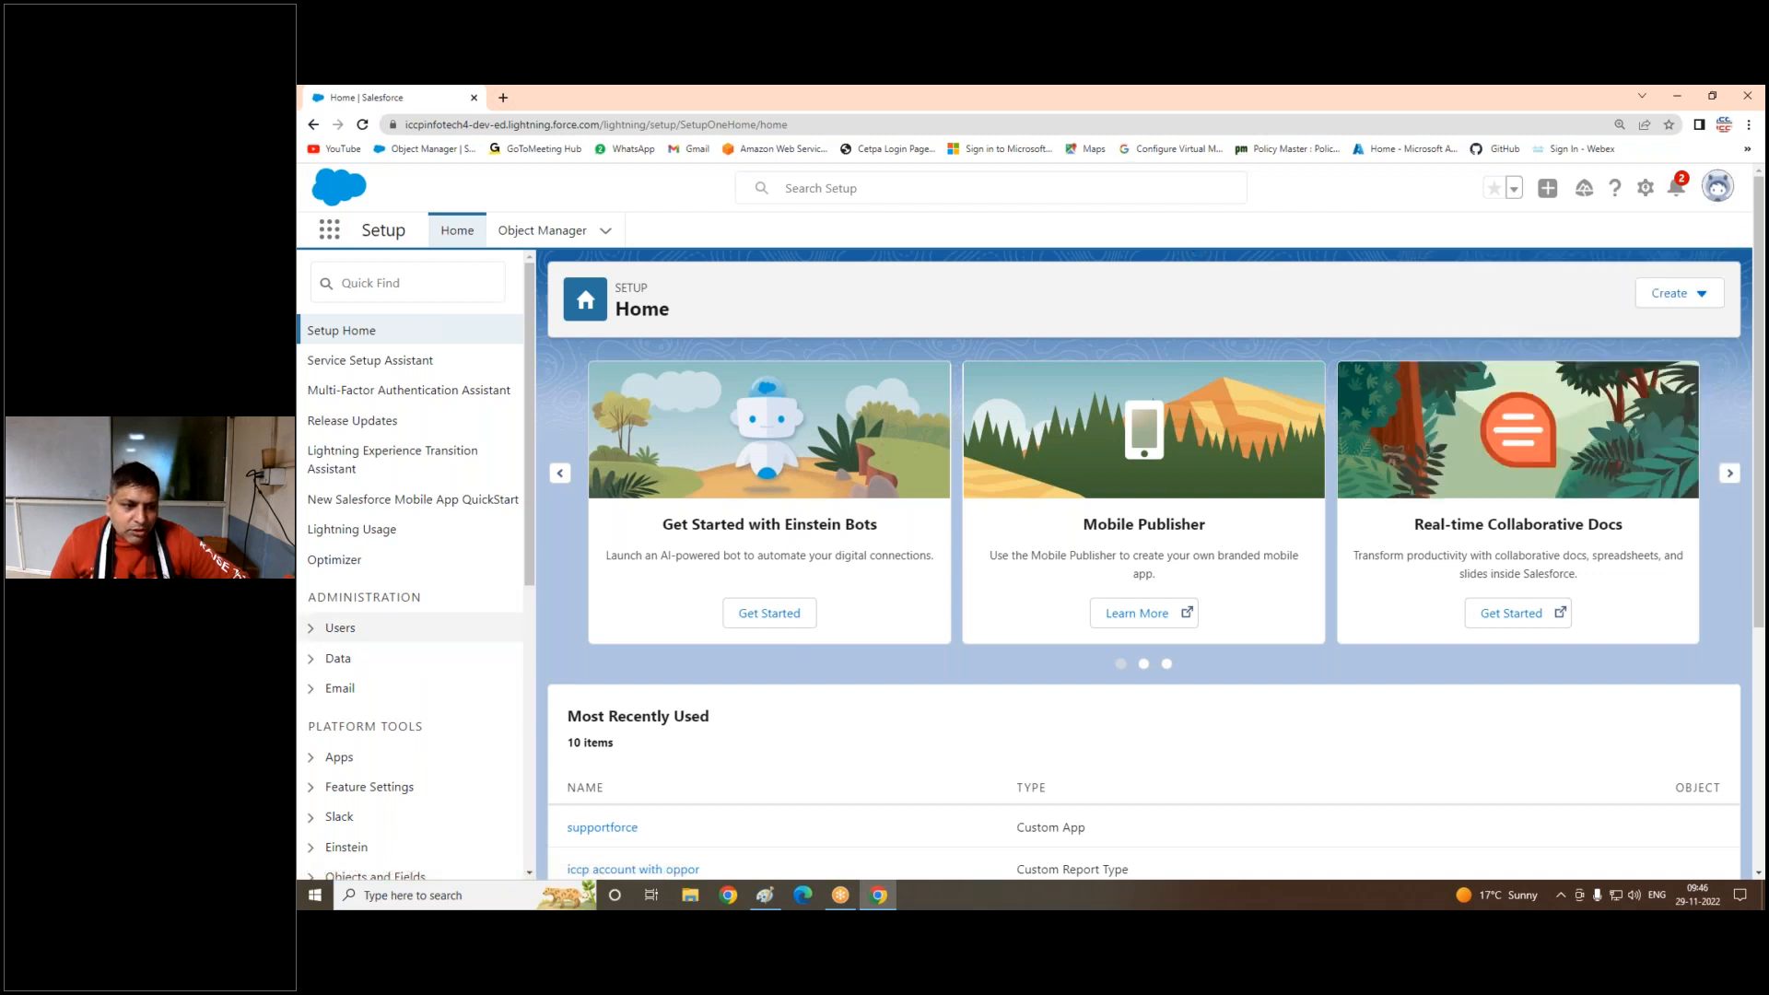
# Step: Go to the Users list and open the CEO-role System Administrator's user record for editing to check its profile
pyautogui.click(311, 628)
pyautogui.scroll(-2, 367, 809)
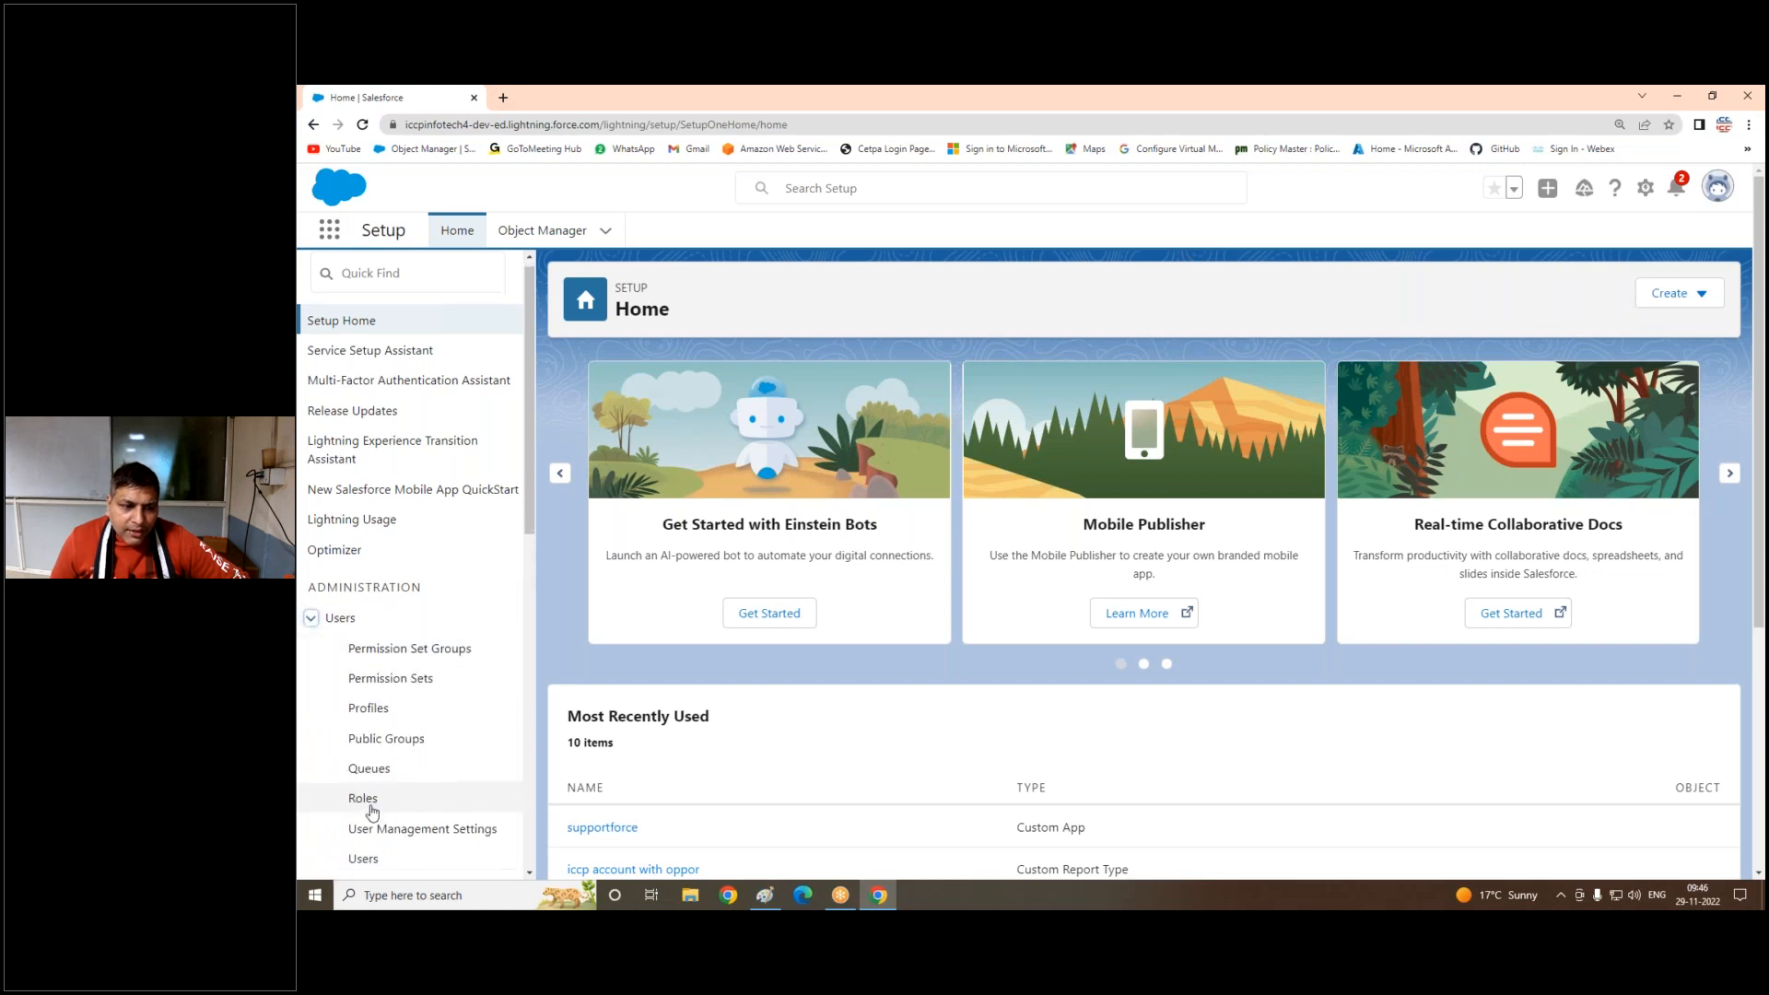
pyautogui.click(367, 724)
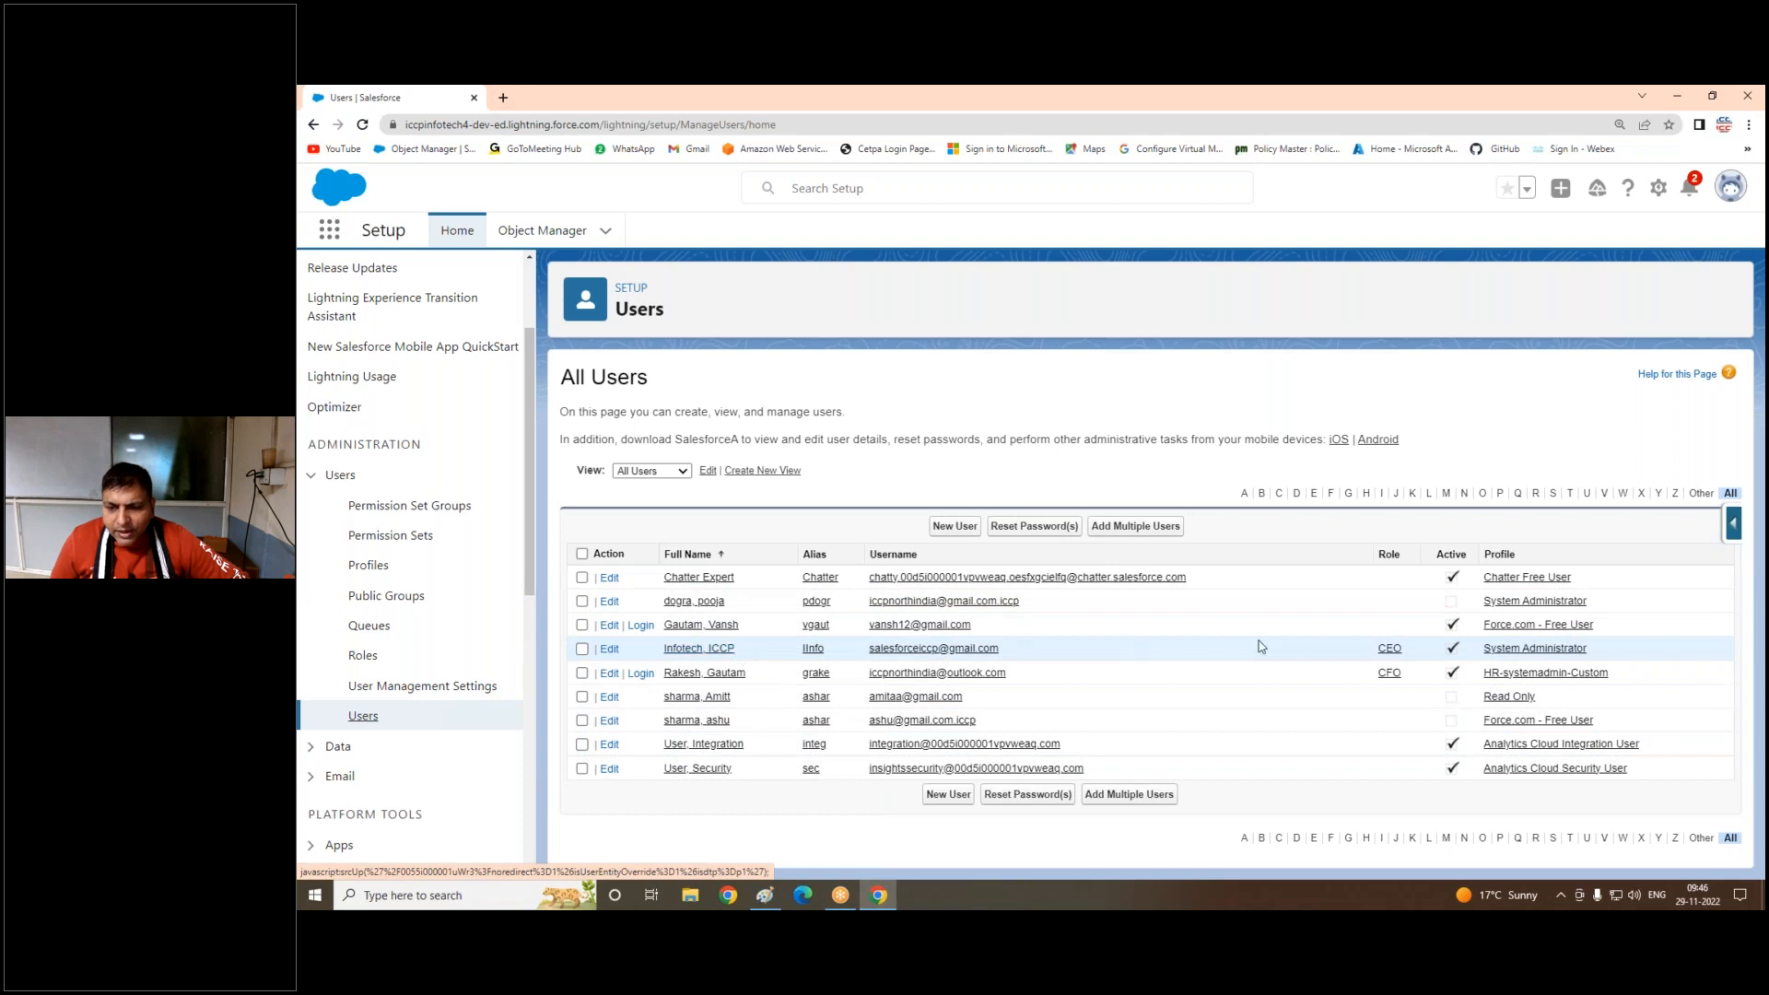
pyautogui.moveTo(1614, 650); pyautogui.dragTo(1478, 652)
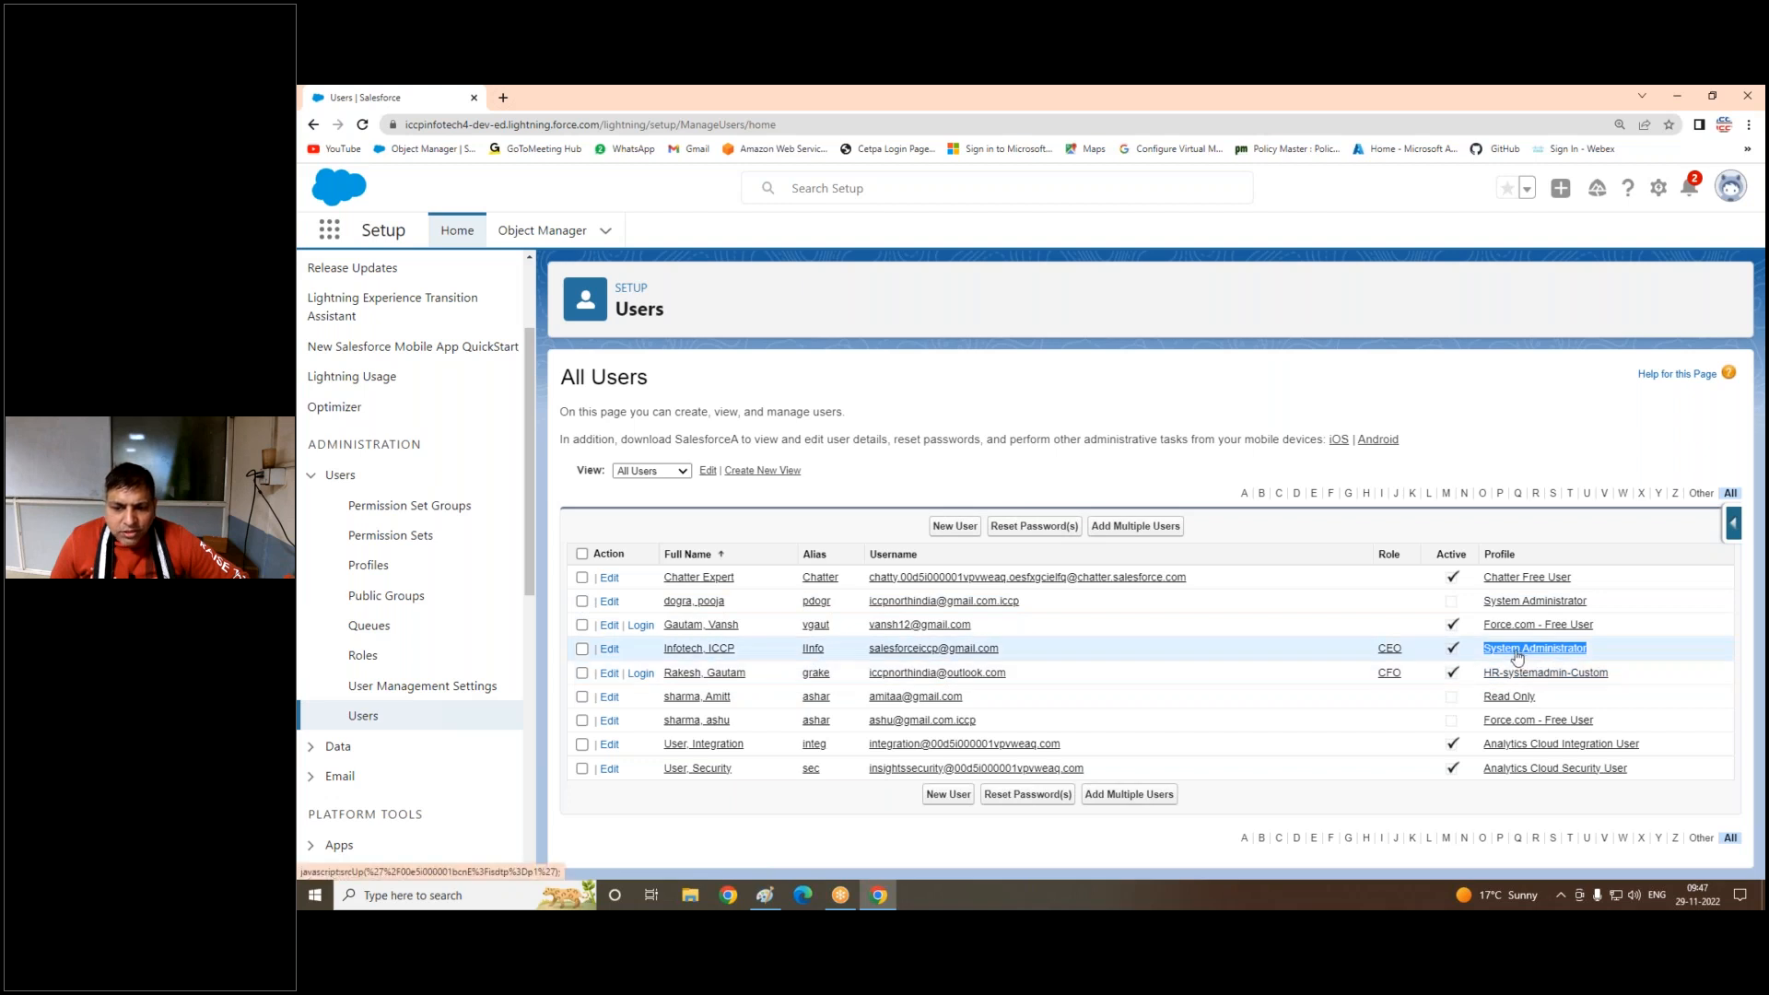
pyautogui.click(609, 650)
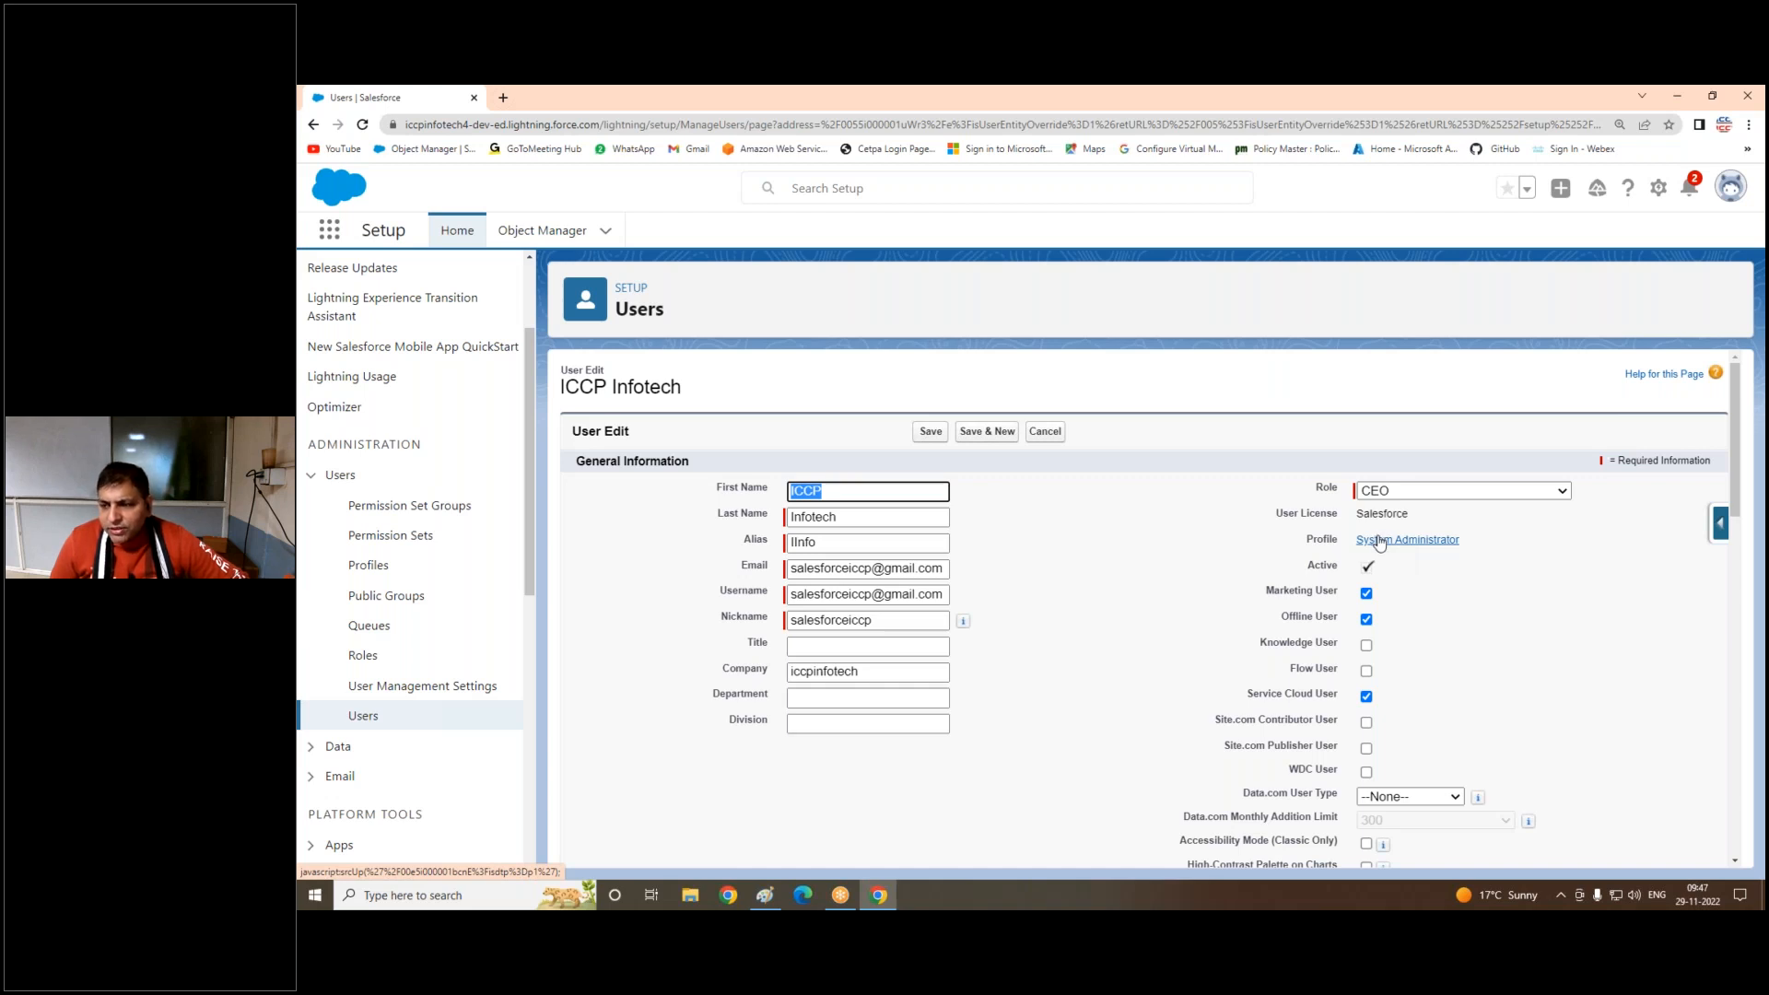
# Step: Collapse the Users section and open the Setup home page in a new browser tab
pyautogui.click(334, 476)
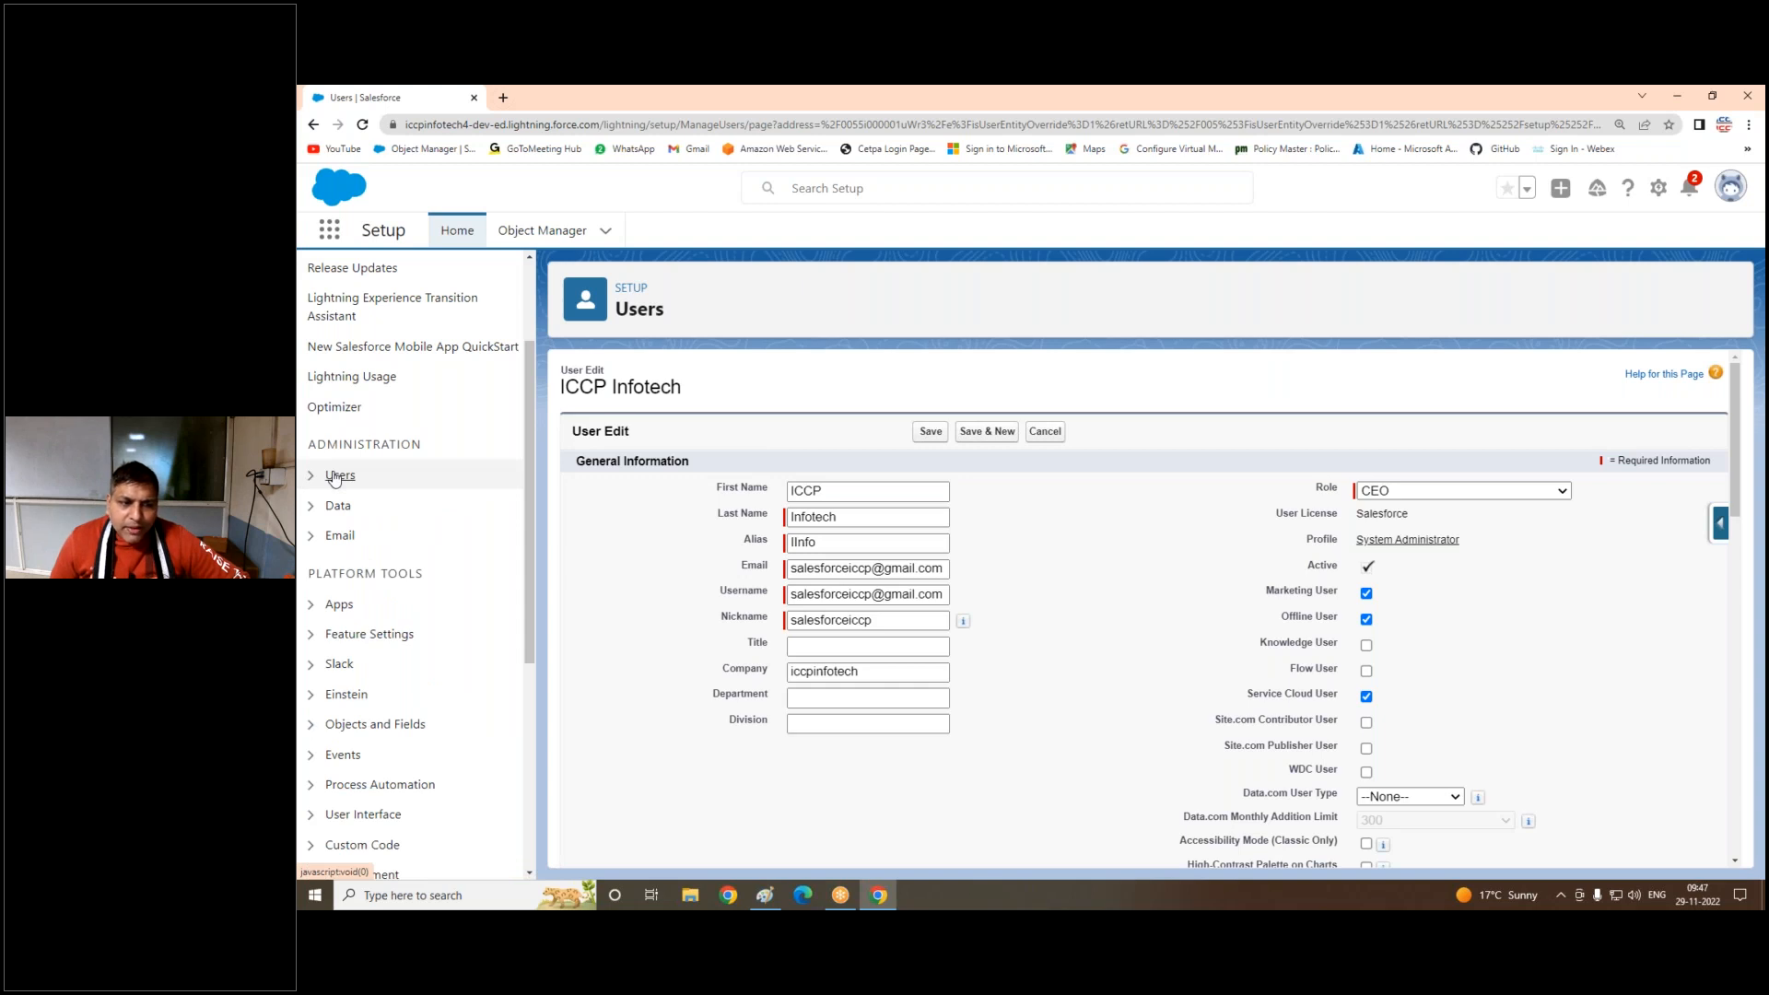
pyautogui.scroll(2, 369, 359)
pyautogui.click(1656, 194)
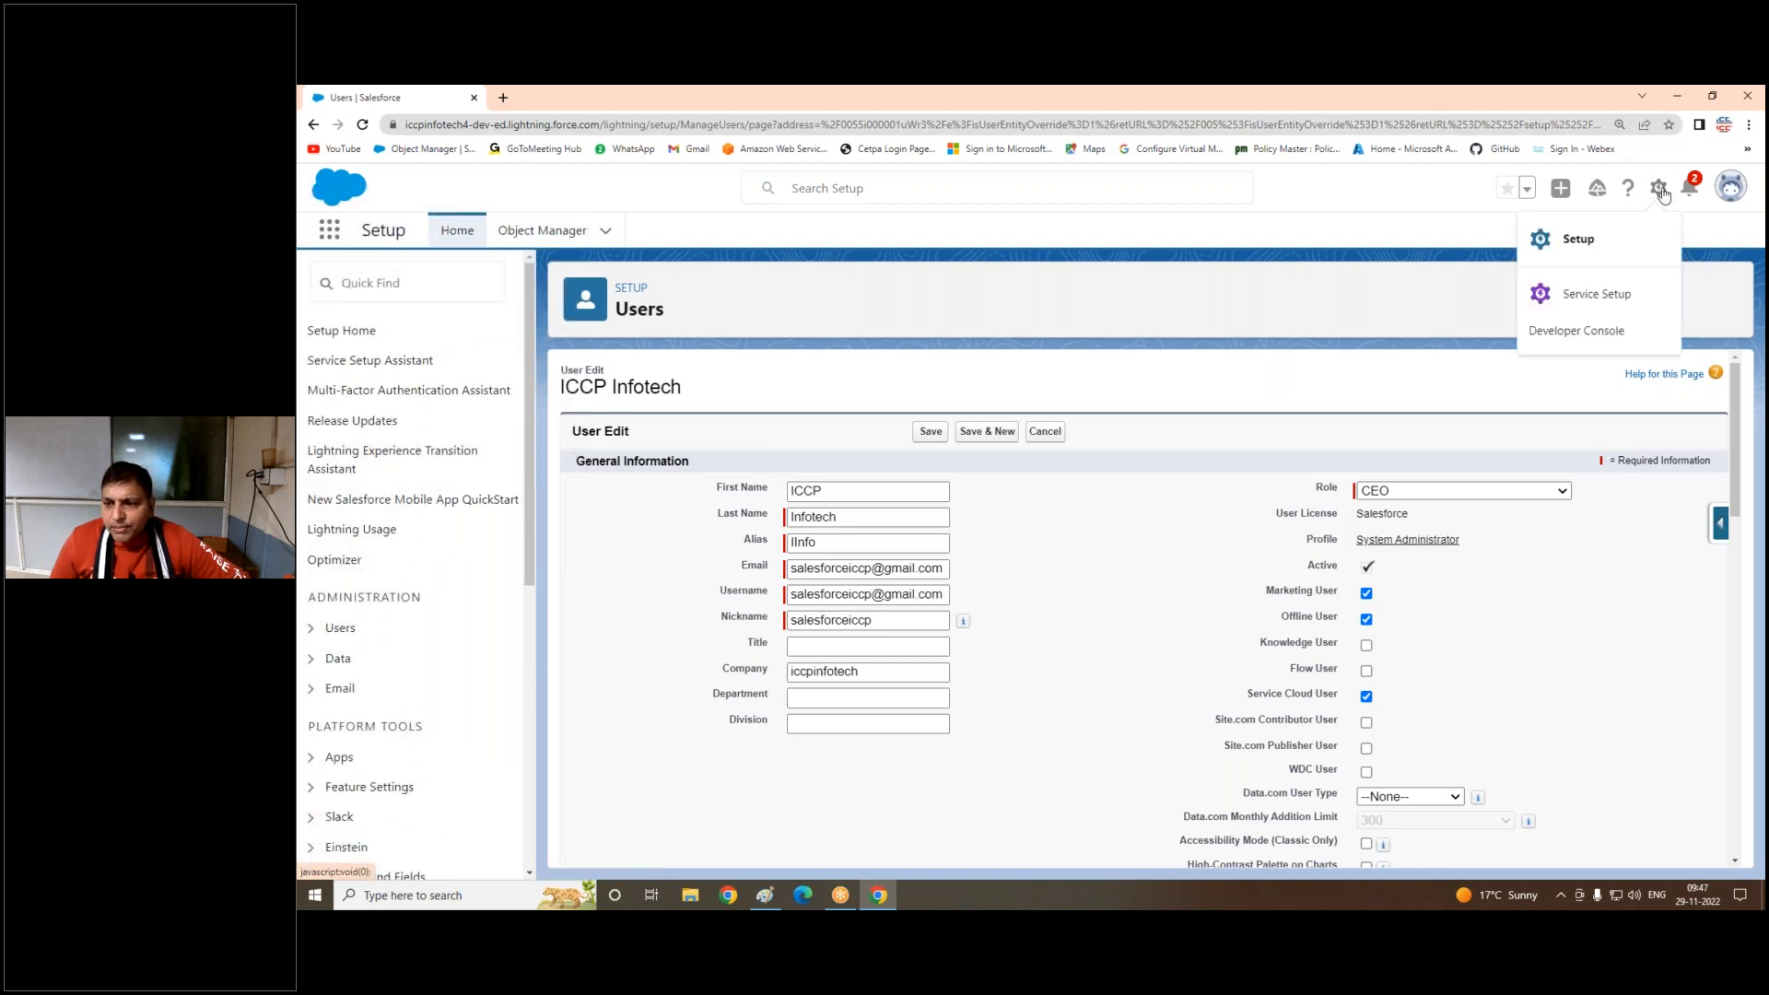
pyautogui.click(1585, 241)
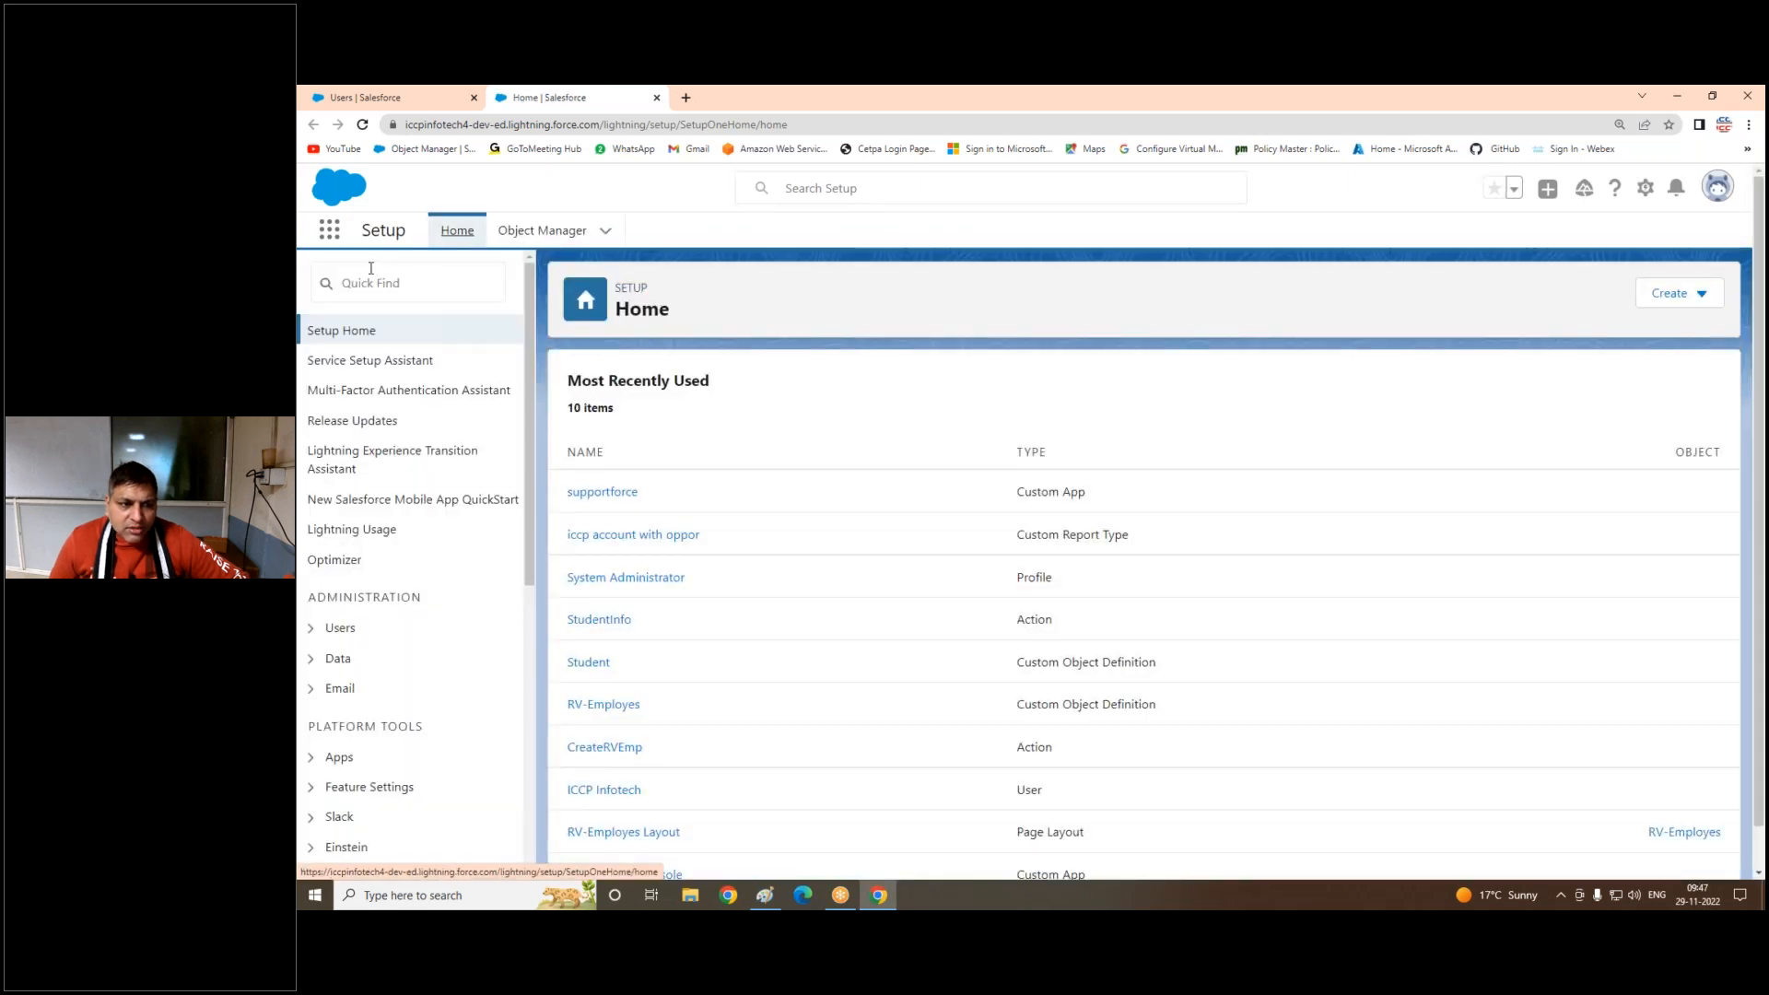
# Step: Search Setup for "profile" and open the Profiles page
pyautogui.click(366, 282)
pyautogui.write('pr')
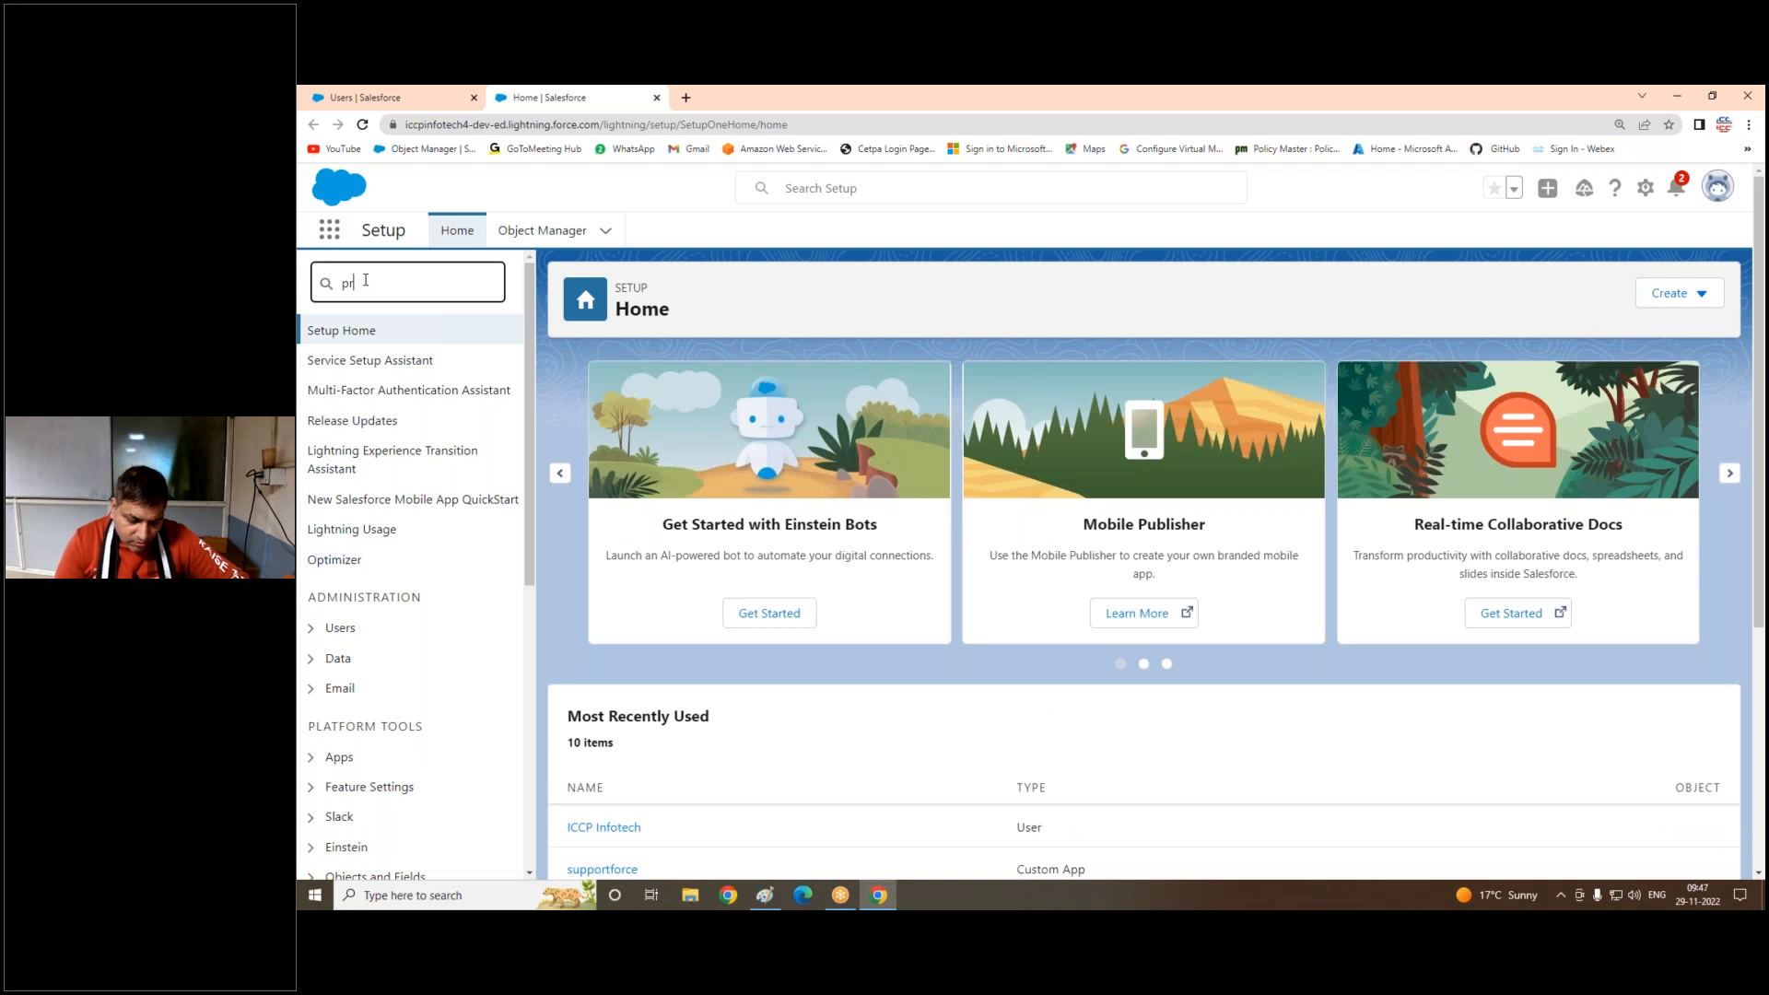
pyautogui.write('ofile')
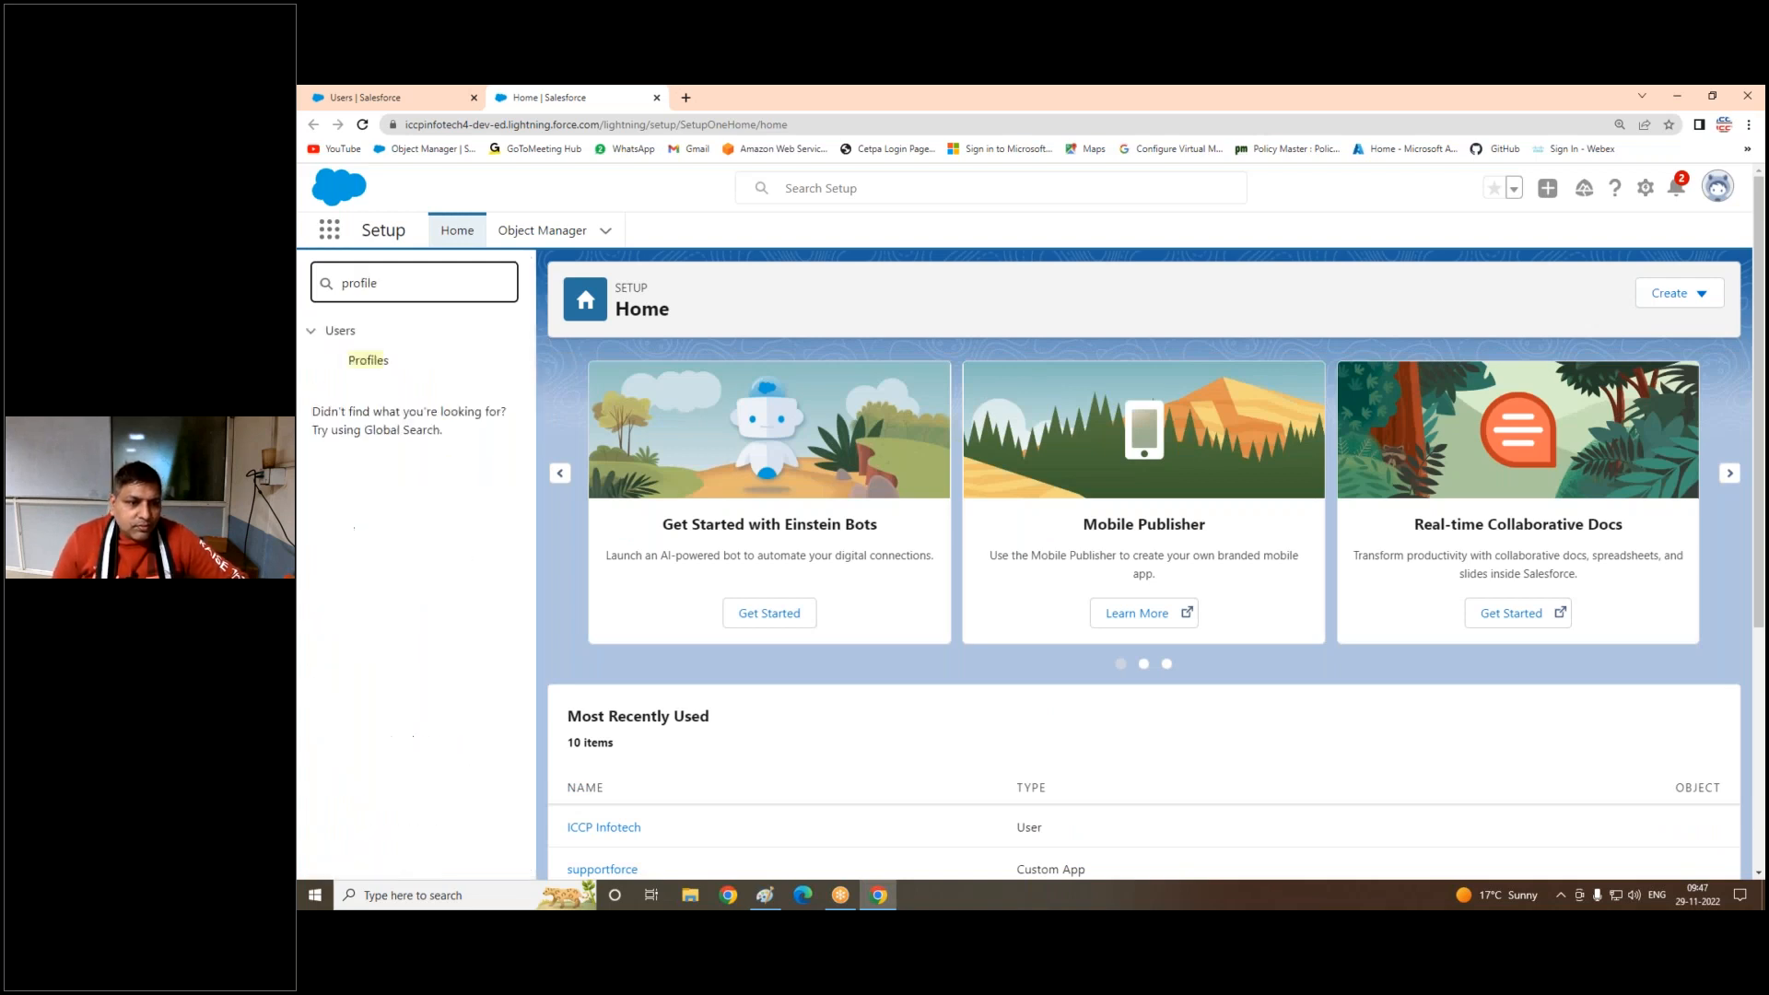
pyautogui.click(385, 362)
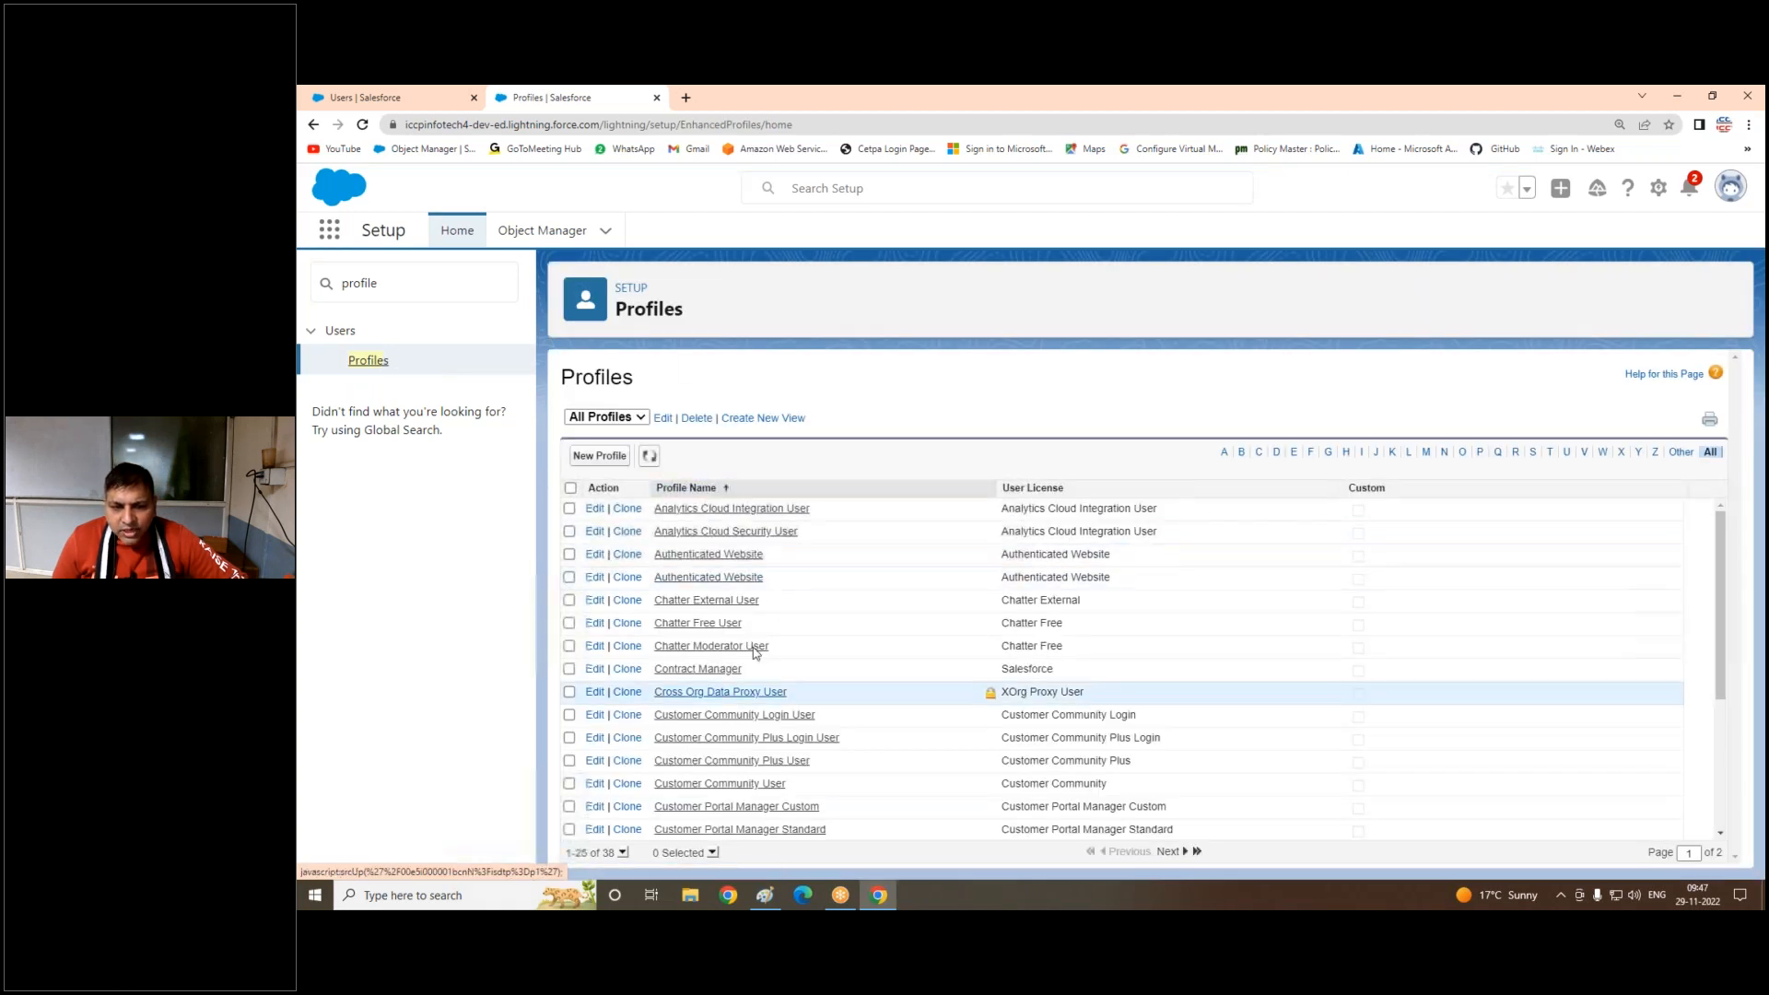
# Step: Filter the profiles to names starting with S and open the System Administrator profile for editing
pyautogui.scroll(-2, 617, 706)
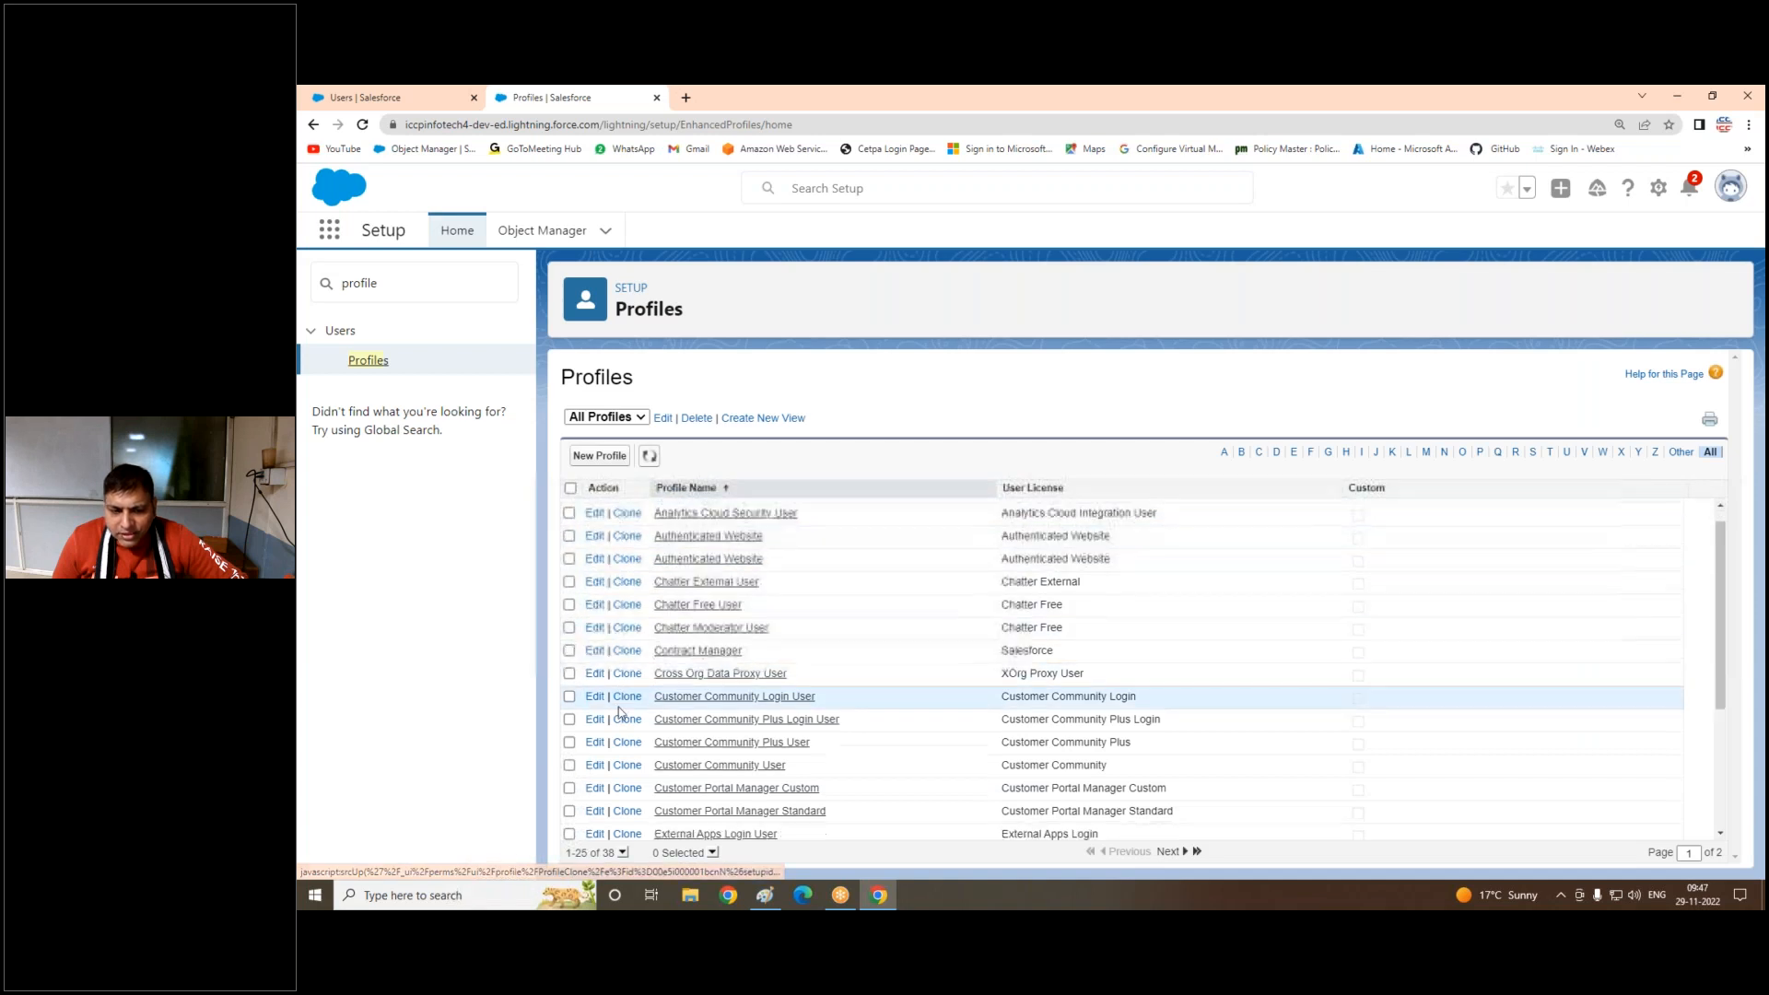
pyautogui.scroll(-1, 617, 706)
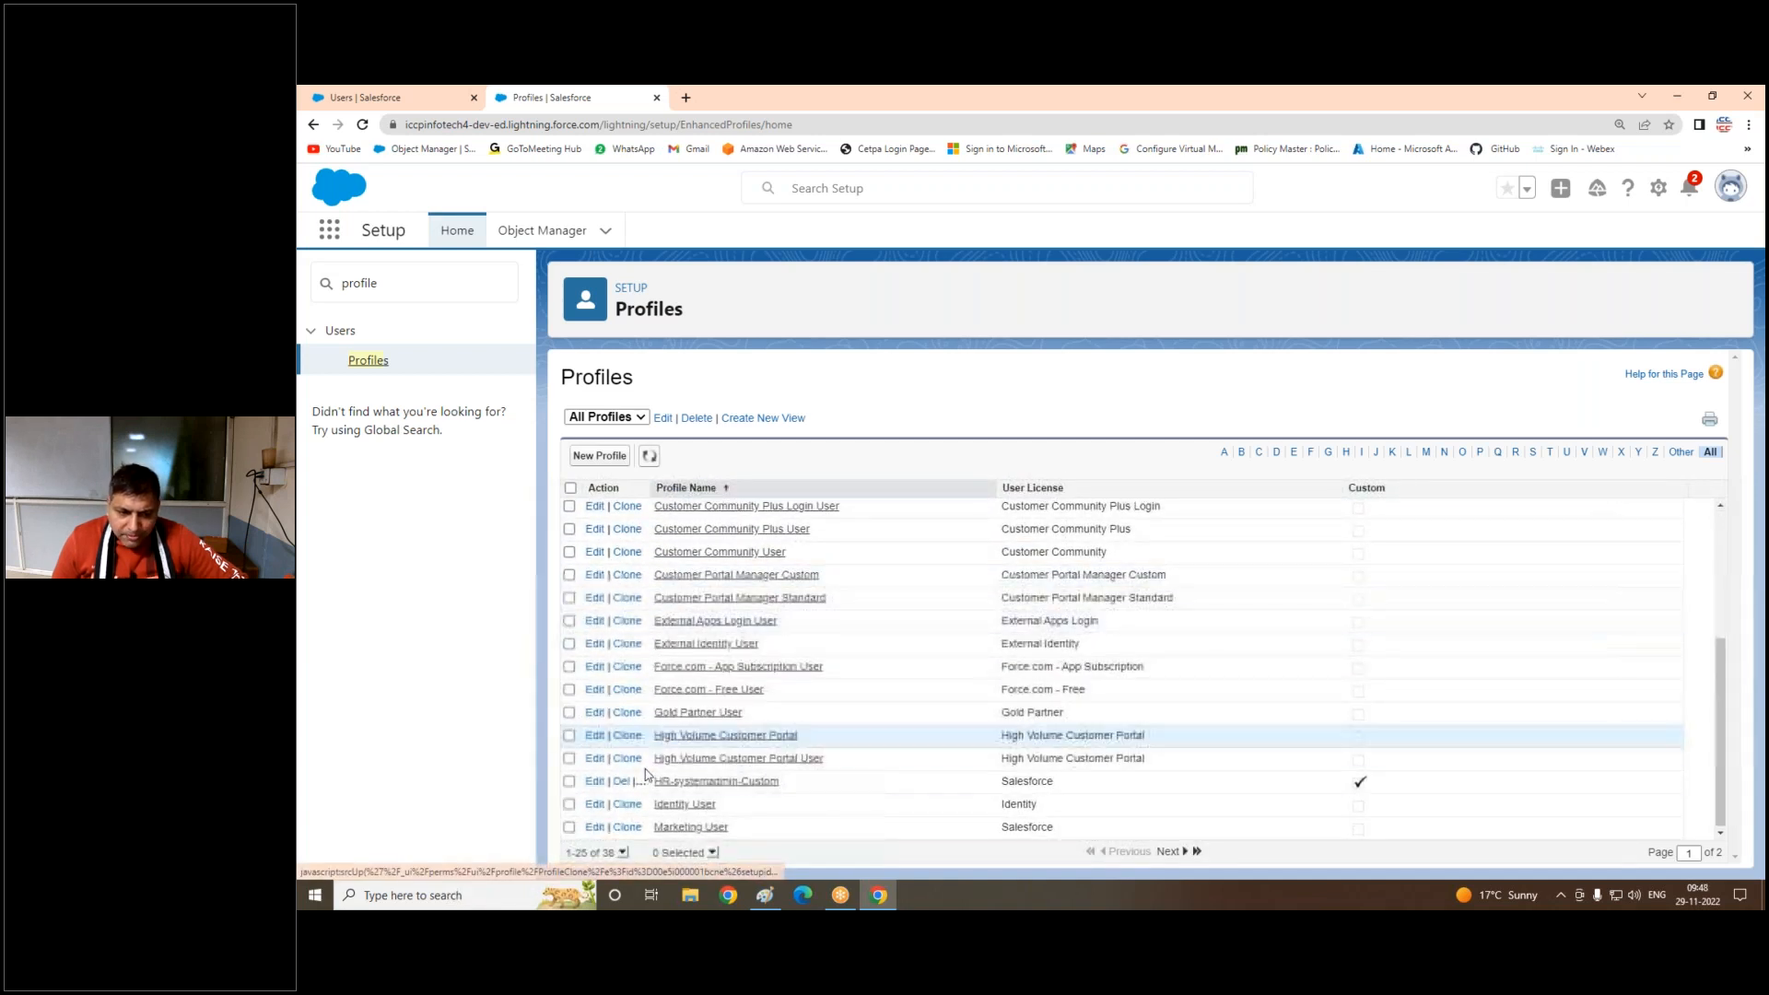
pyautogui.scroll(3, 645, 776)
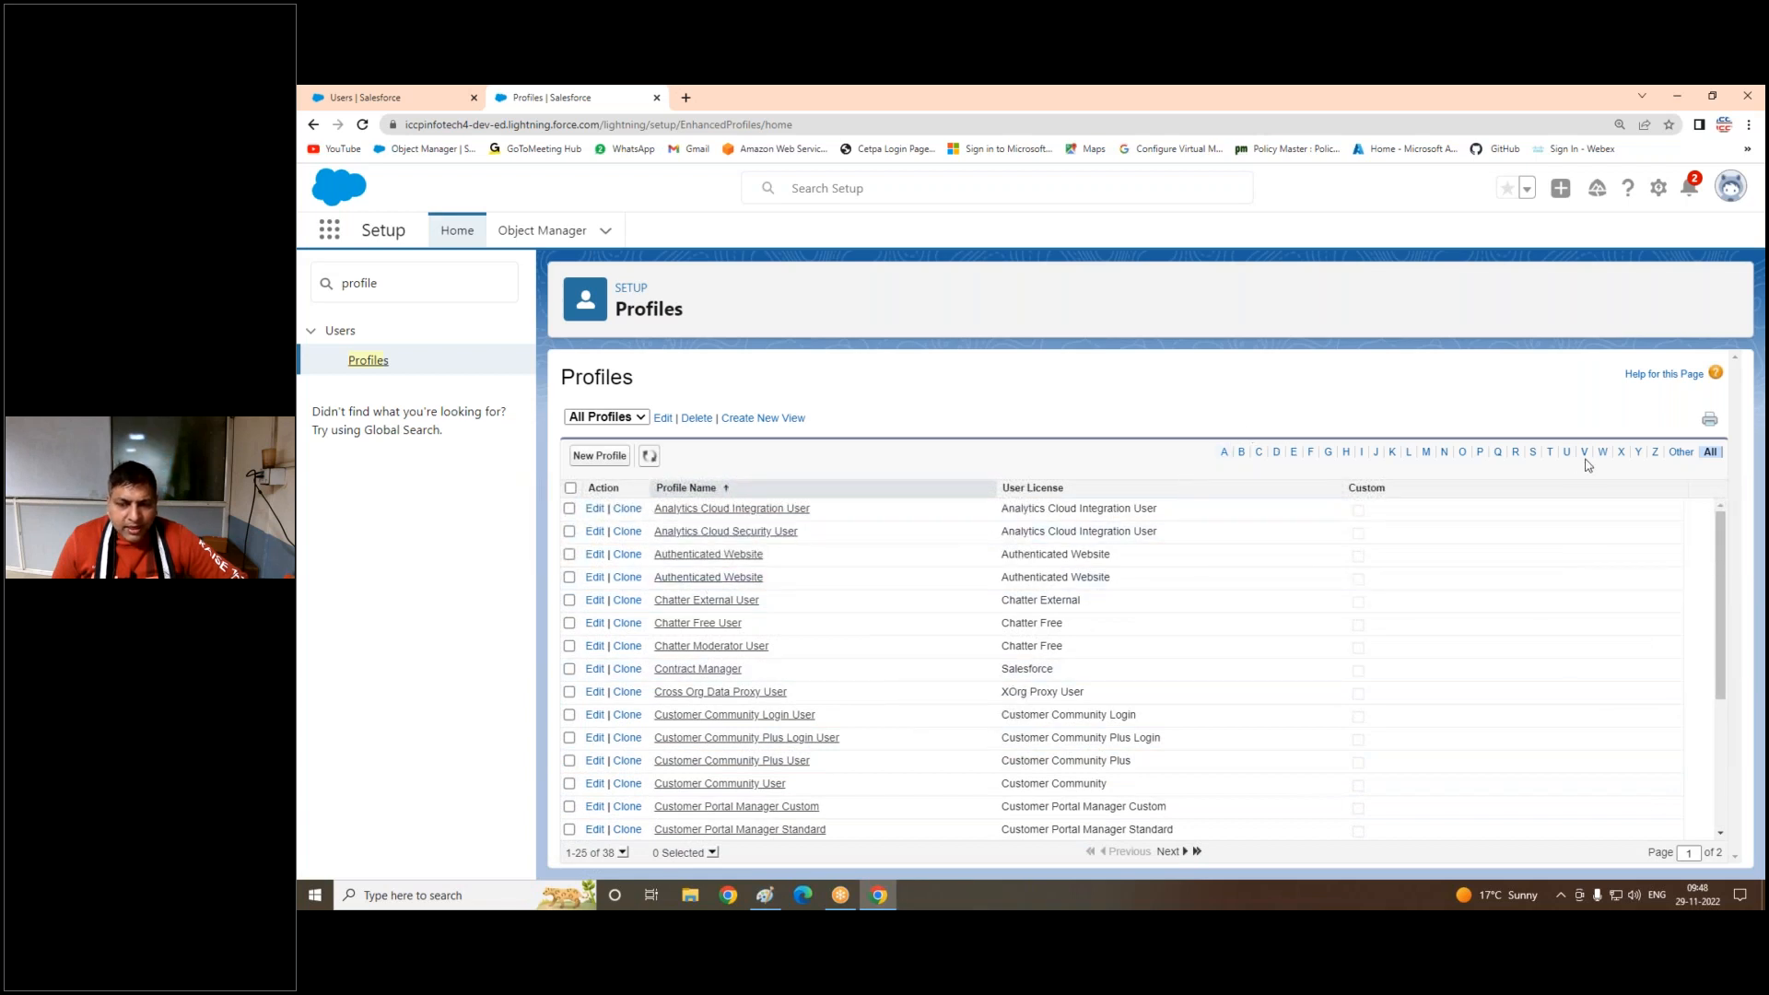
pyautogui.click(1534, 453)
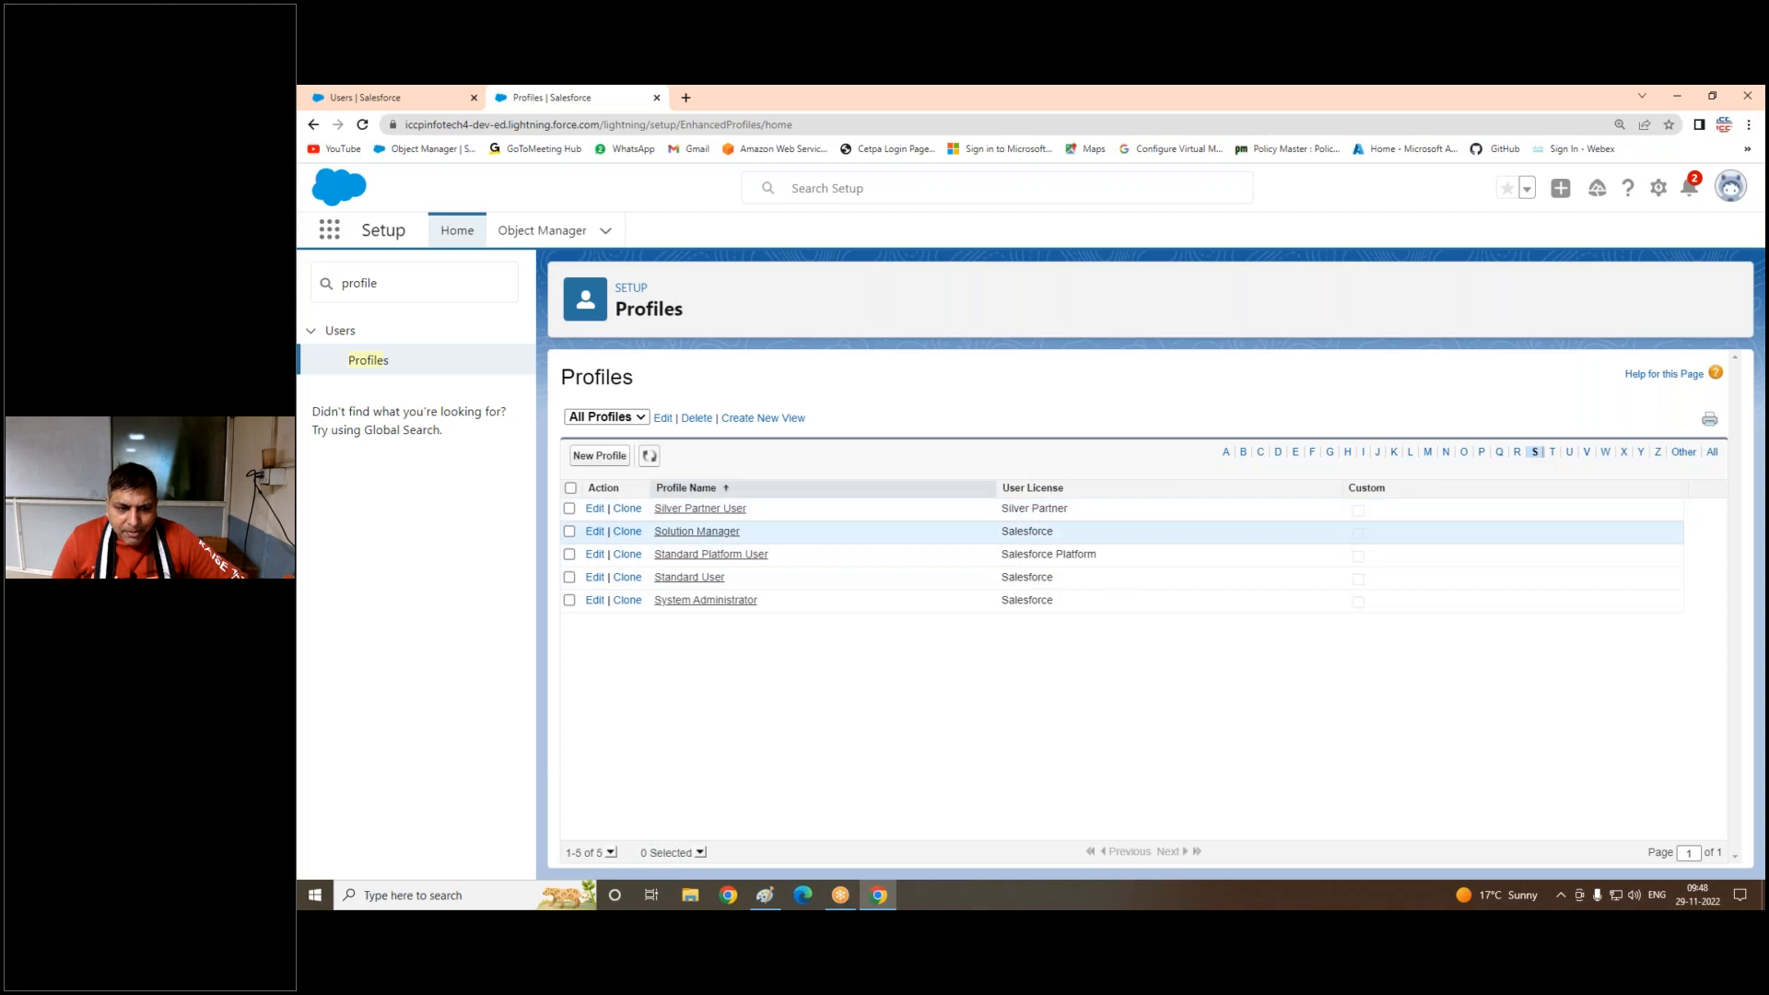
pyautogui.click(596, 601)
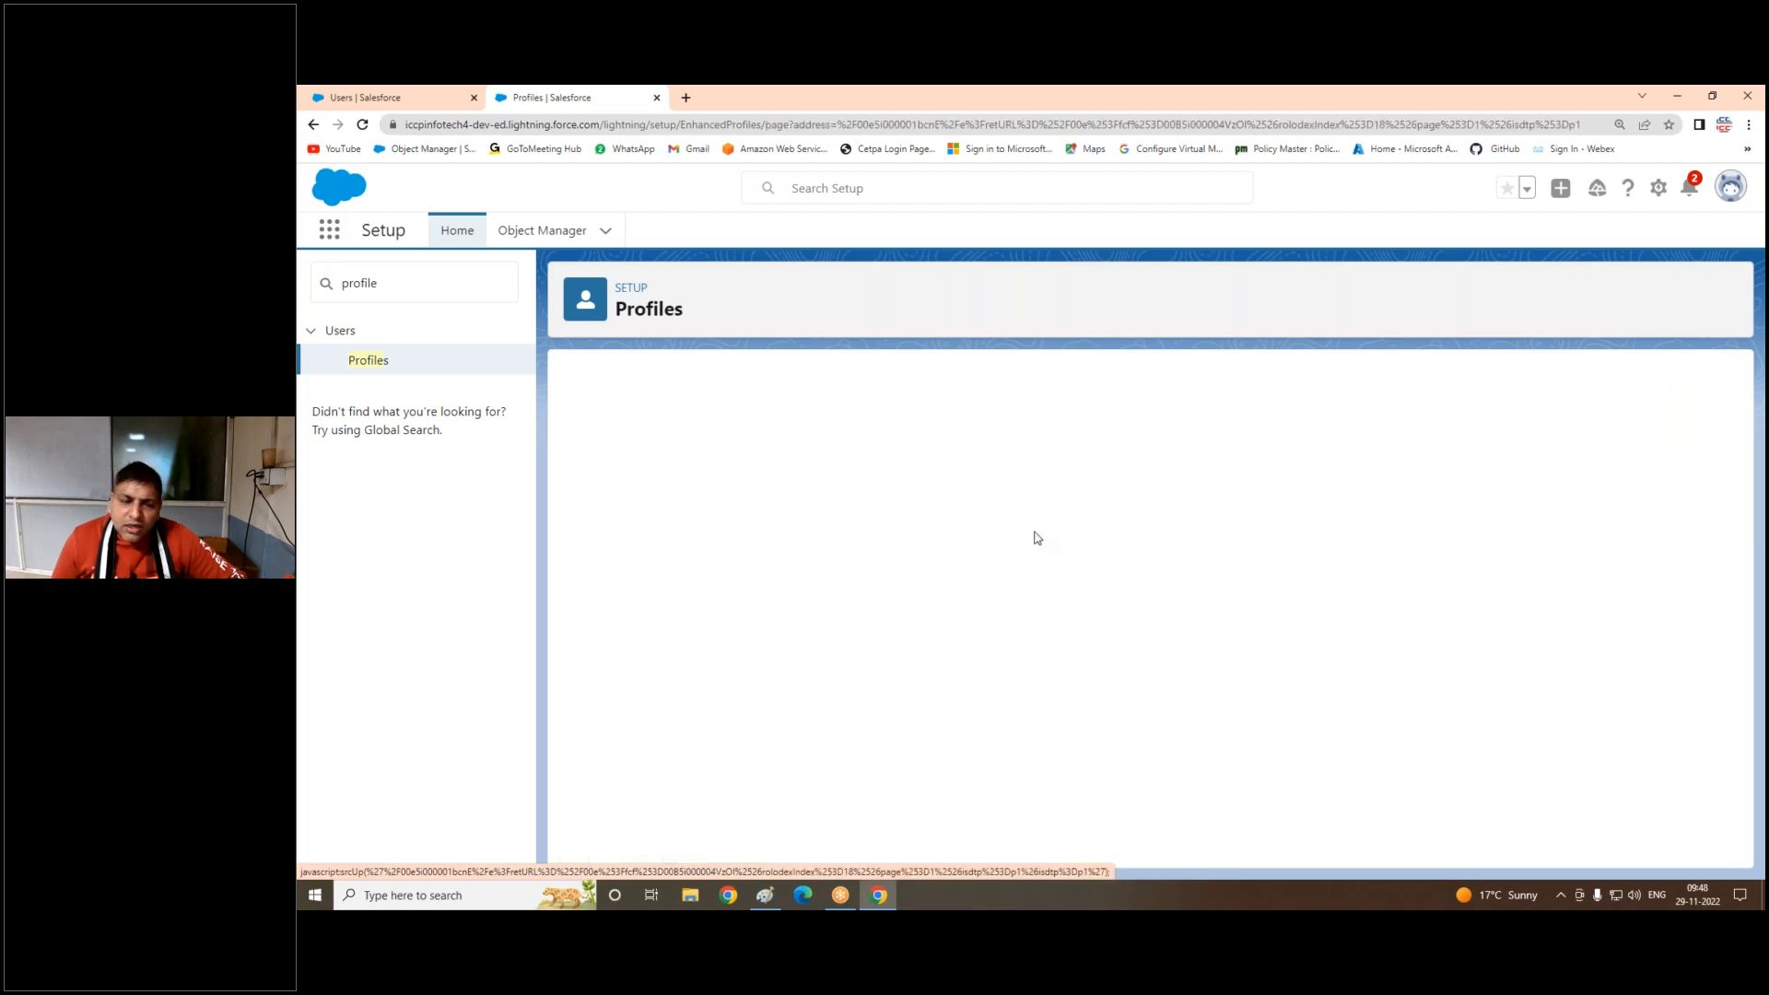
# Step: Examine the System Administrator profile's custom app settings, tab settings, administrative permissions and general user permissions
pyautogui.scroll(-15, 1036, 538)
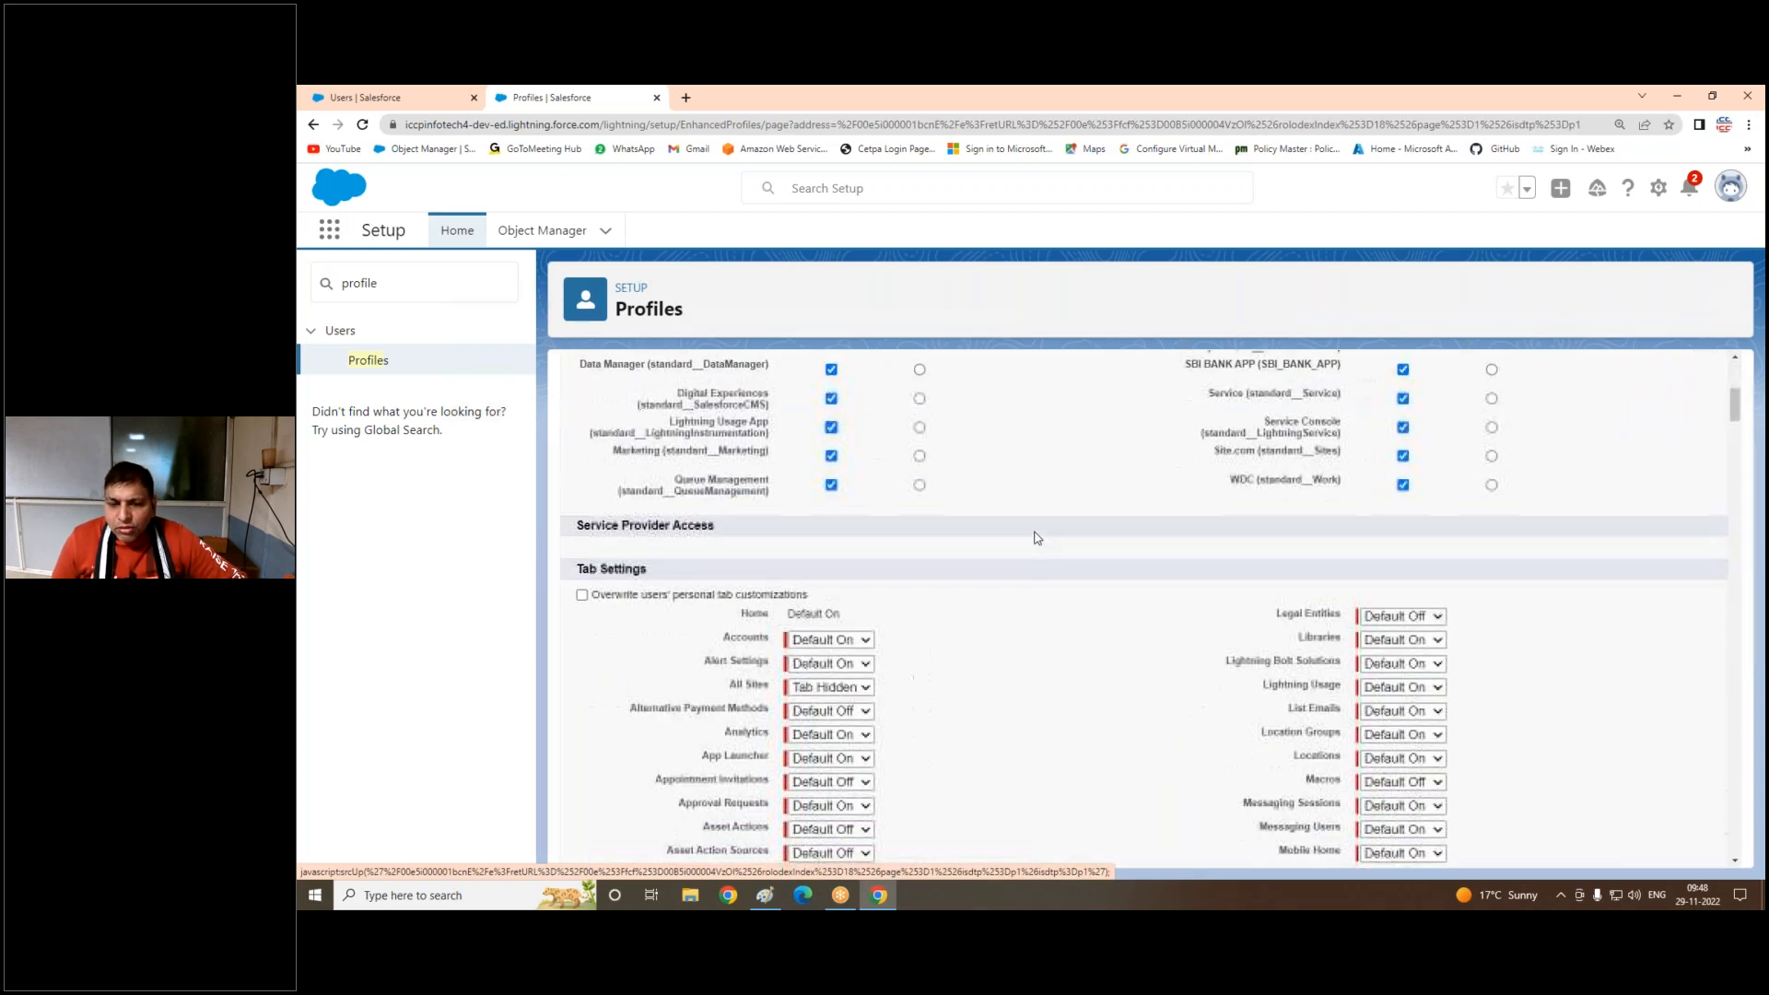
pyautogui.scroll(-15, 1036, 538)
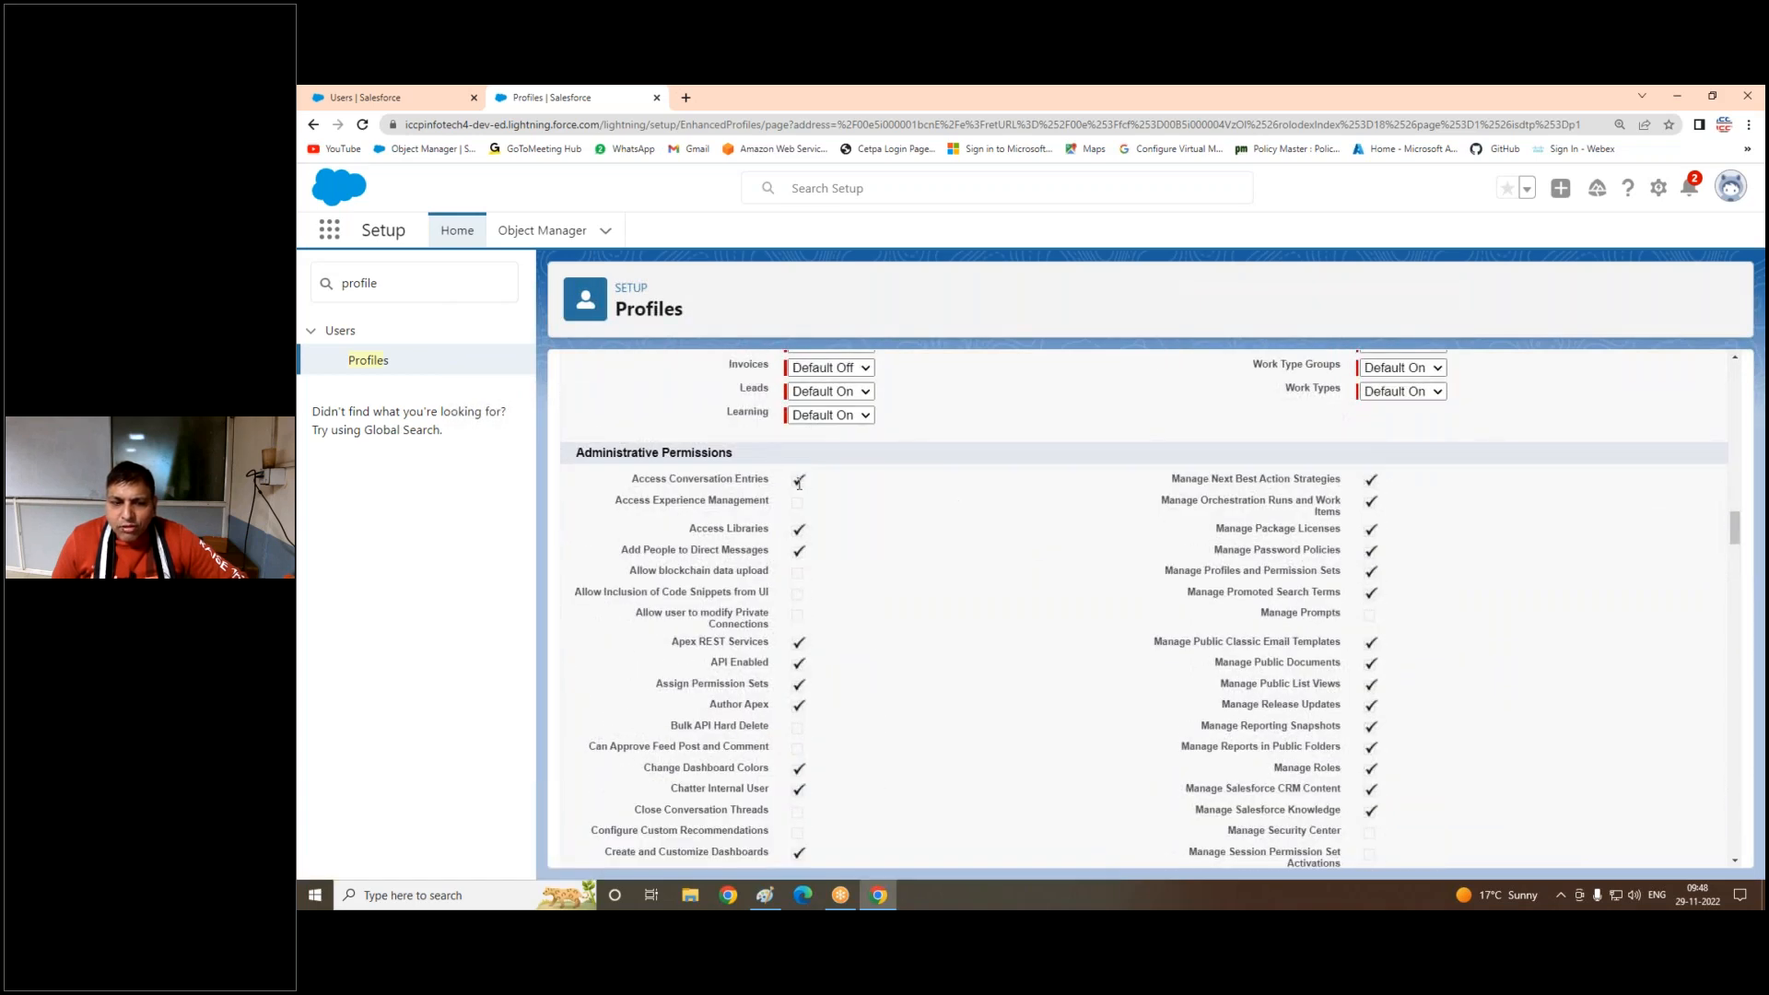
pyautogui.scroll(12, 922, 525)
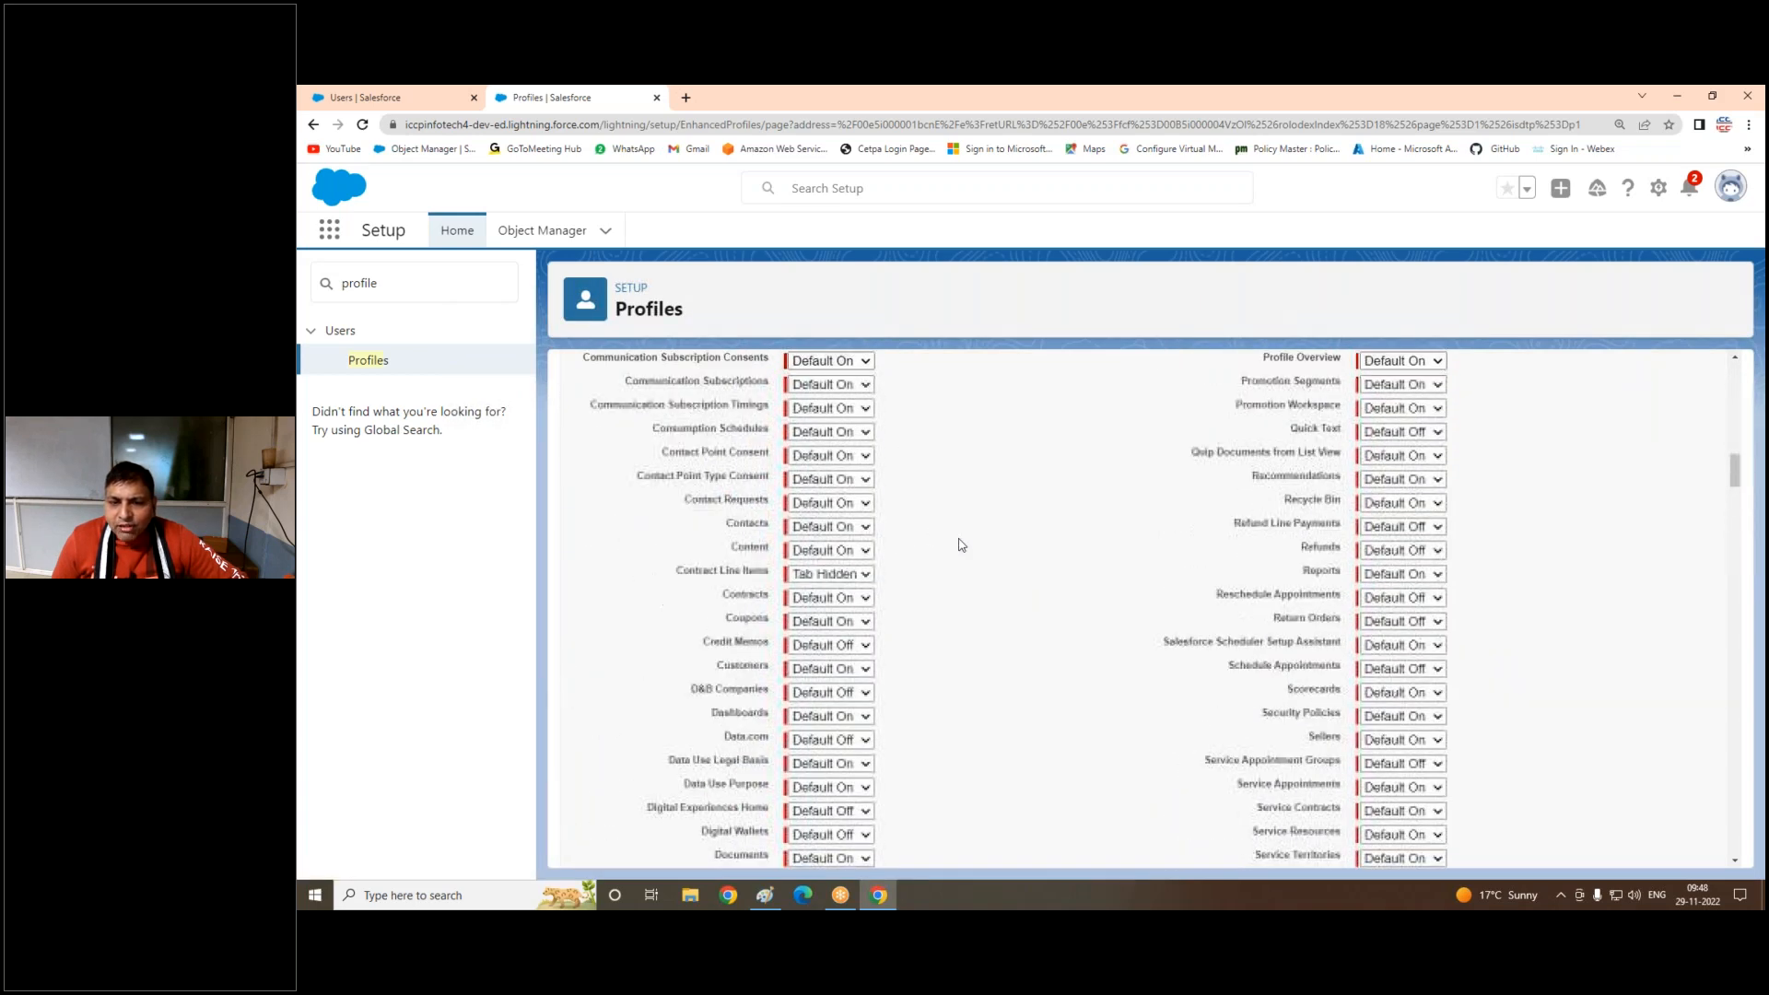
pyautogui.scroll(12, 961, 545)
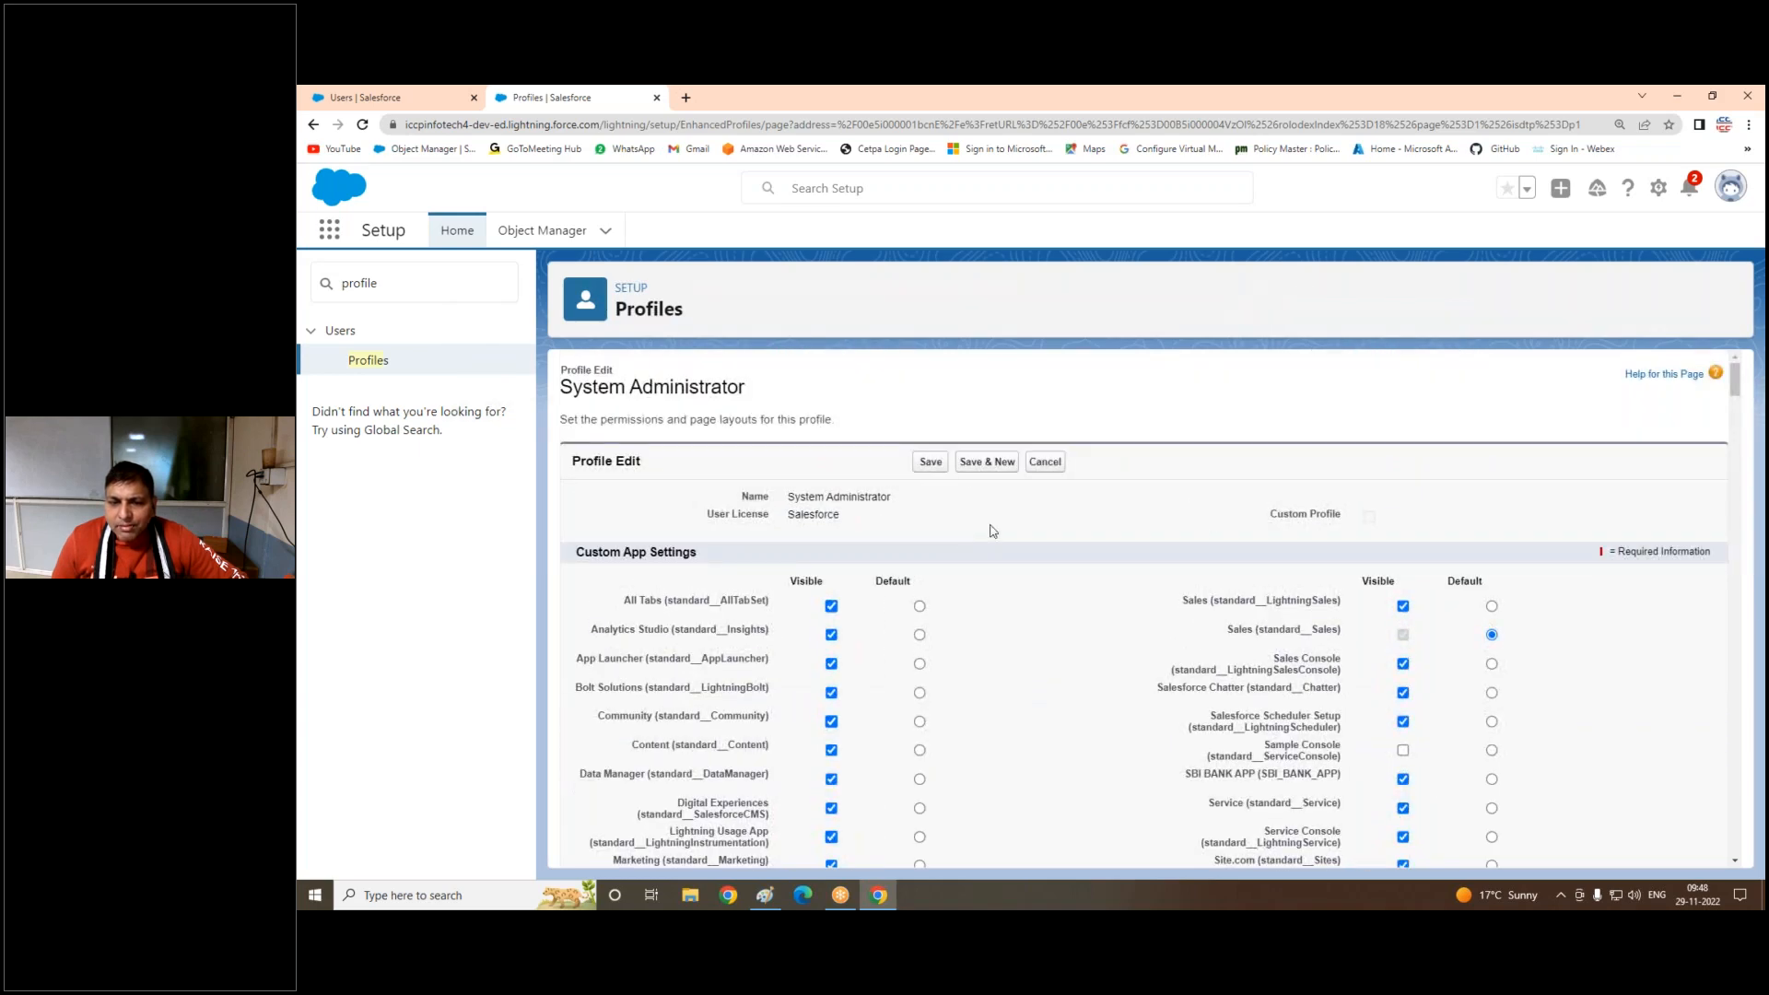
pyautogui.scroll(-20, 992, 530)
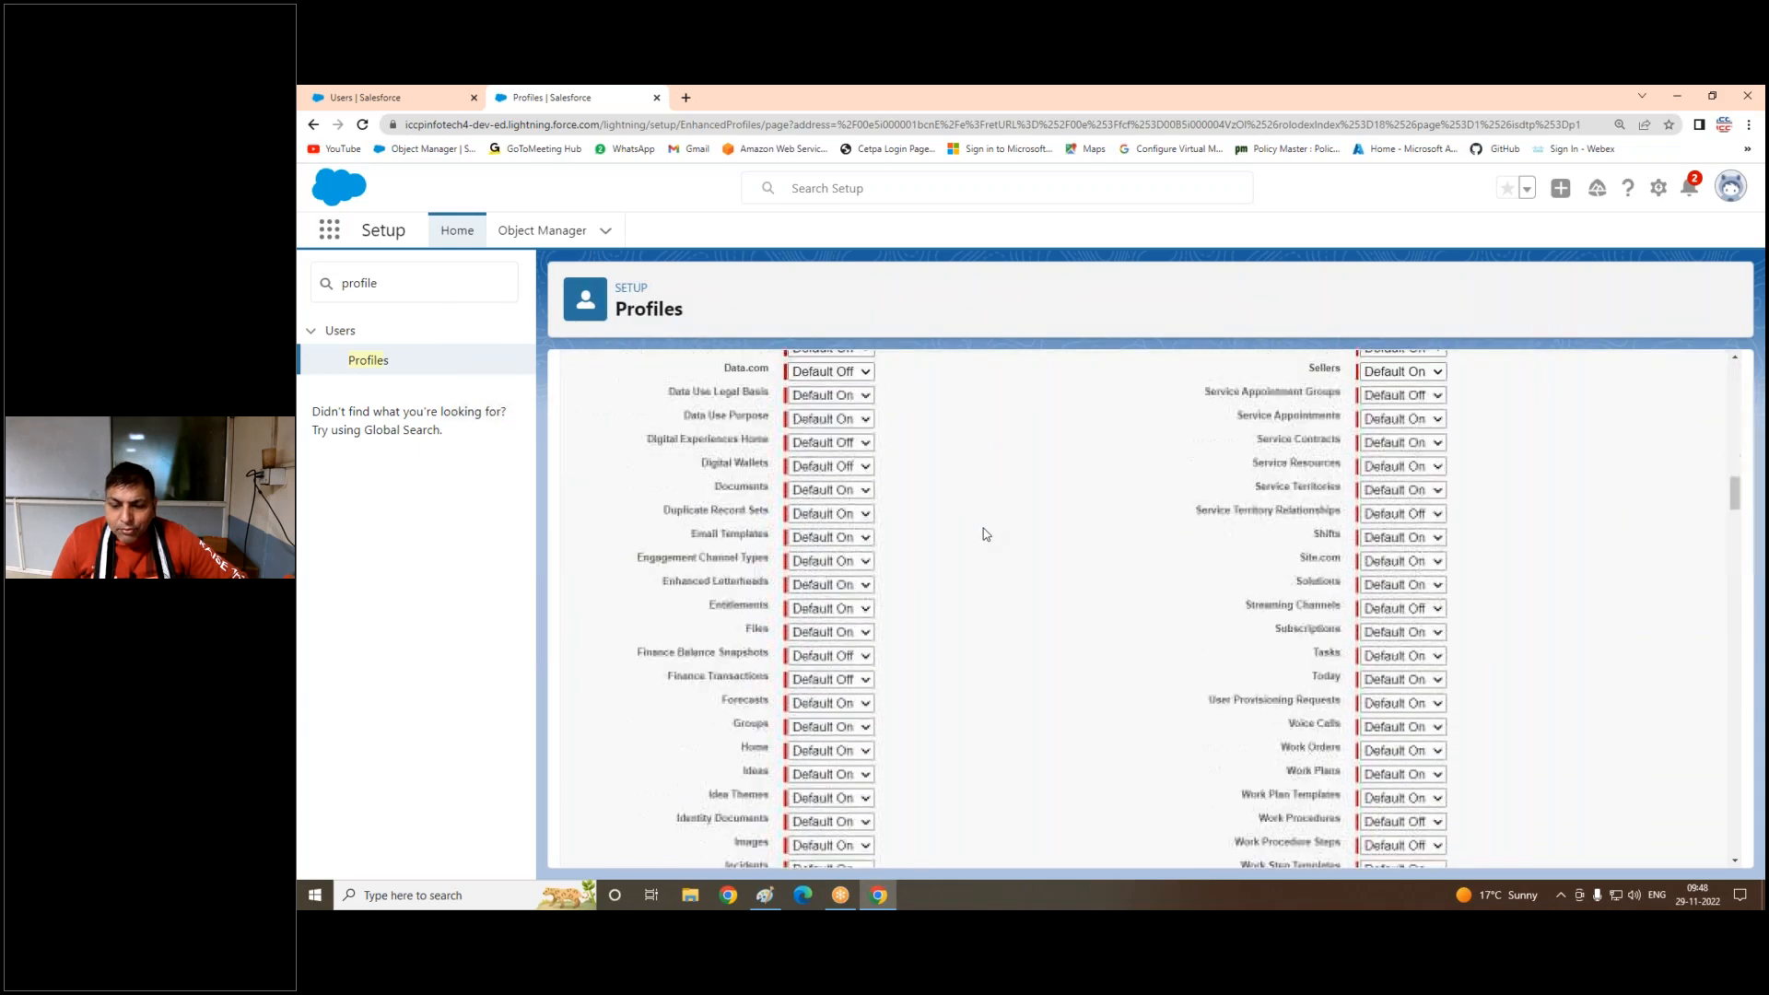
pyautogui.scroll(-20, 984, 532)
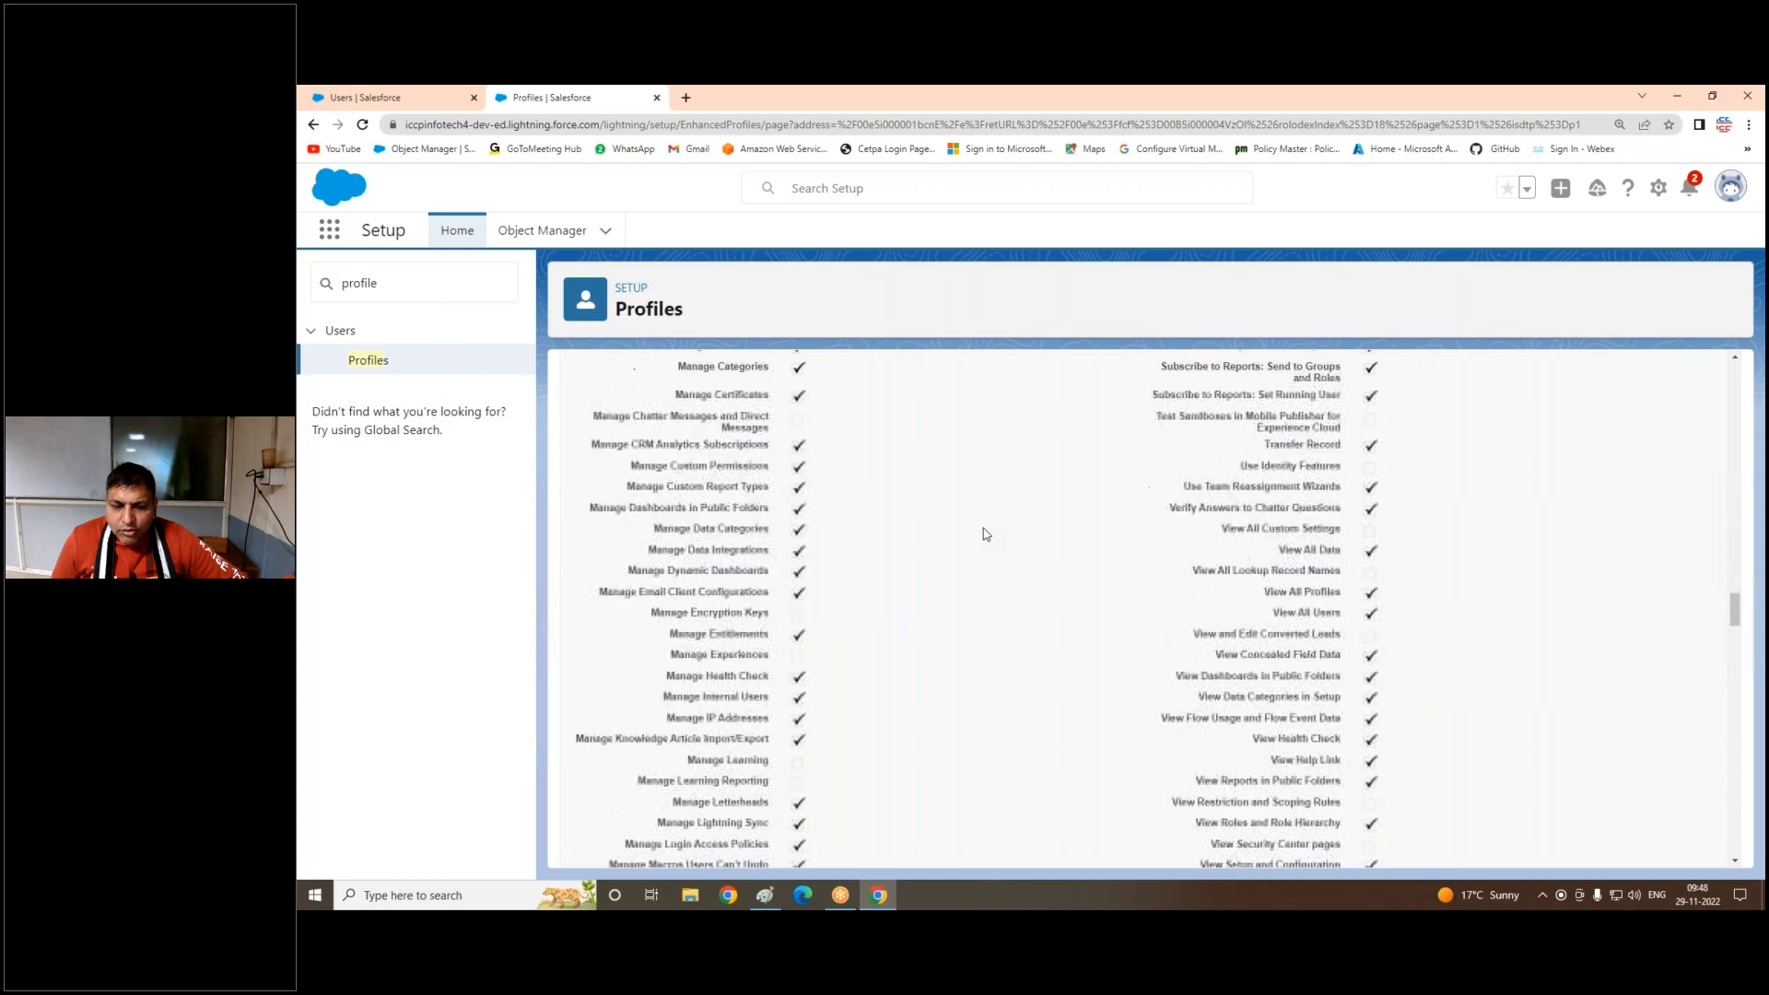
pyautogui.scroll(-3, 984, 534)
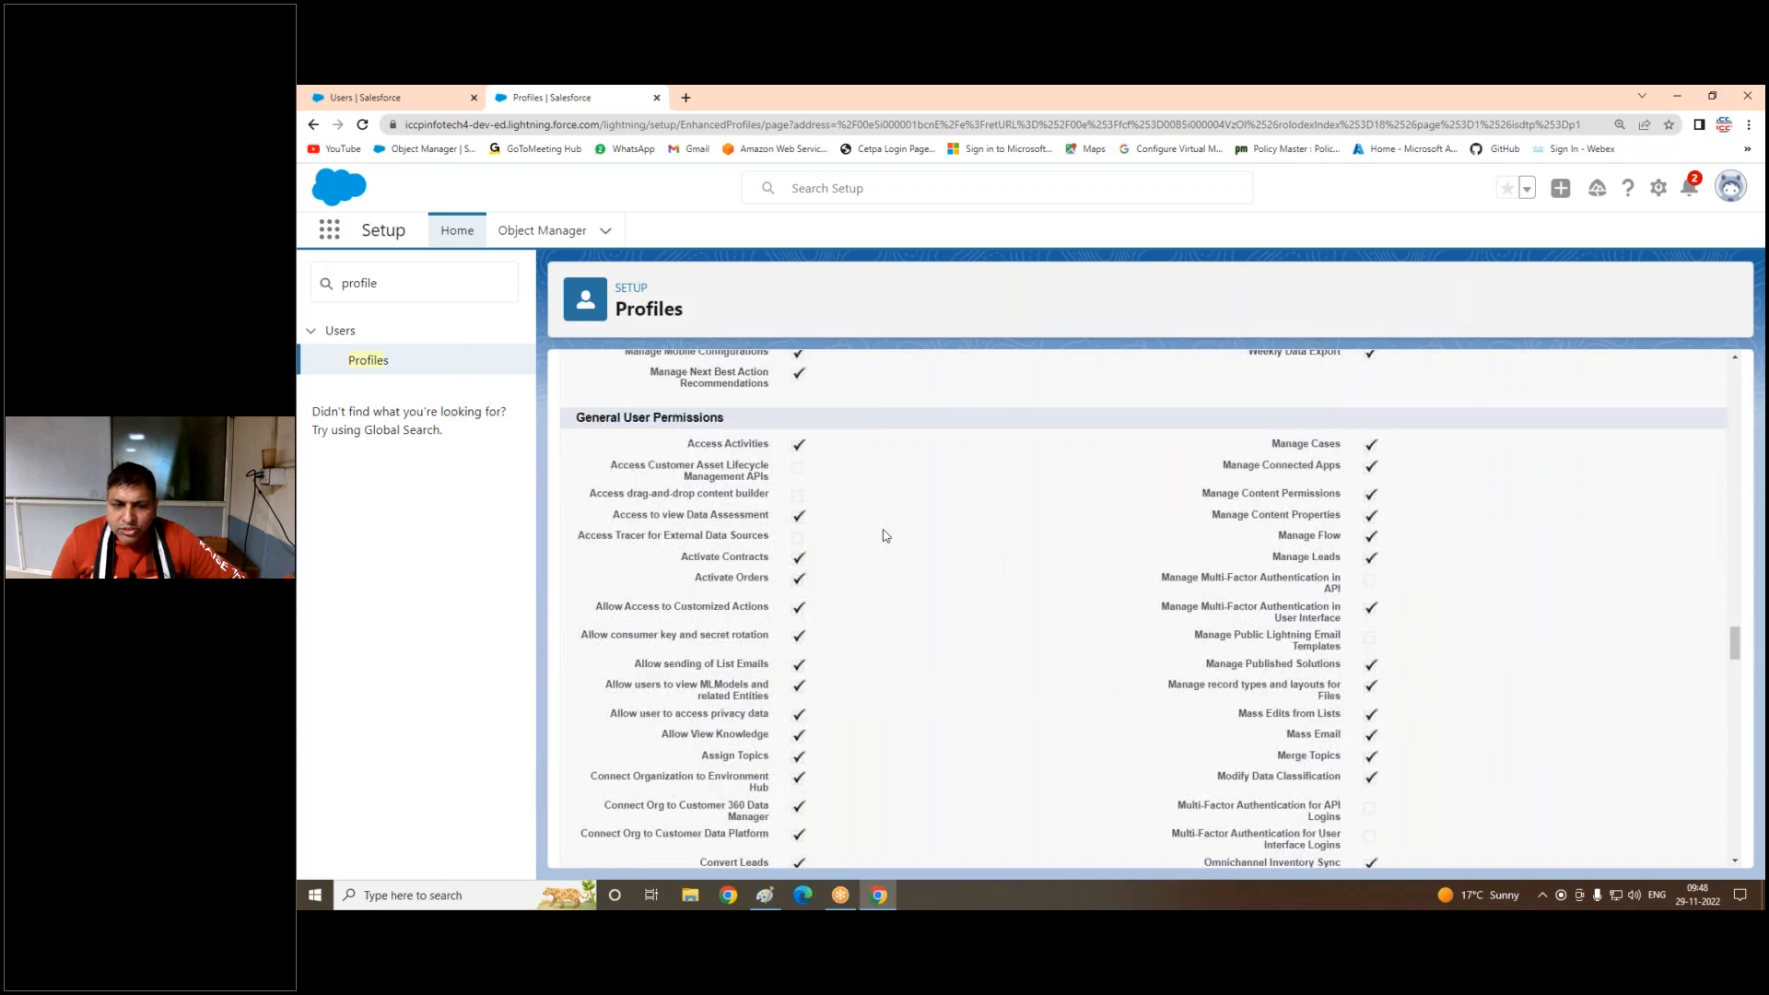
# Step: Review the System Administrator profile's standard and custom object permissions, including basic access and data administration rights
pyautogui.scroll(-15, 884, 536)
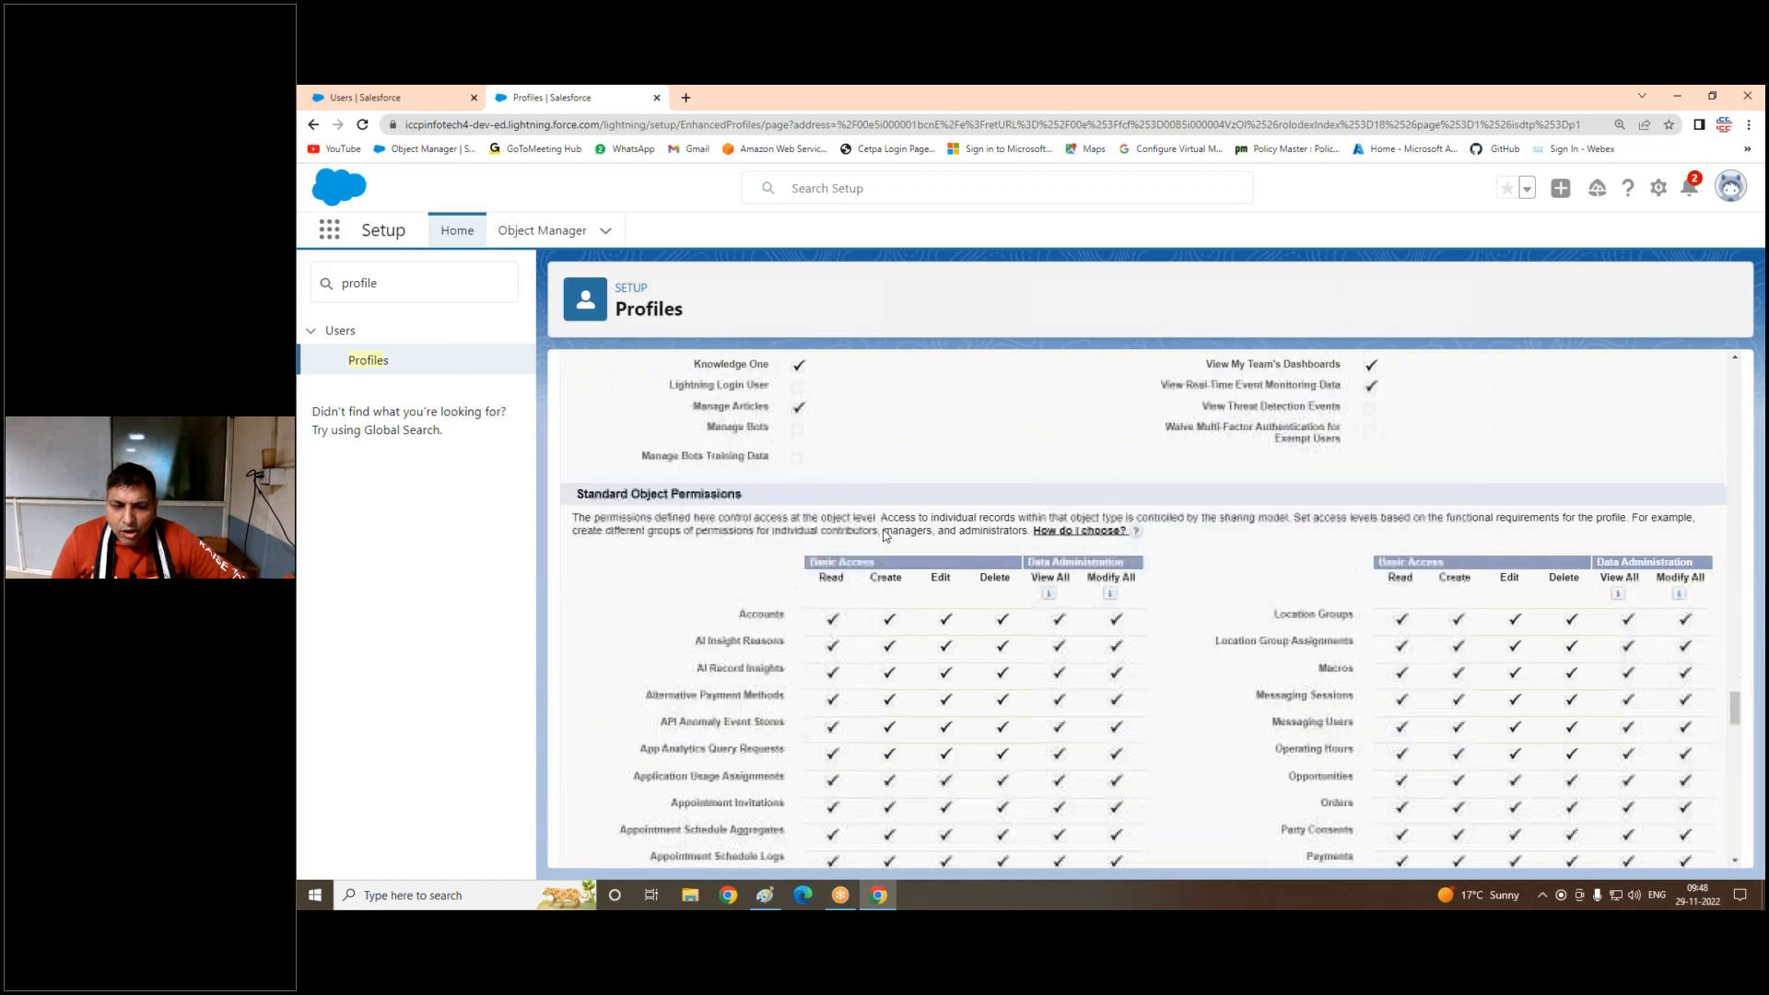
pyautogui.scroll(-3, 835, 554)
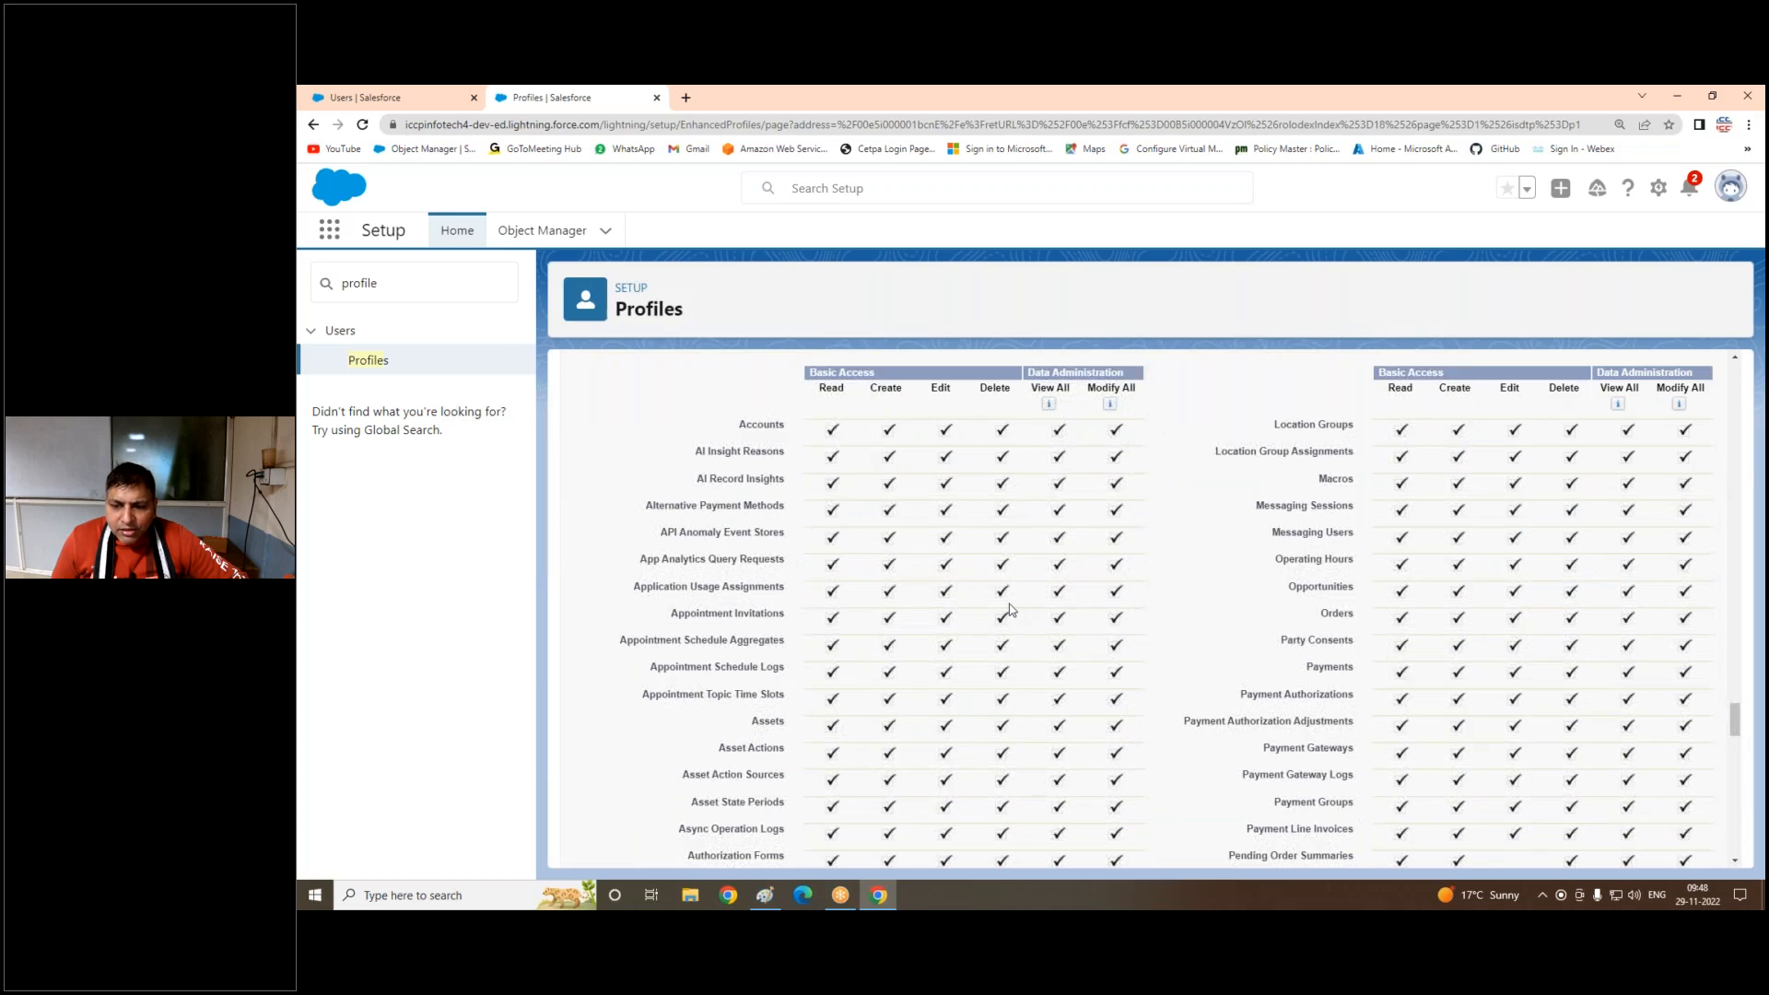
pyautogui.scroll(-12, 1009, 611)
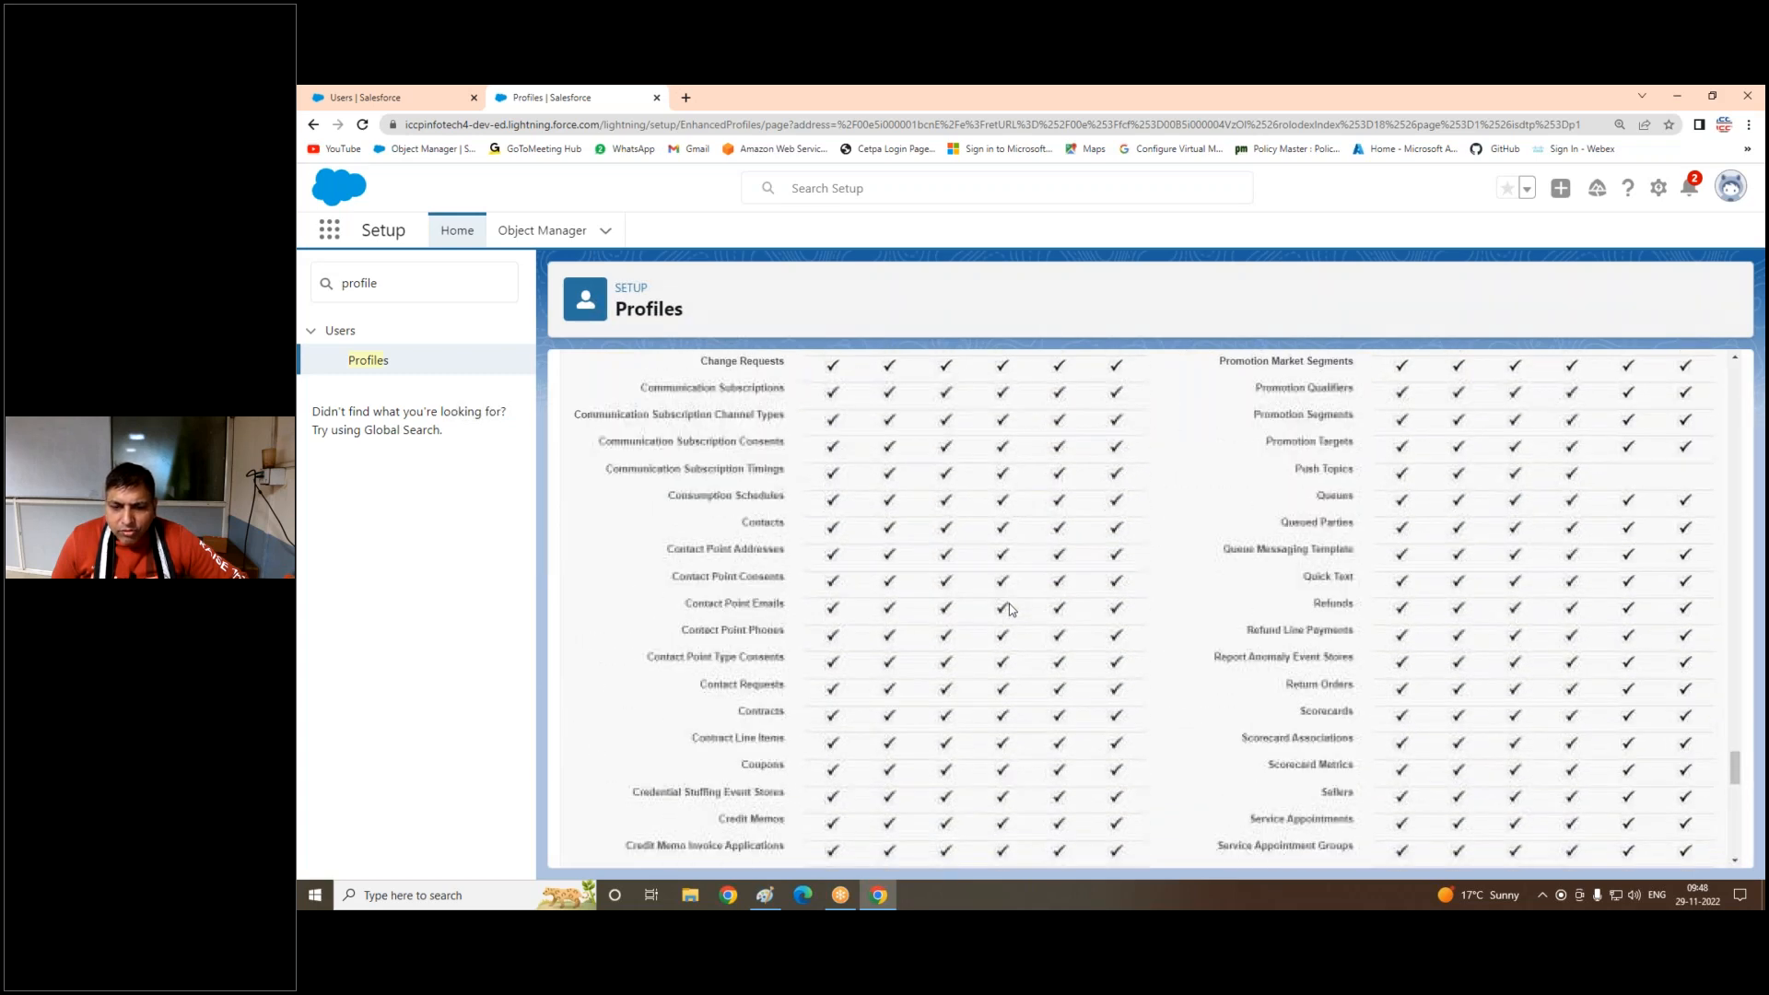
pyautogui.scroll(-12, 949, 516)
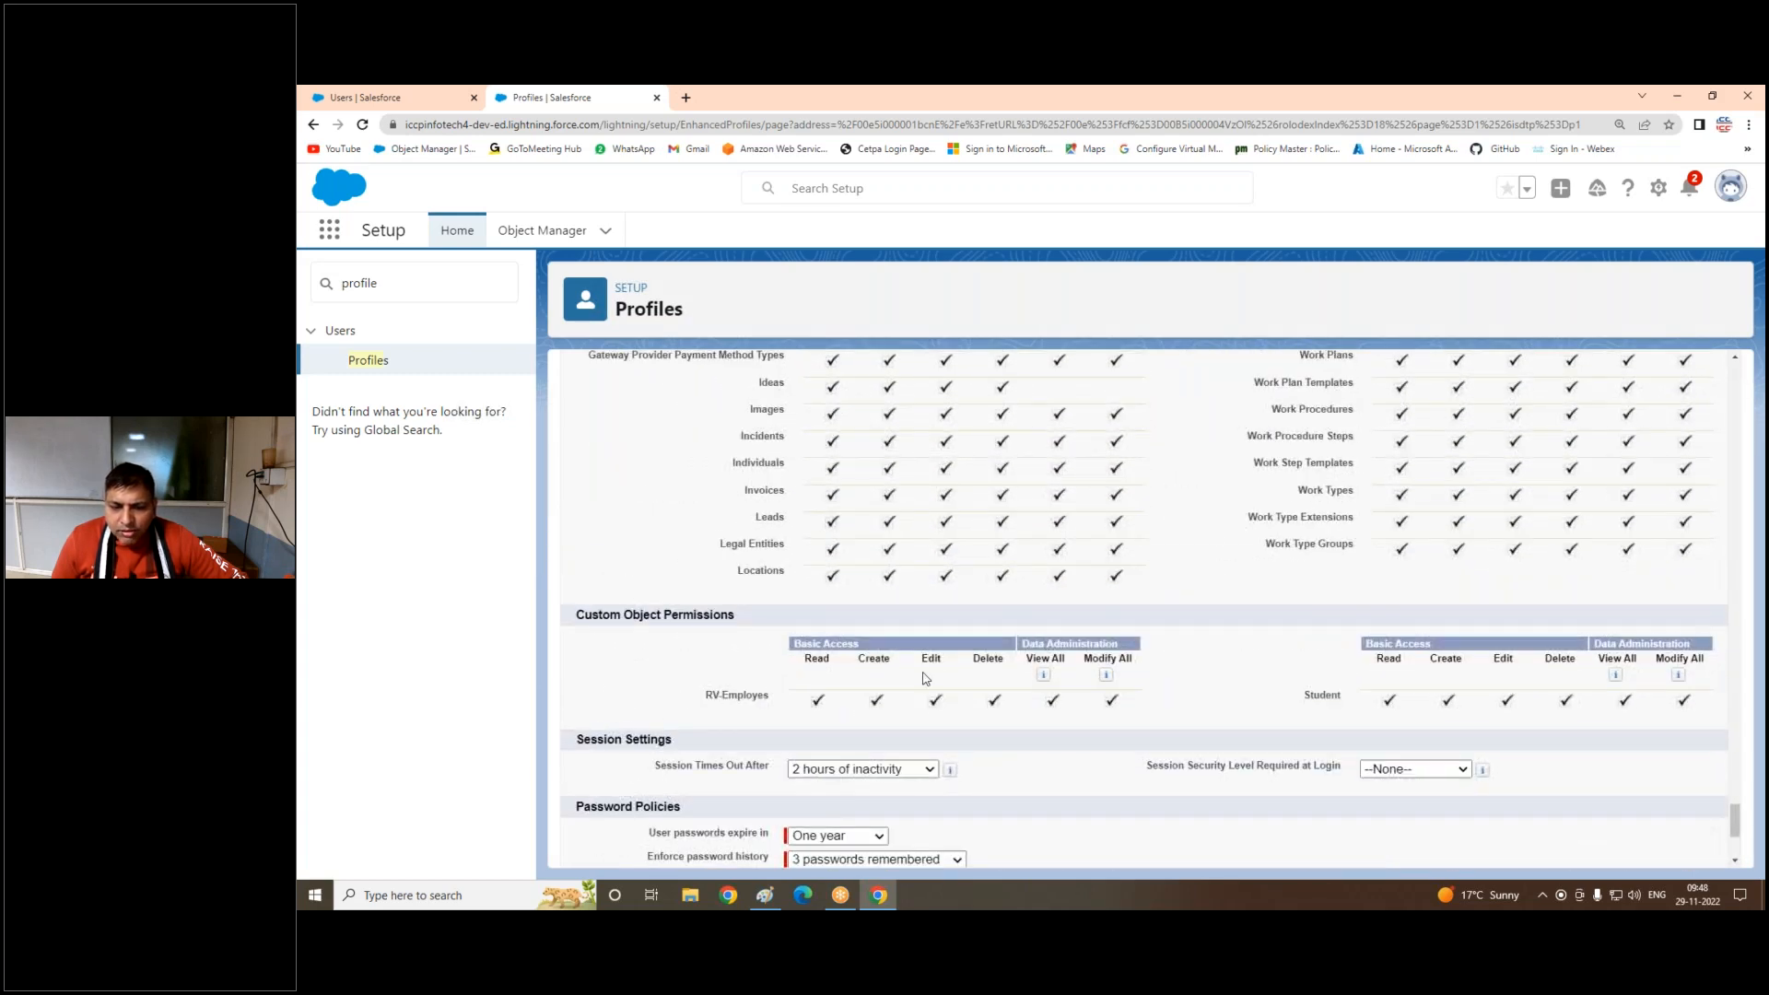
pyautogui.scroll(1, 986, 543)
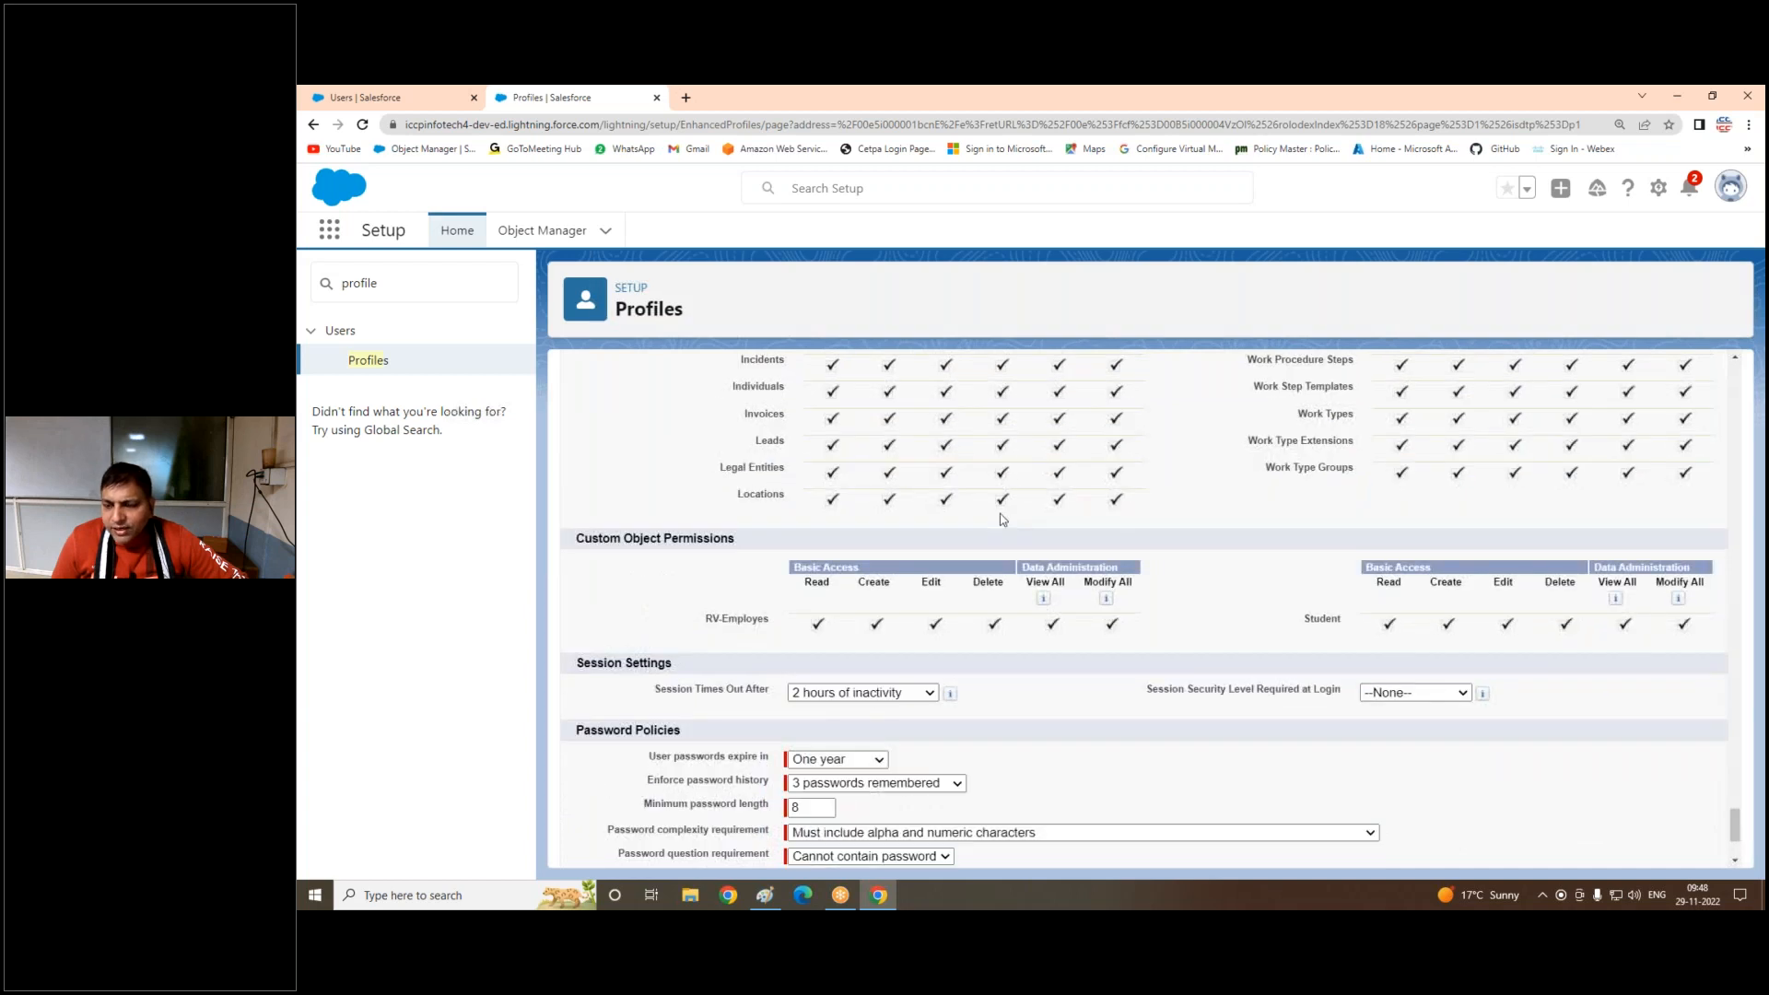
pyautogui.scroll(3, 1003, 519)
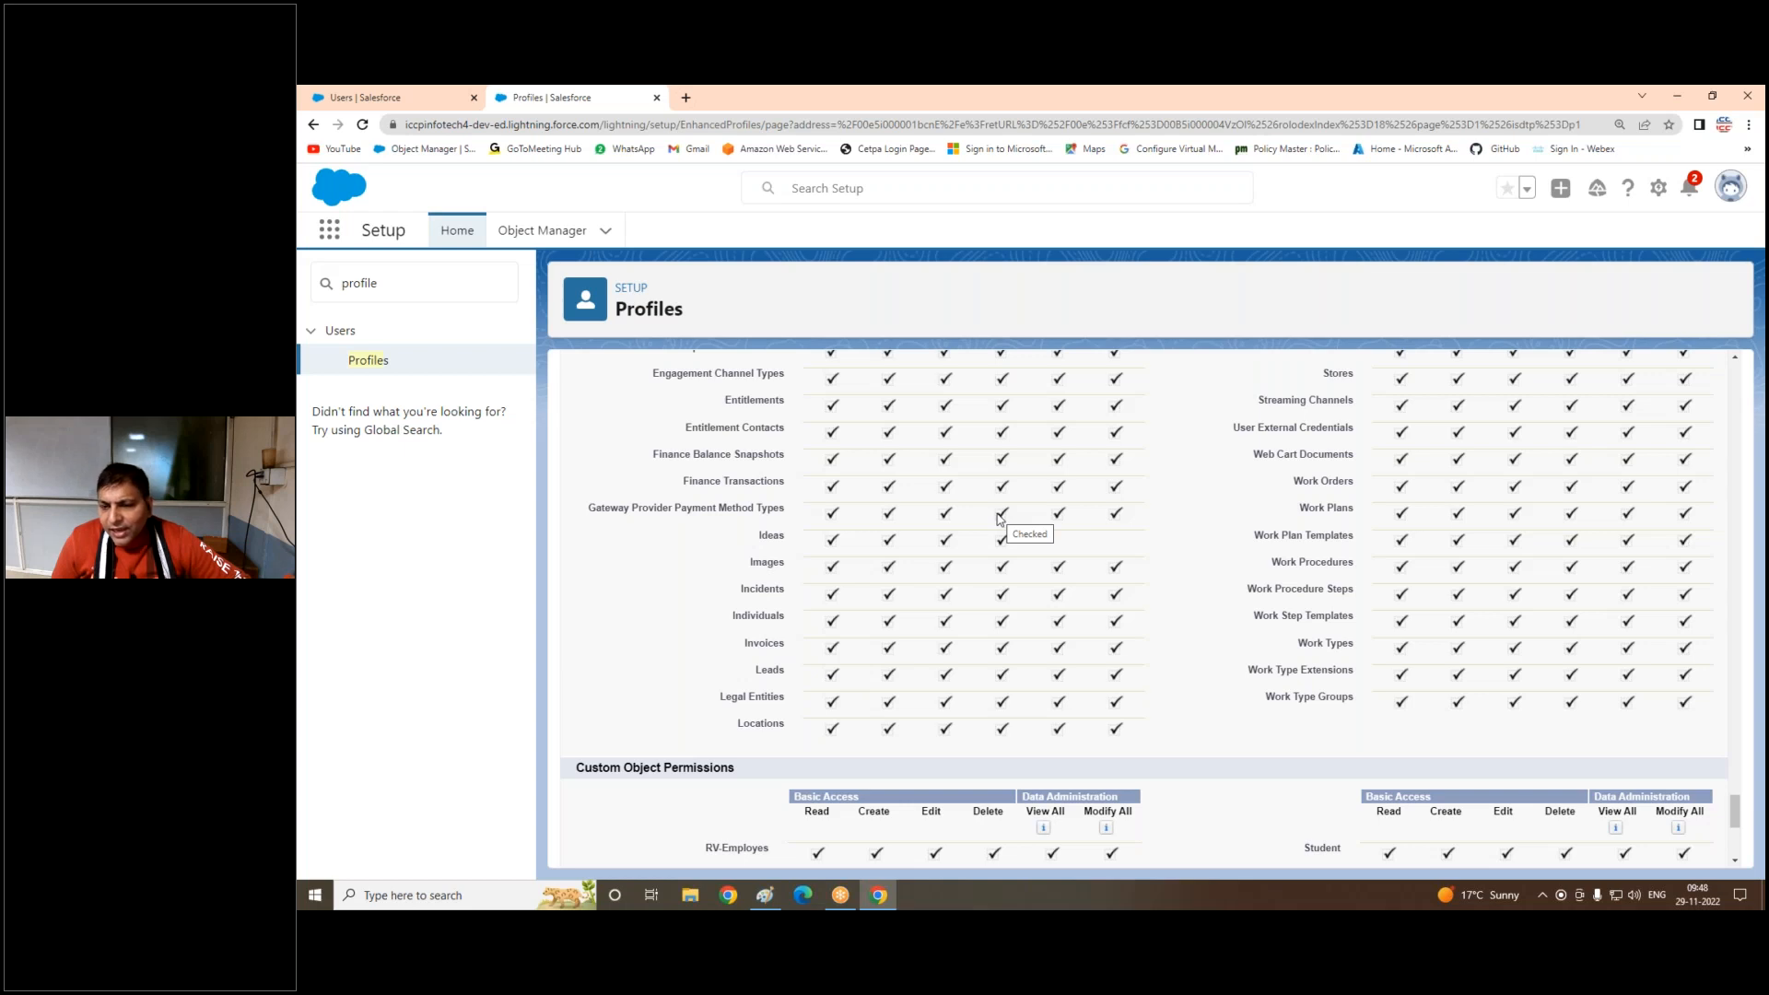
pyautogui.scroll(15, 998, 521)
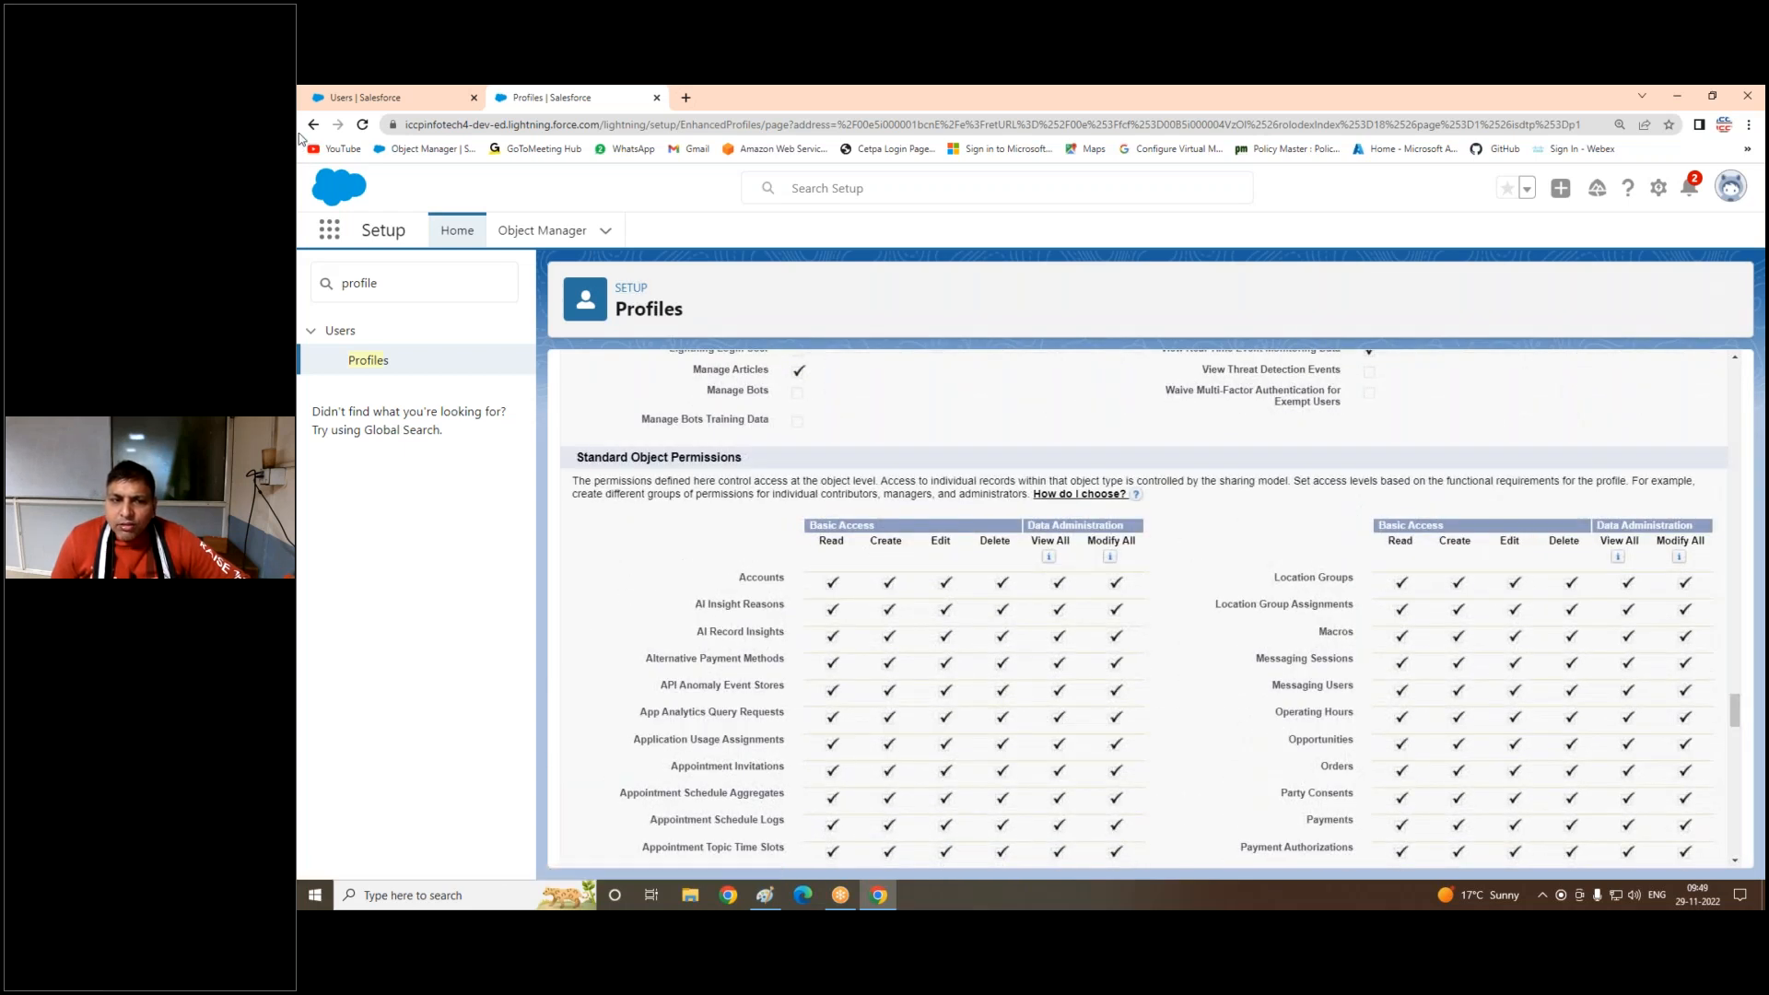
# Step: Return to the profile list and start a new profile cloned from System Administrator
pyautogui.click(314, 126)
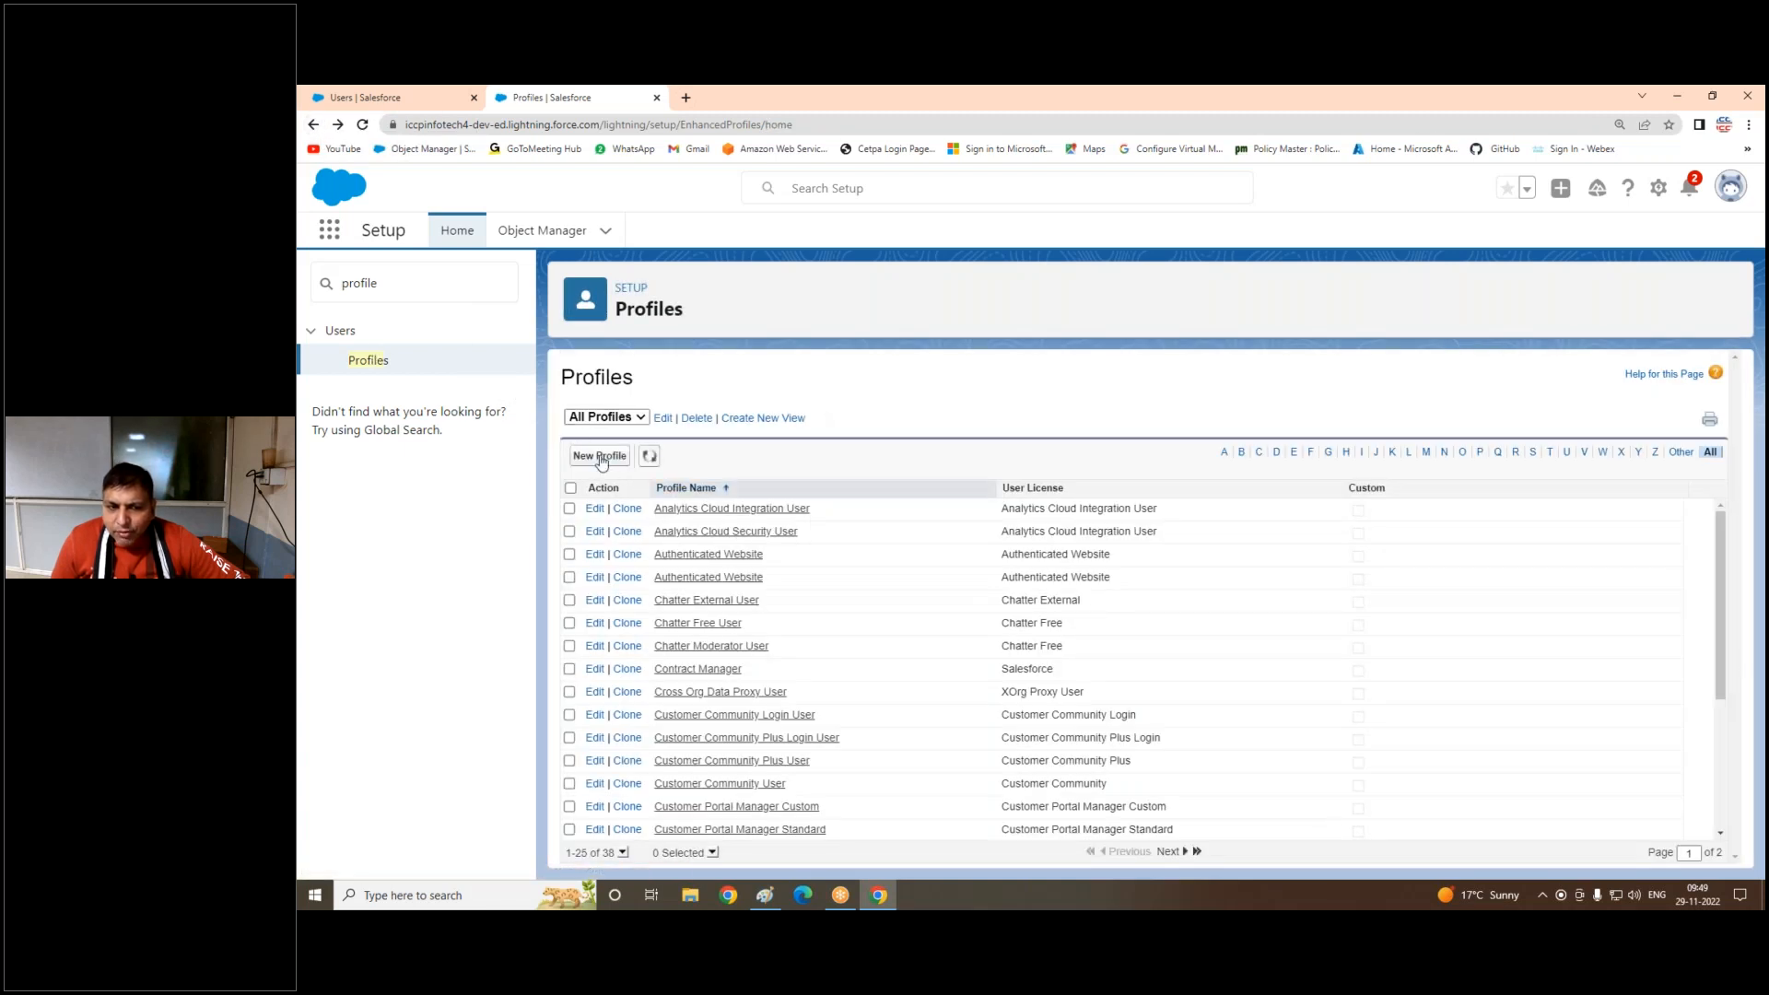
pyautogui.click(601, 457)
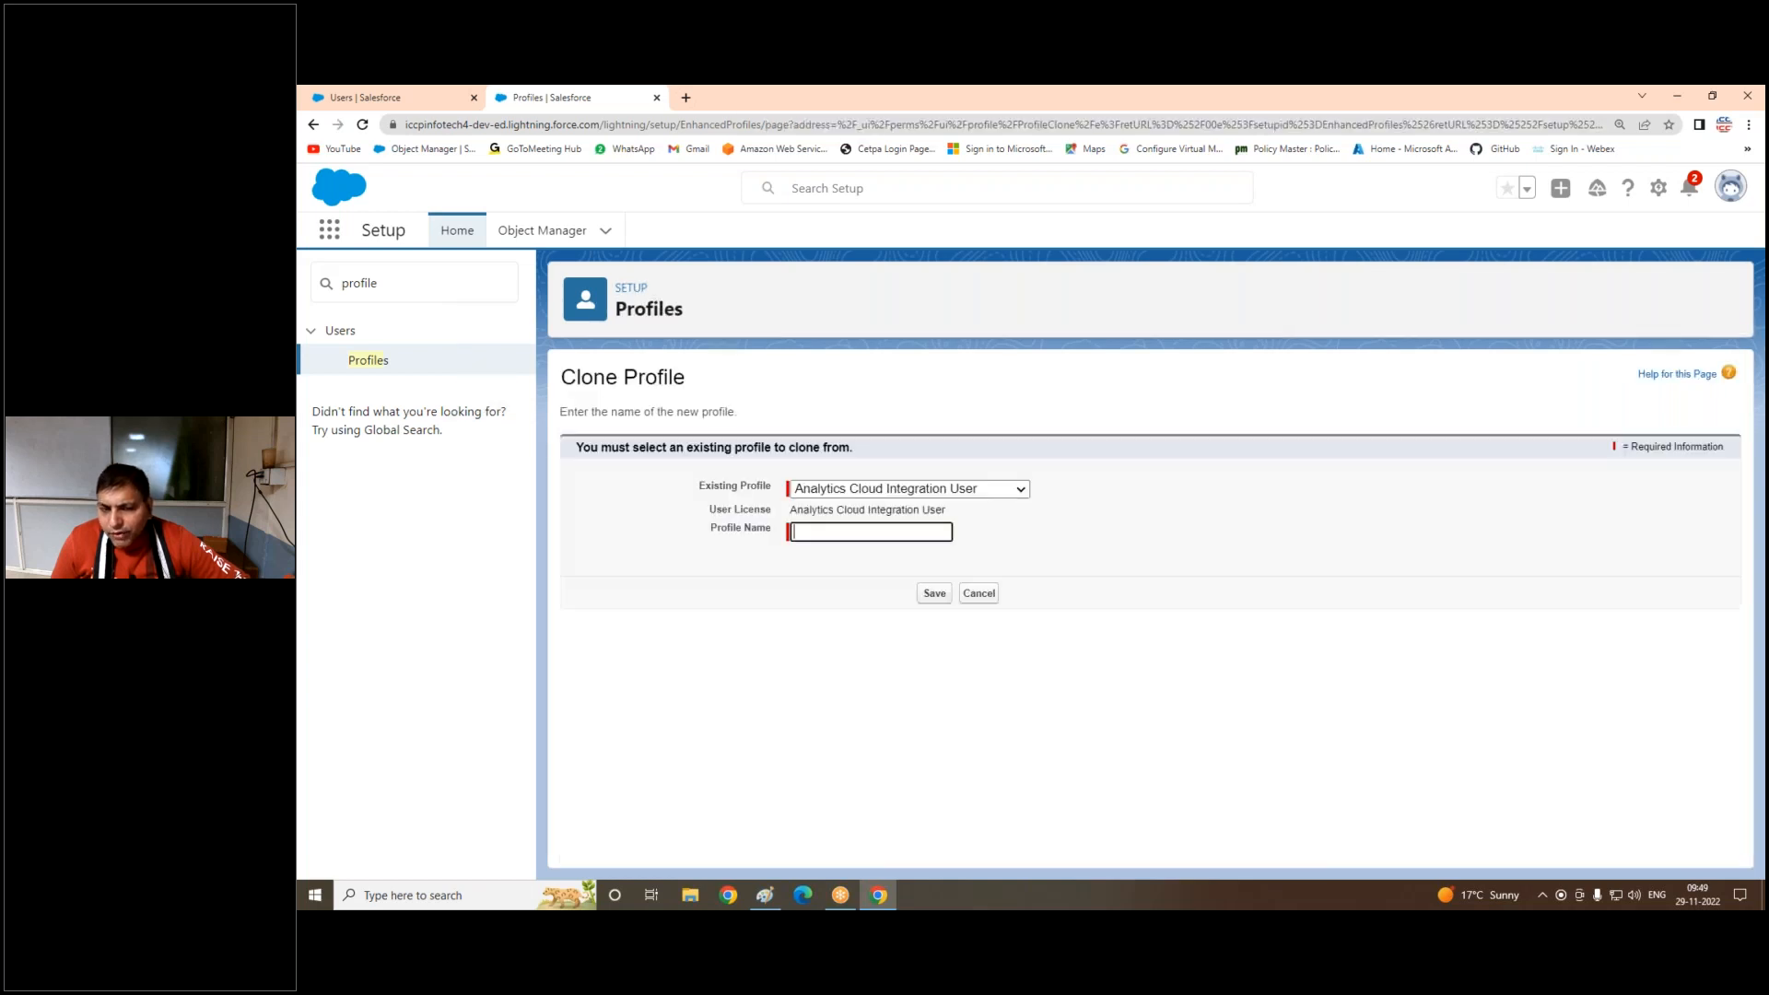
pyautogui.click(858, 494)
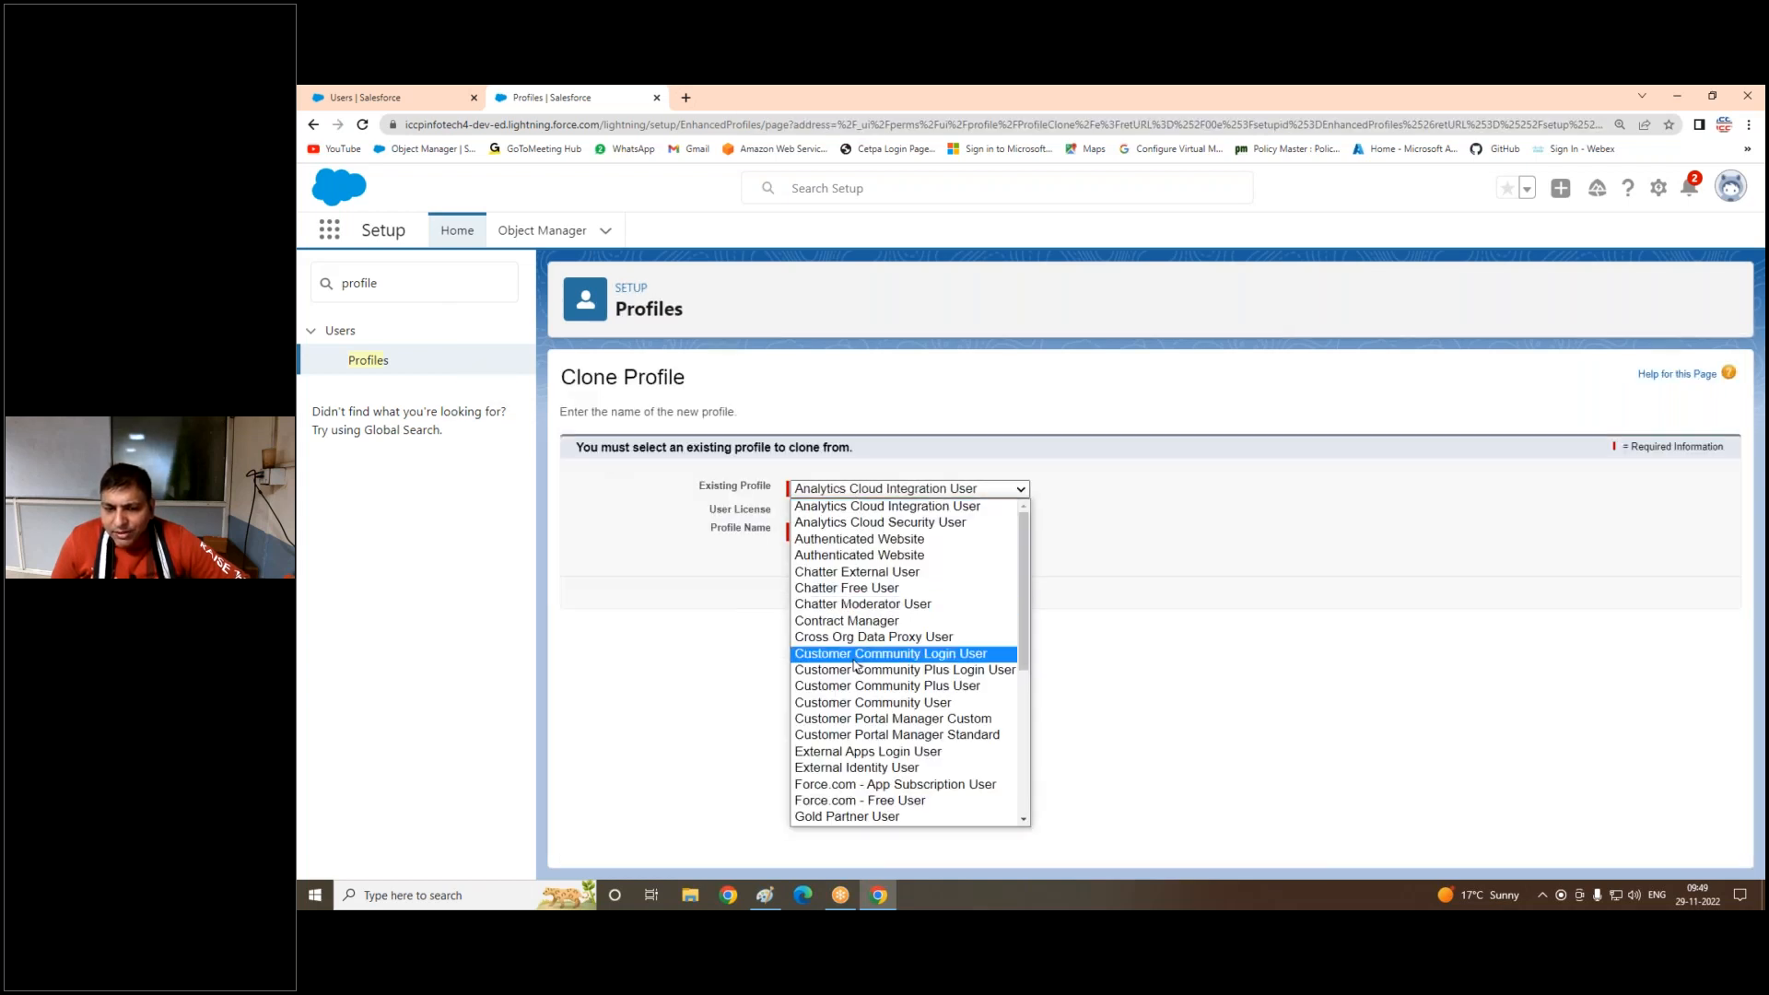
pyautogui.scroll(-5, 853, 663)
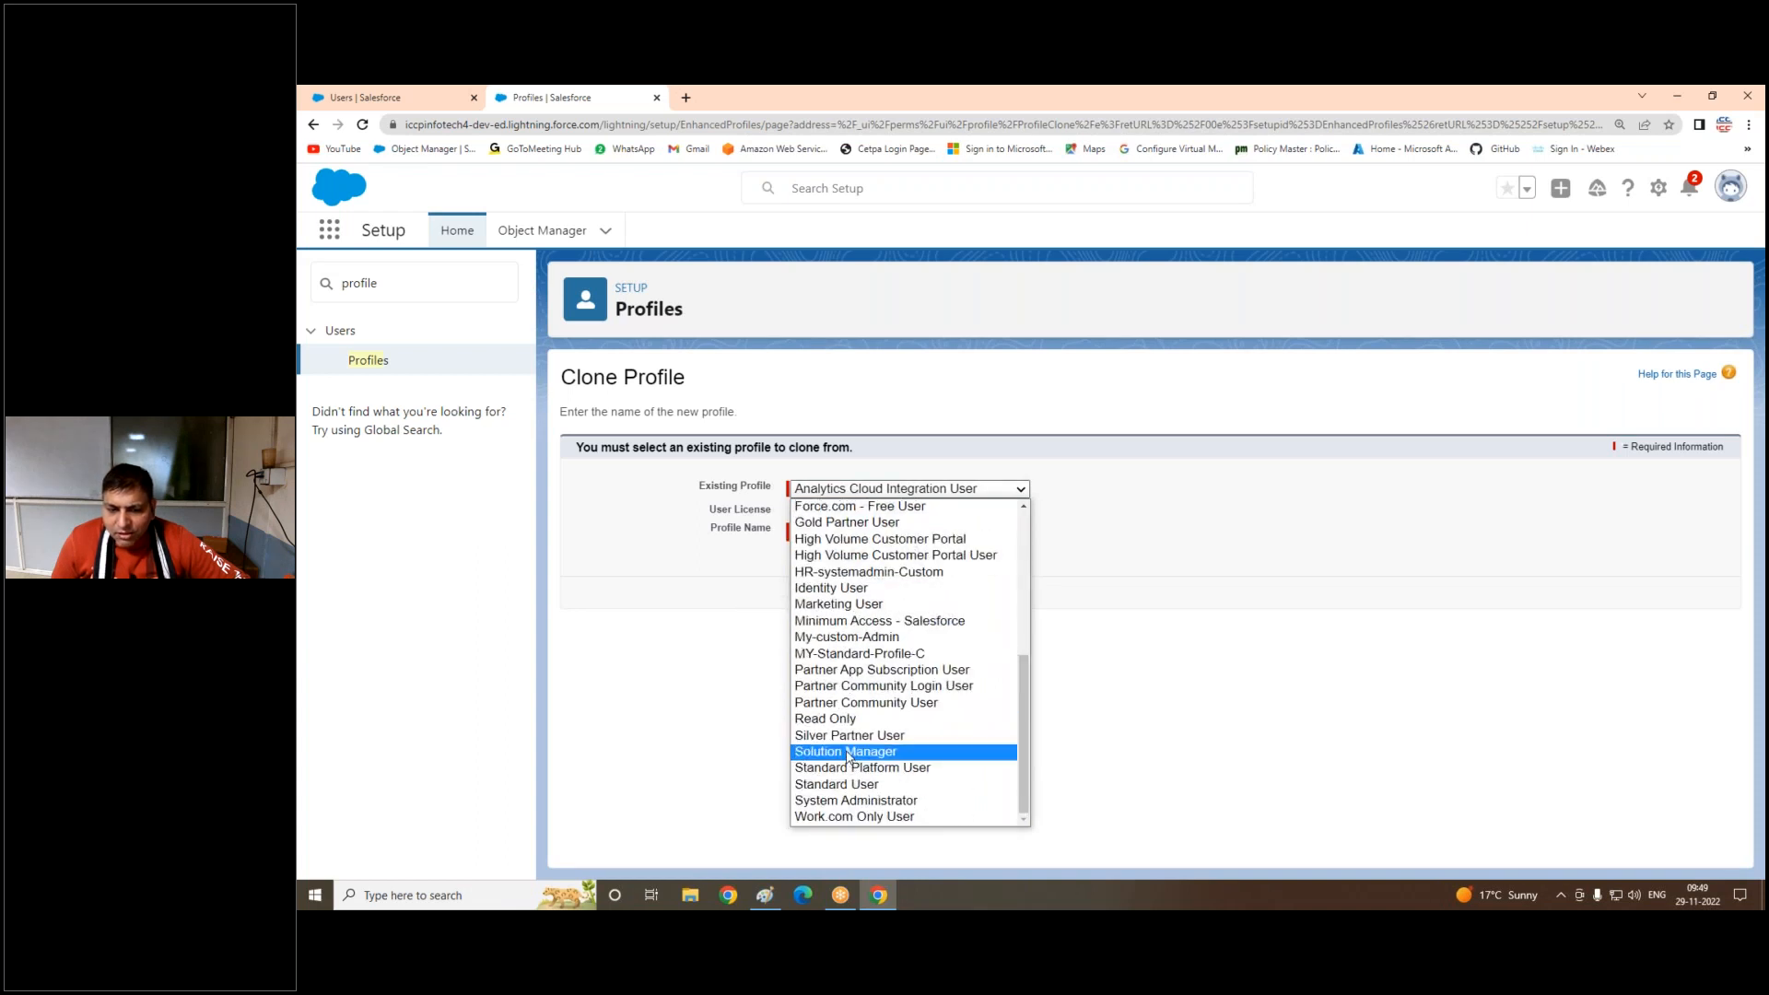
pyautogui.click(851, 800)
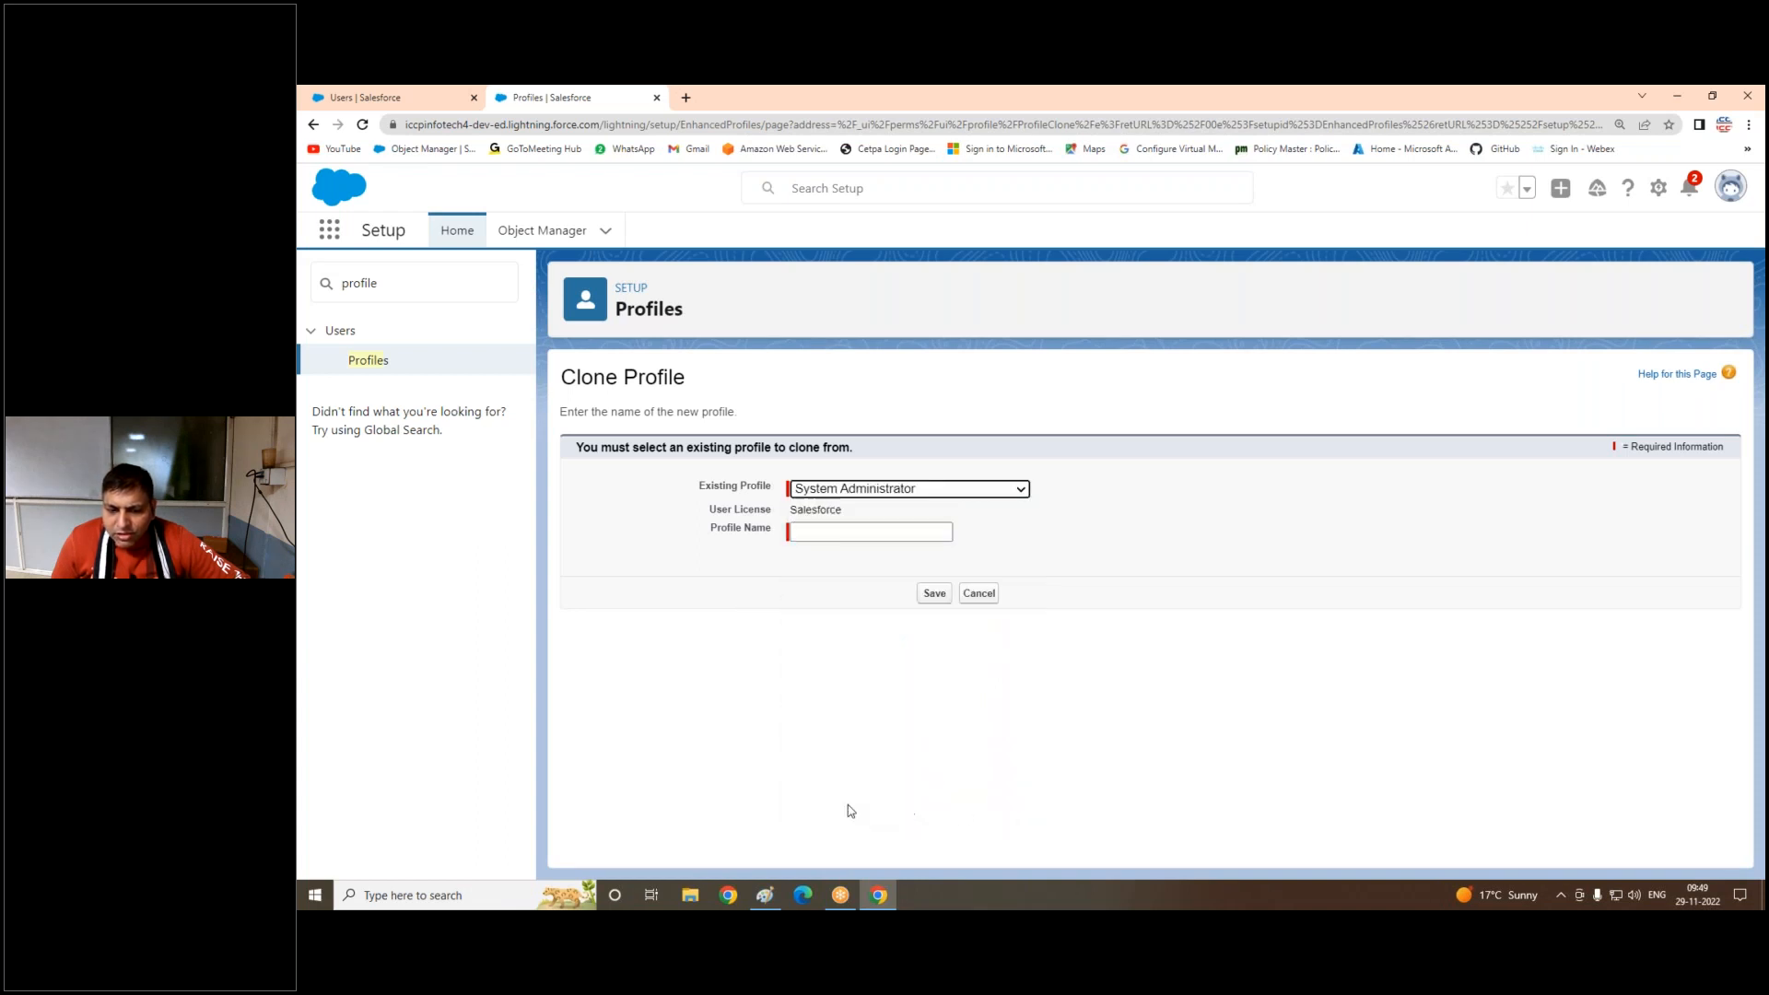
# Step: Name the cloned profile TL:-sales-Profile and save it
pyautogui.click(807, 536)
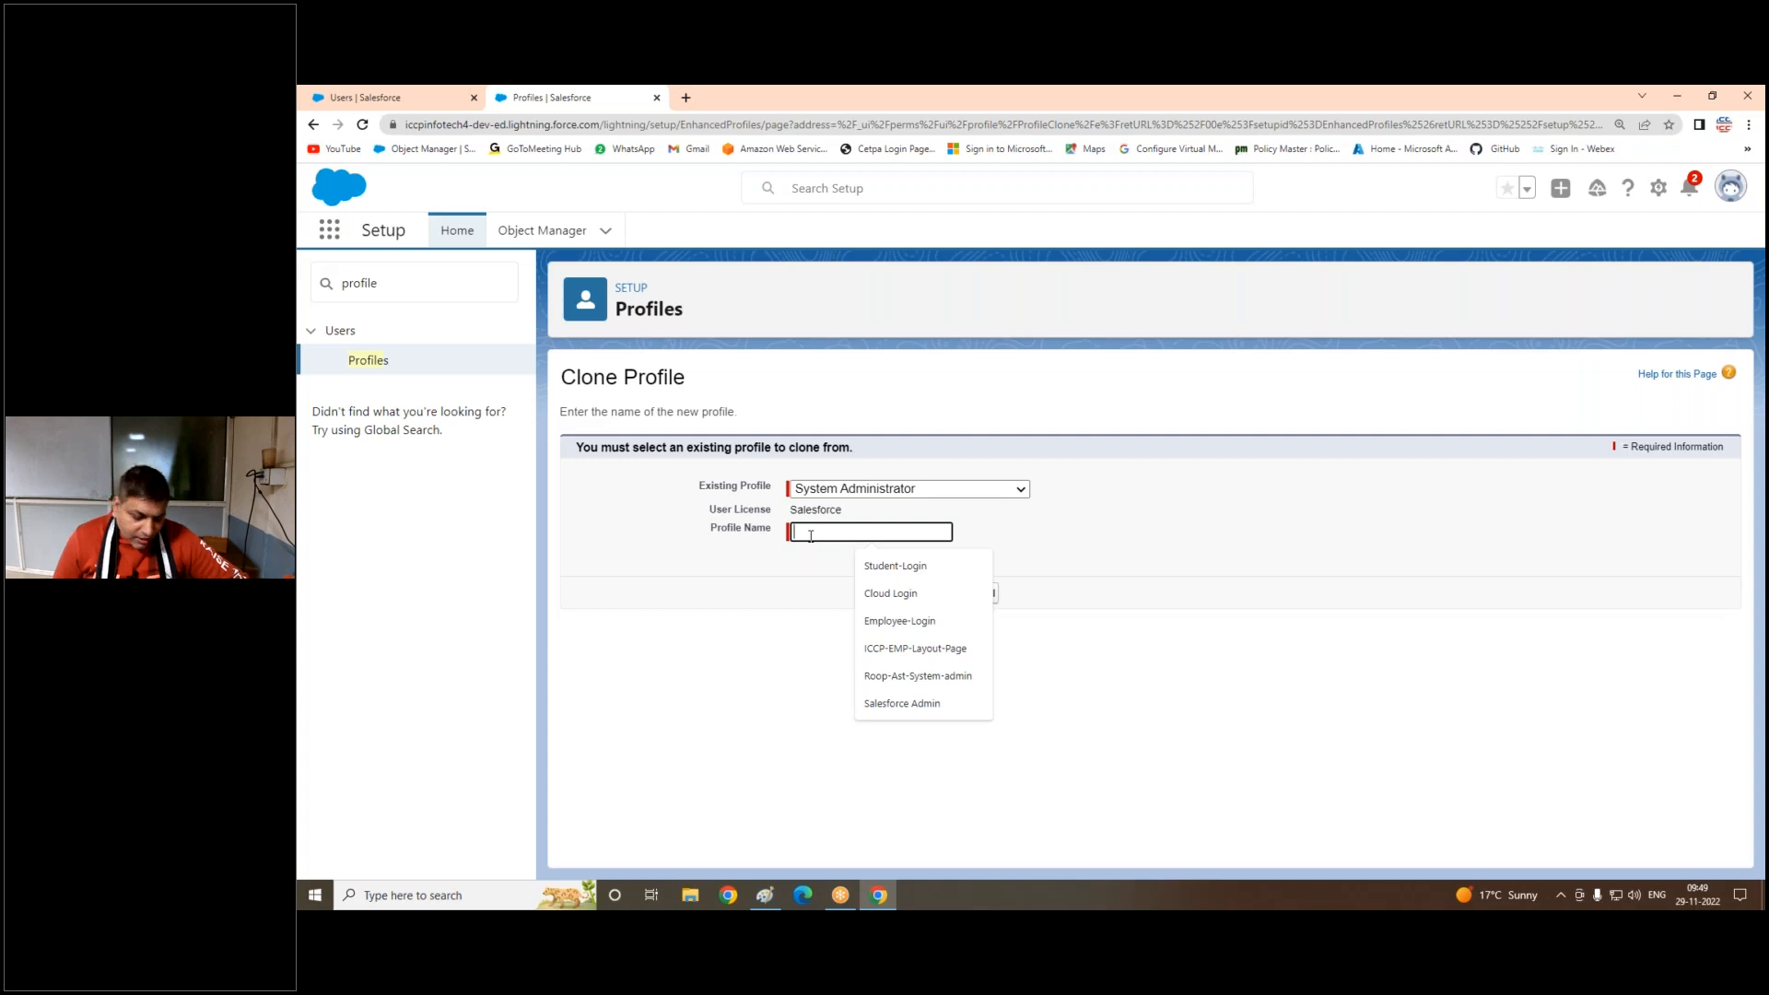
pyautogui.write('TL:-Custom-Profile')
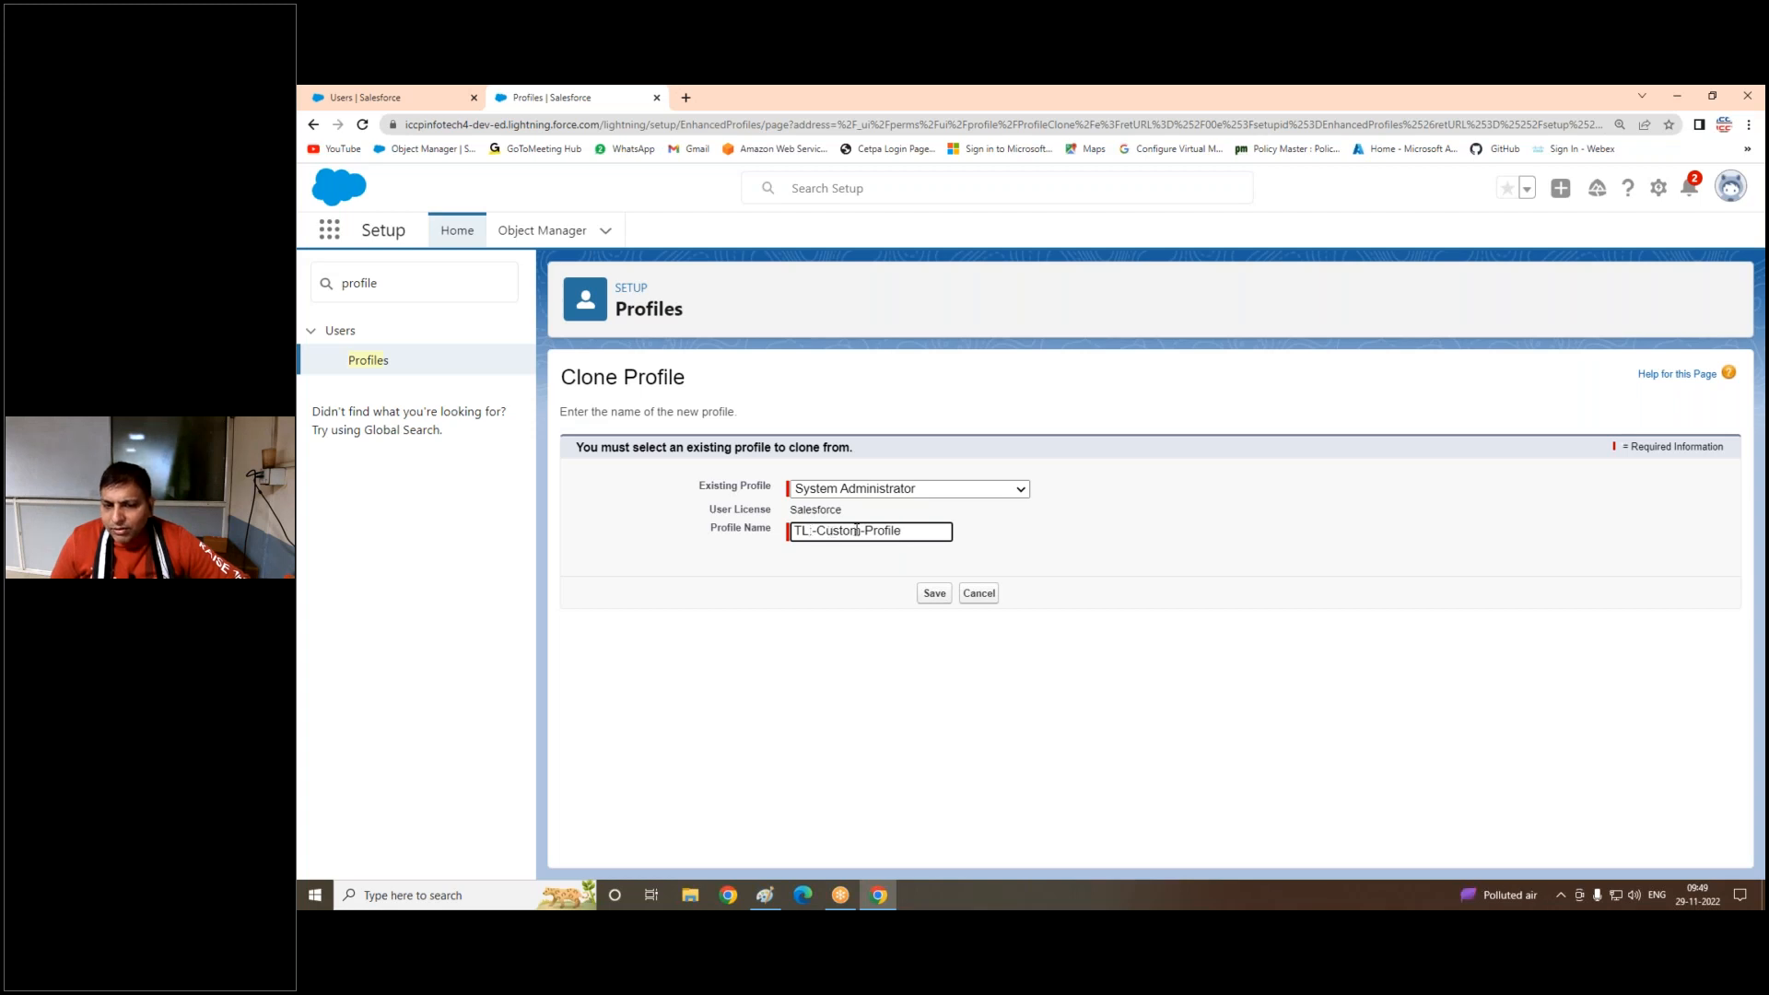
pyautogui.press('BackSpace')
pyautogui.press('BackSpace')
pyautogui.press('BackSpace')
pyautogui.press('BackSpace')
pyautogui.press('BackSpace')
pyautogui.press('BackSpace')
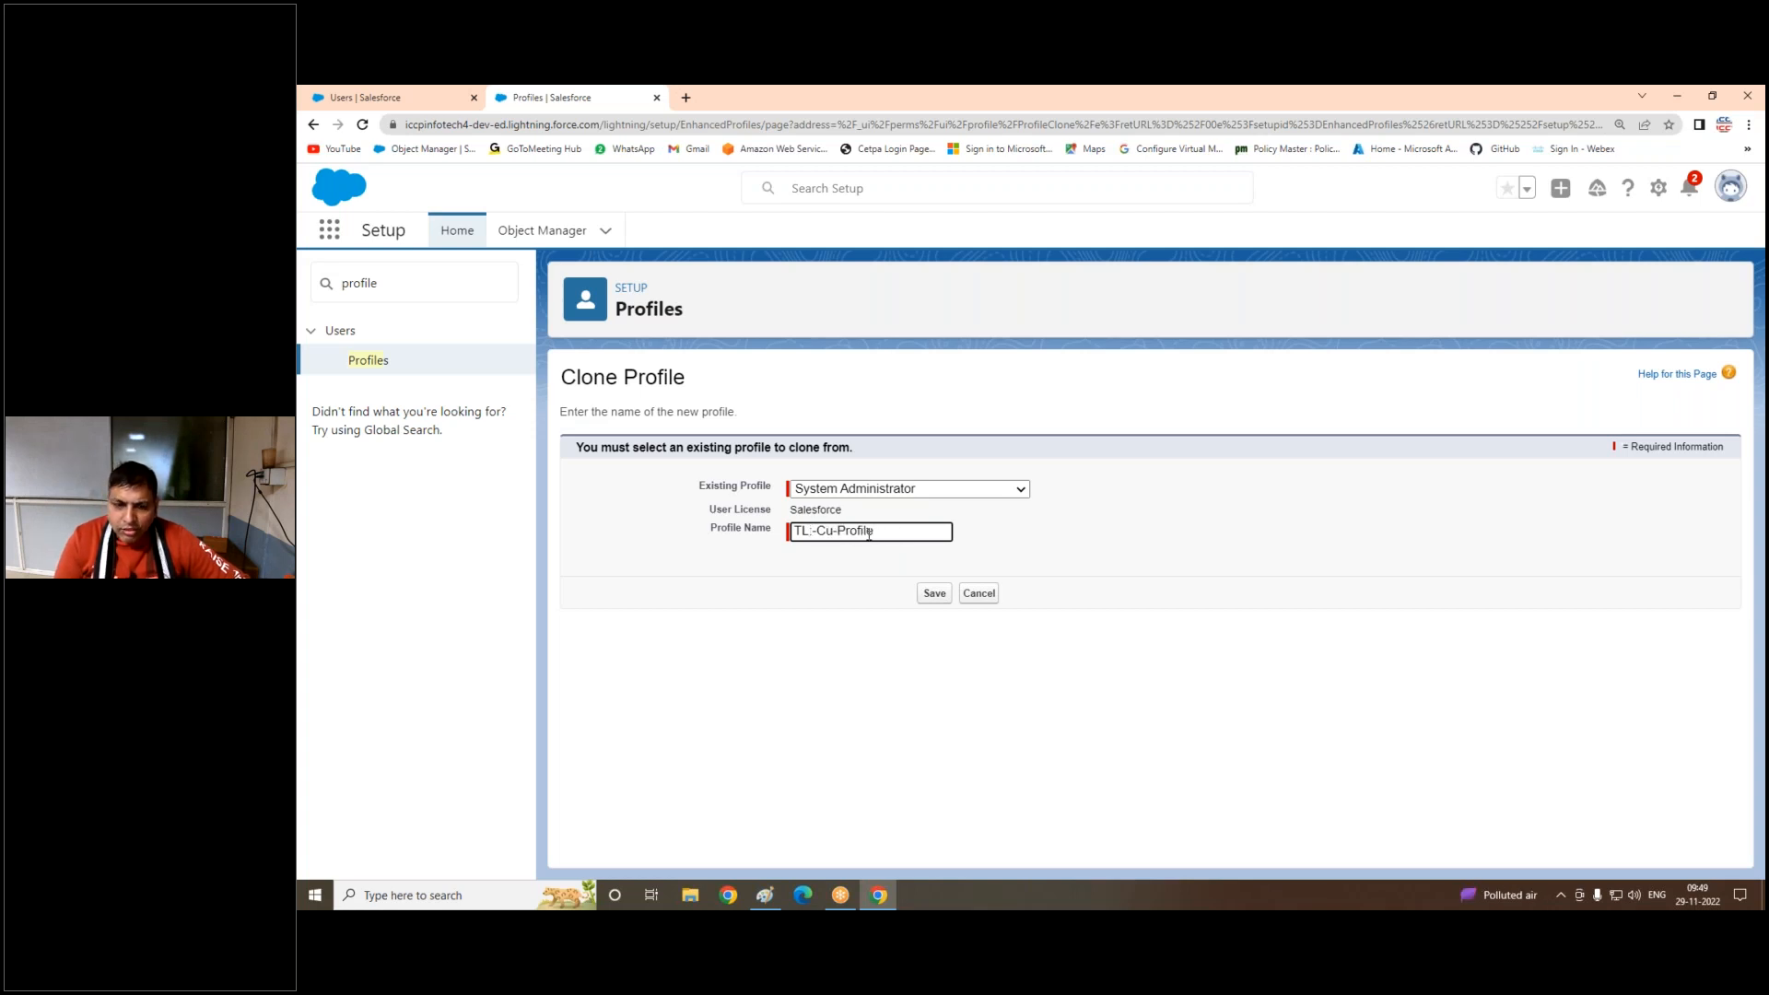
pyautogui.write('sales')
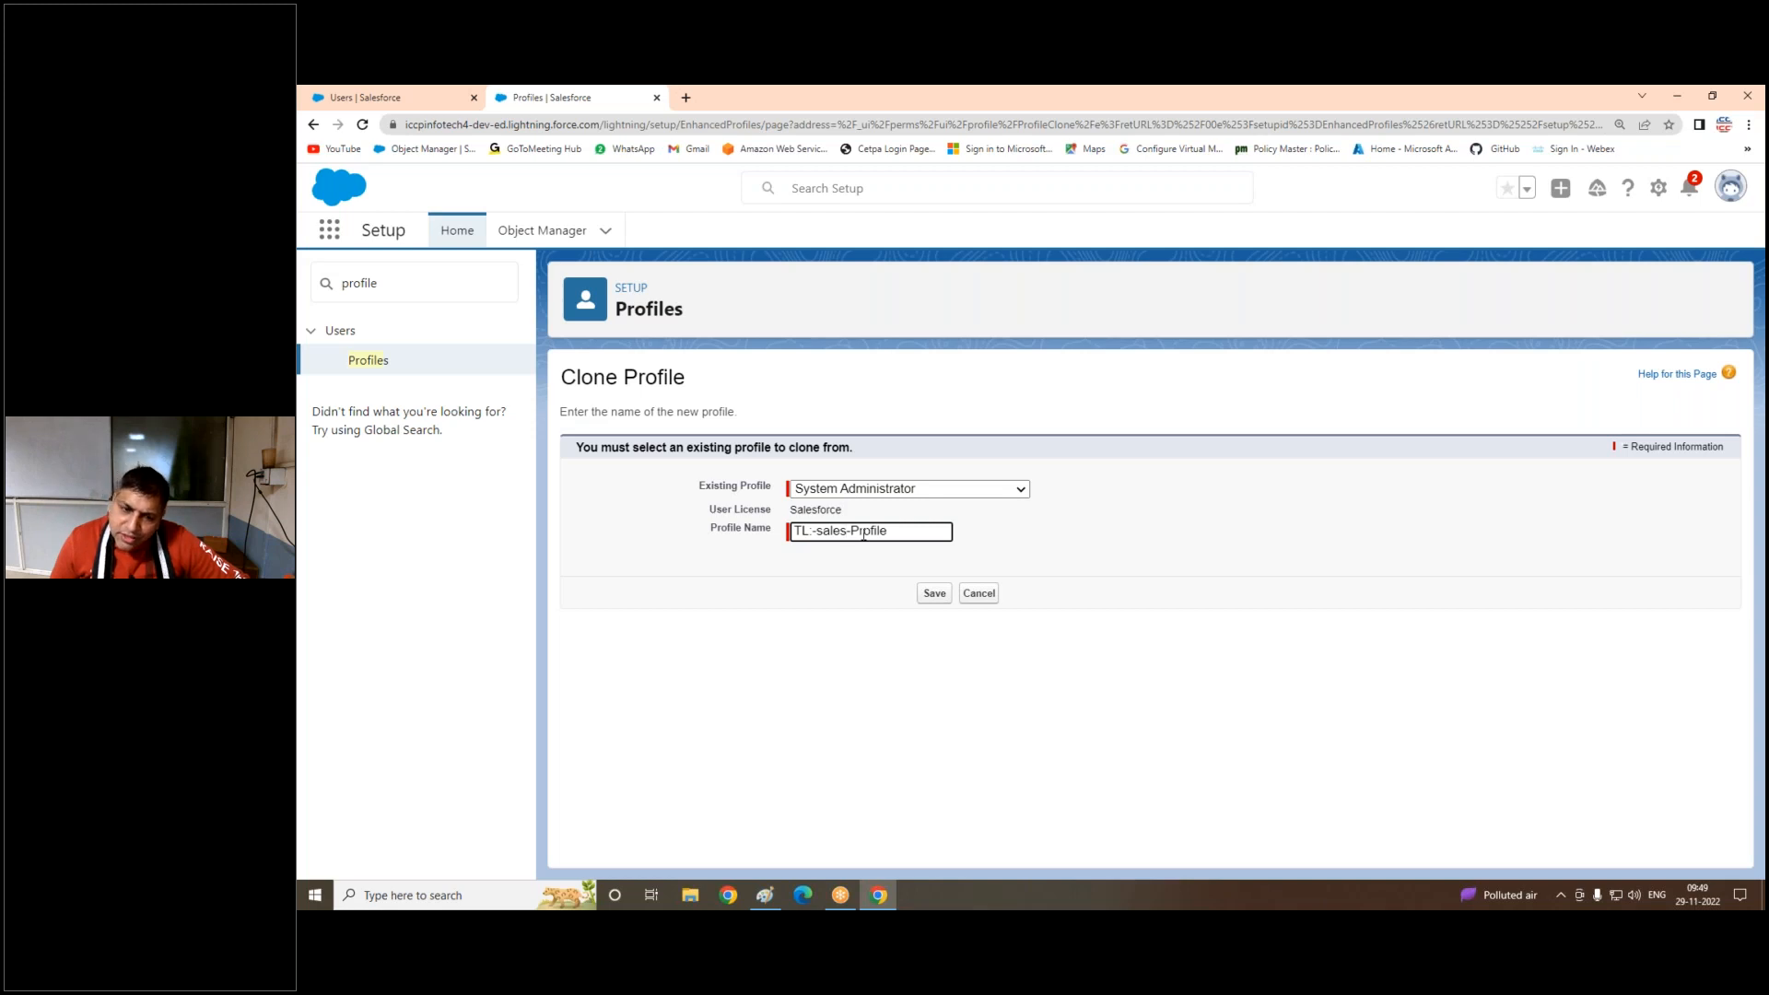
pyautogui.click(935, 595)
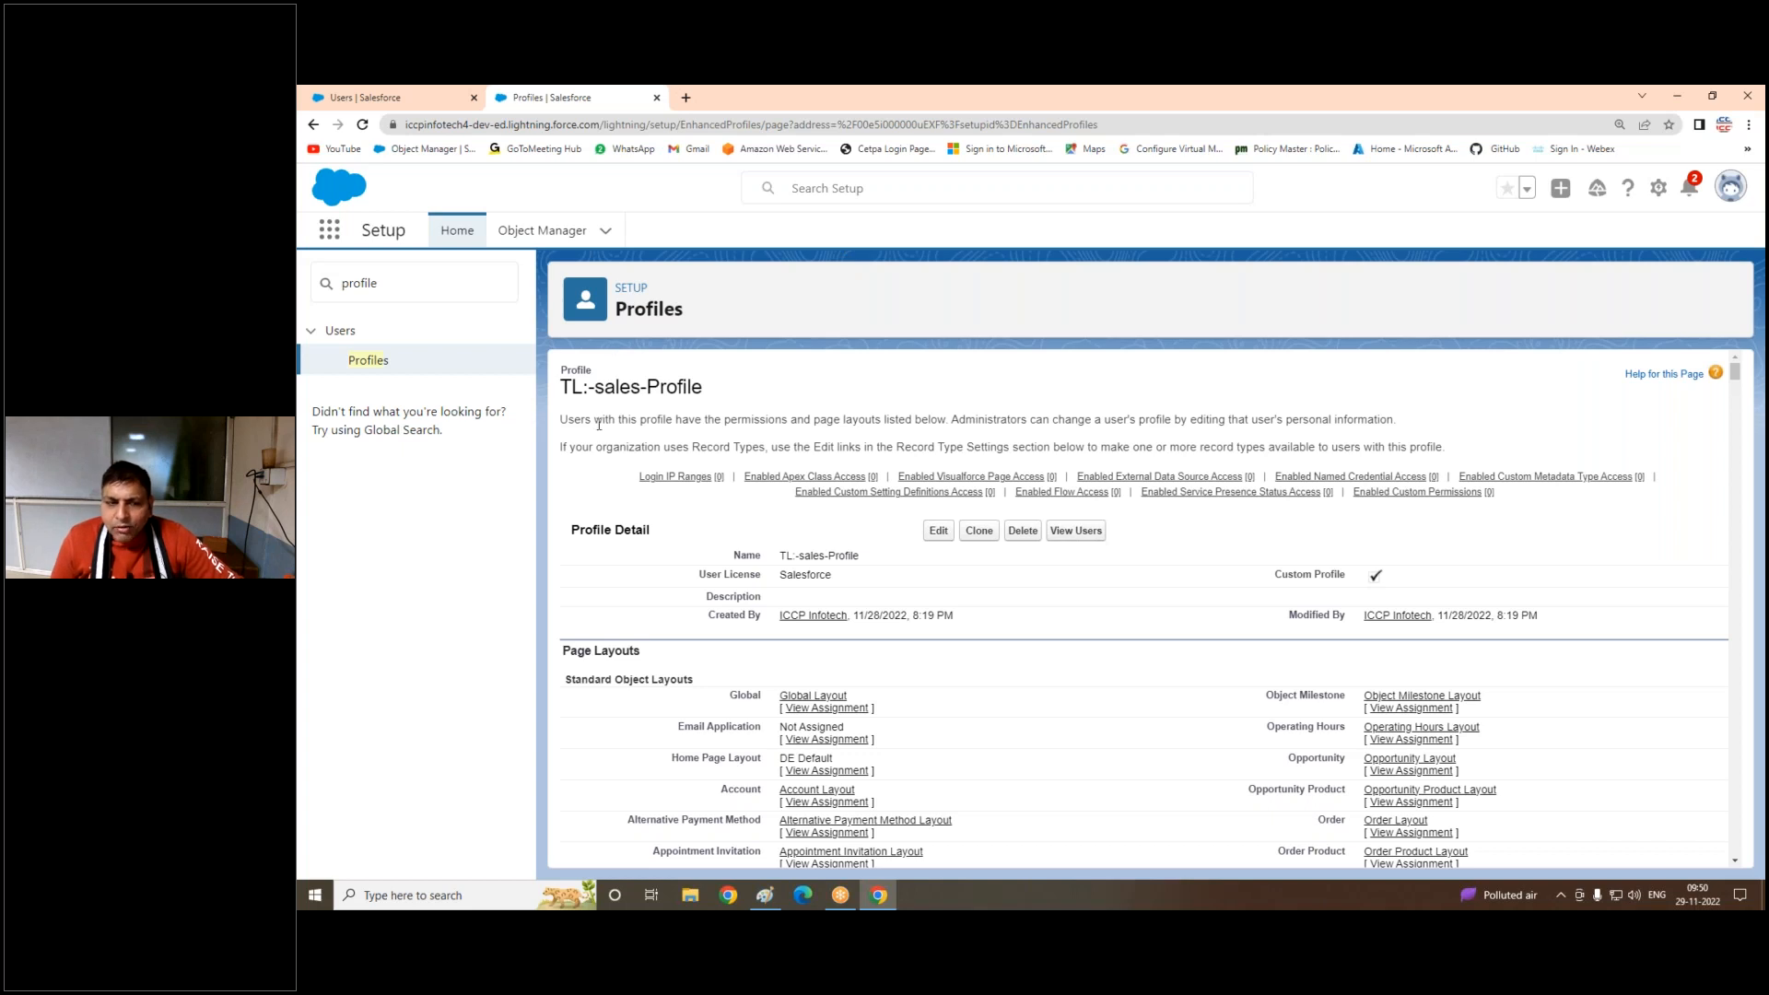
# Step: Search Setup for "user" and open the Users page
pyautogui.click(310, 332)
pyautogui.click(385, 286)
pyautogui.doubleClick(382, 285)
pyautogui.write('us')
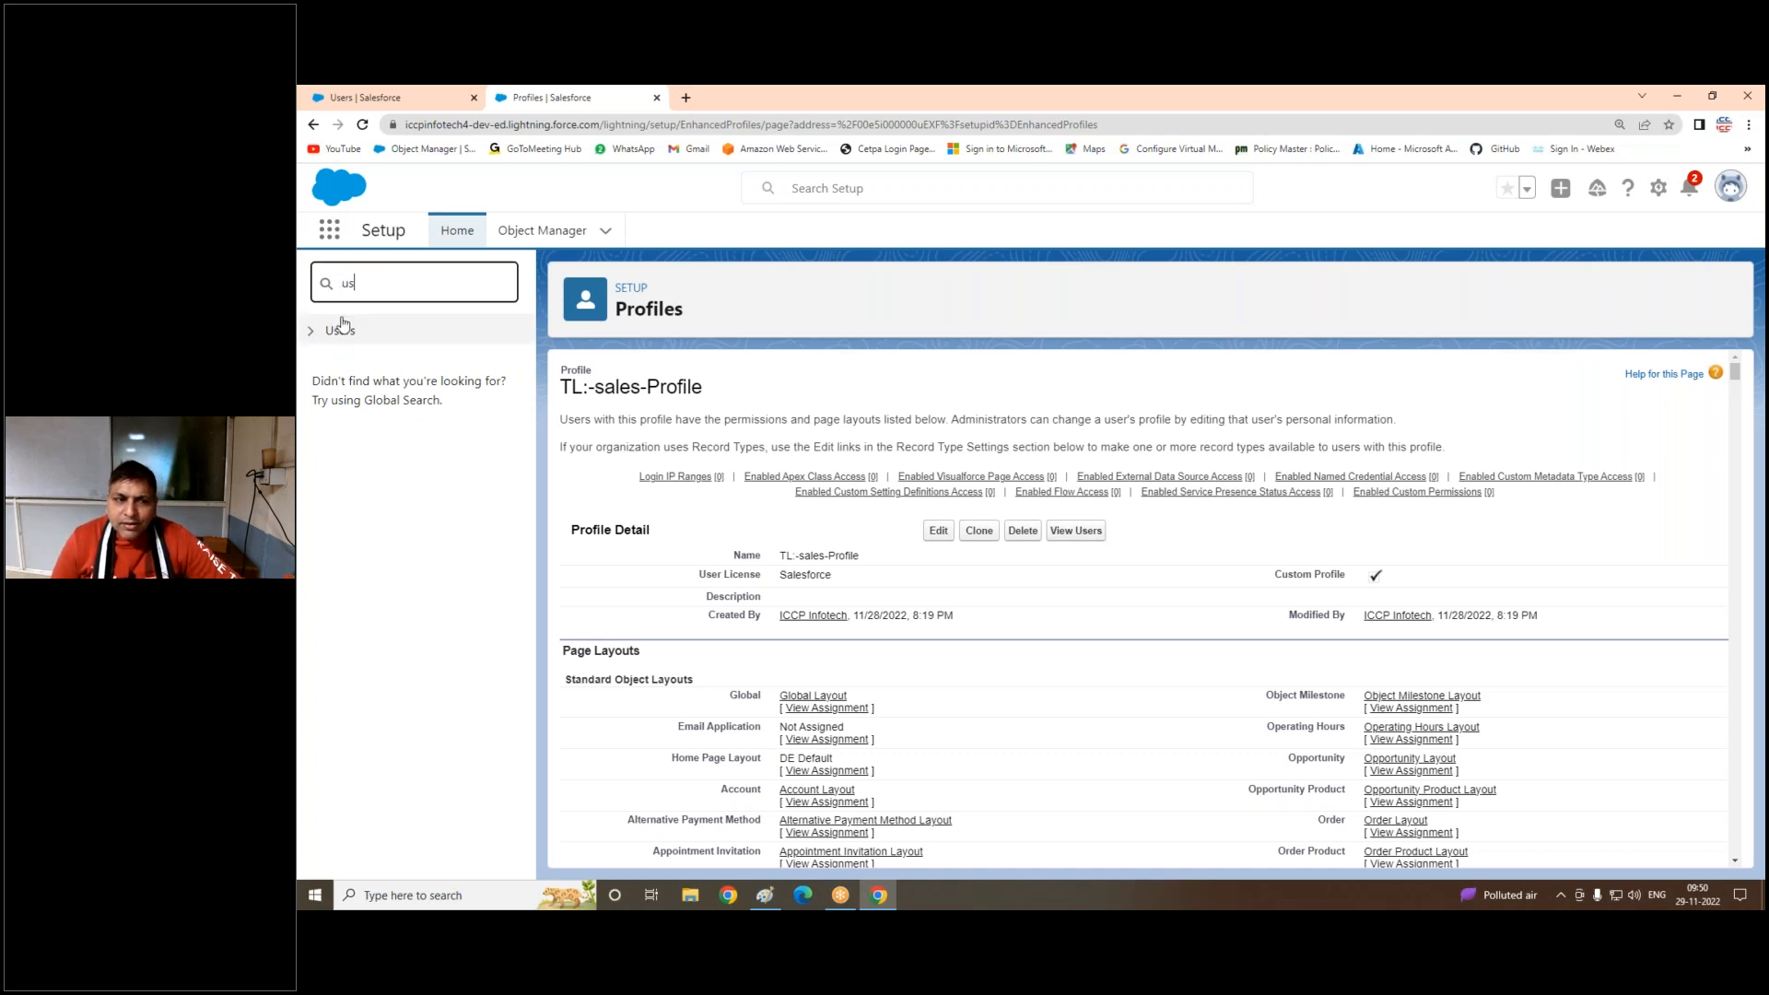
pyautogui.write('er')
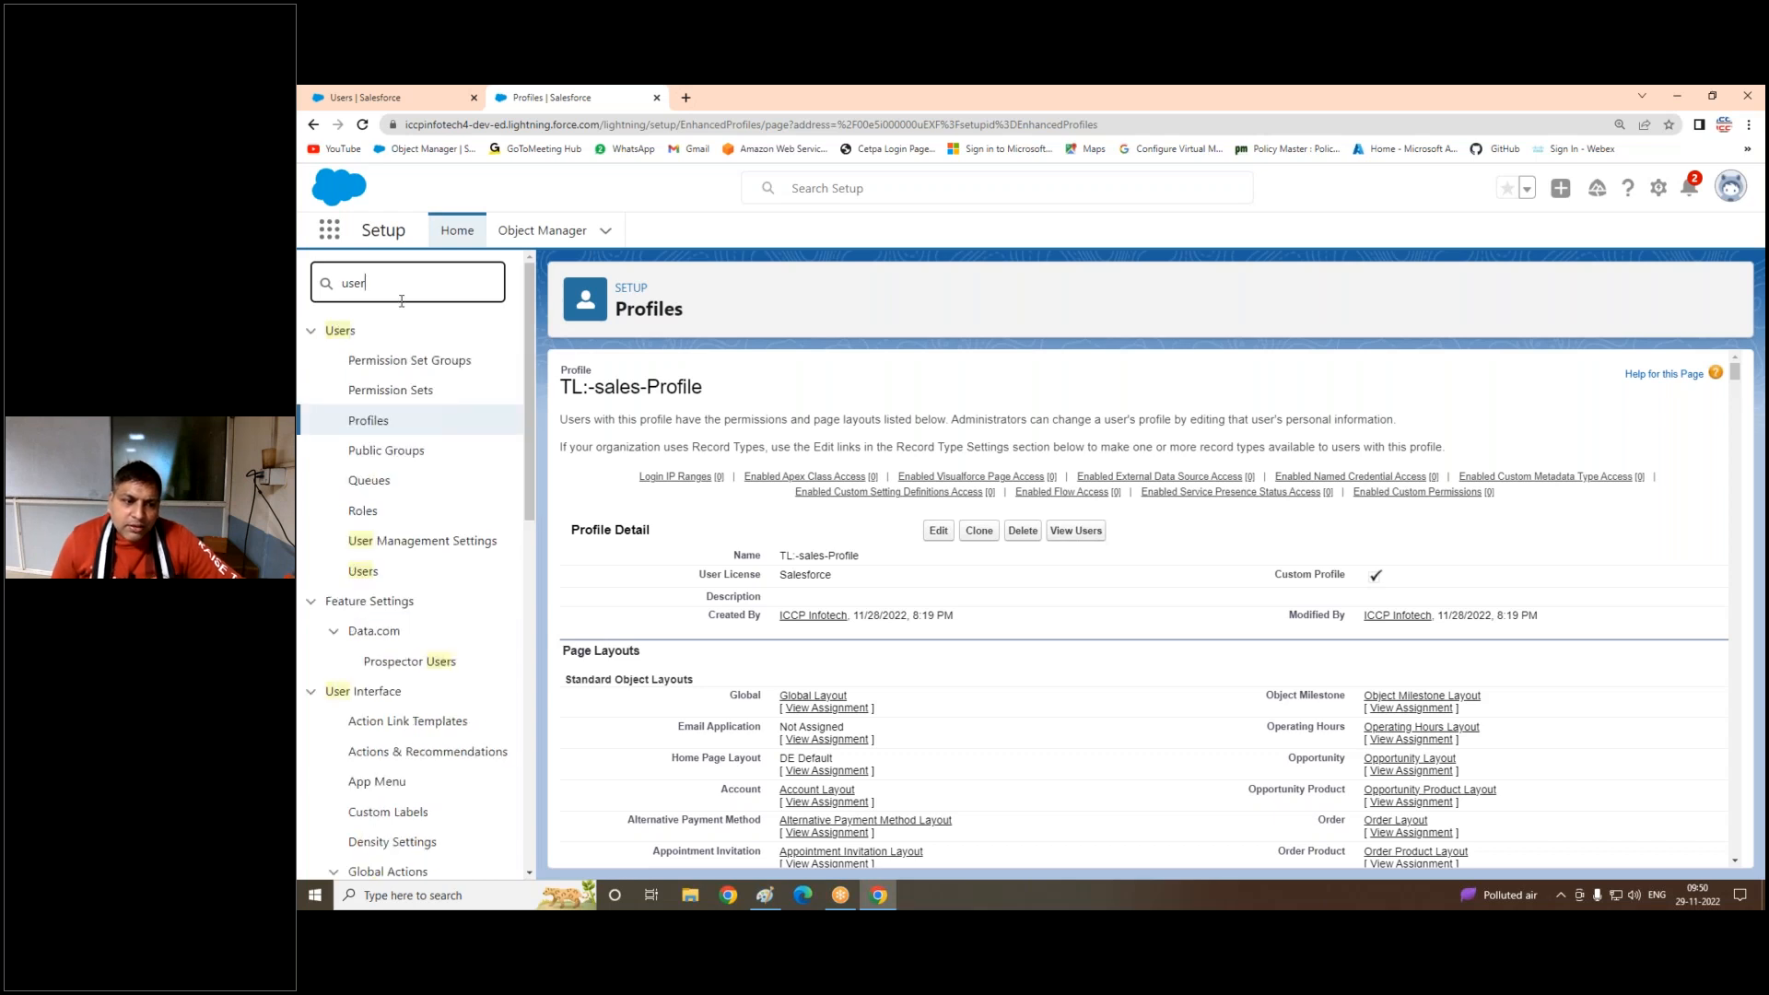
pyautogui.click(363, 571)
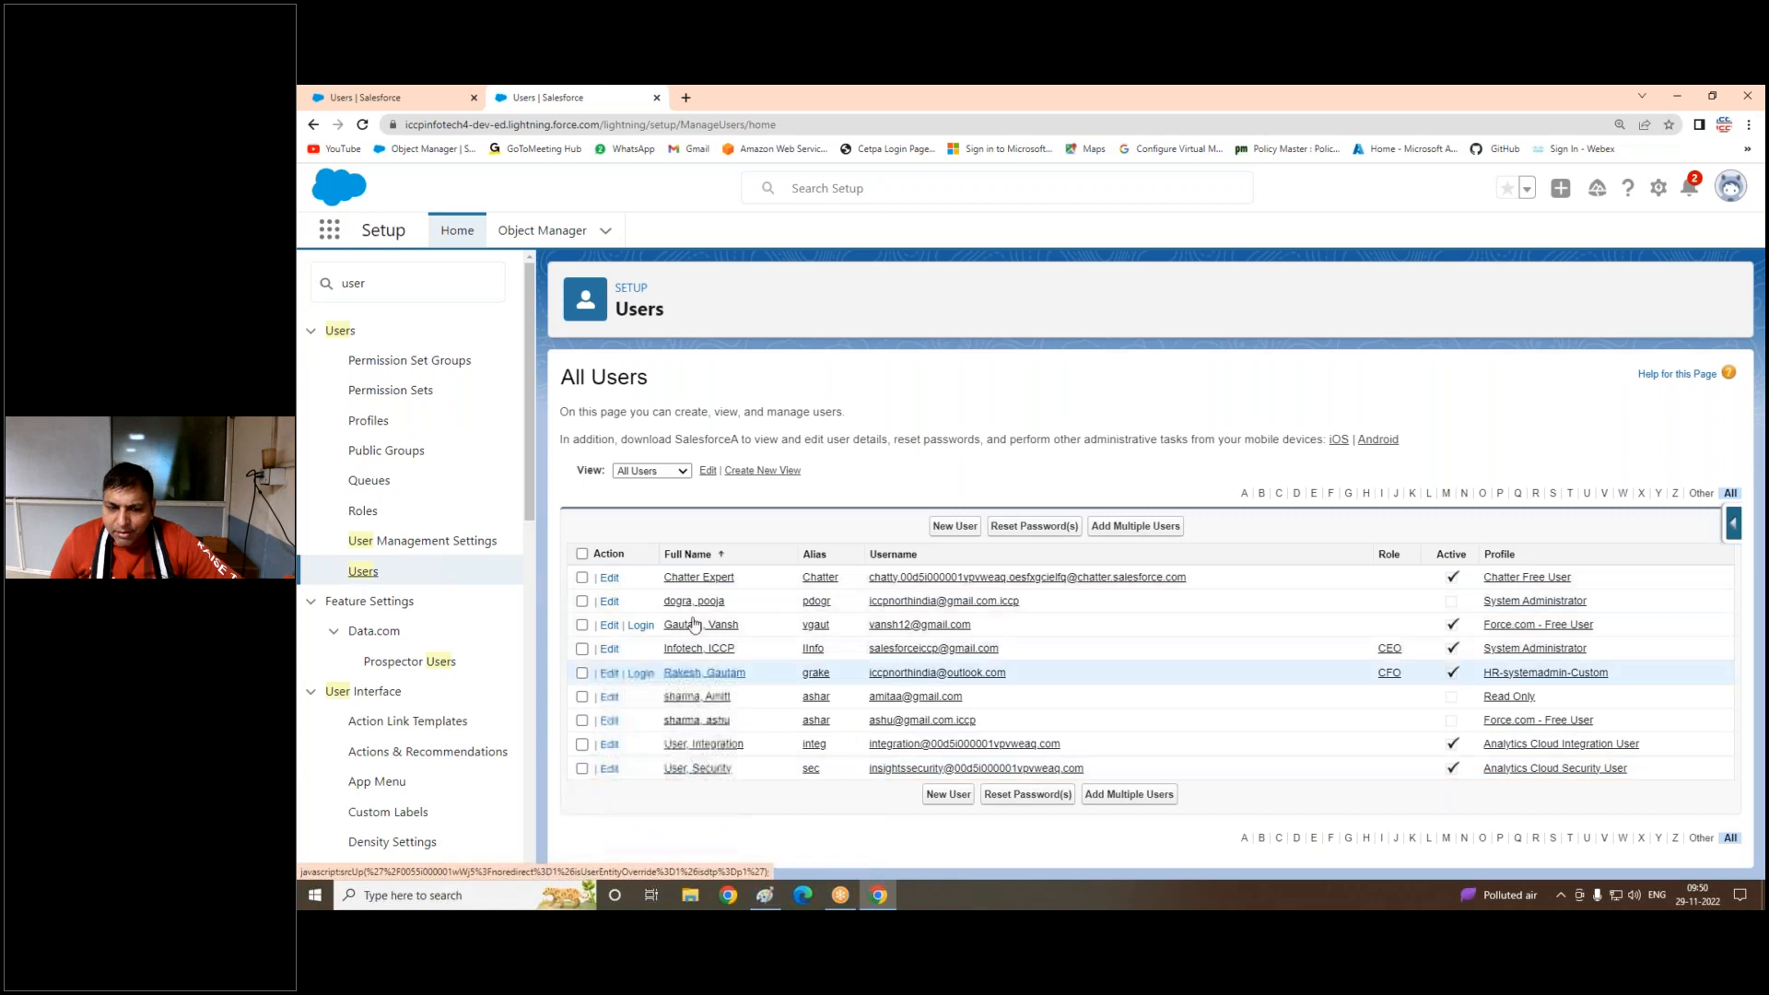
# Step: Examine the user license and profile choices offered in a new user form, leaving the form without saving
pyautogui.click(949, 528)
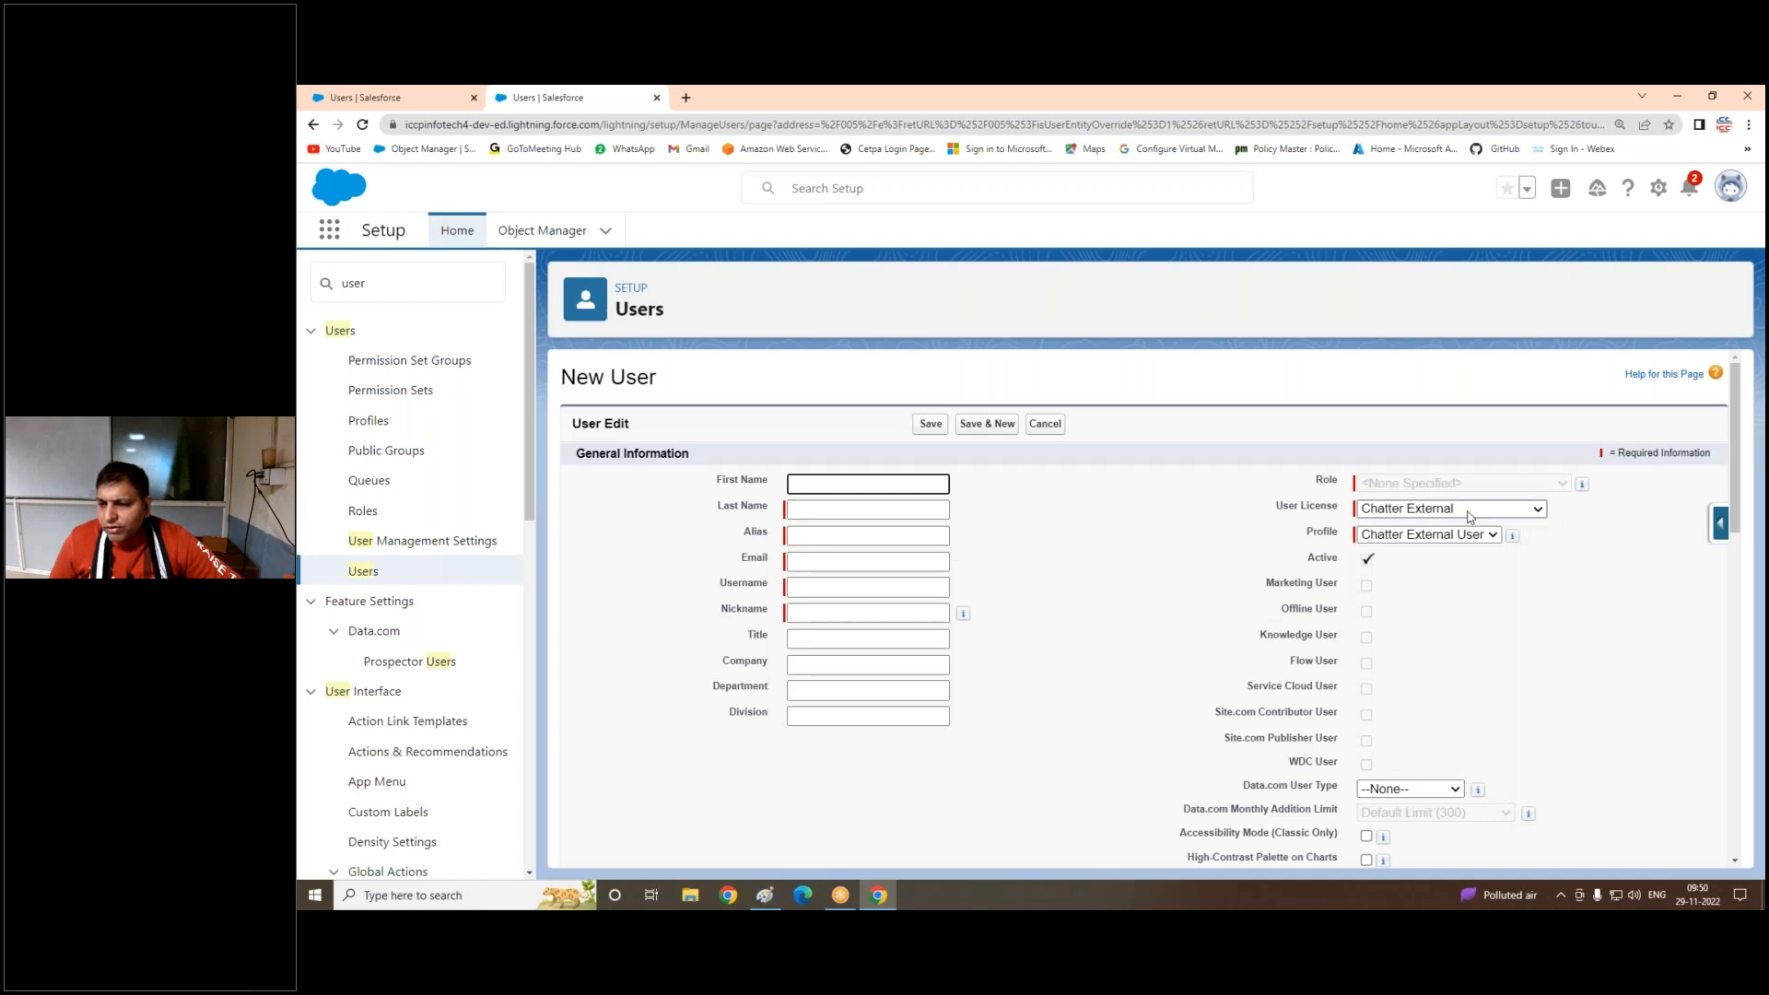
pyautogui.click(1411, 534)
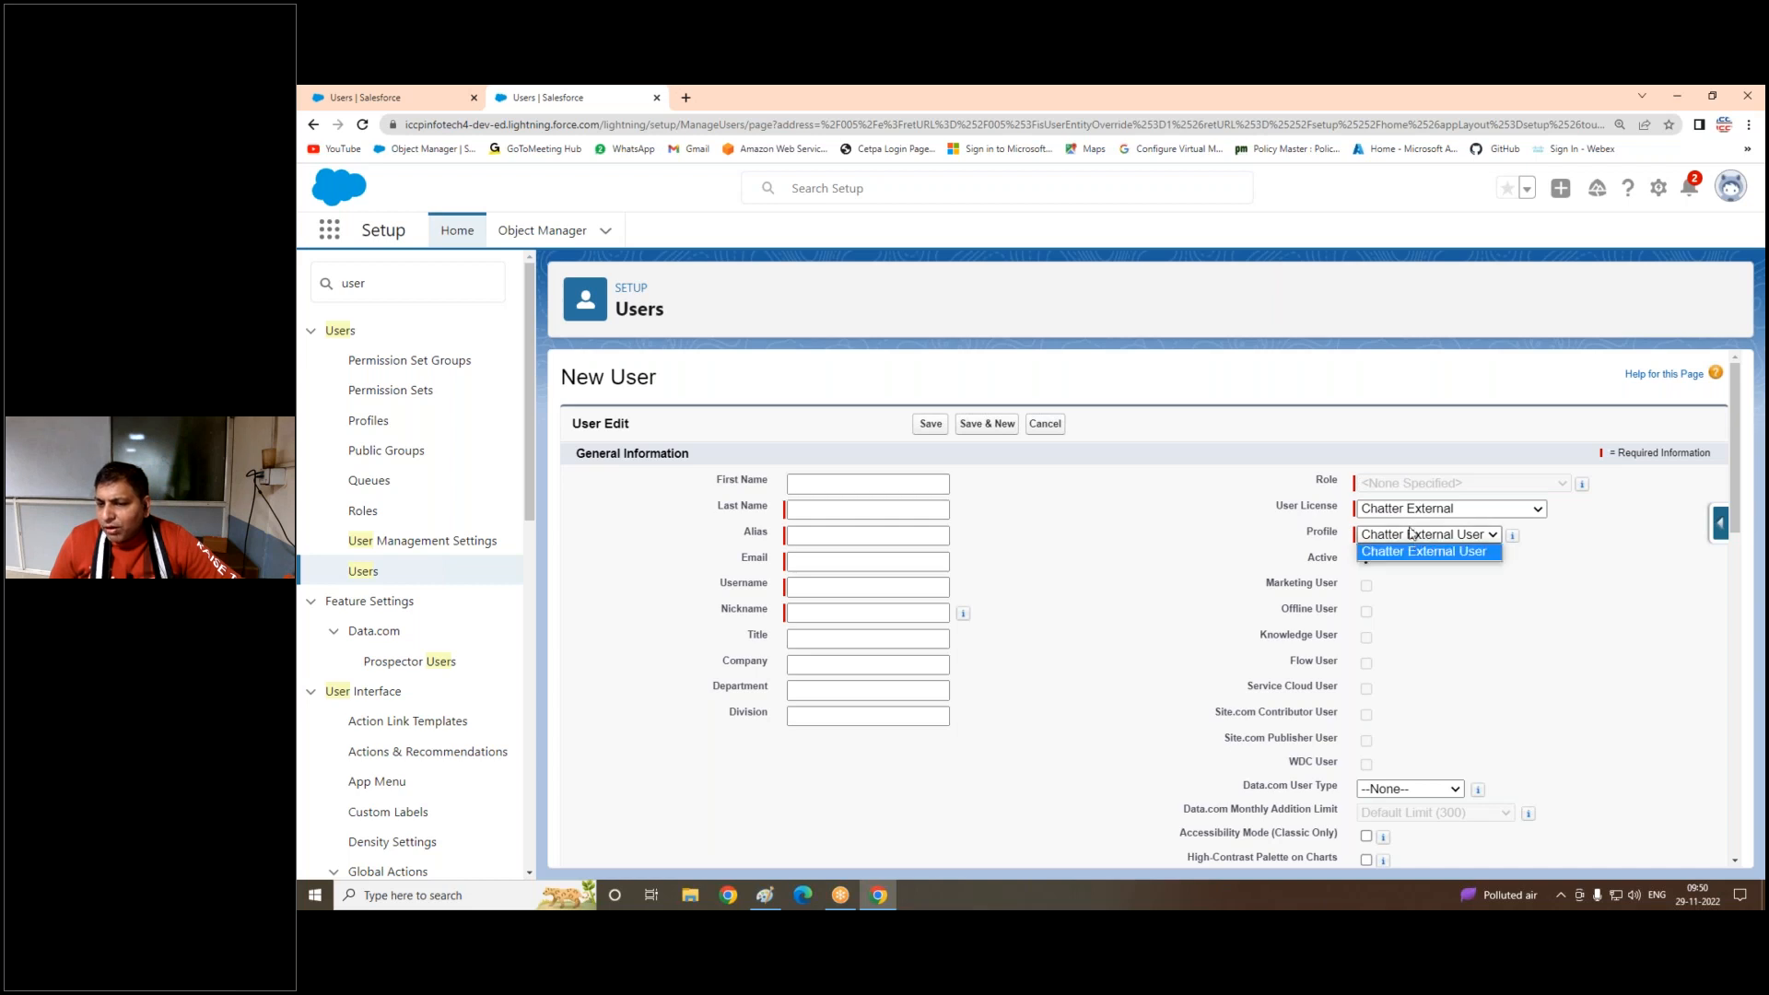
pyautogui.click(1416, 540)
pyautogui.click(1416, 540)
pyautogui.click(1416, 539)
pyautogui.click(1416, 539)
pyautogui.click(1416, 539)
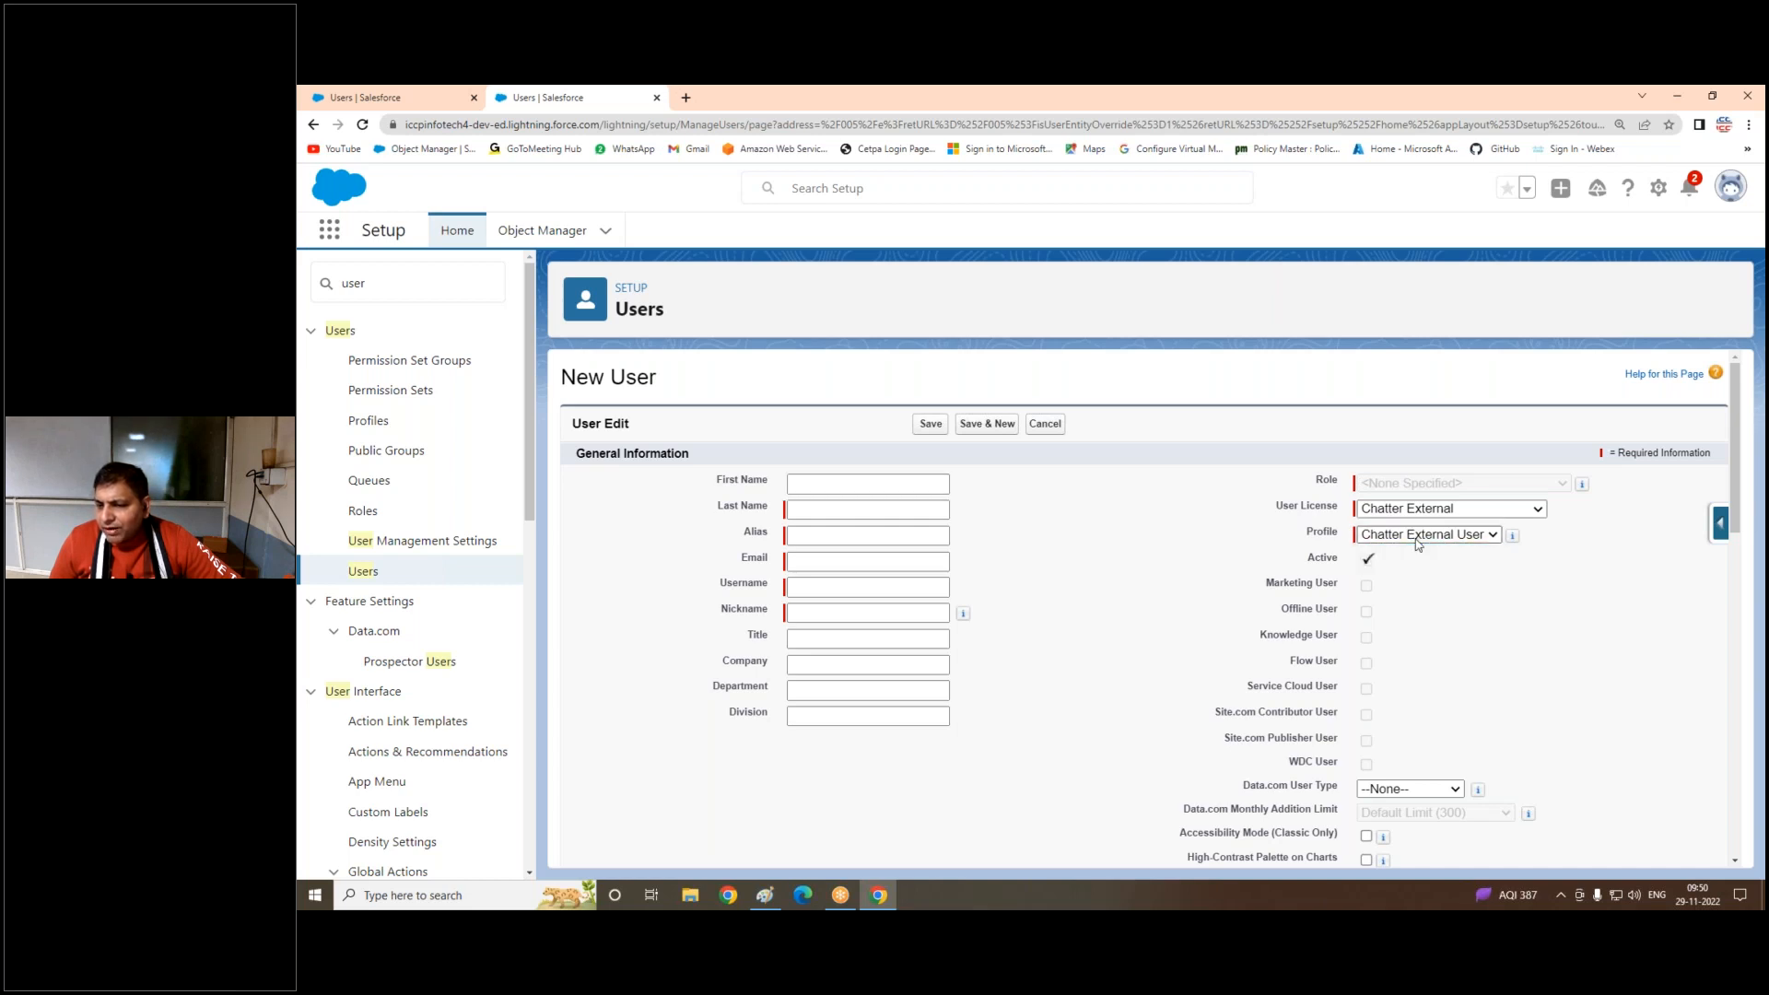
pyautogui.click(1416, 539)
pyautogui.click(1416, 516)
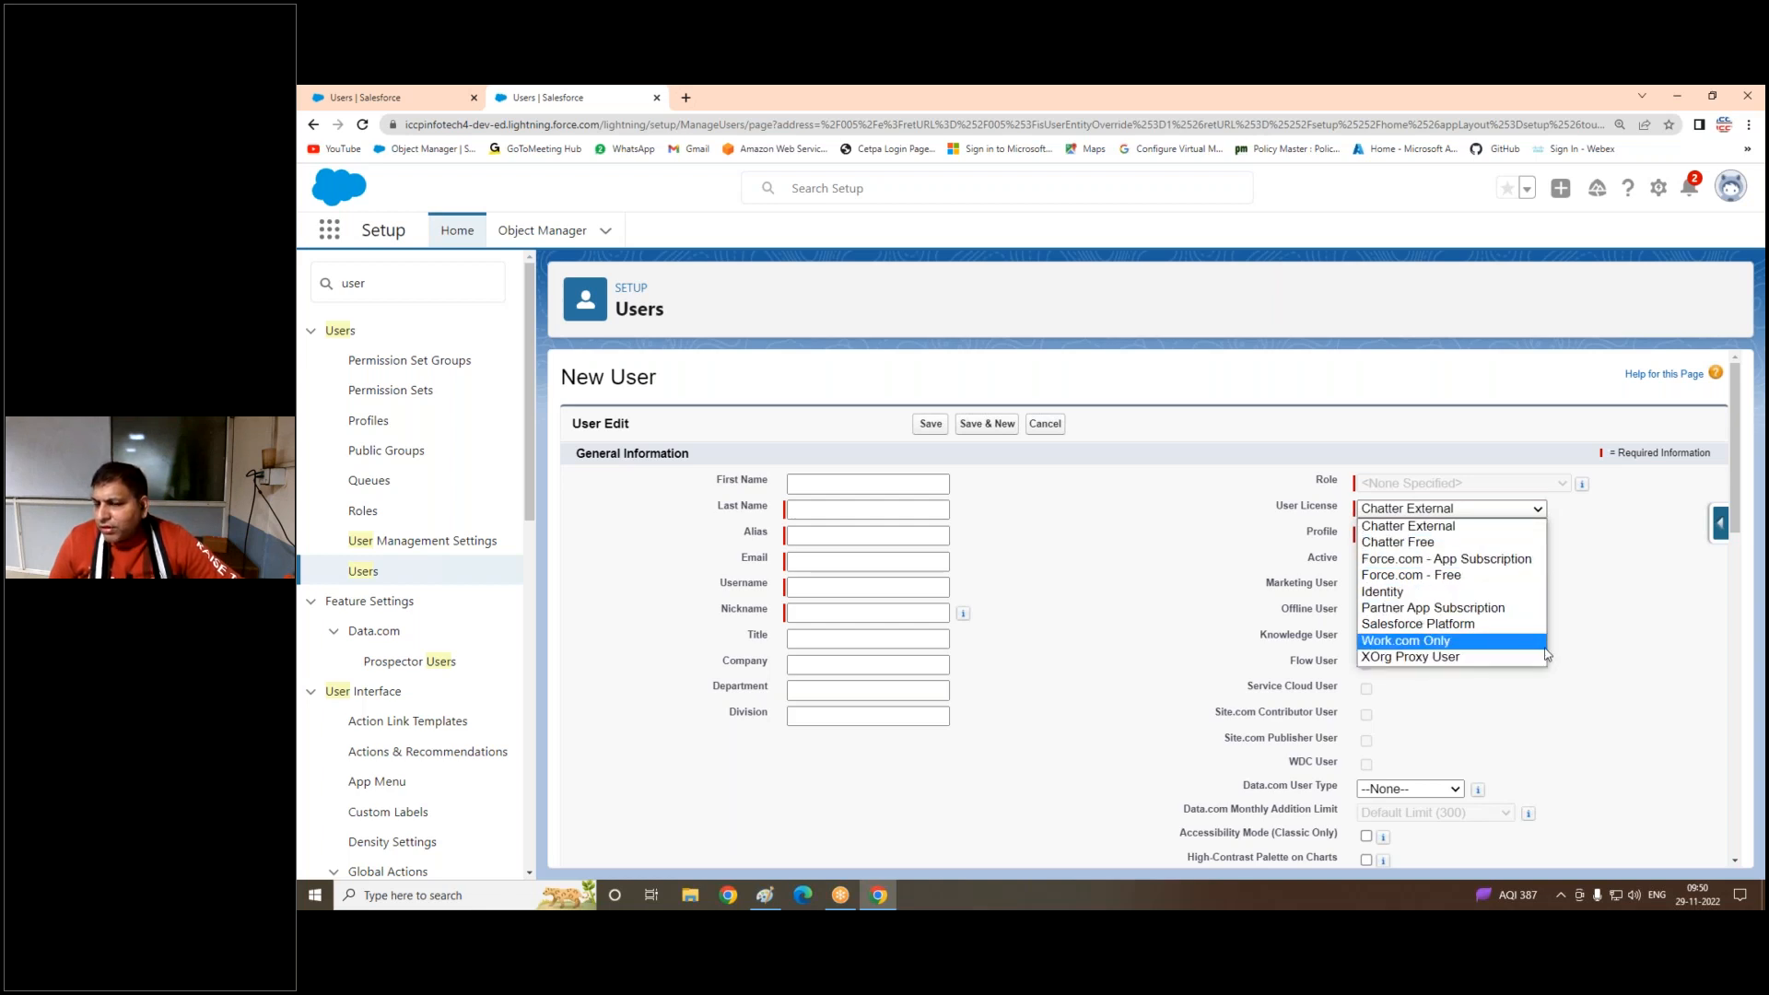
pyautogui.click(1621, 571)
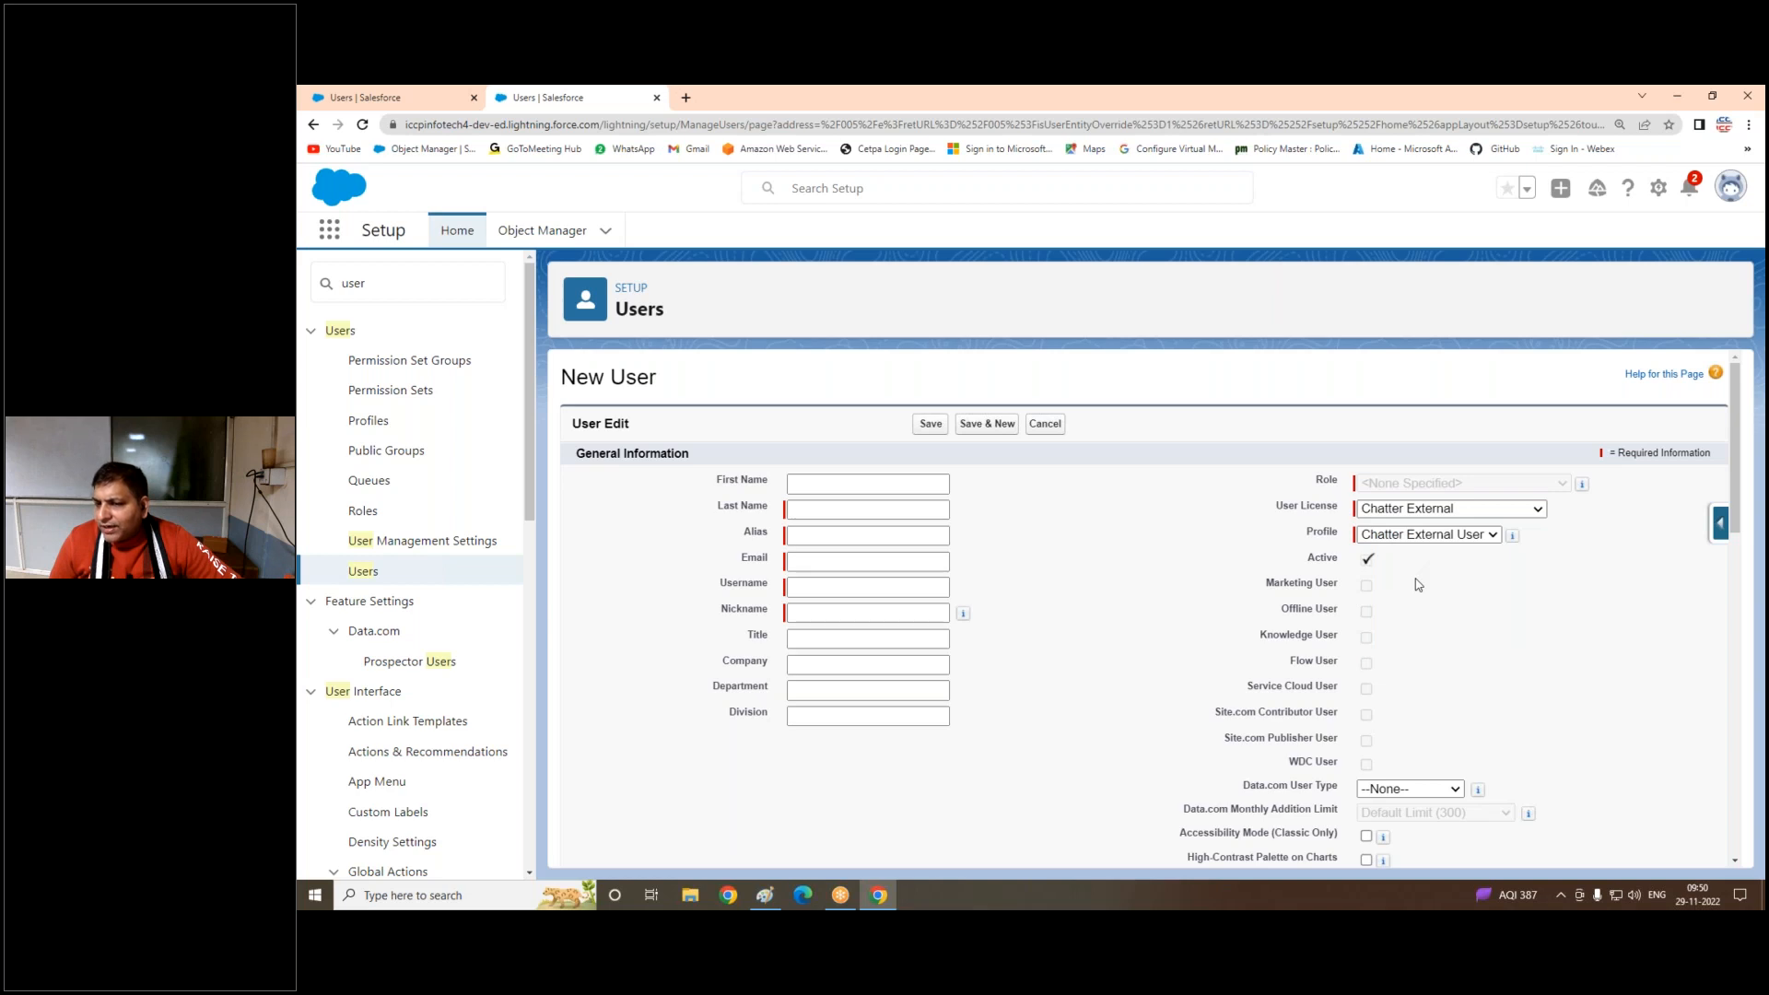
pyautogui.click(1045, 424)
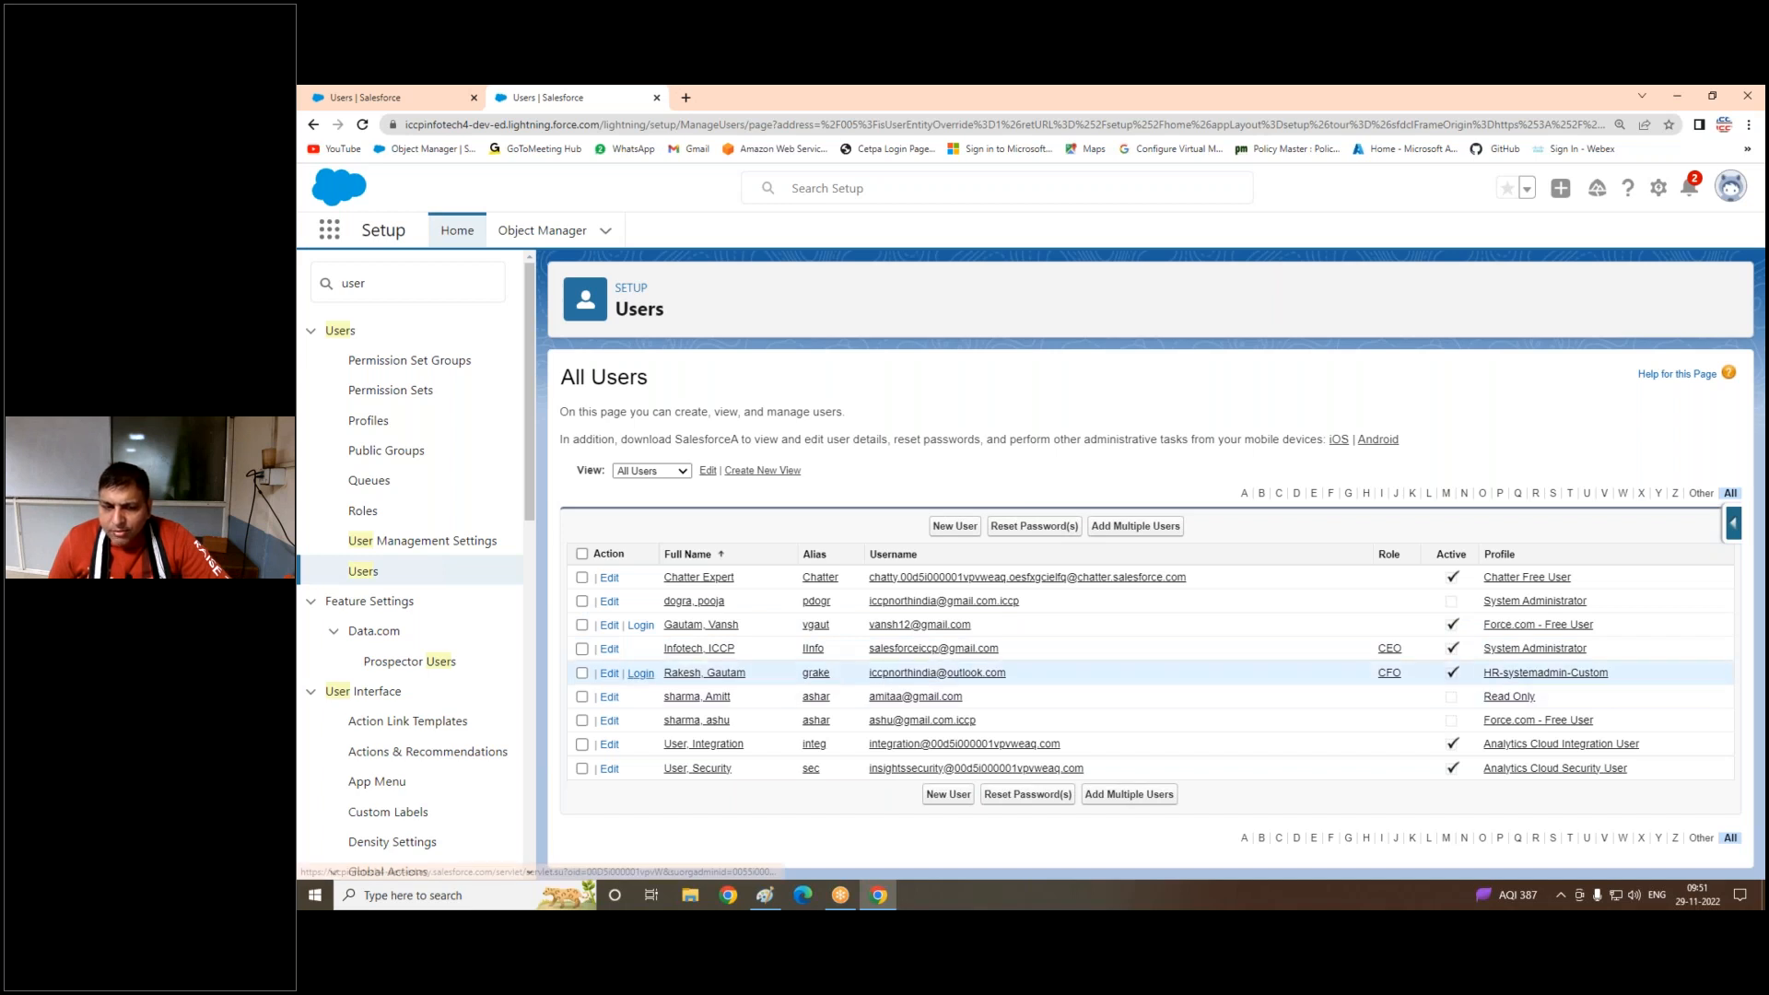
# Step: Change the CFO user's license to Force.com - Free and save the user
pyautogui.click(609, 674)
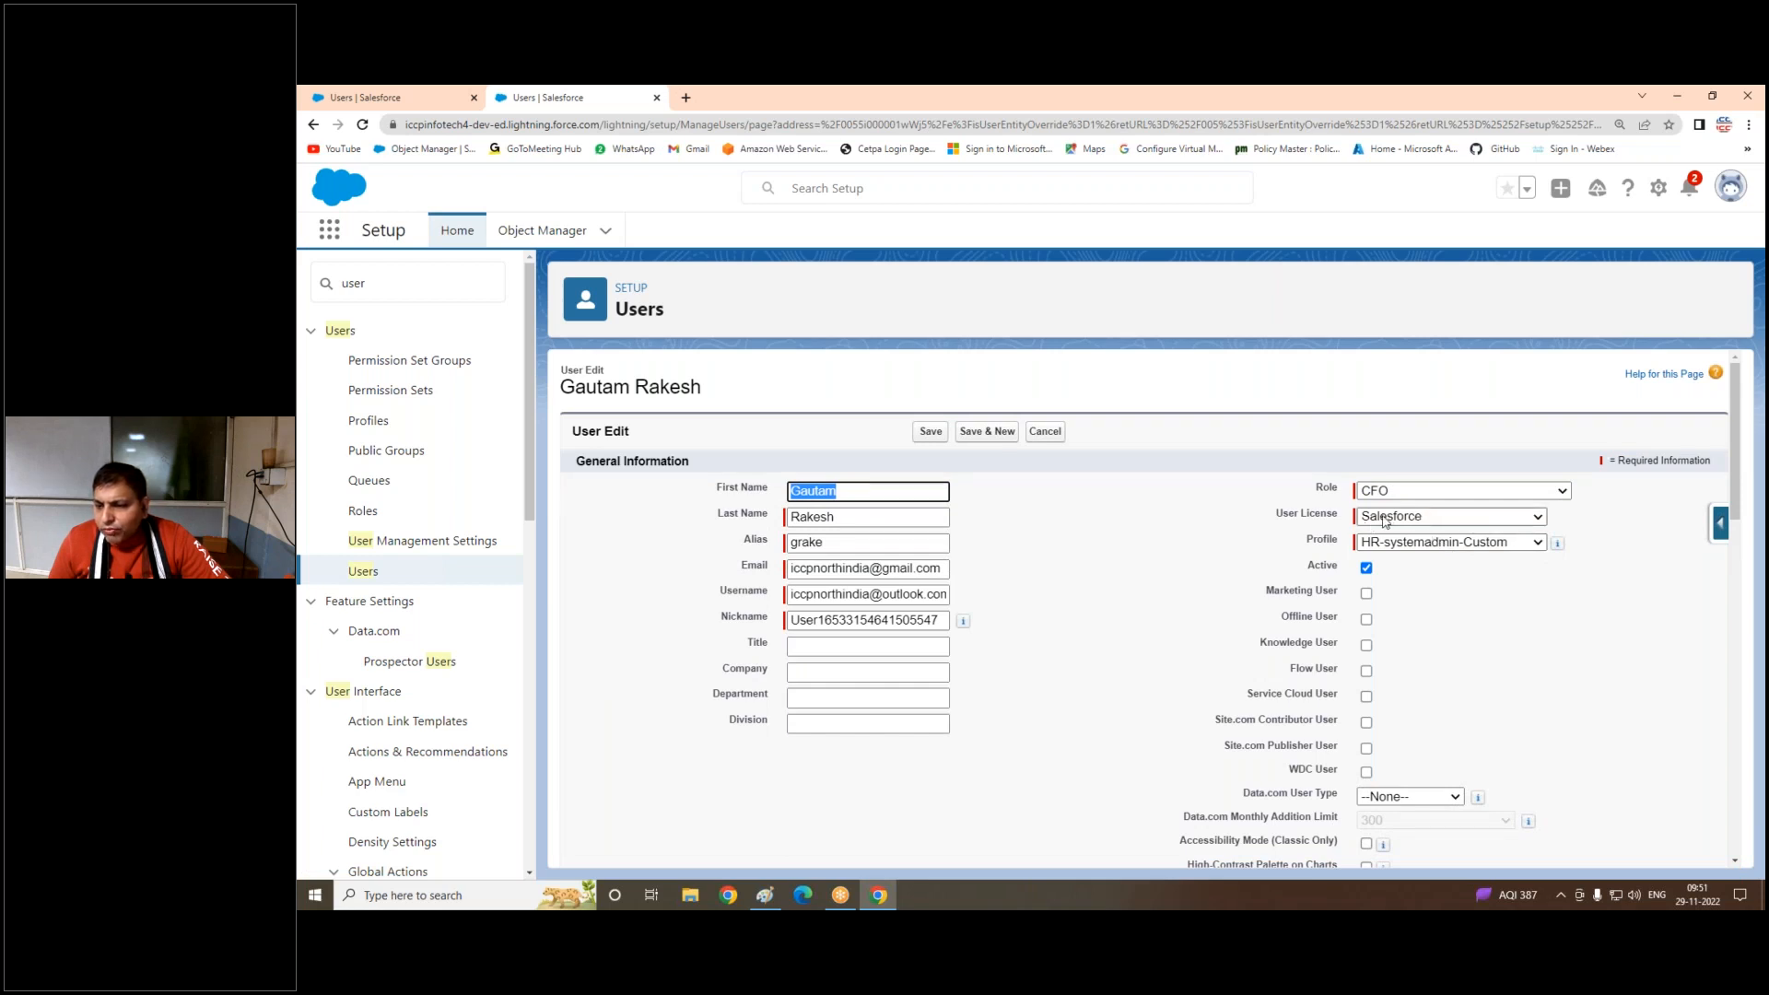
pyautogui.click(1408, 522)
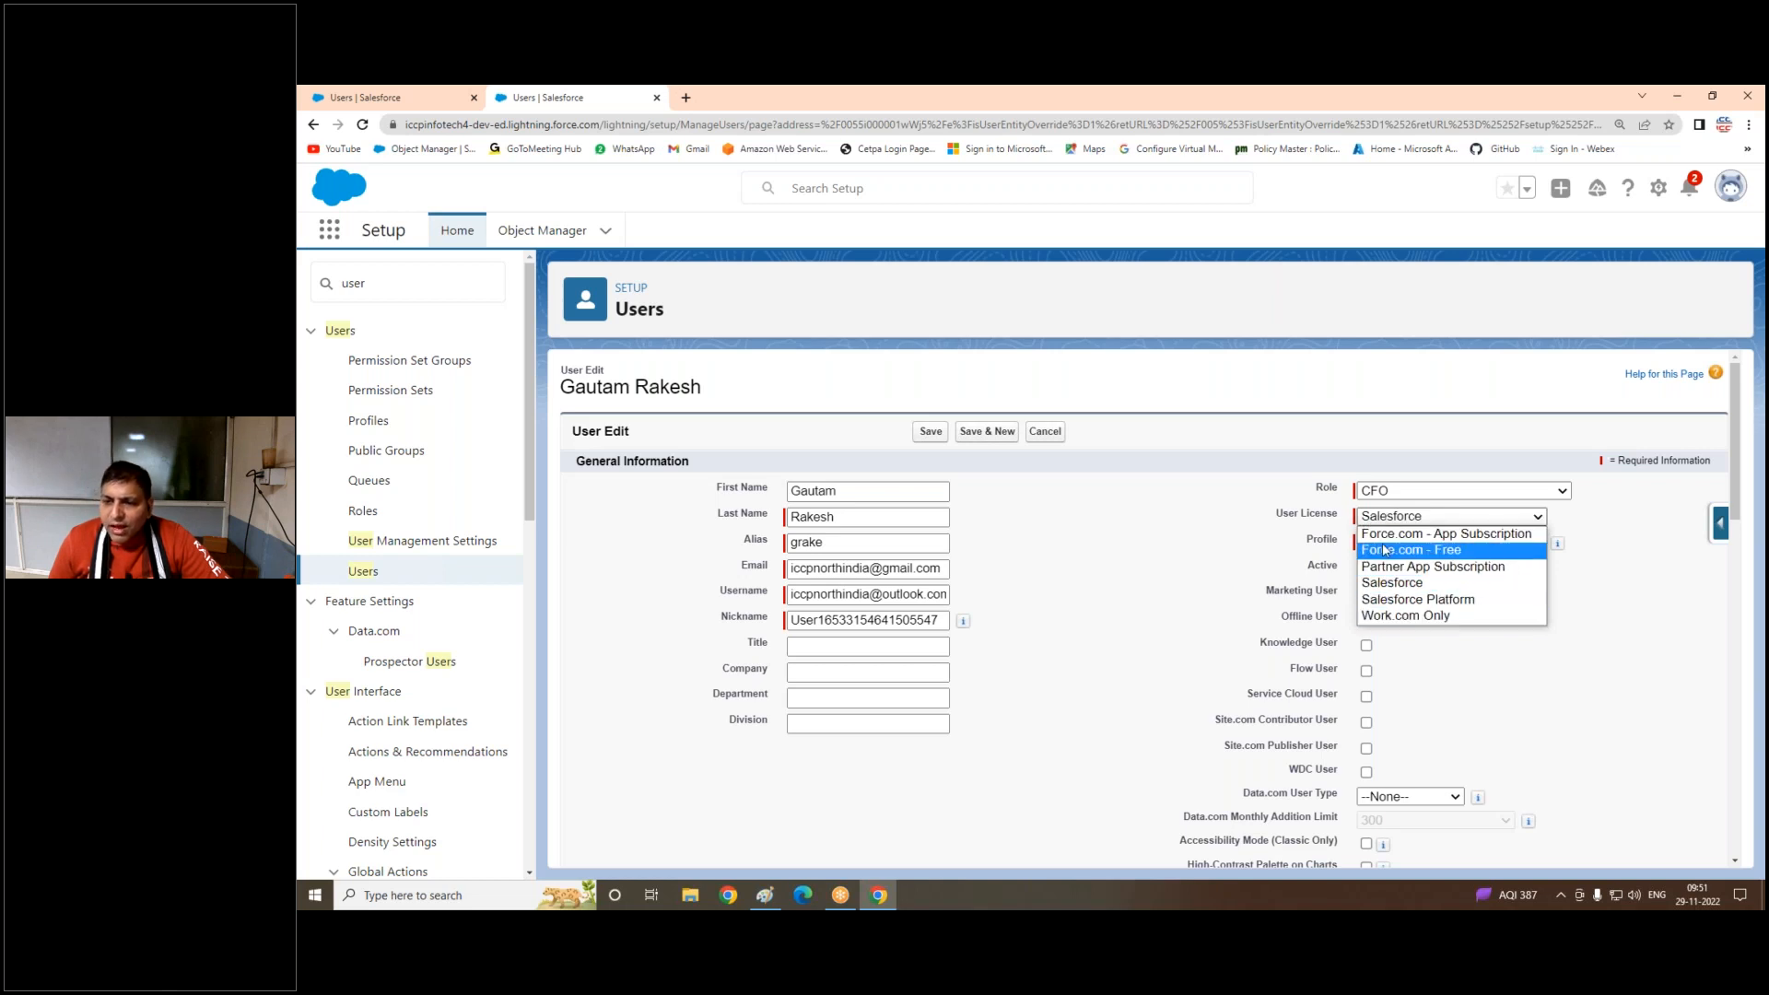
pyautogui.click(1386, 550)
pyautogui.click(930, 433)
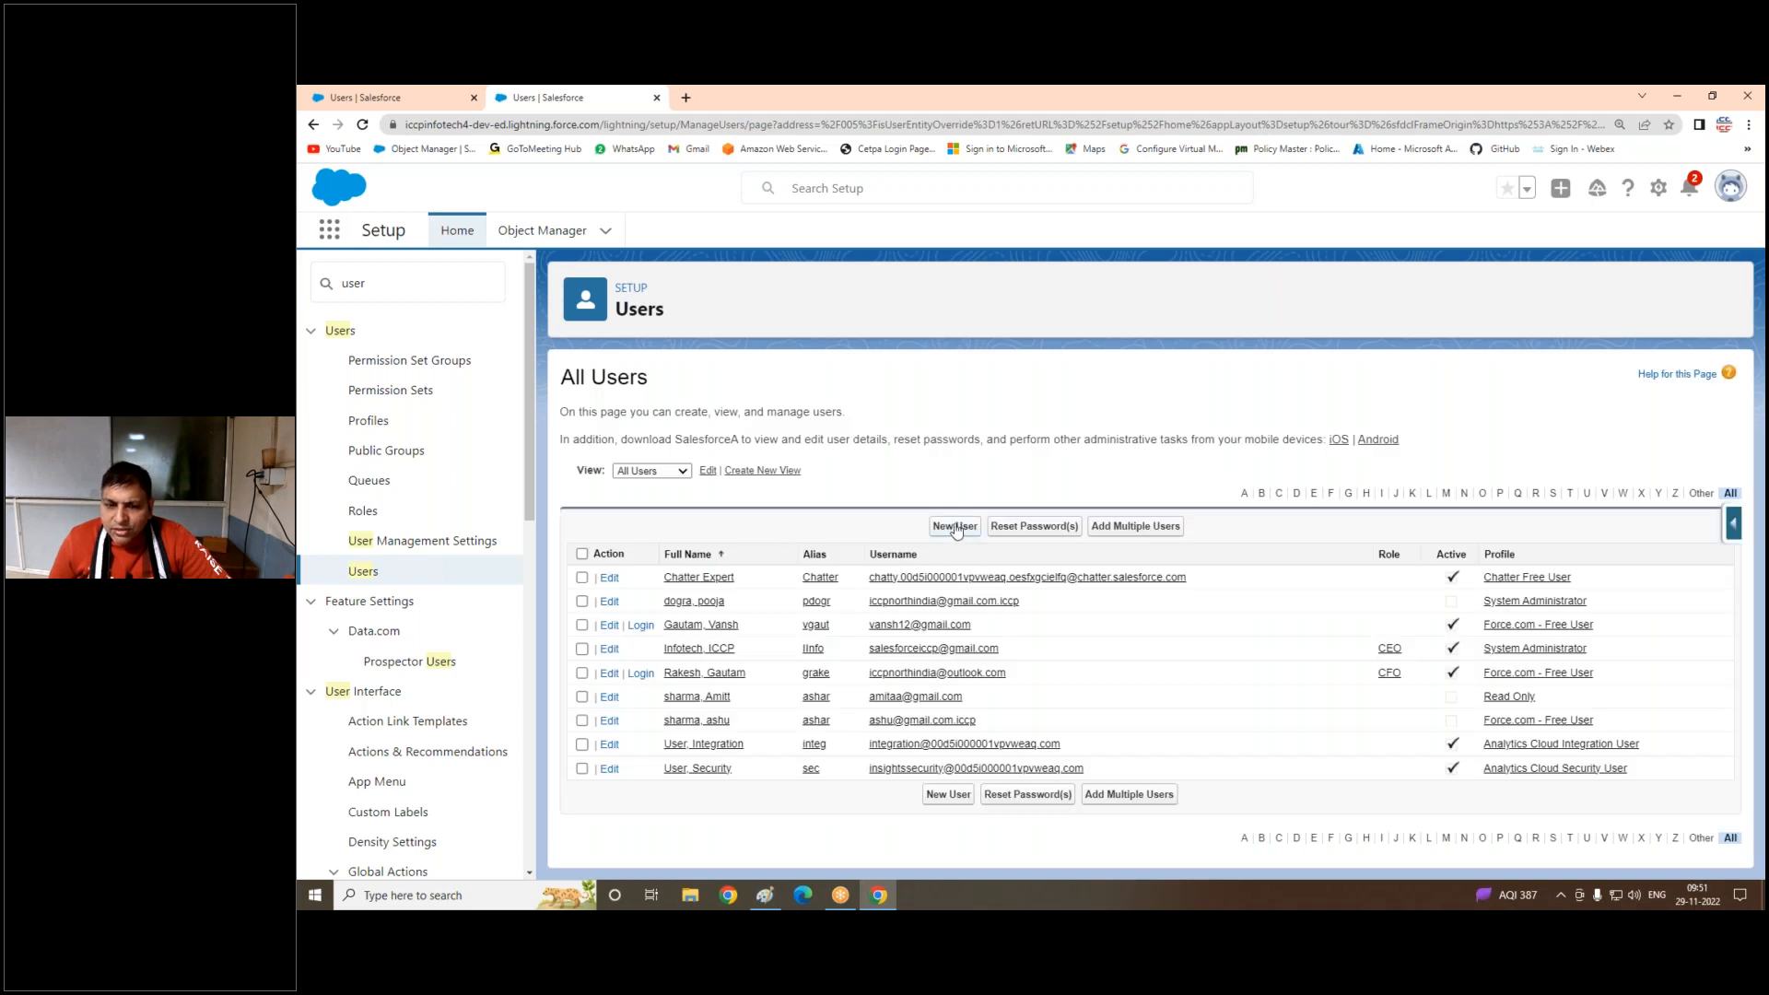
# Step: Try a new user form with the Salesforce license and the TL:-sales-Profile profile, and discard it
pyautogui.click(955, 527)
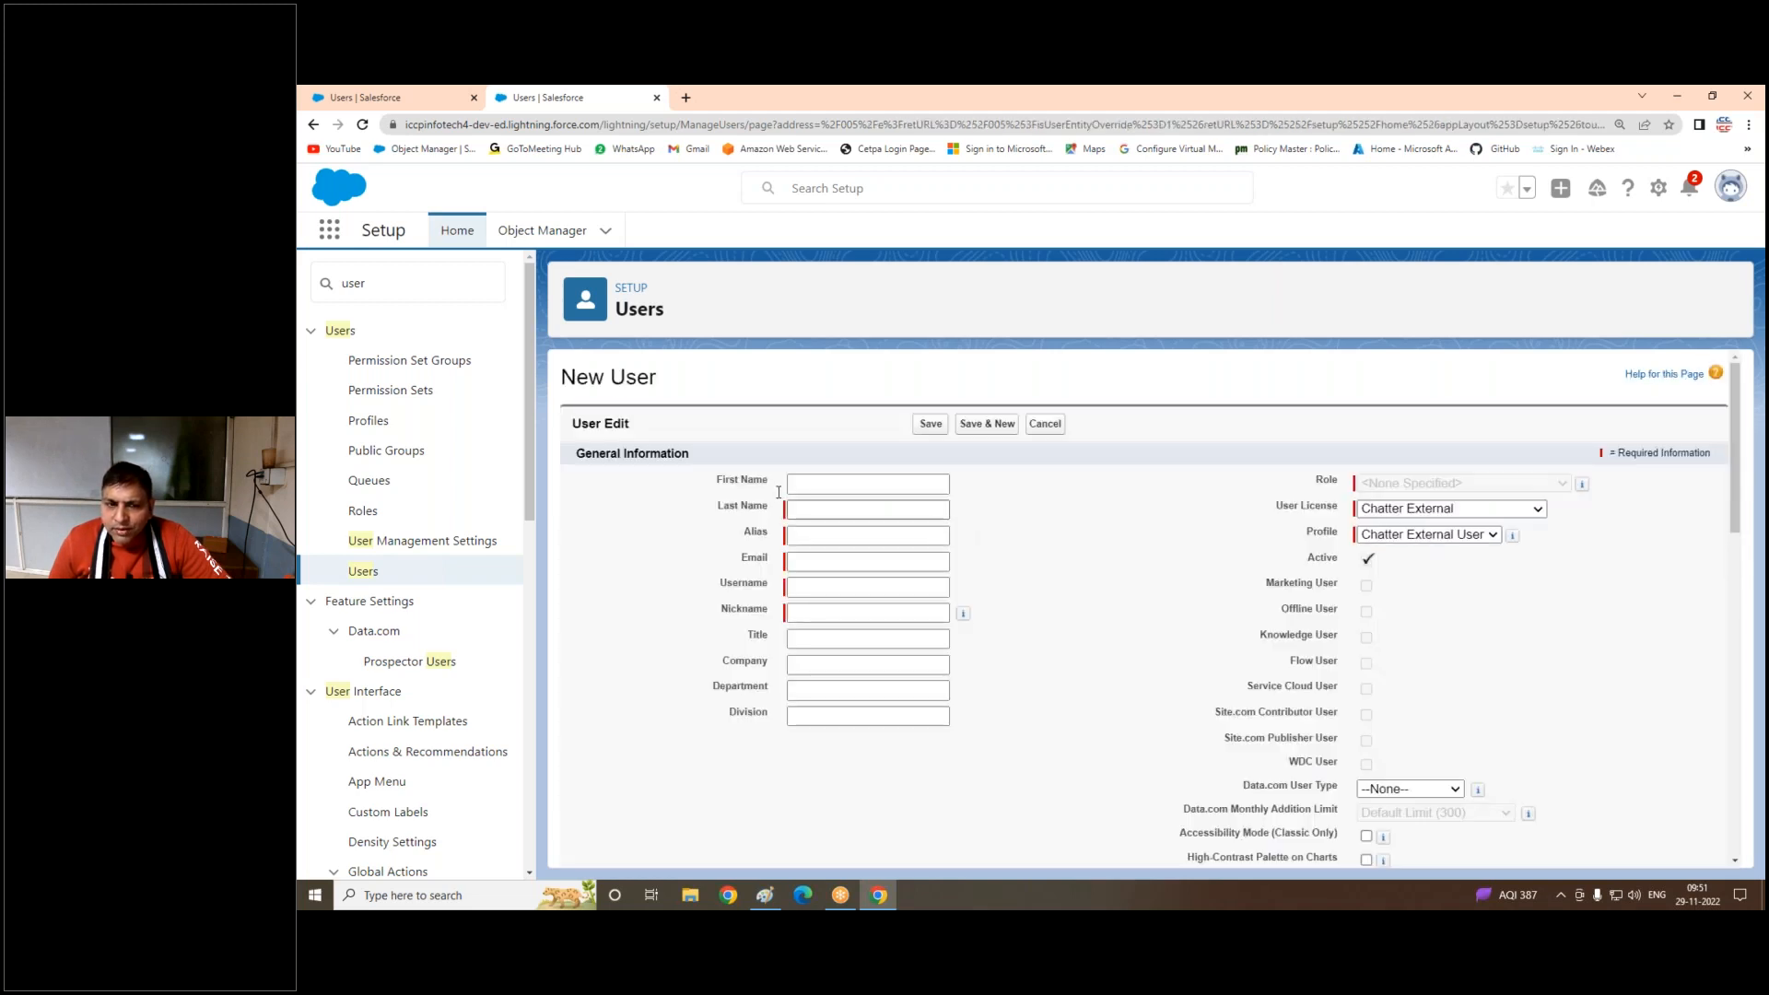
pyautogui.click(808, 484)
pyautogui.click(808, 508)
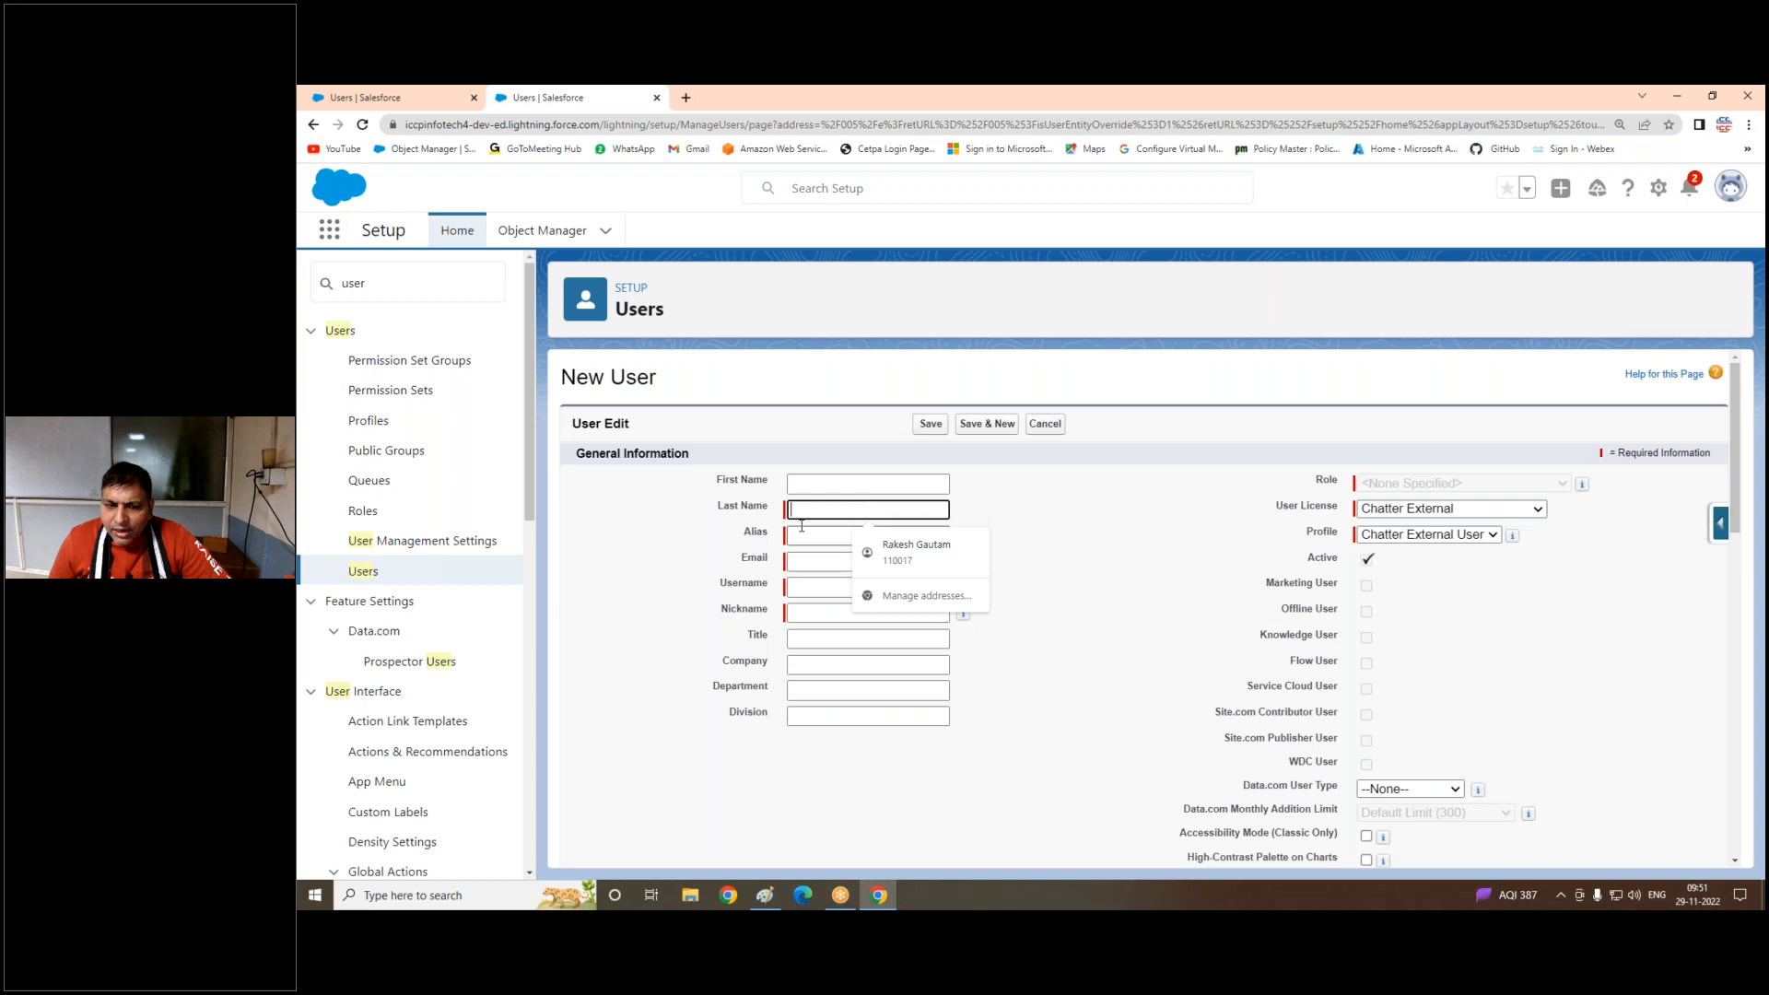
pyautogui.click(798, 588)
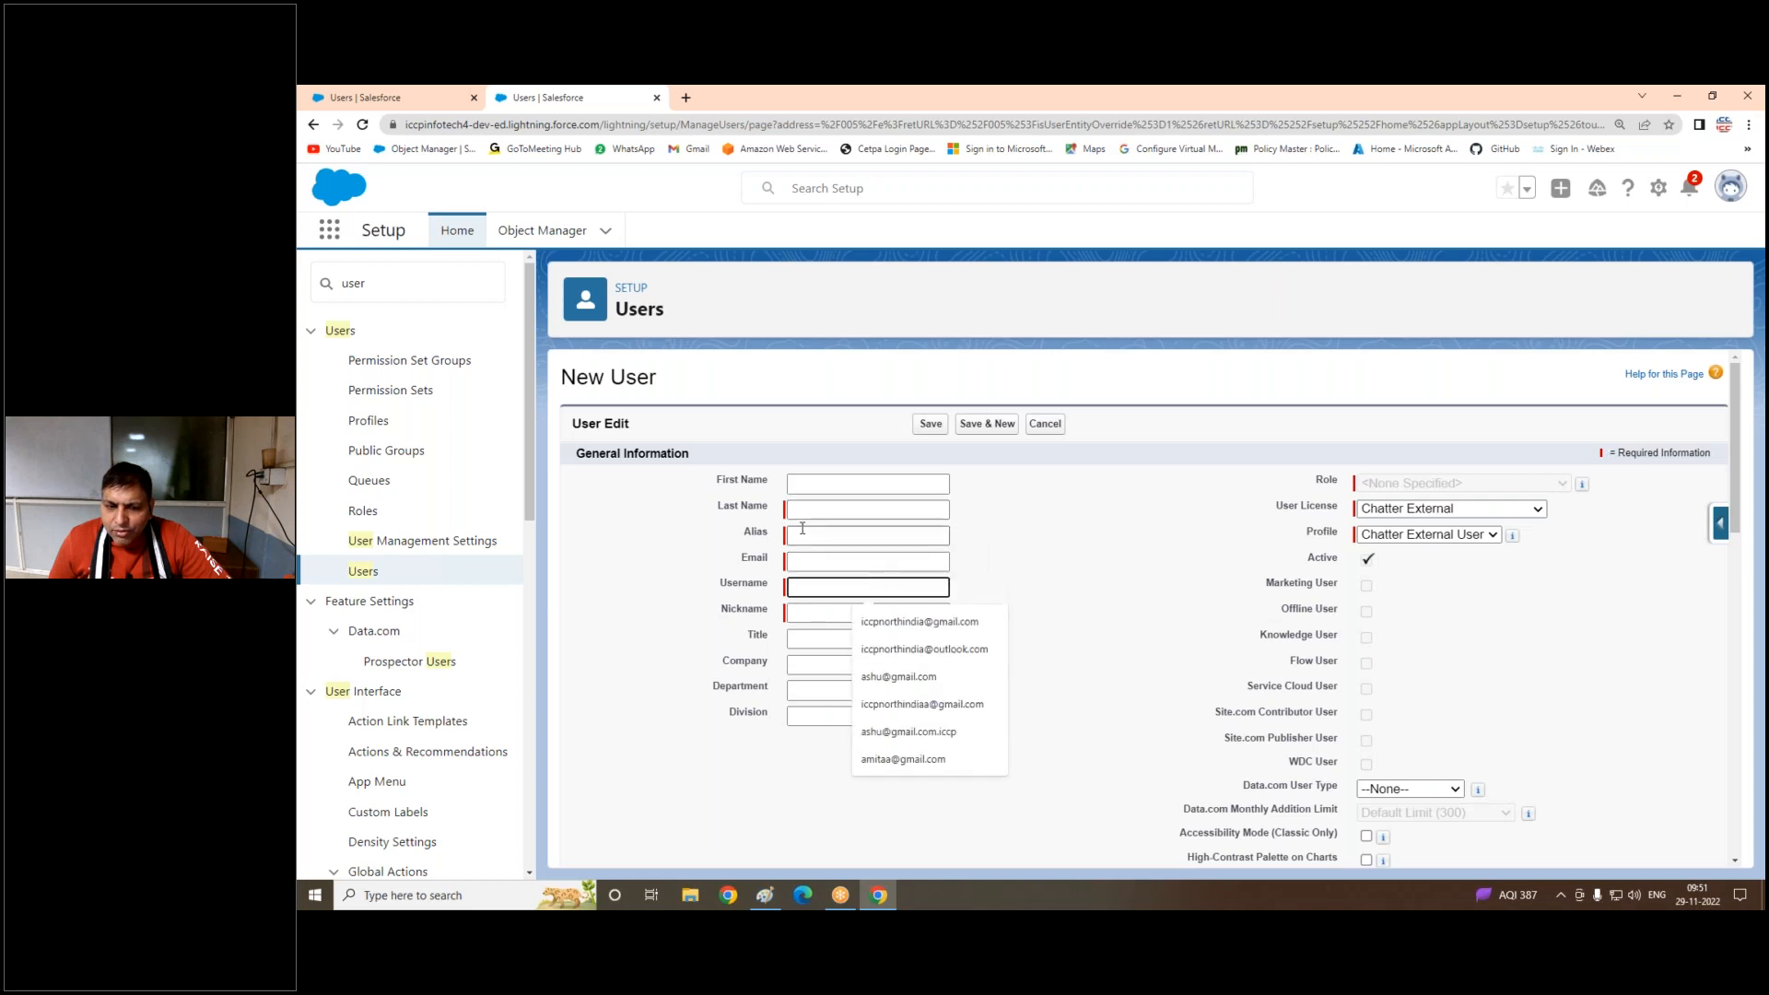
pyautogui.click(1424, 517)
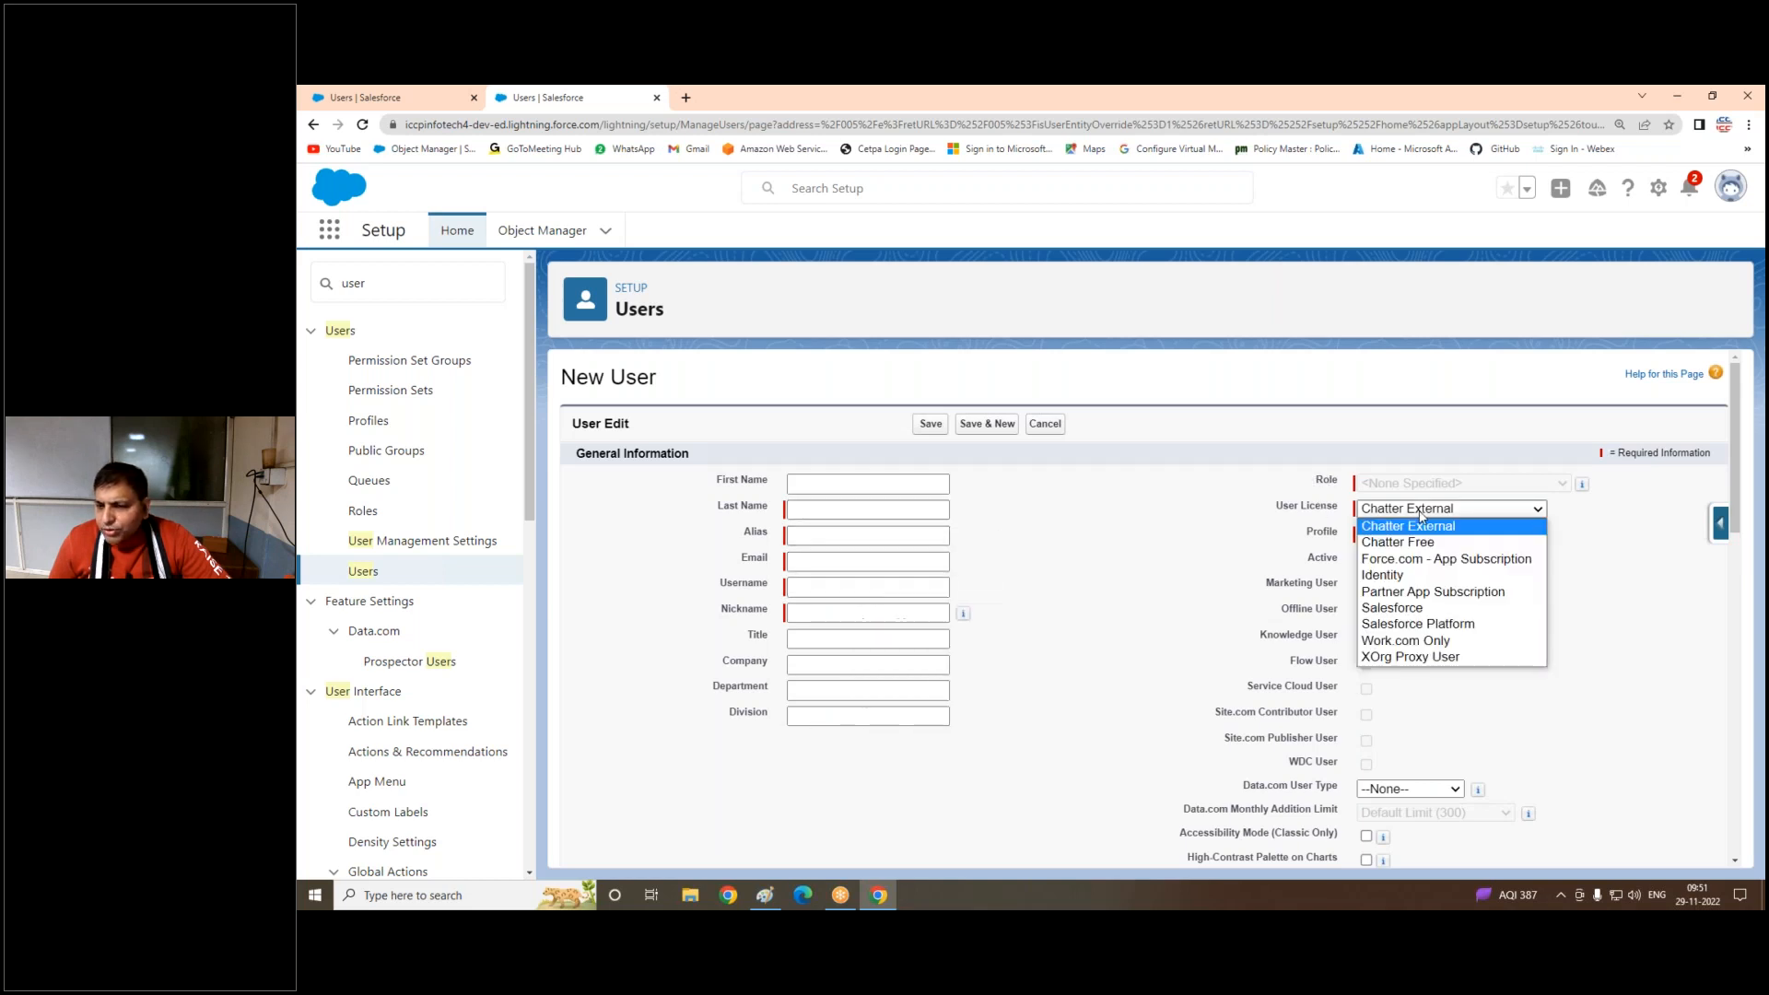
pyautogui.click(1400, 610)
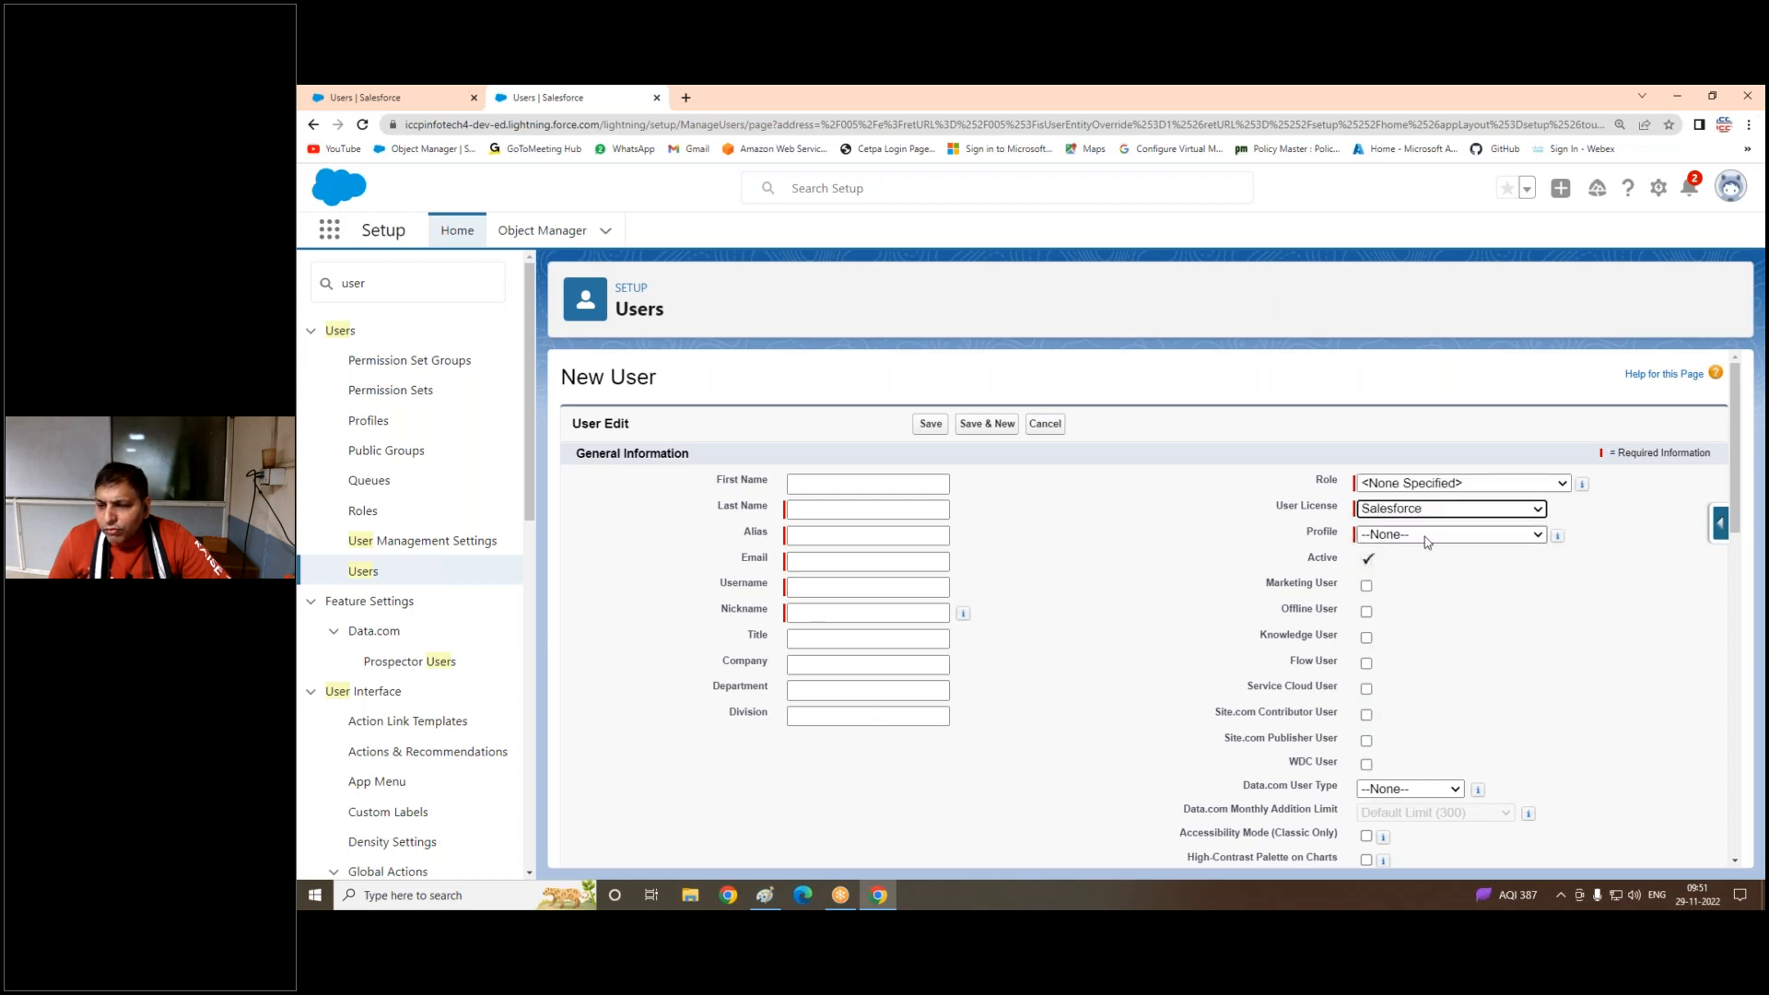
pyautogui.click(1429, 535)
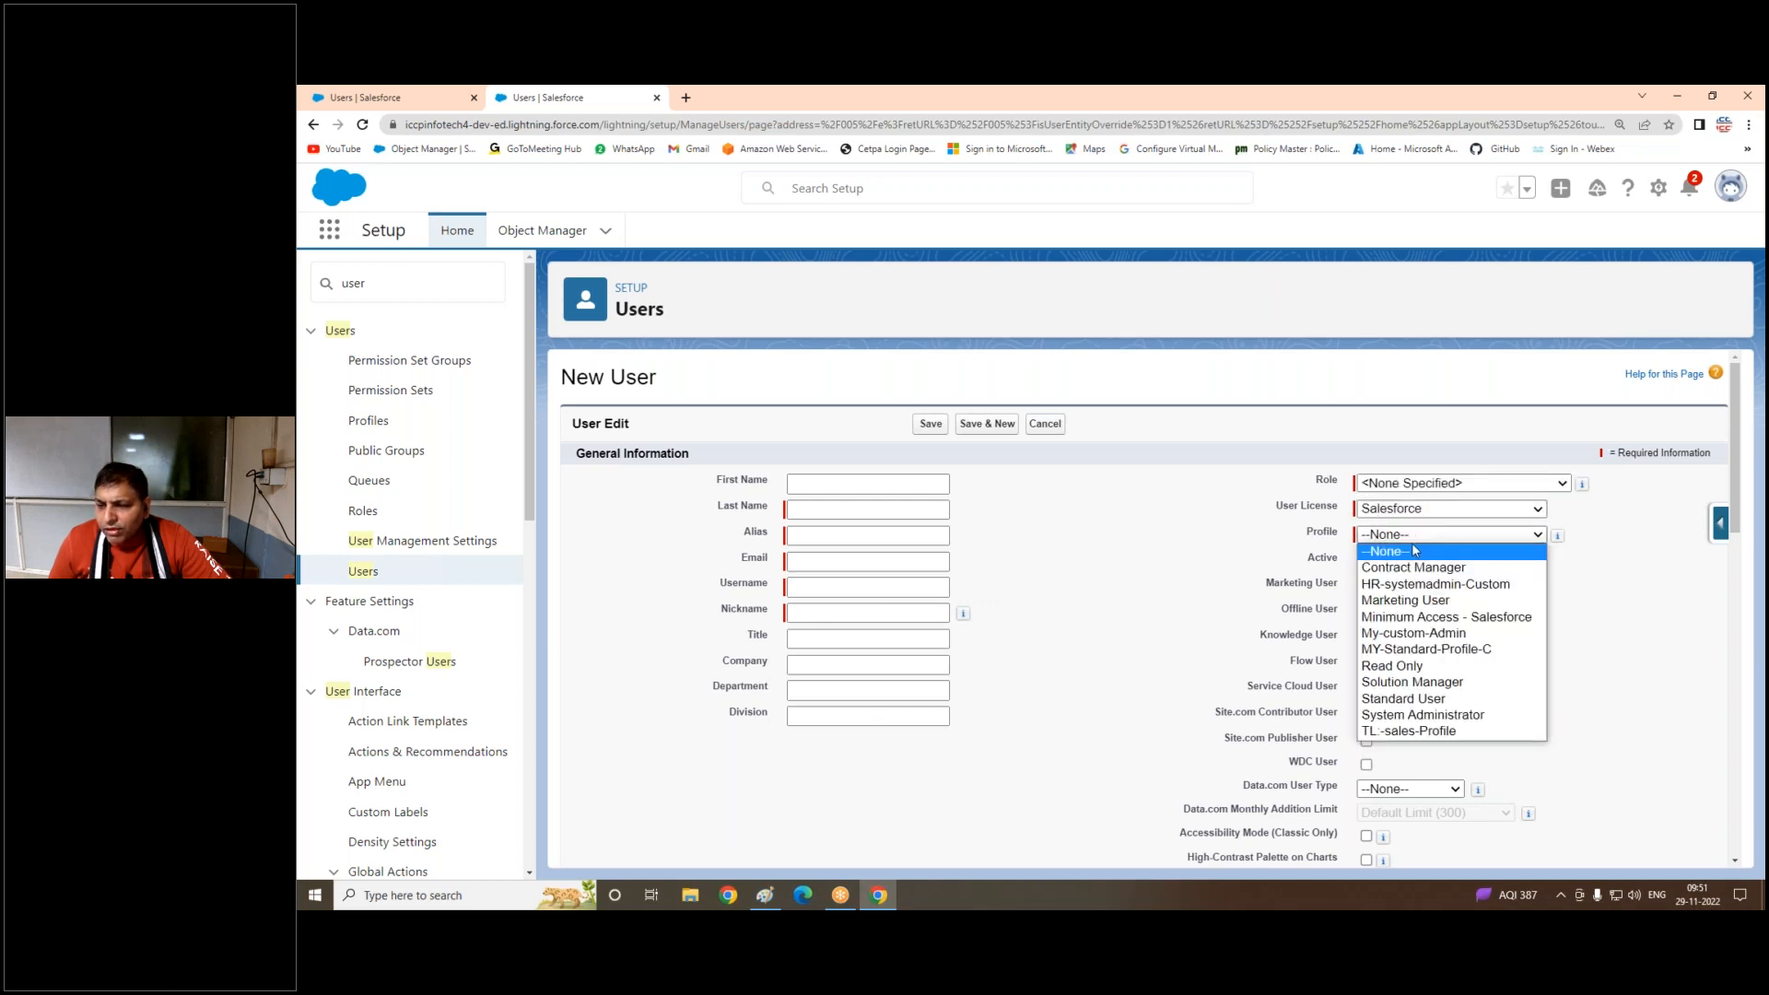
pyautogui.click(1446, 733)
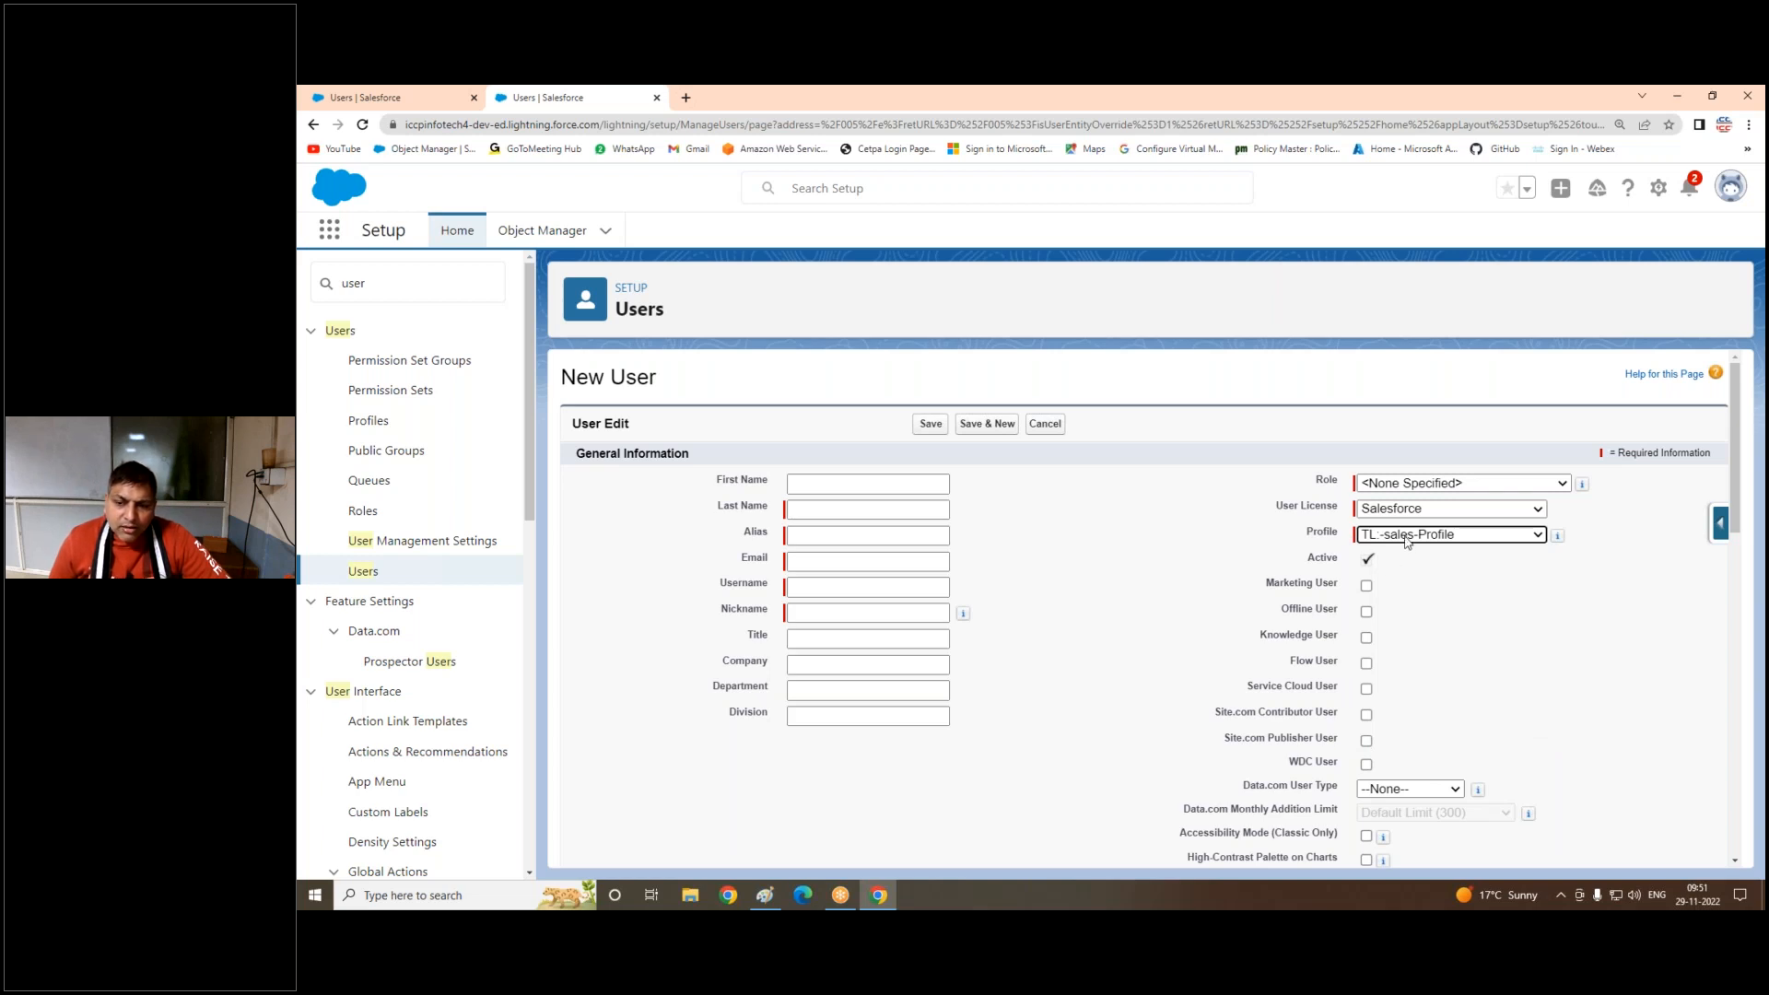
pyautogui.click(1461, 108)
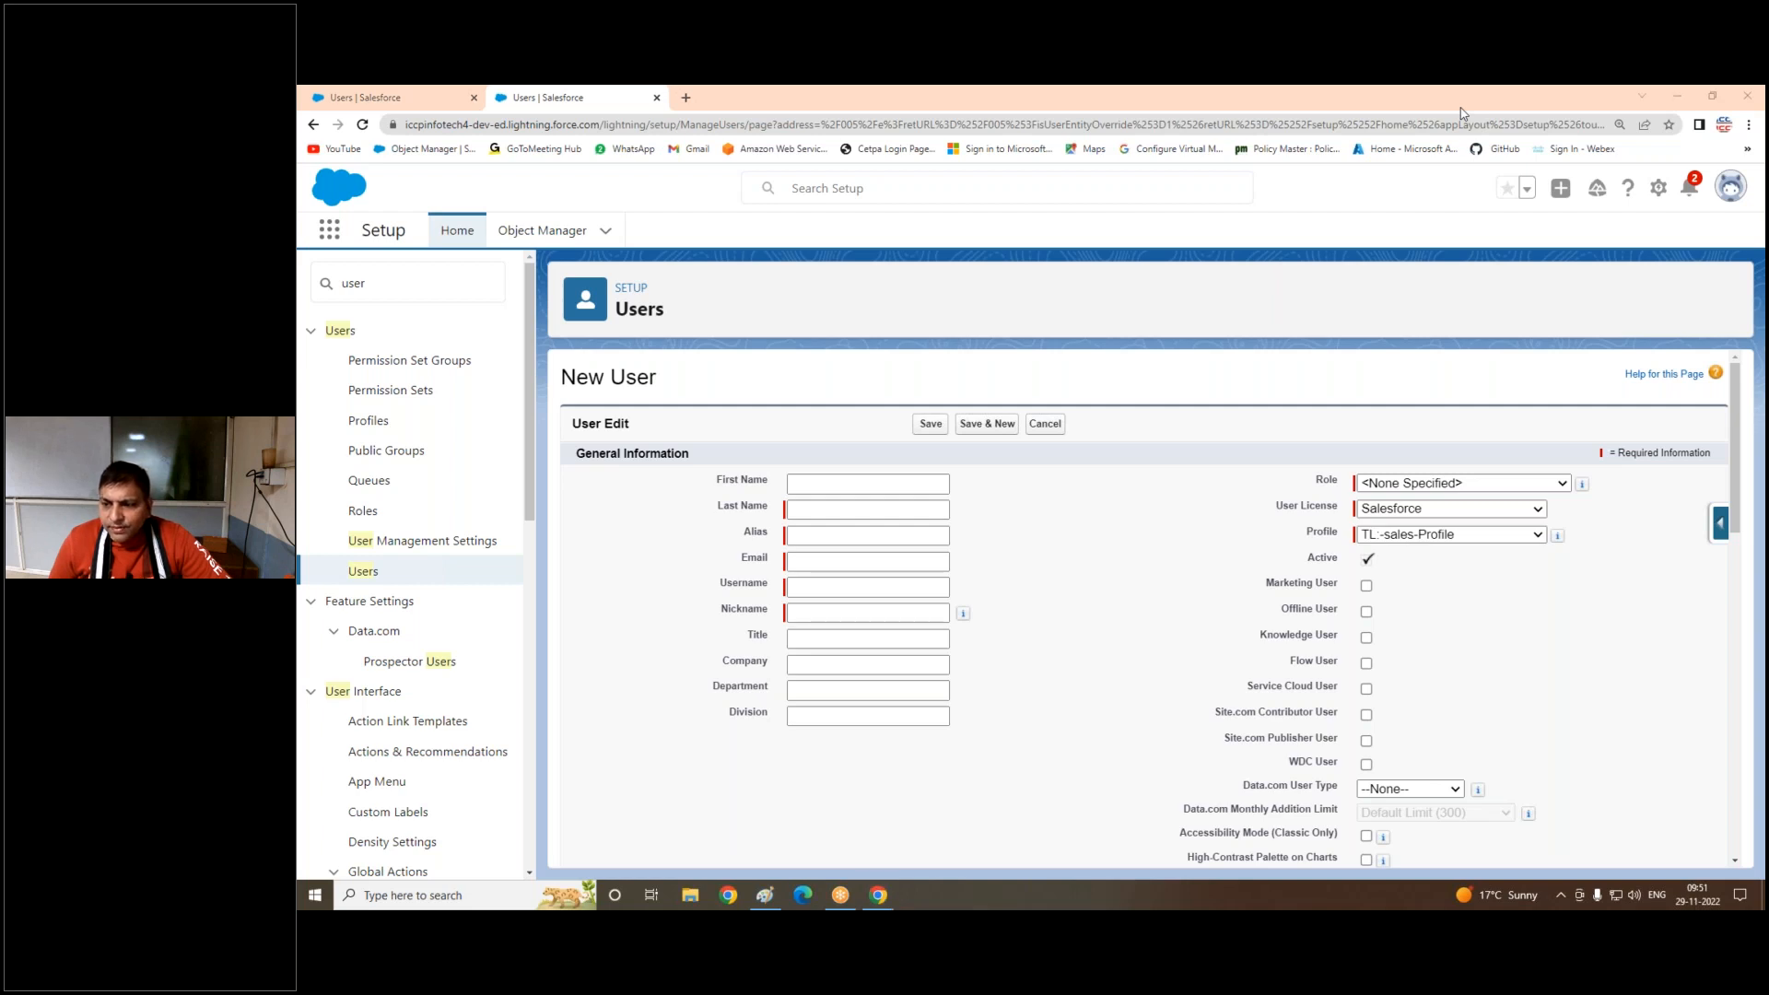
pyautogui.click(1055, 435)
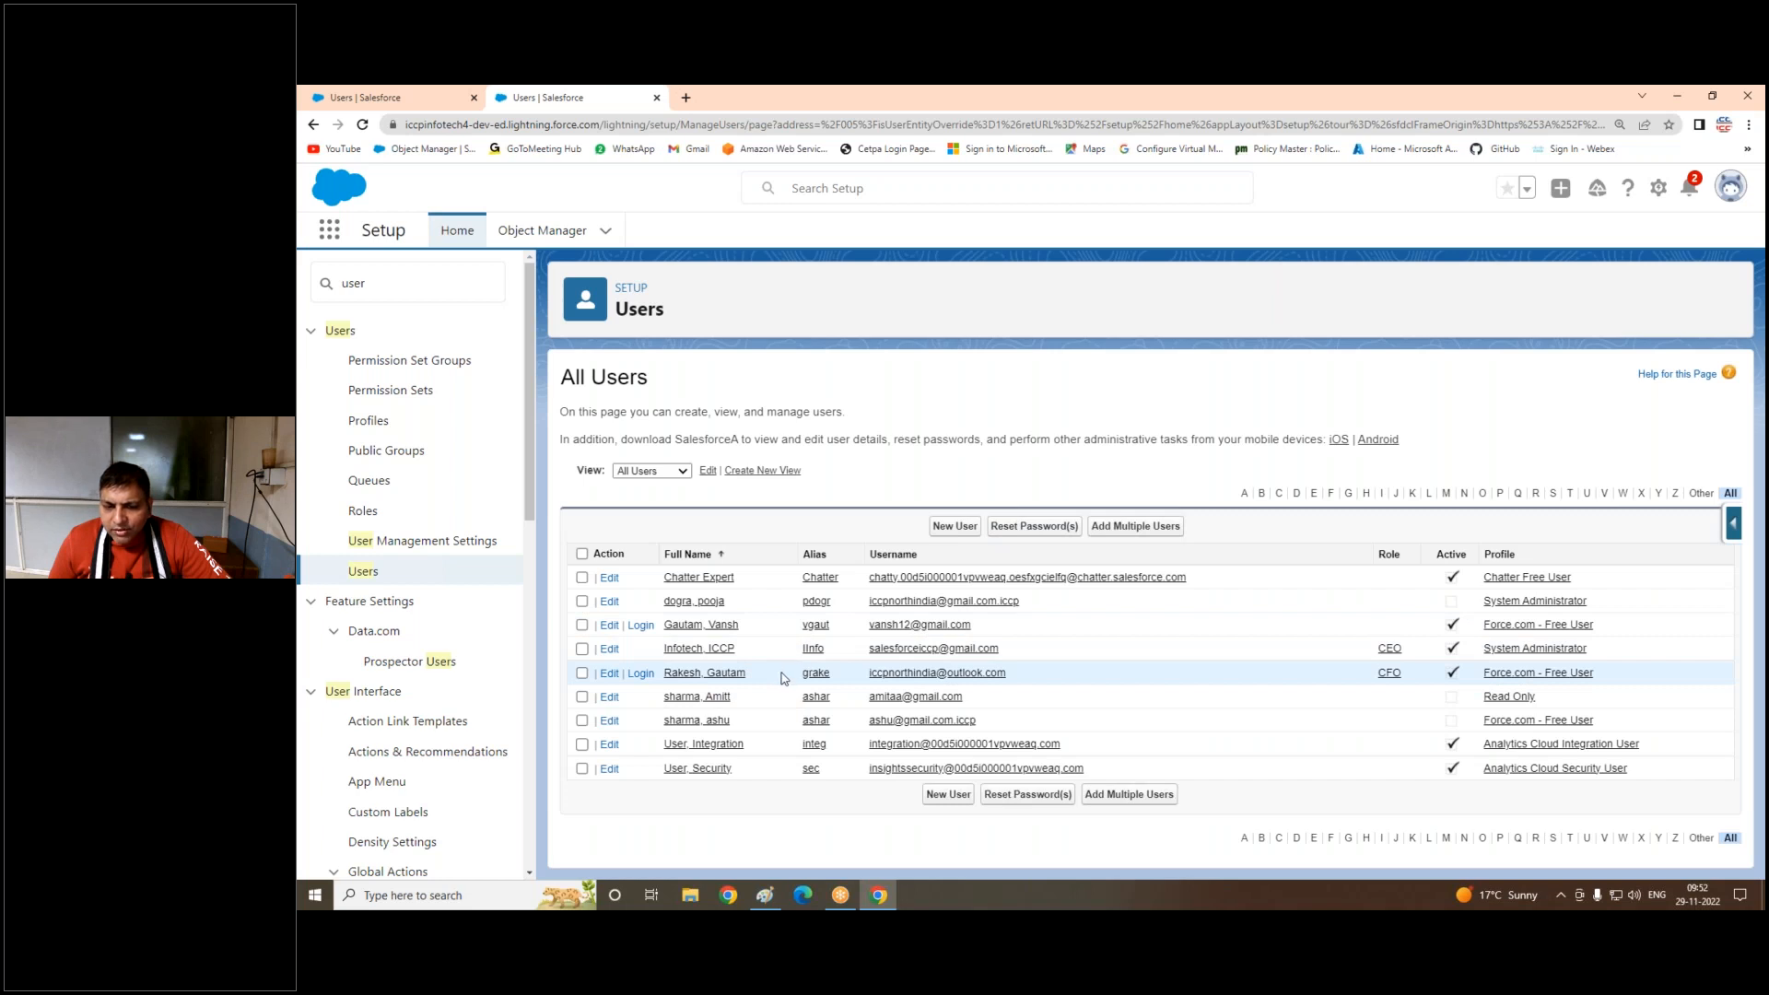
# Step: Change the CFO user's license to Salesforce and profile to TL:-sales-Profile, and save the user
pyautogui.click(609, 673)
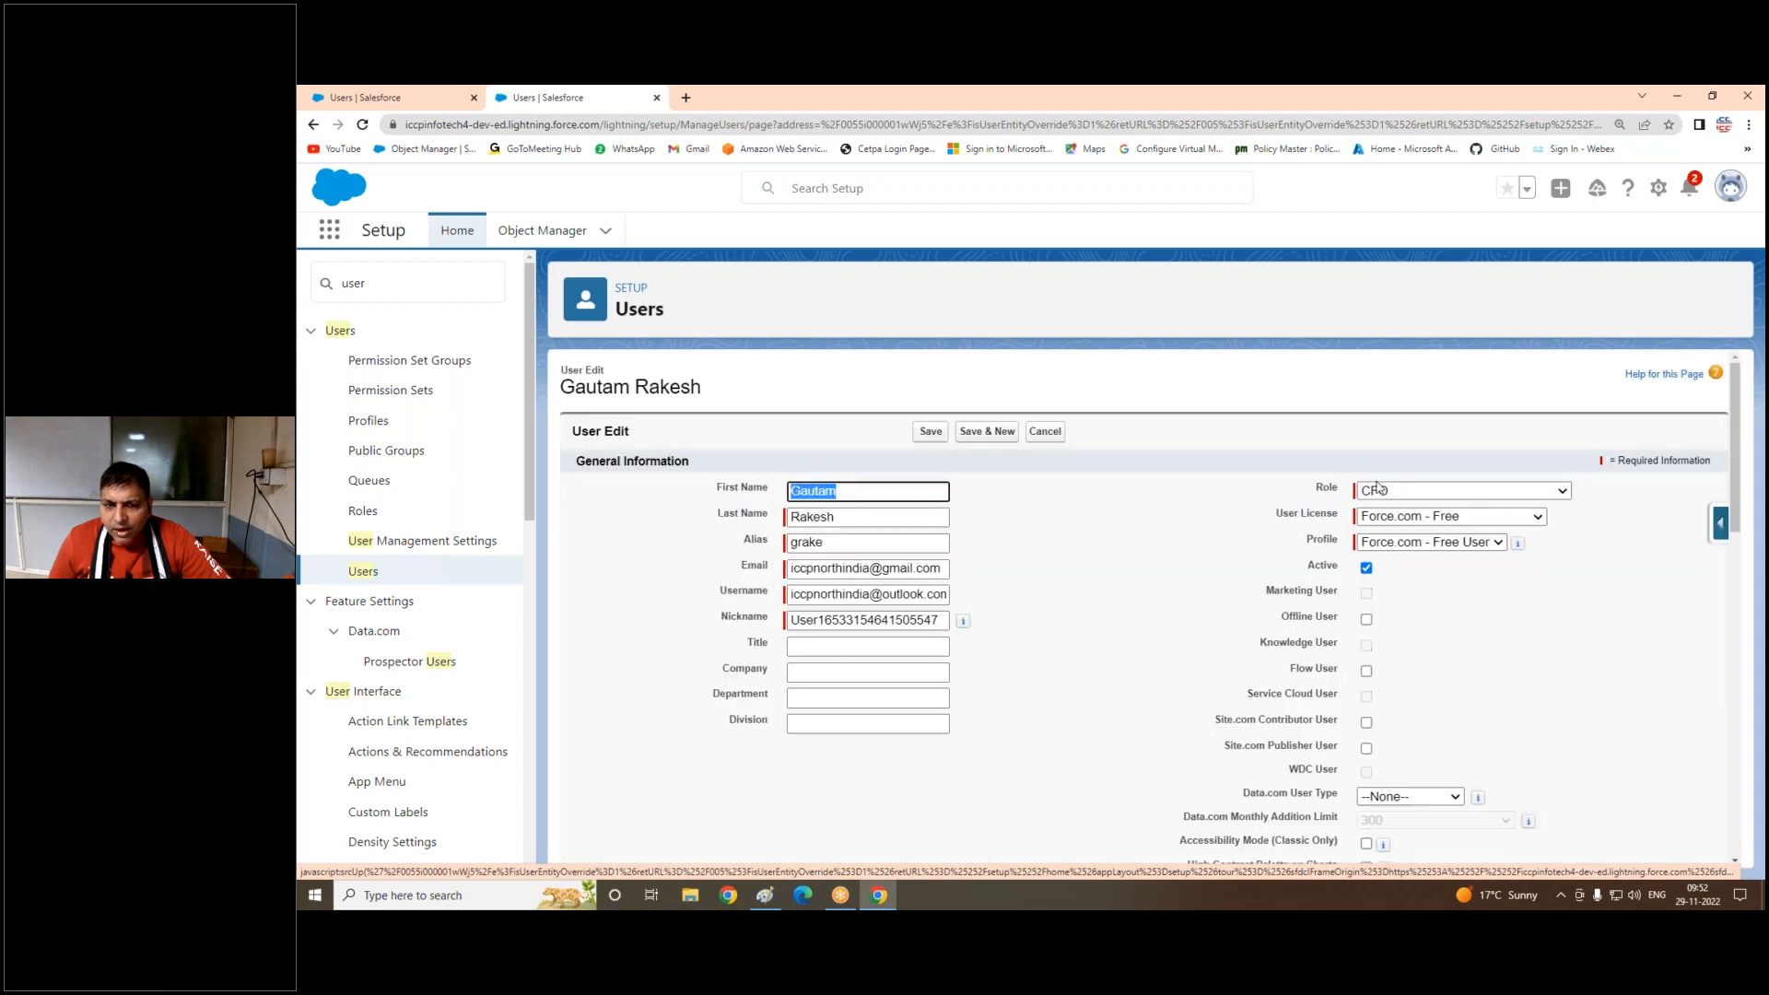
pyautogui.click(1382, 517)
pyautogui.click(1396, 582)
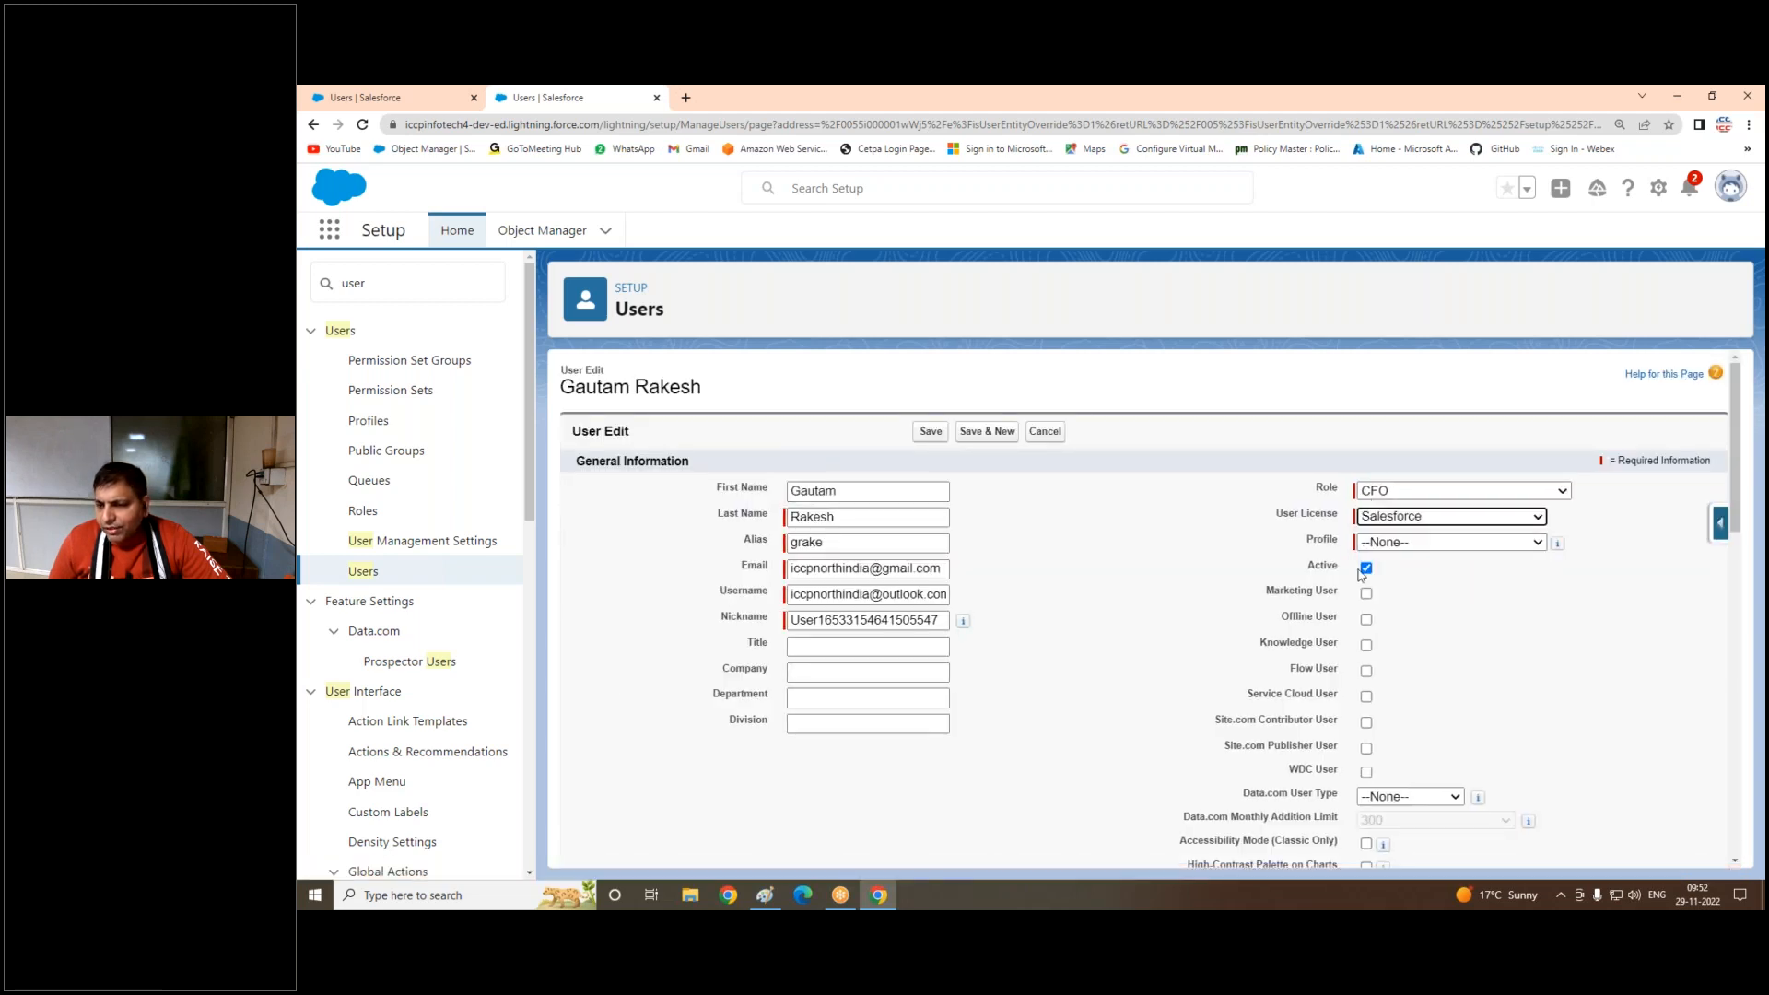
pyautogui.click(1373, 543)
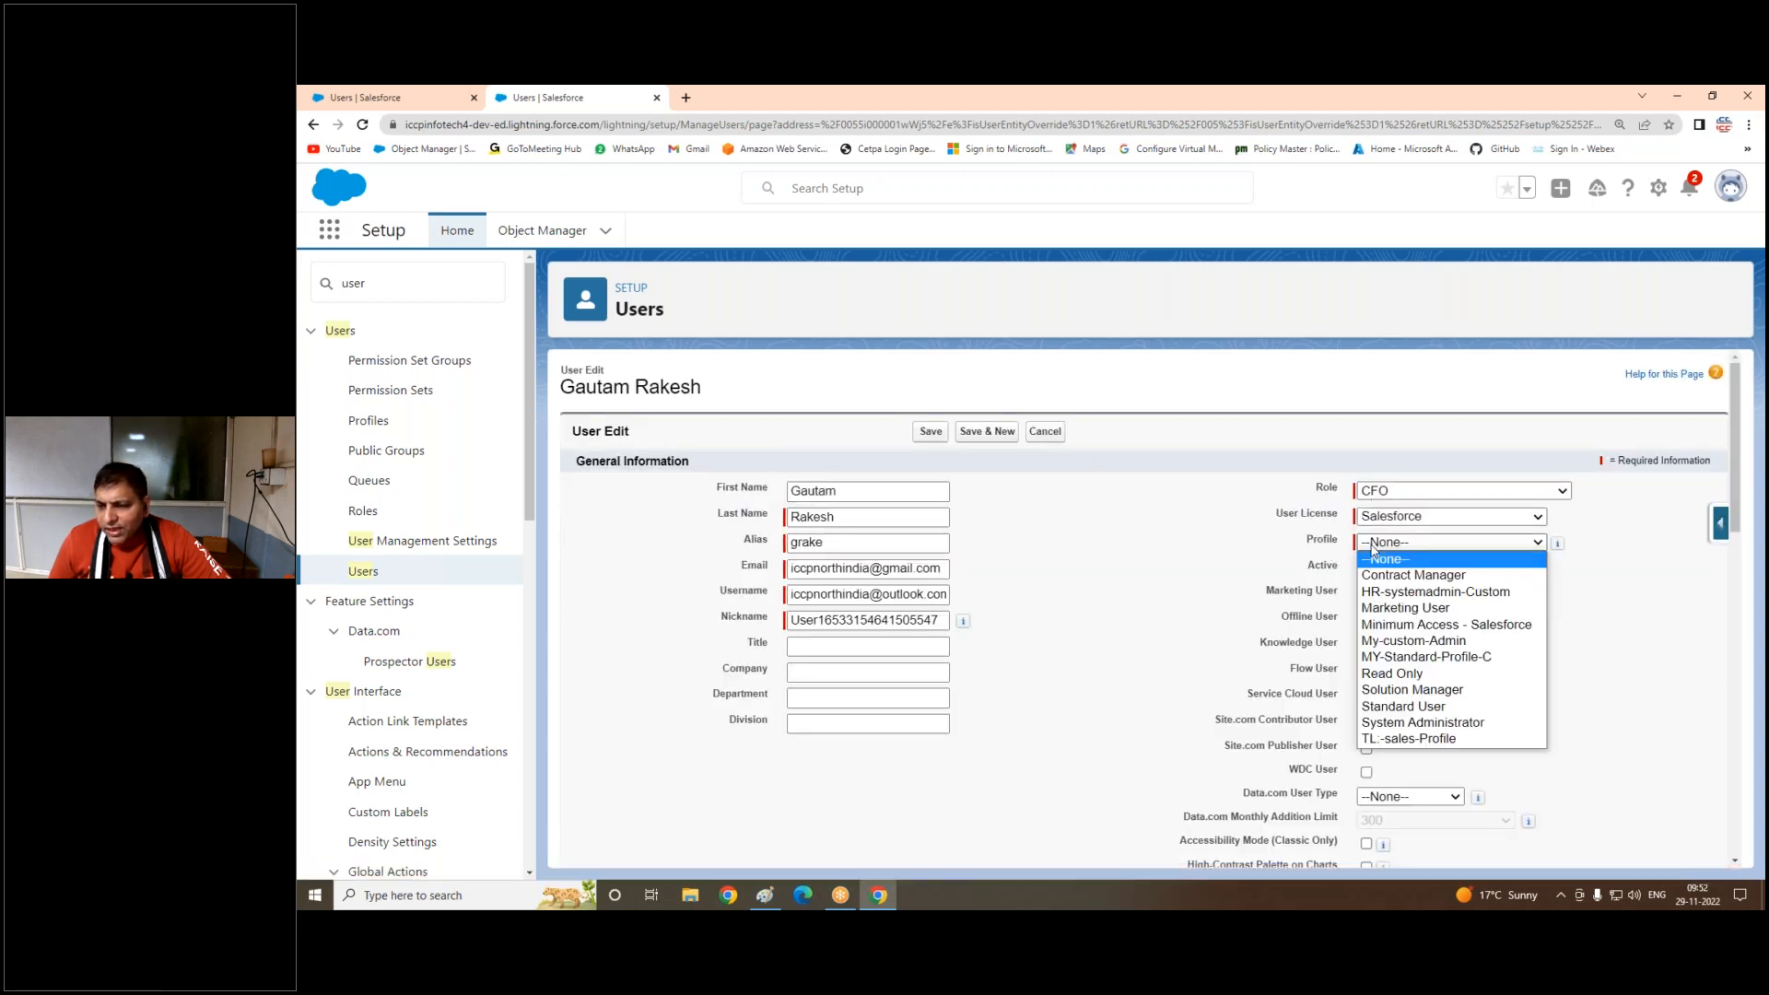
pyautogui.click(1396, 739)
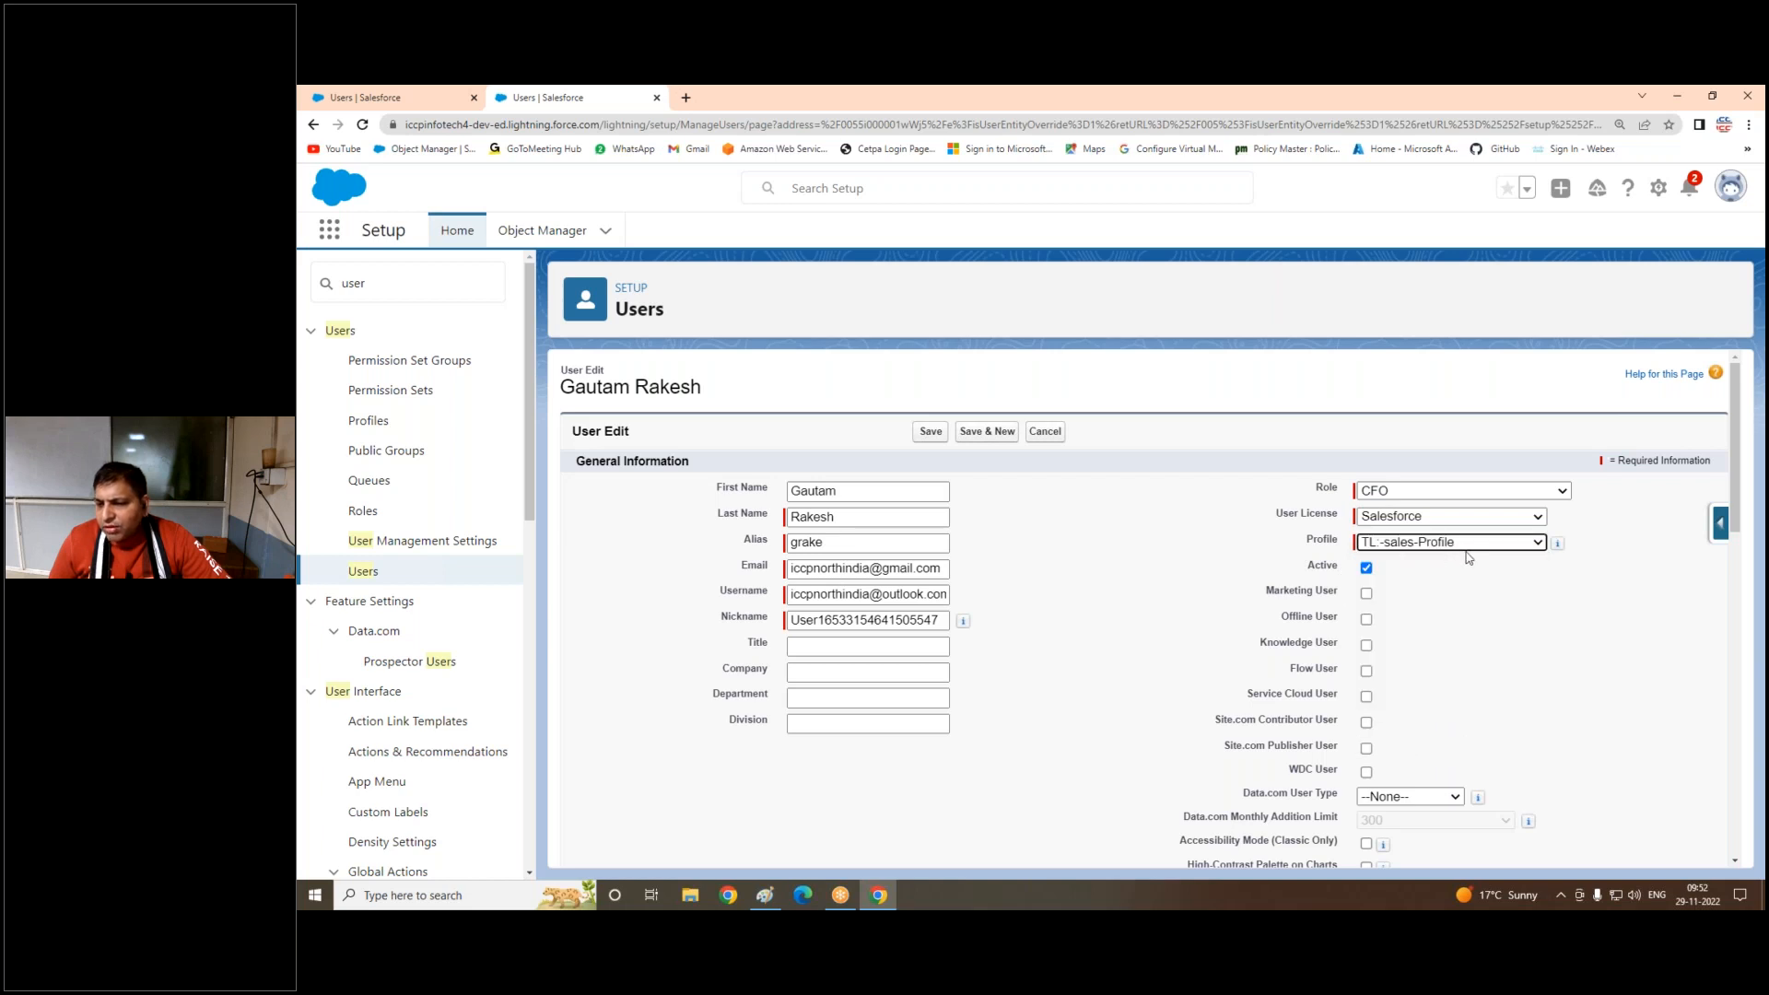
pyautogui.scroll(-3, 1439, 579)
pyautogui.scroll(4, 1439, 578)
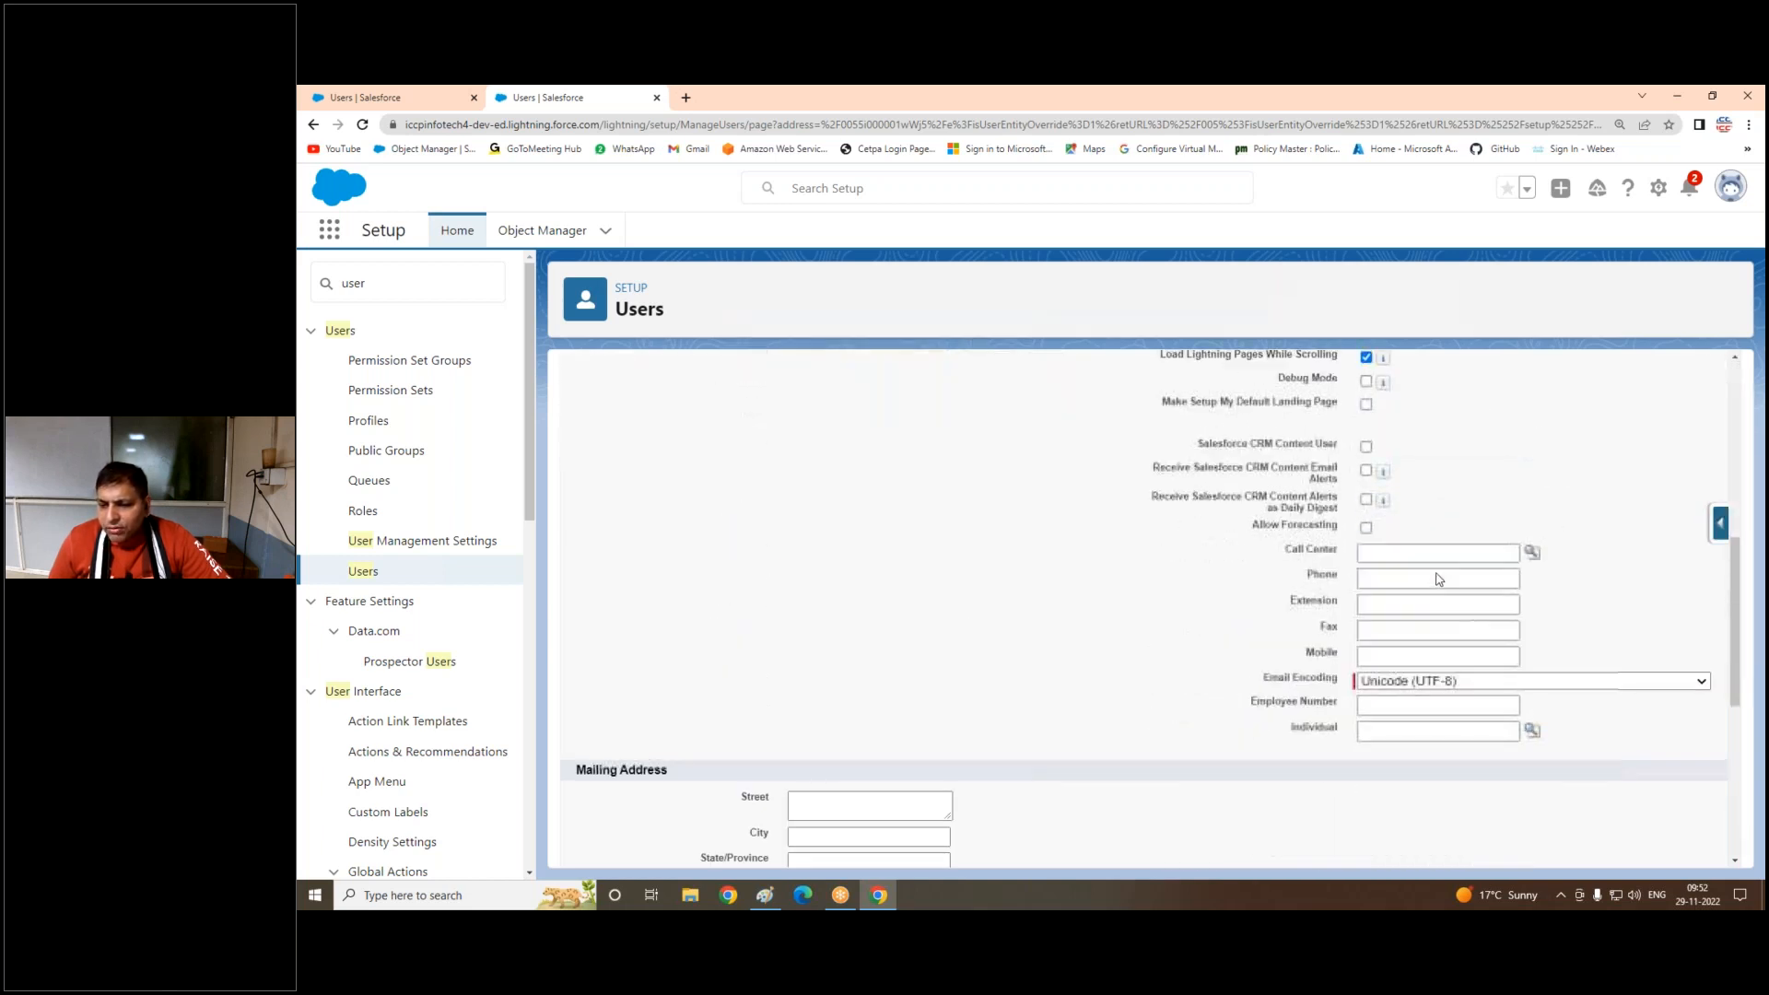
pyautogui.click(932, 433)
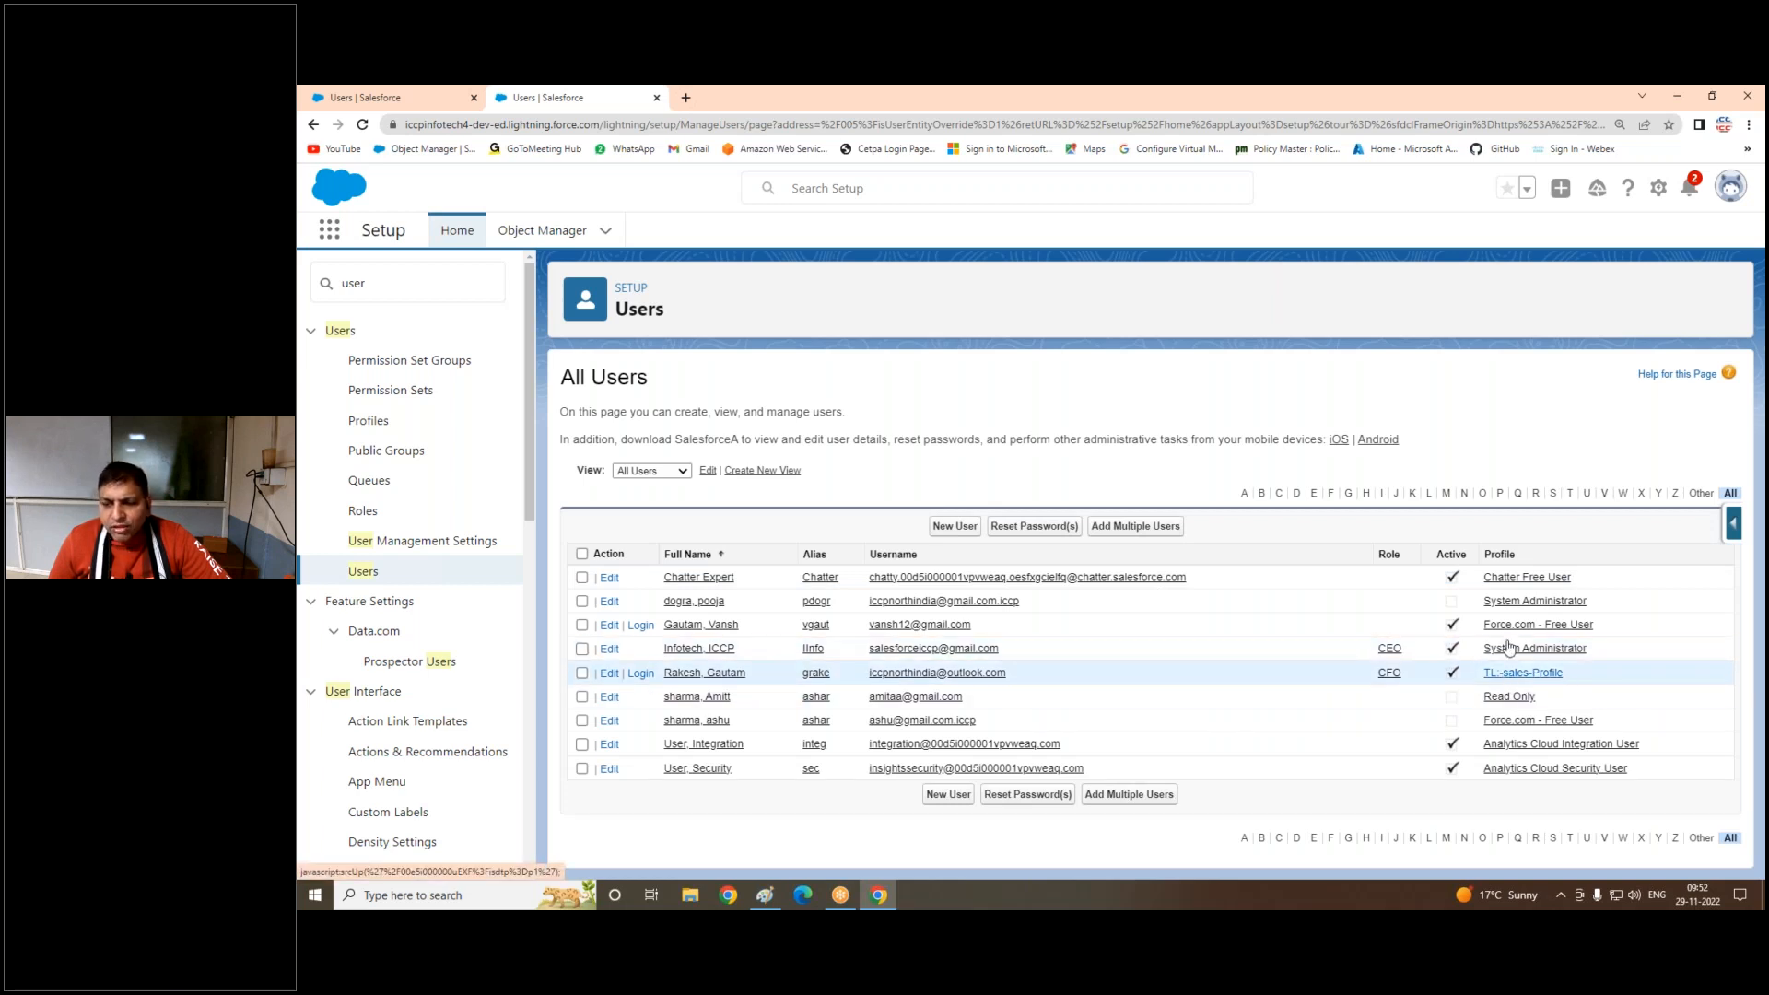
# Step: Examine the full list of apps available to the administrator in the App Launcher, and close it
pyautogui.click(330, 233)
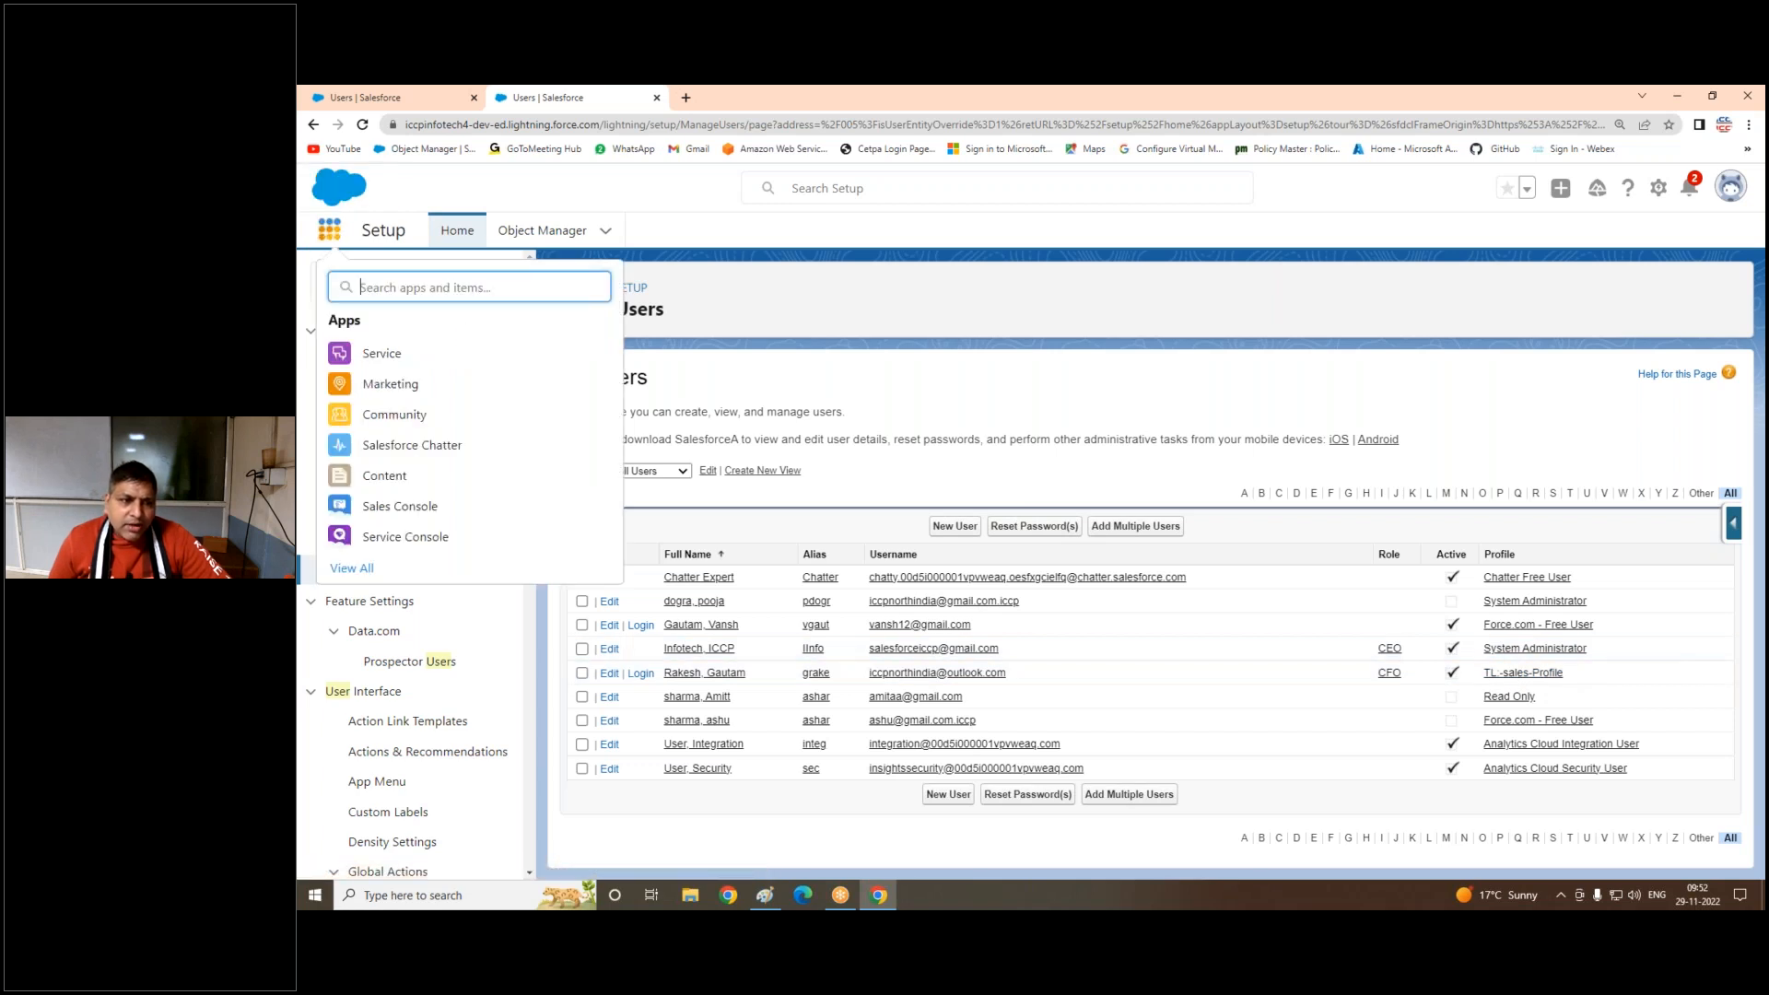
pyautogui.click(362, 569)
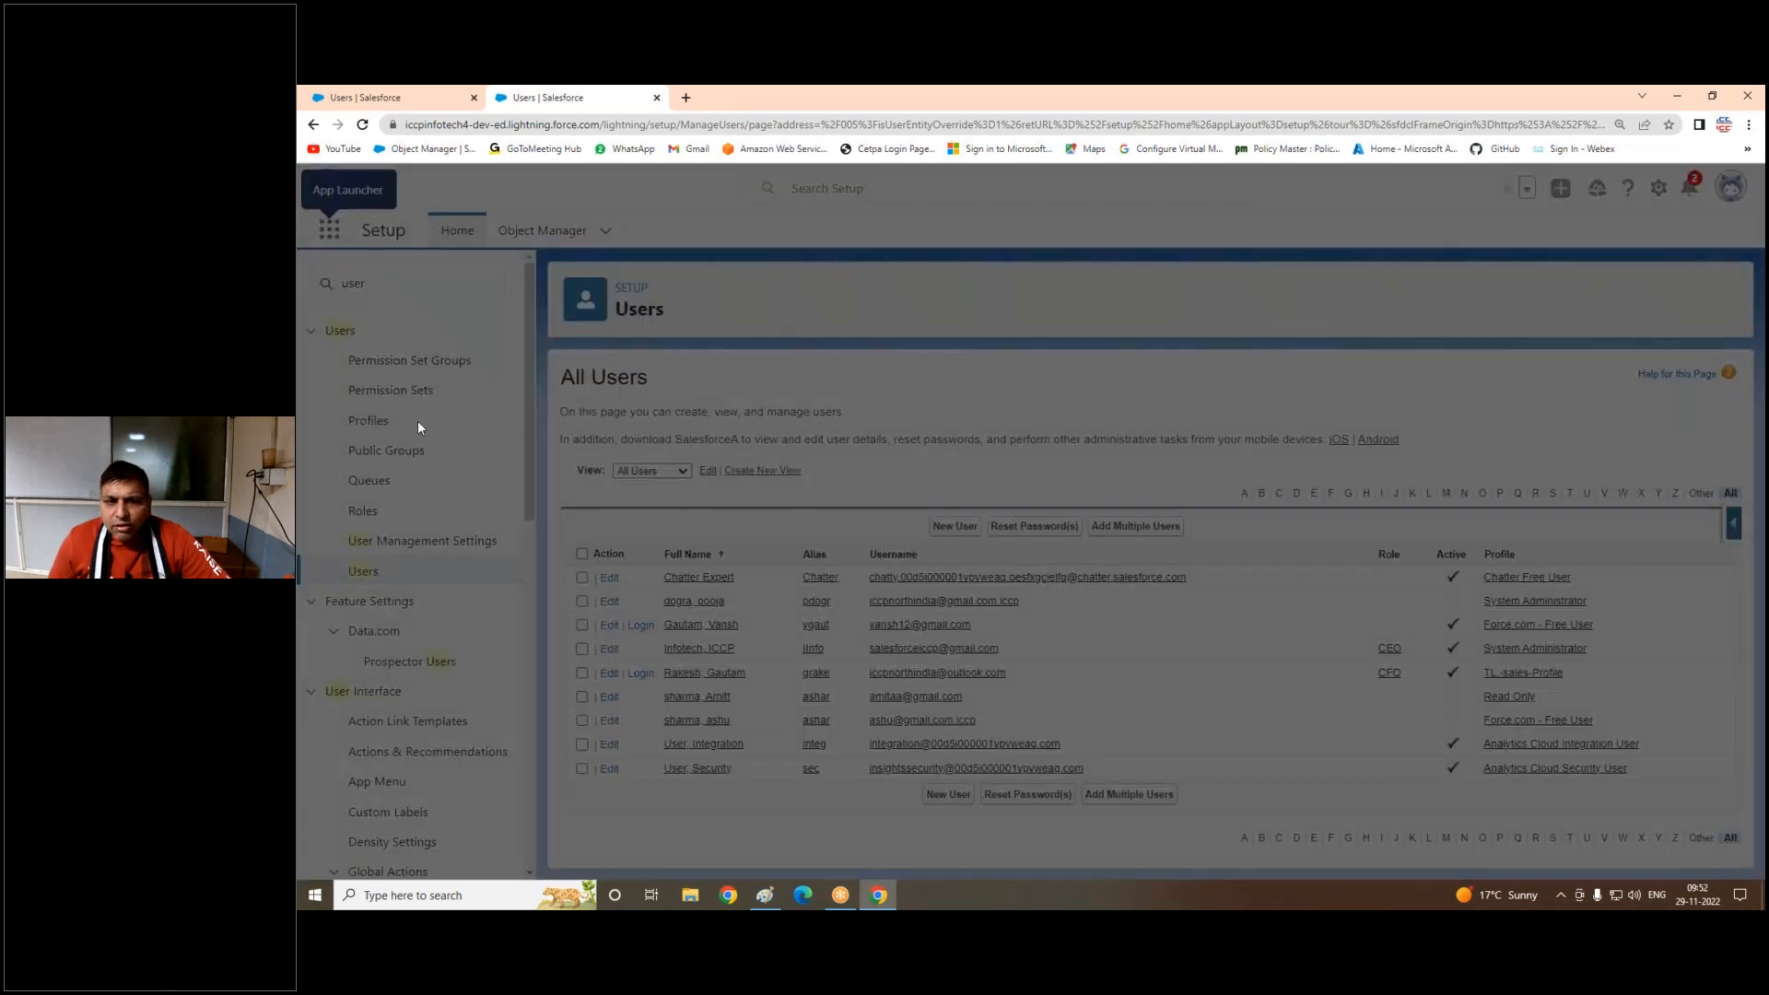
pyautogui.scroll(-3, 1003, 521)
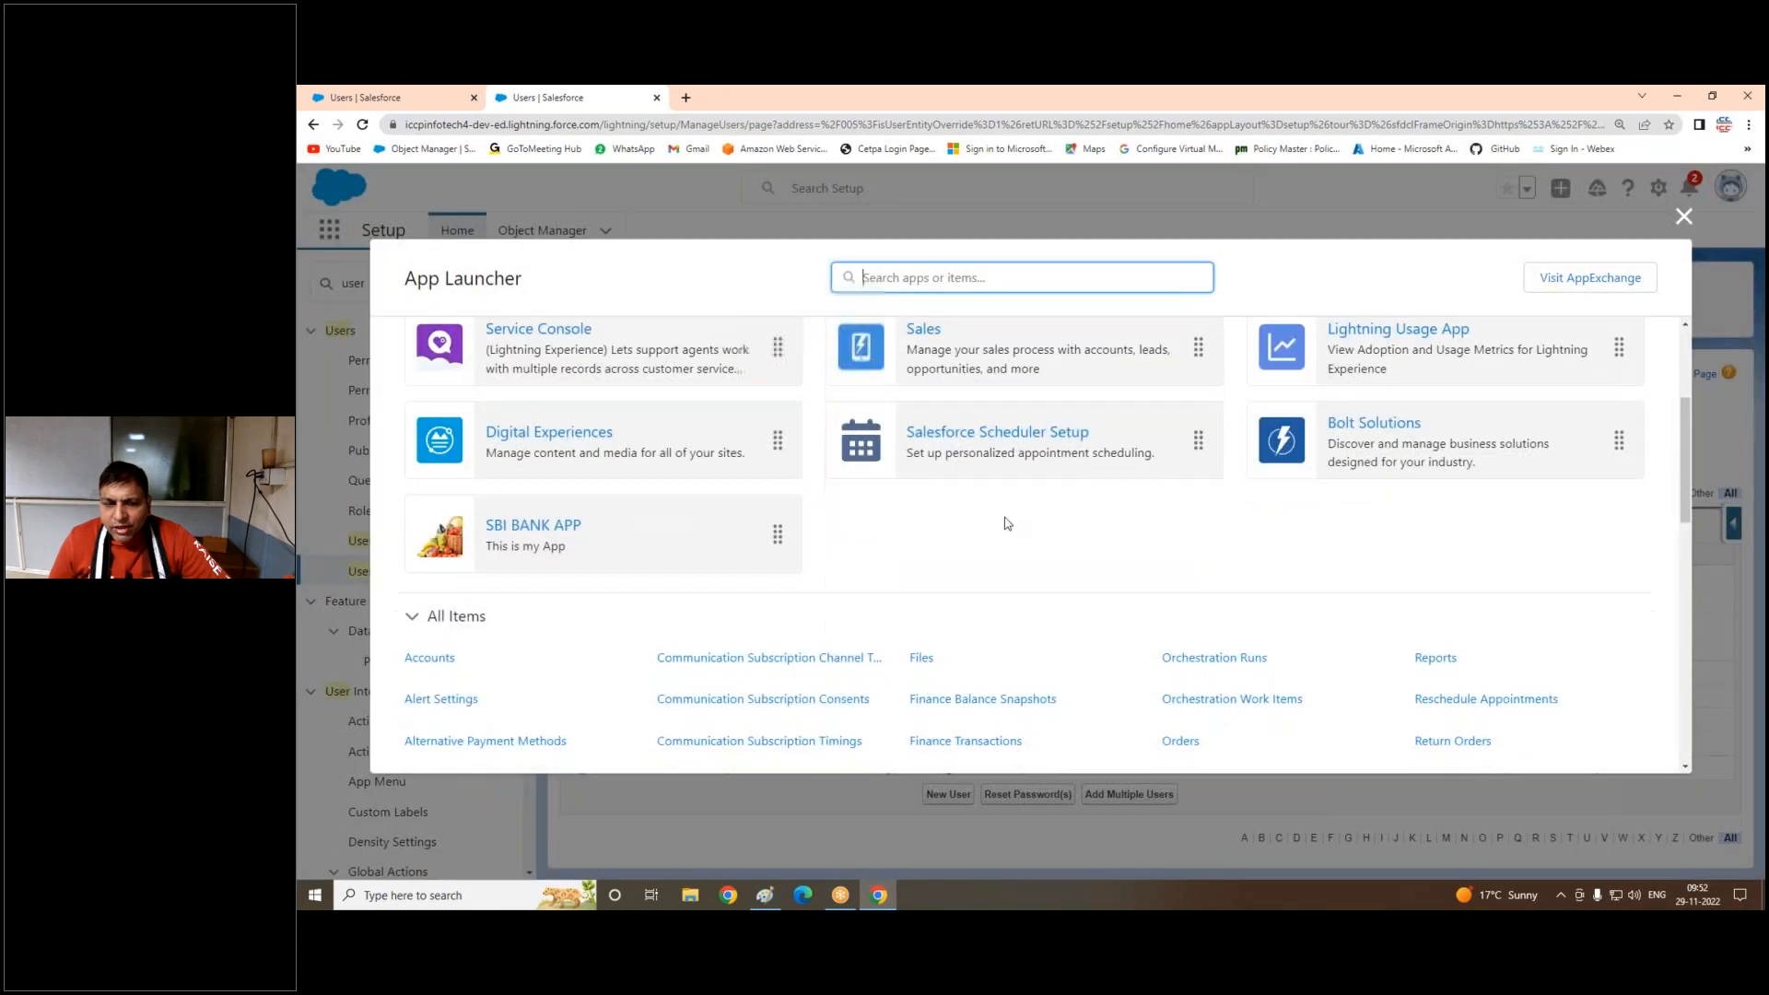
pyautogui.scroll(3, 649, 488)
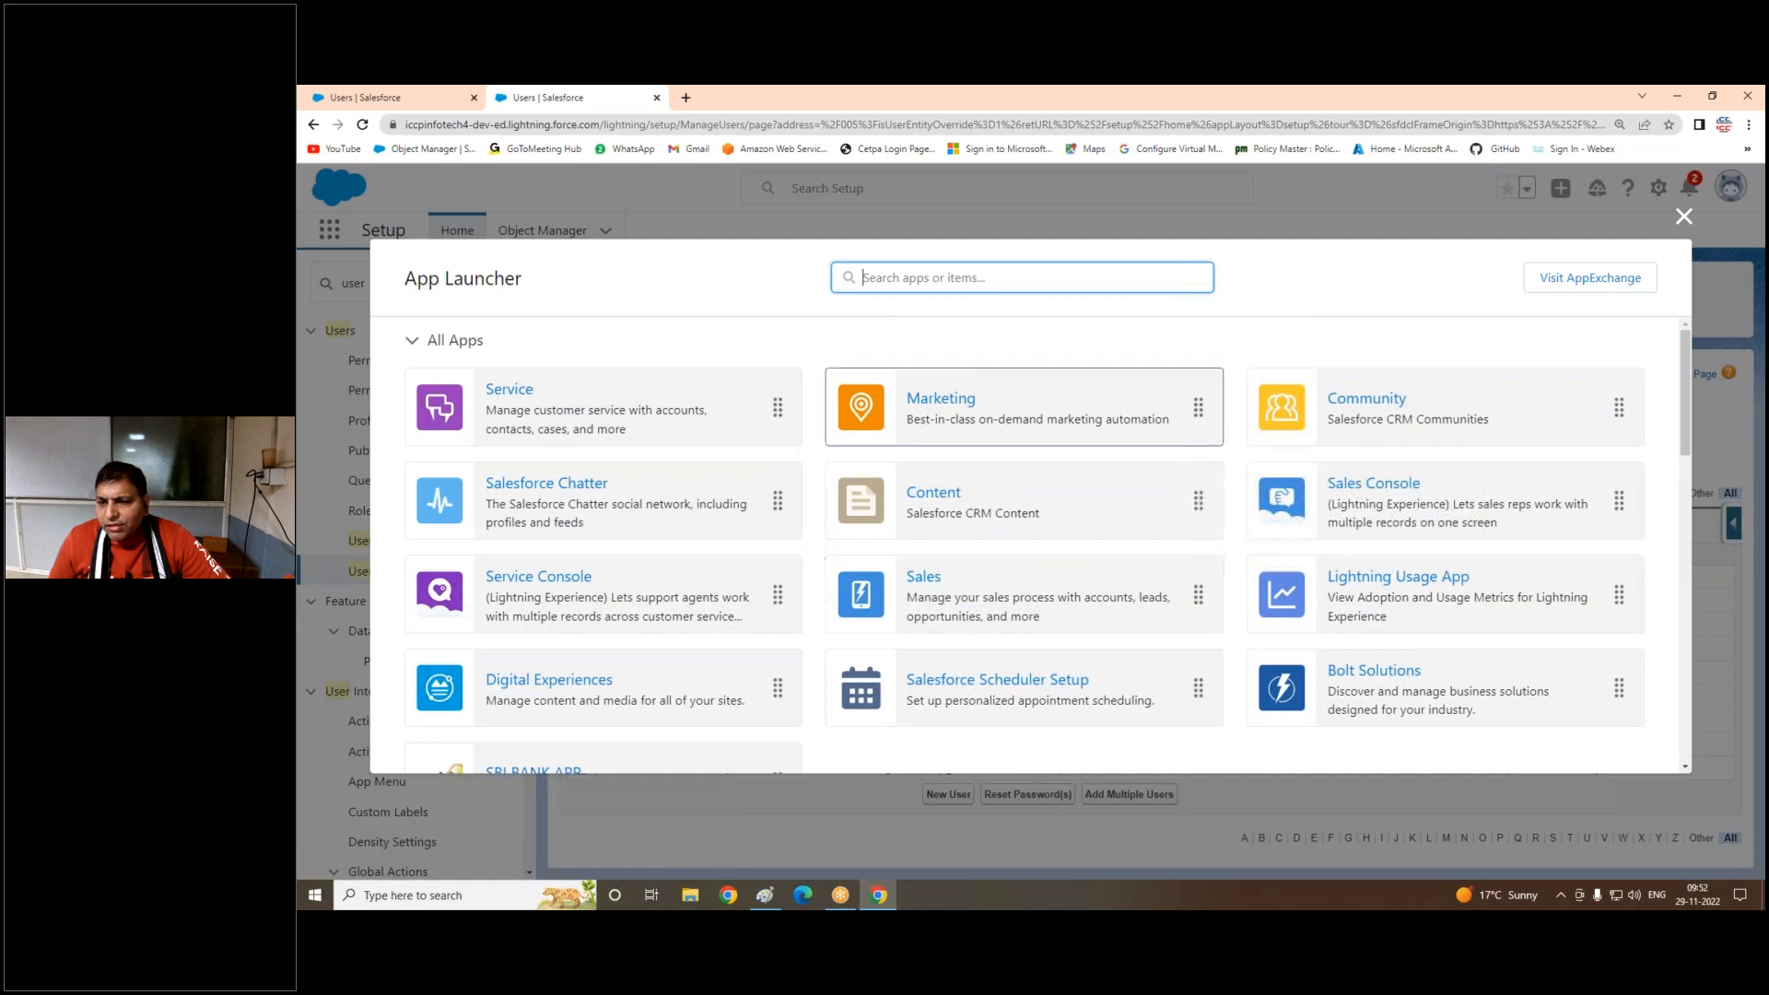
pyautogui.click(1685, 217)
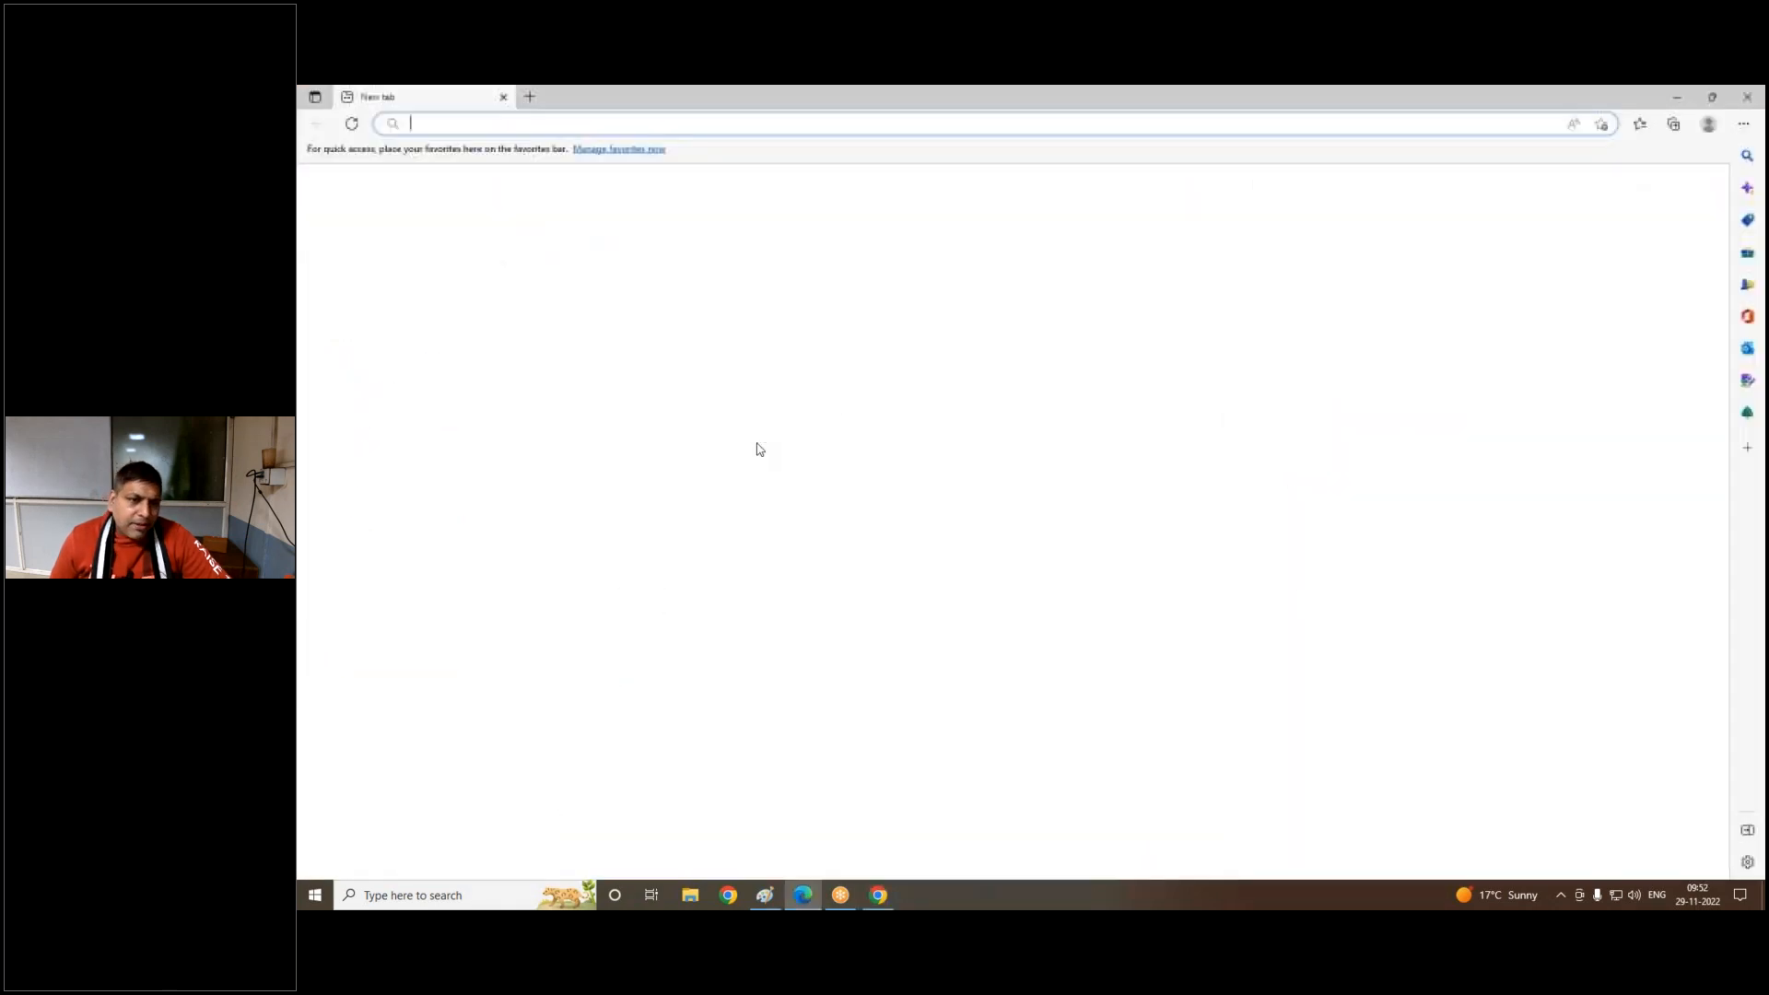
# Step: Switch to Microsoft Edge, open login.salesforce.com and log in as the CFO user with the saved credentials
pyautogui.write('login.salesforce.com')
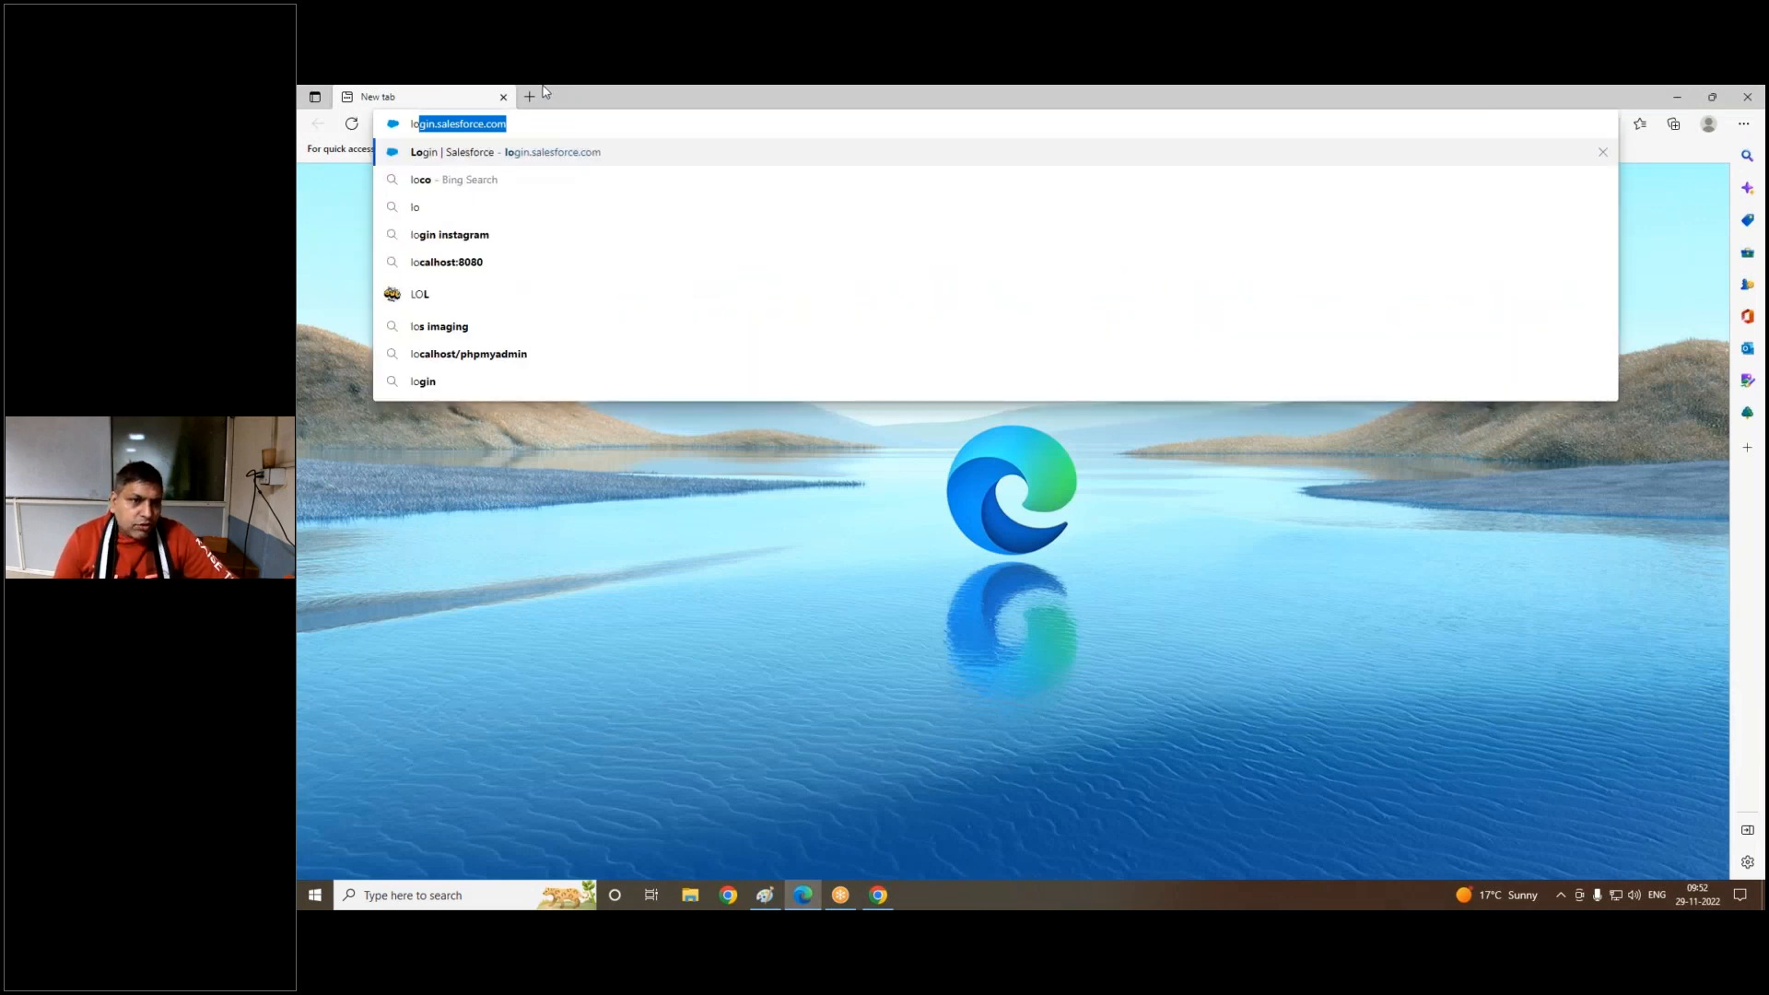
pyautogui.press('Return')
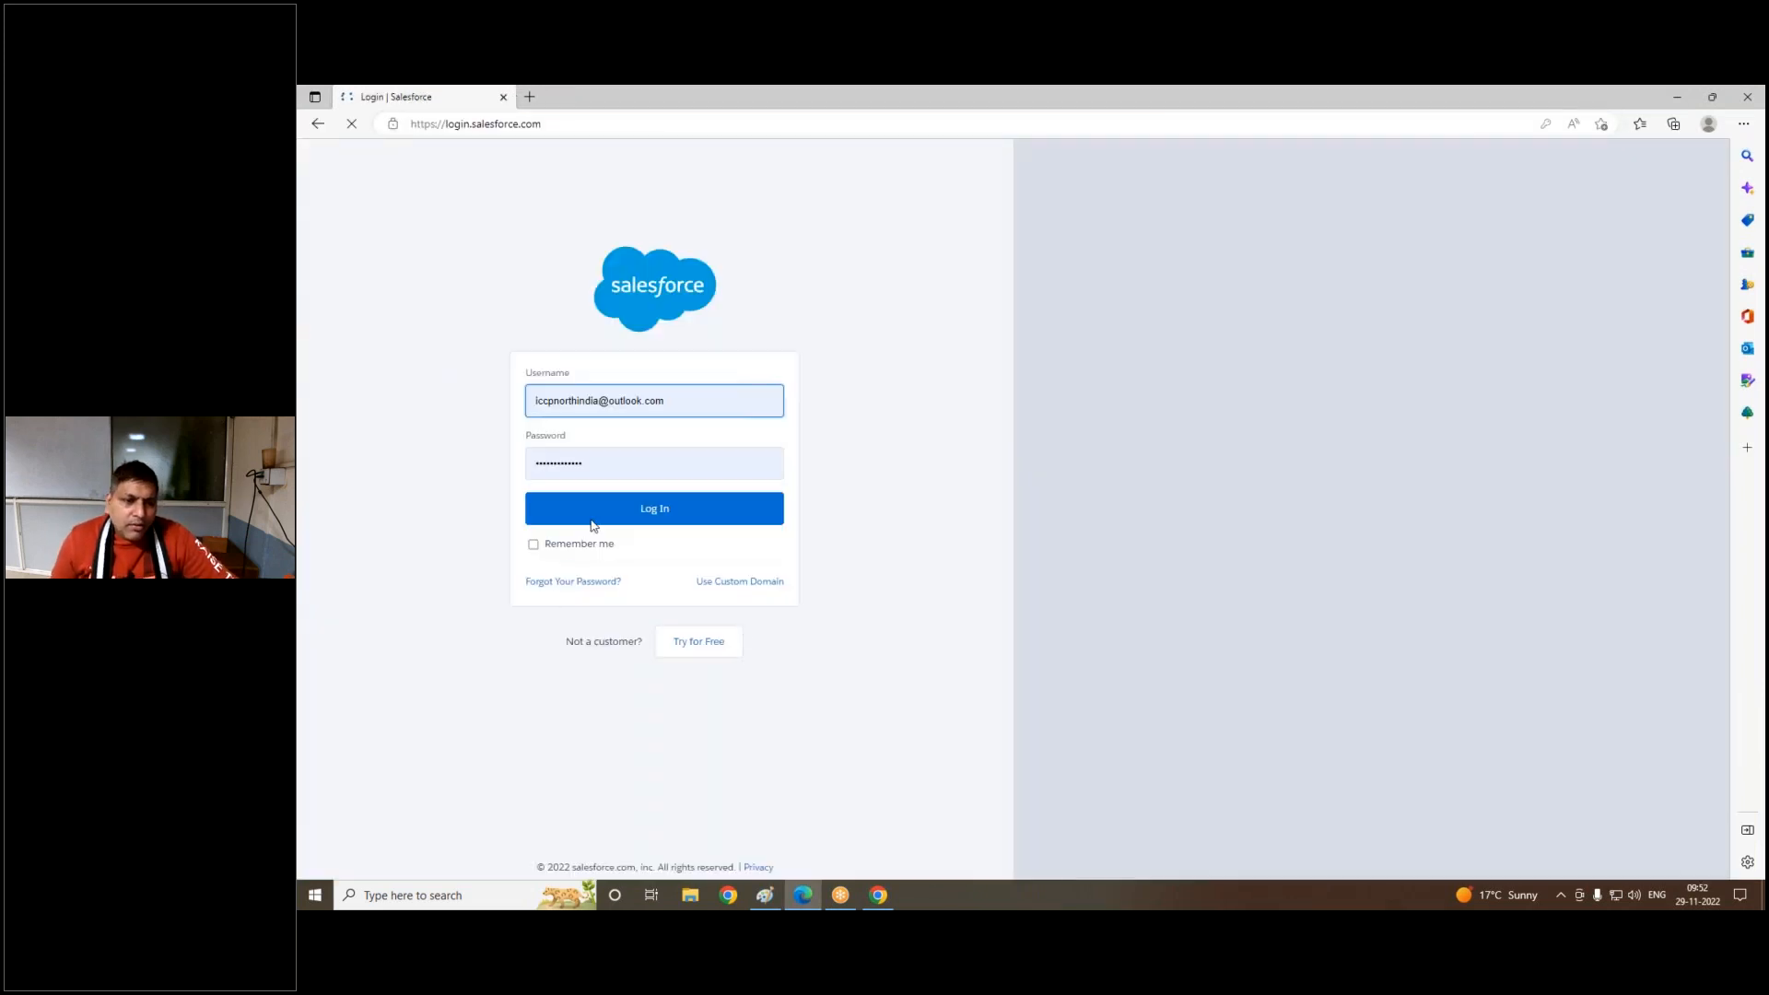
pyautogui.click(593, 517)
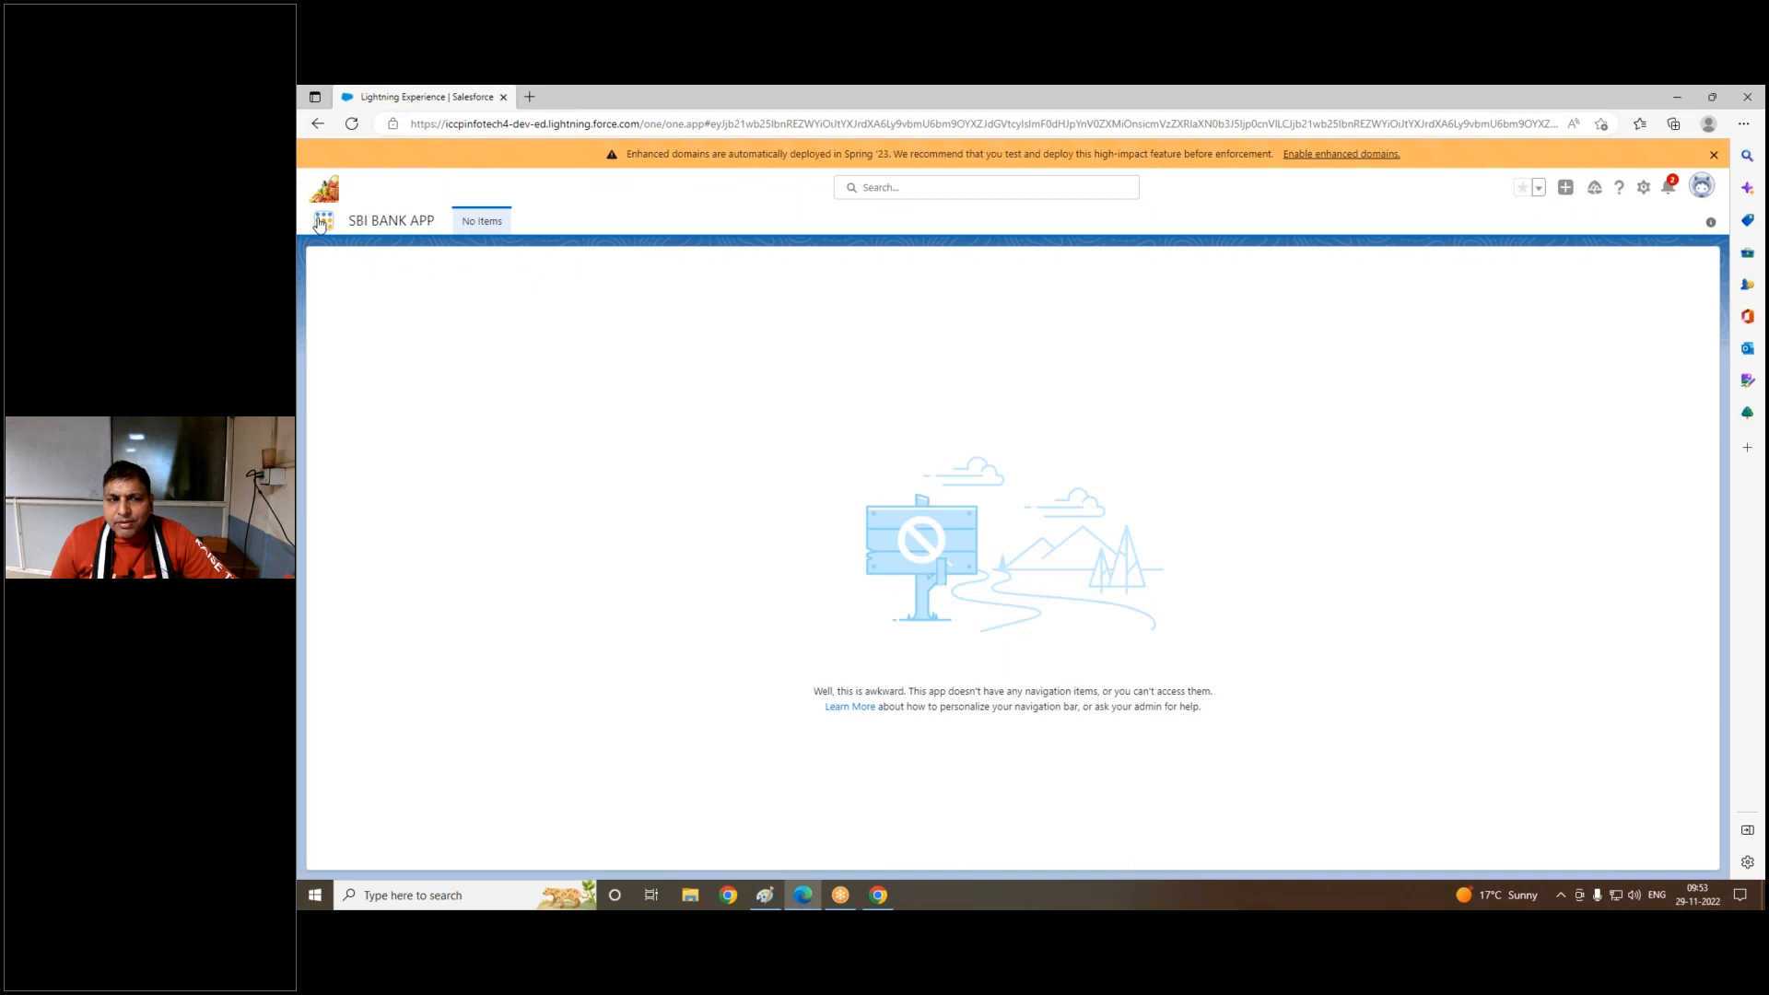
# Step: Examine all the apps available to the CFO user in the App Launcher, and close it
pyautogui.click(320, 224)
pyautogui.click(350, 494)
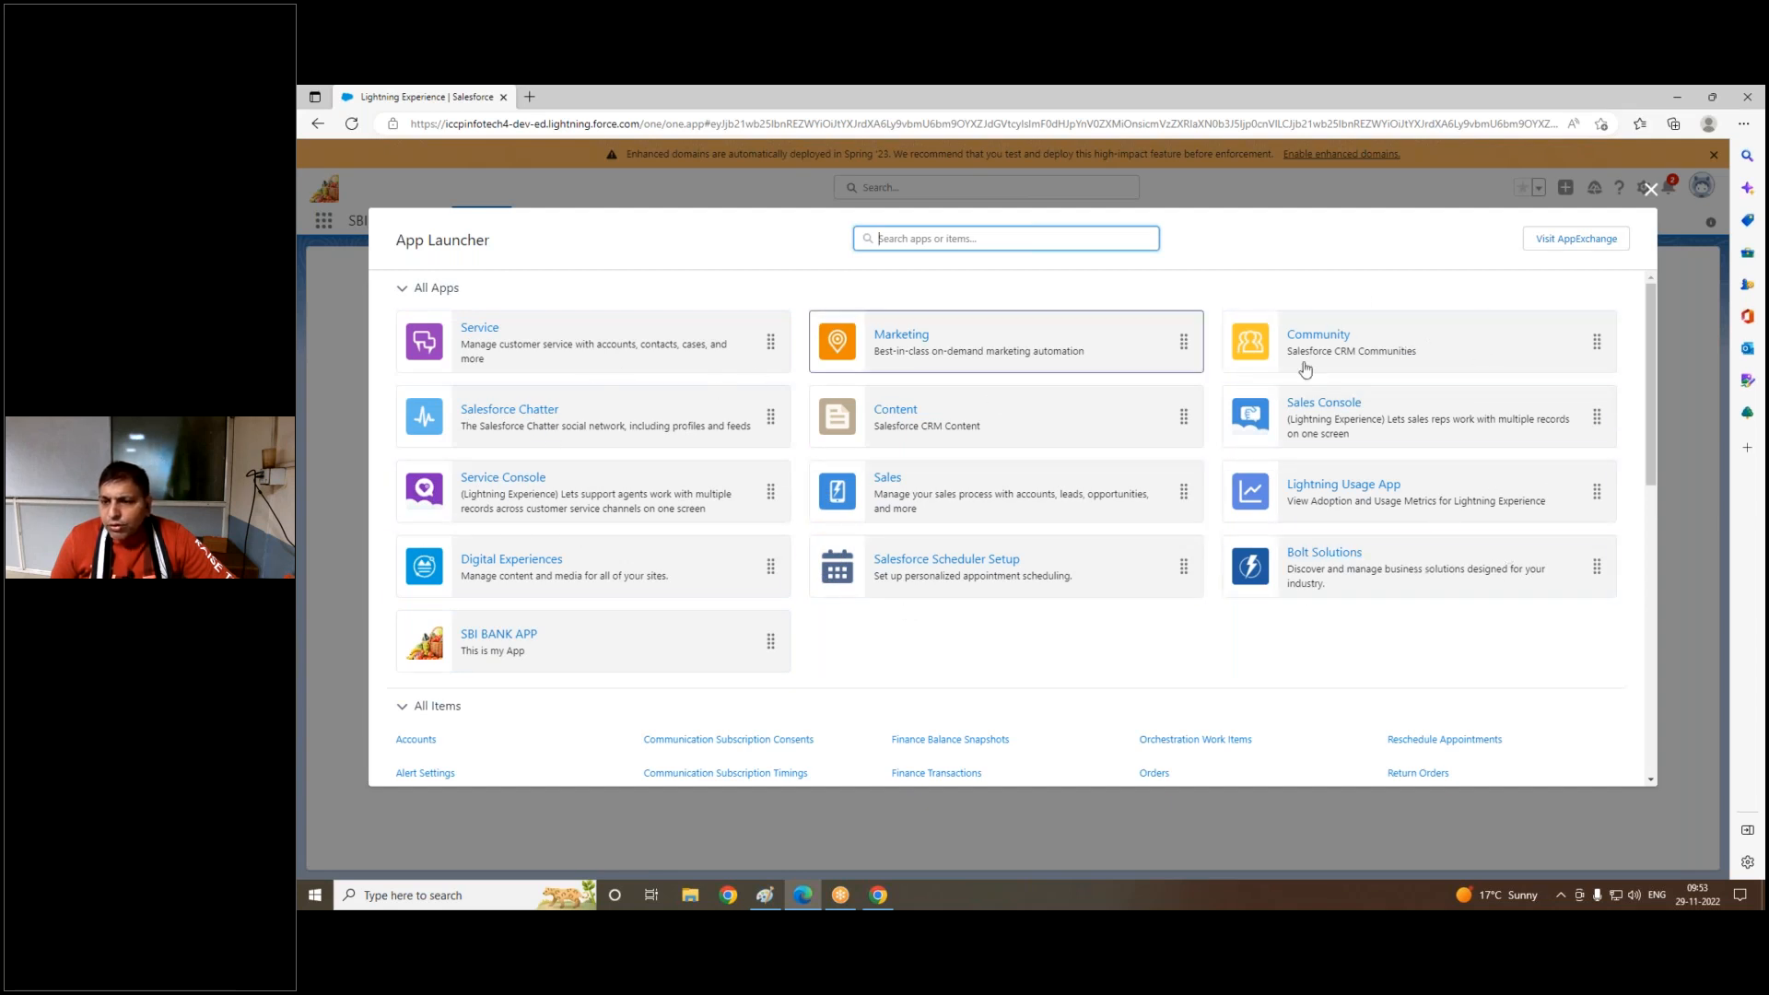
pyautogui.click(1652, 191)
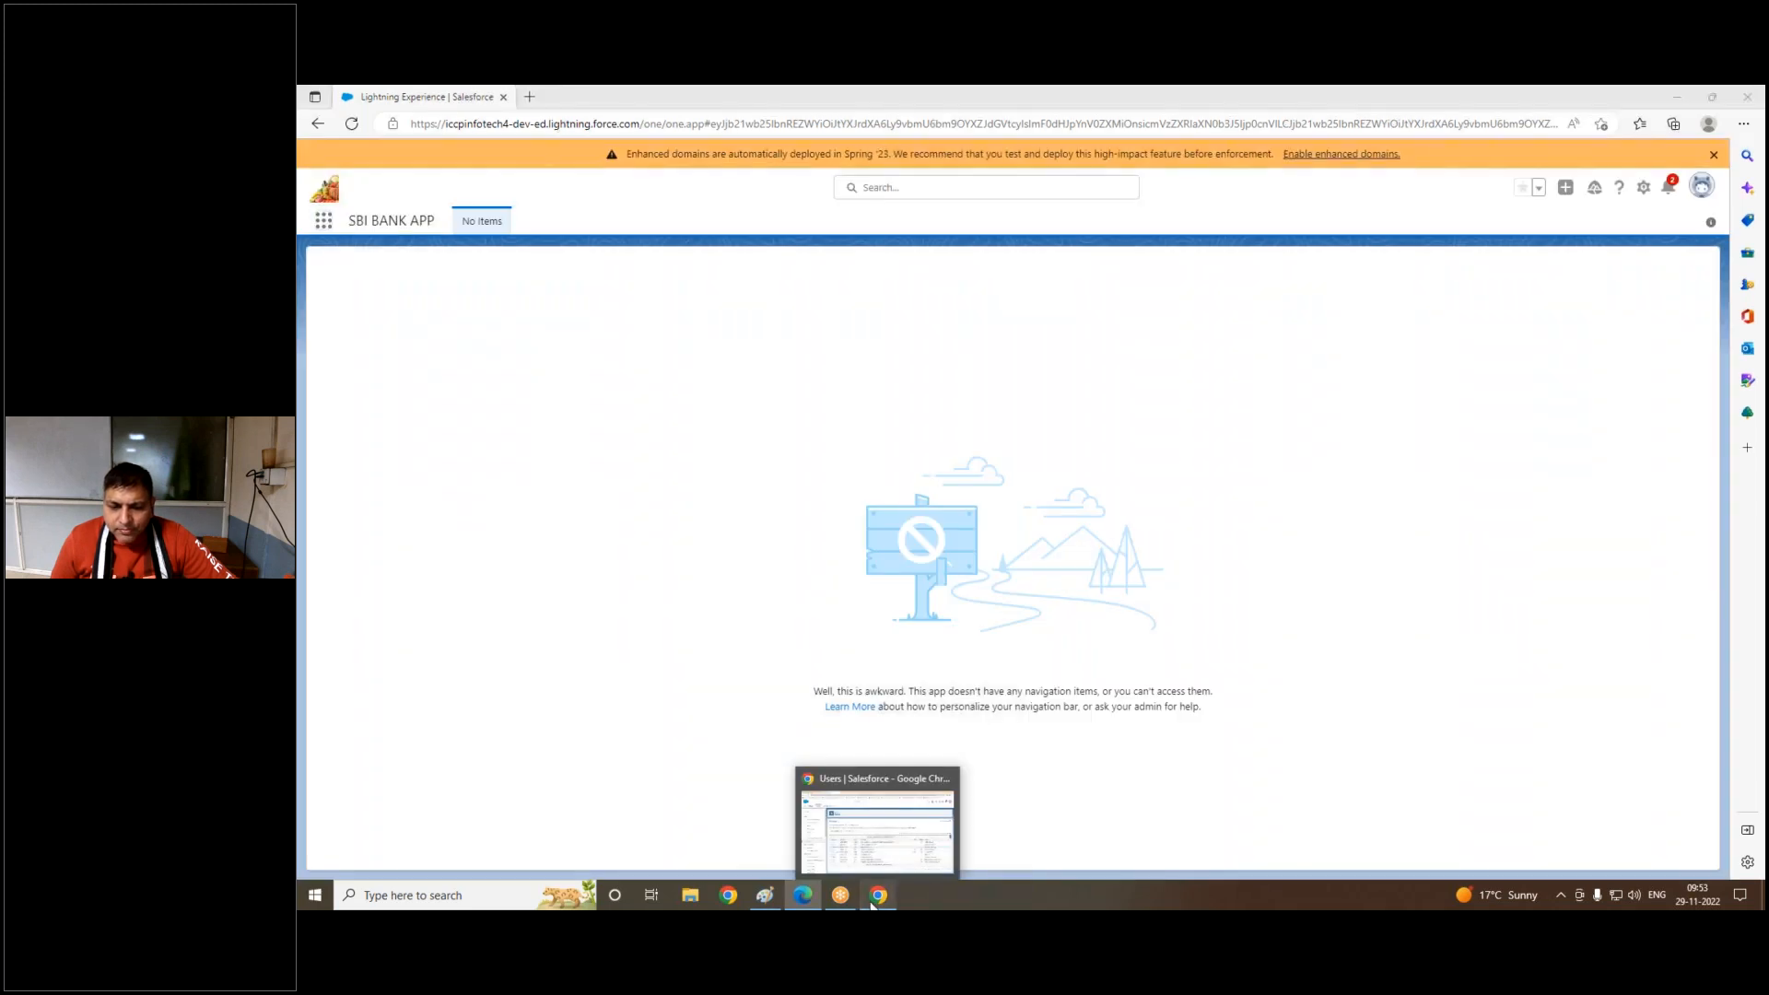
# Step: Switch back to the administrator's session in Chrome, search Setup for "profile" and open the Profiles page
pyautogui.click(873, 906)
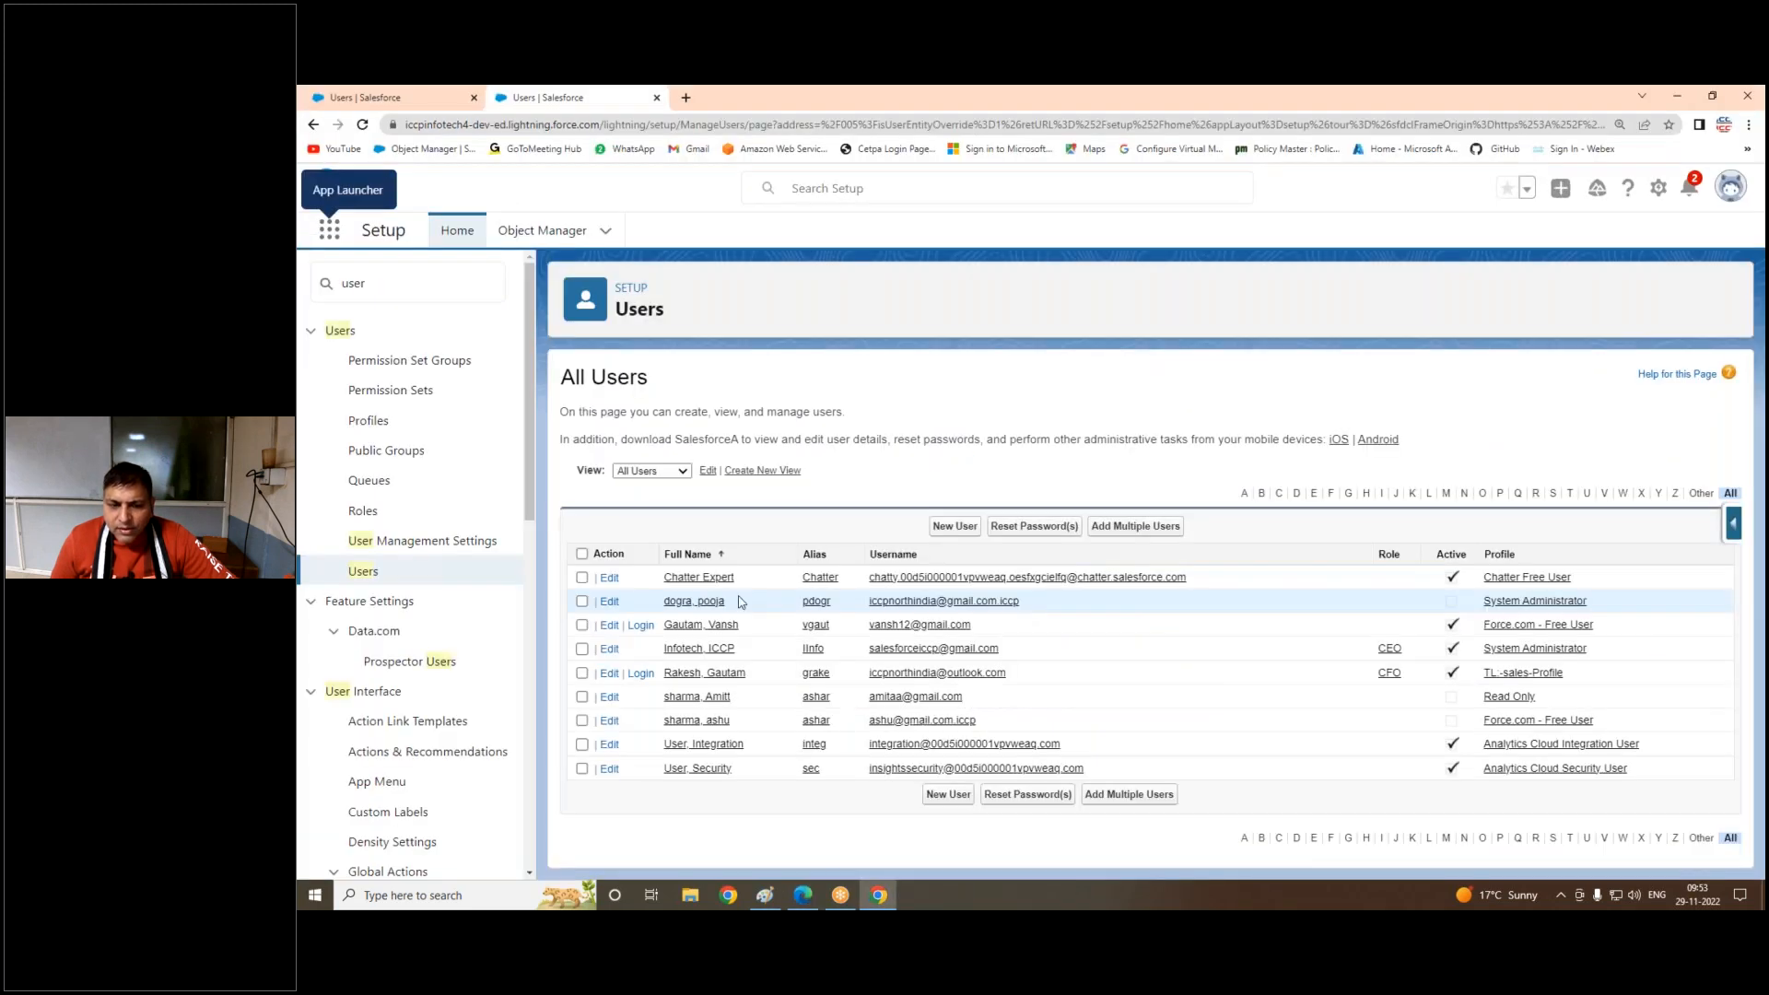
pyautogui.doubleClick(373, 282)
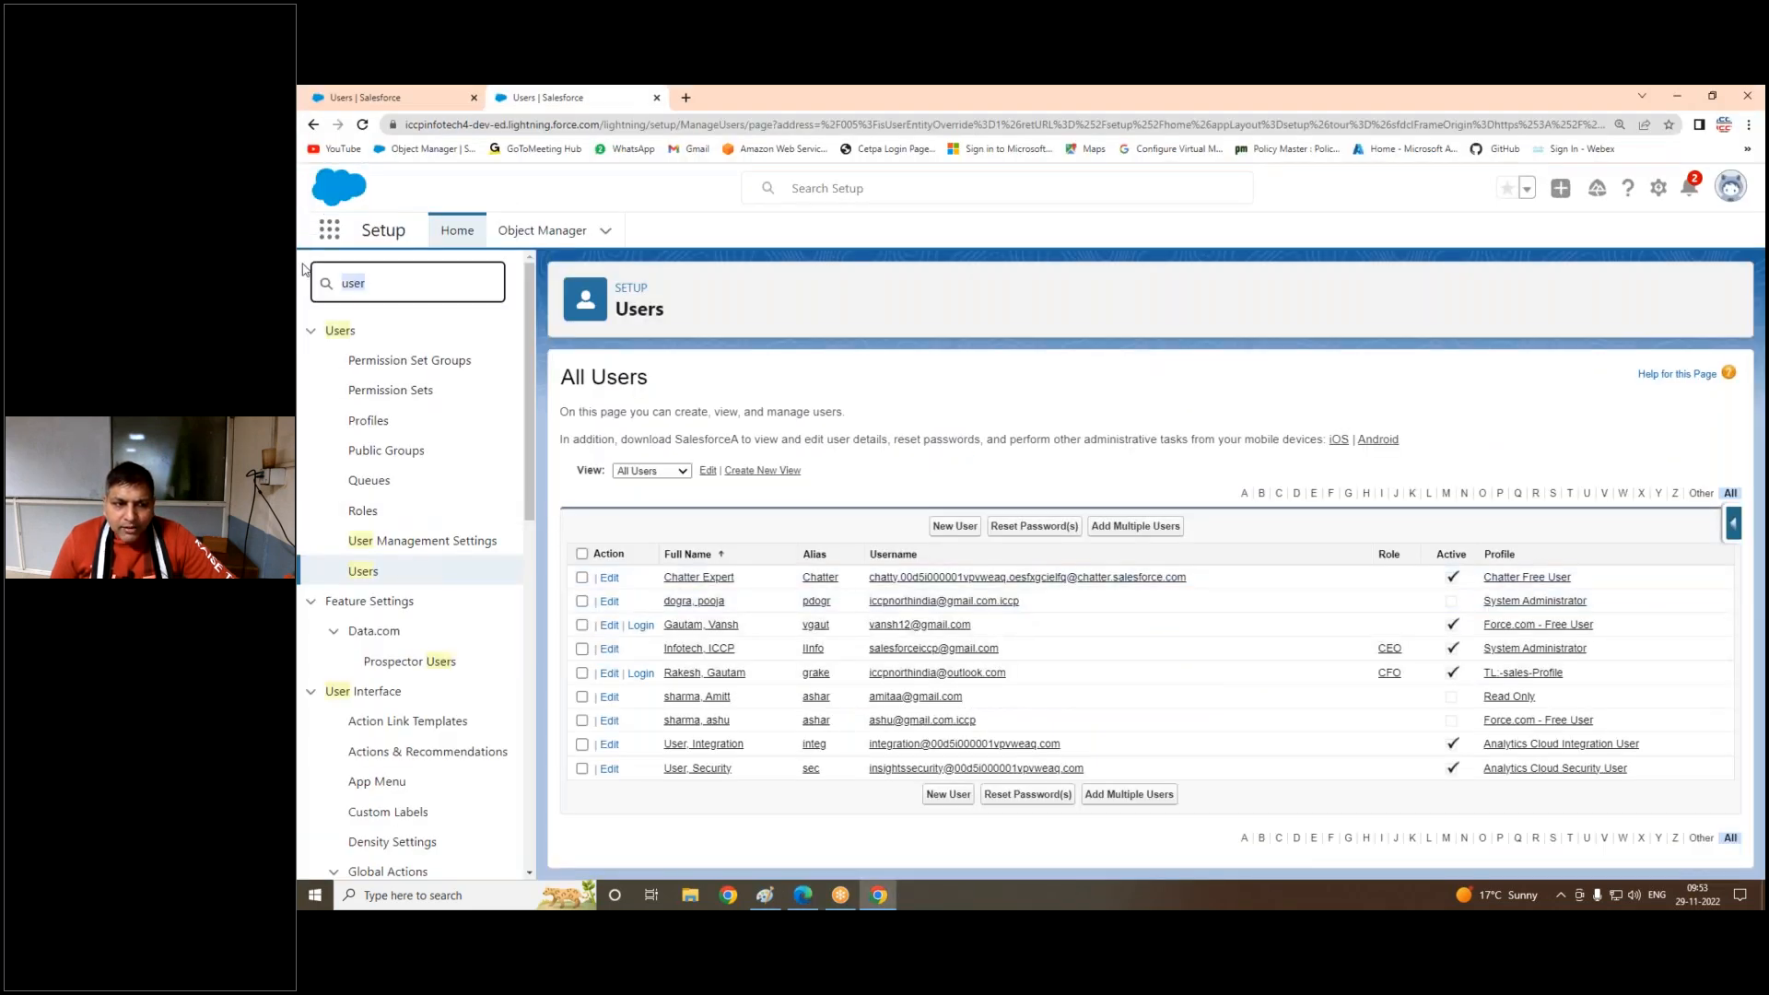
pyautogui.write('p')
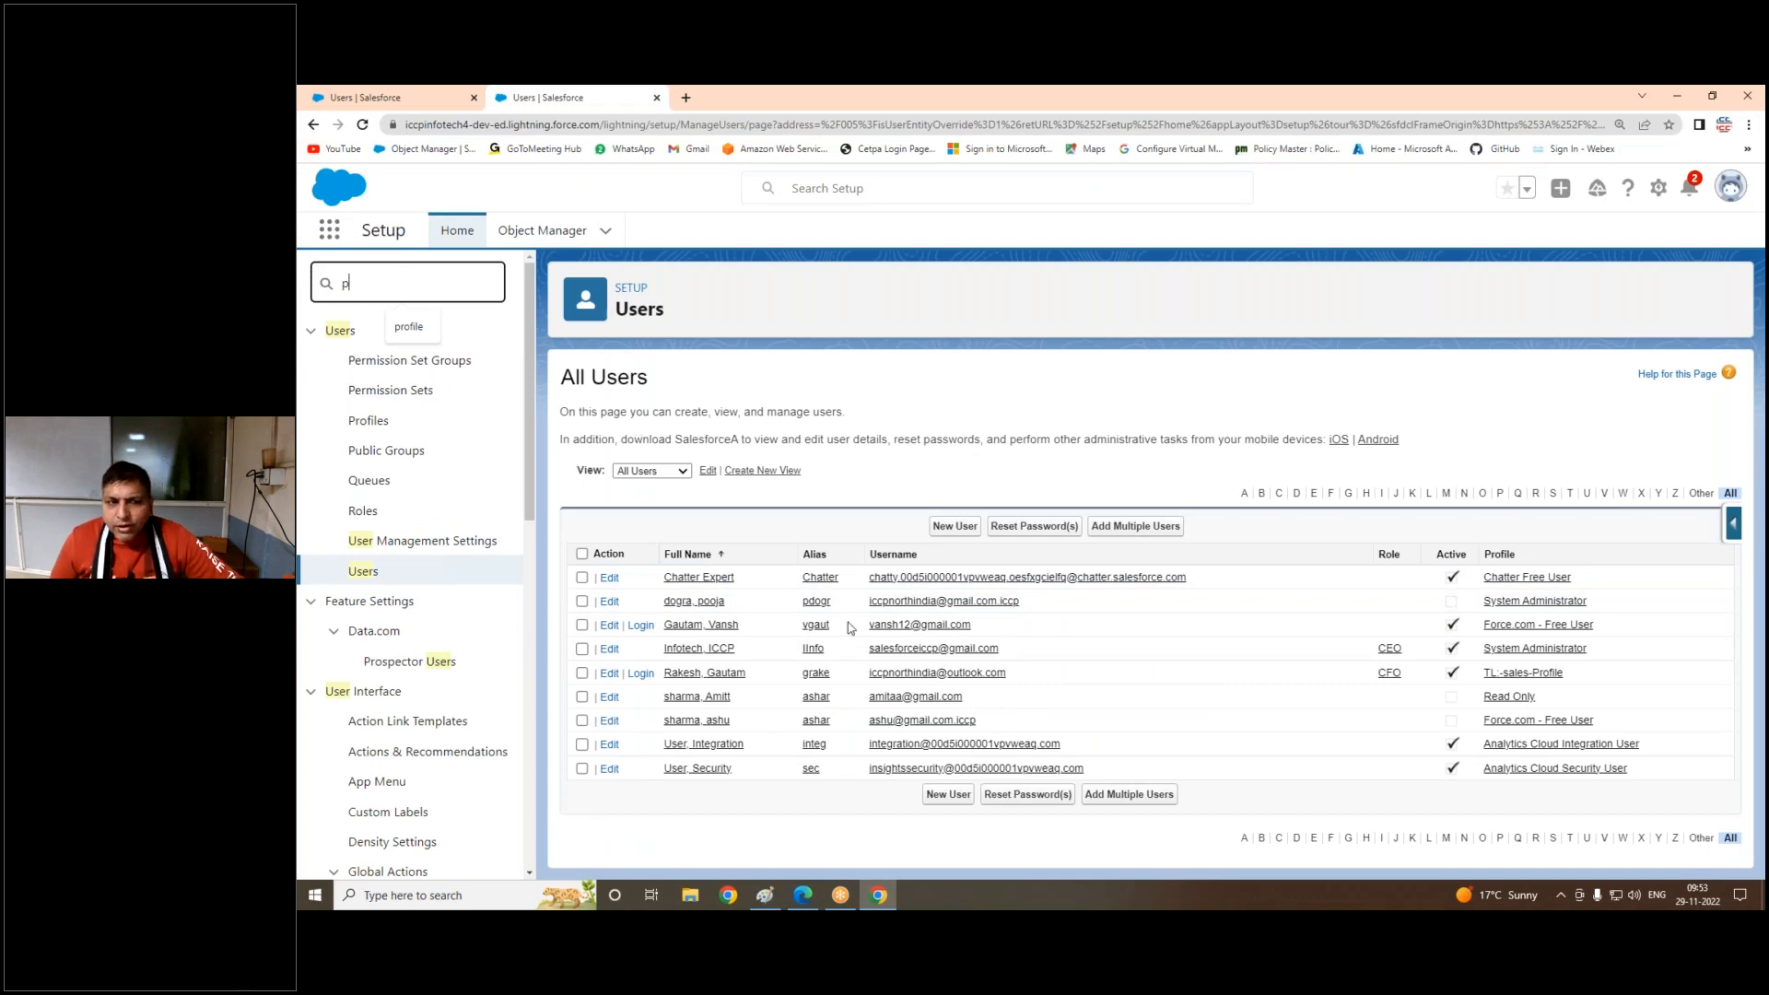
pyautogui.write('rofile')
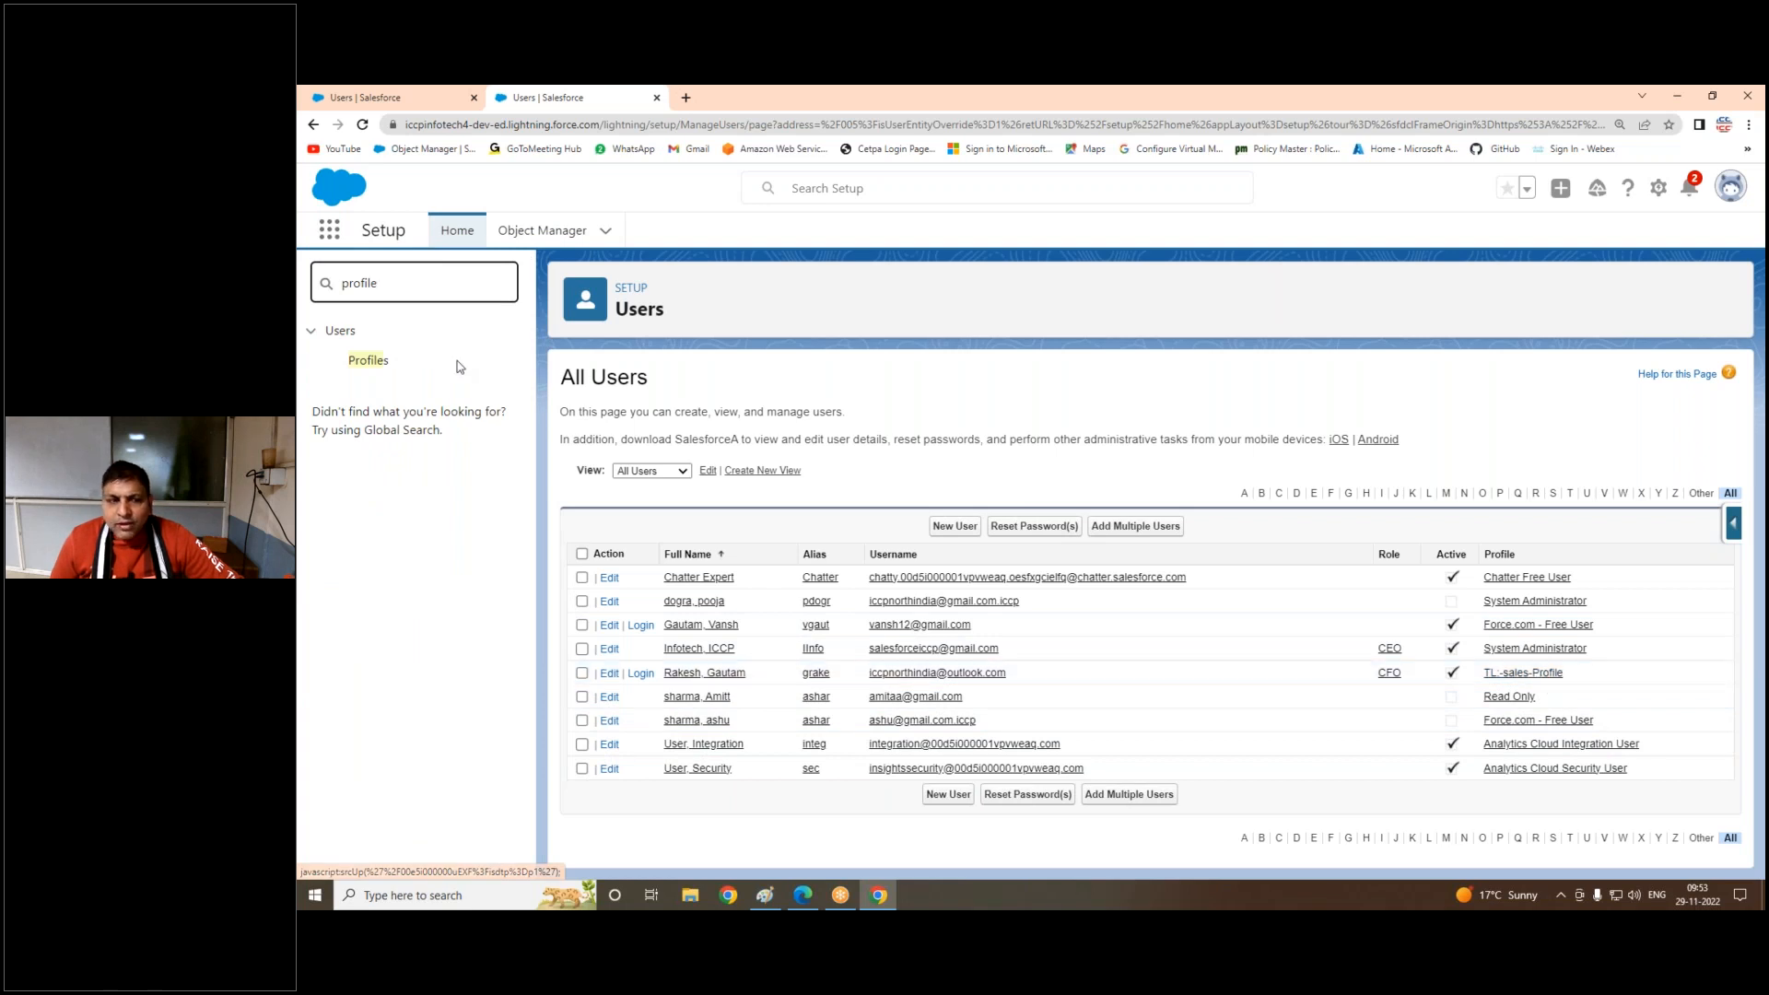
pyautogui.click(362, 364)
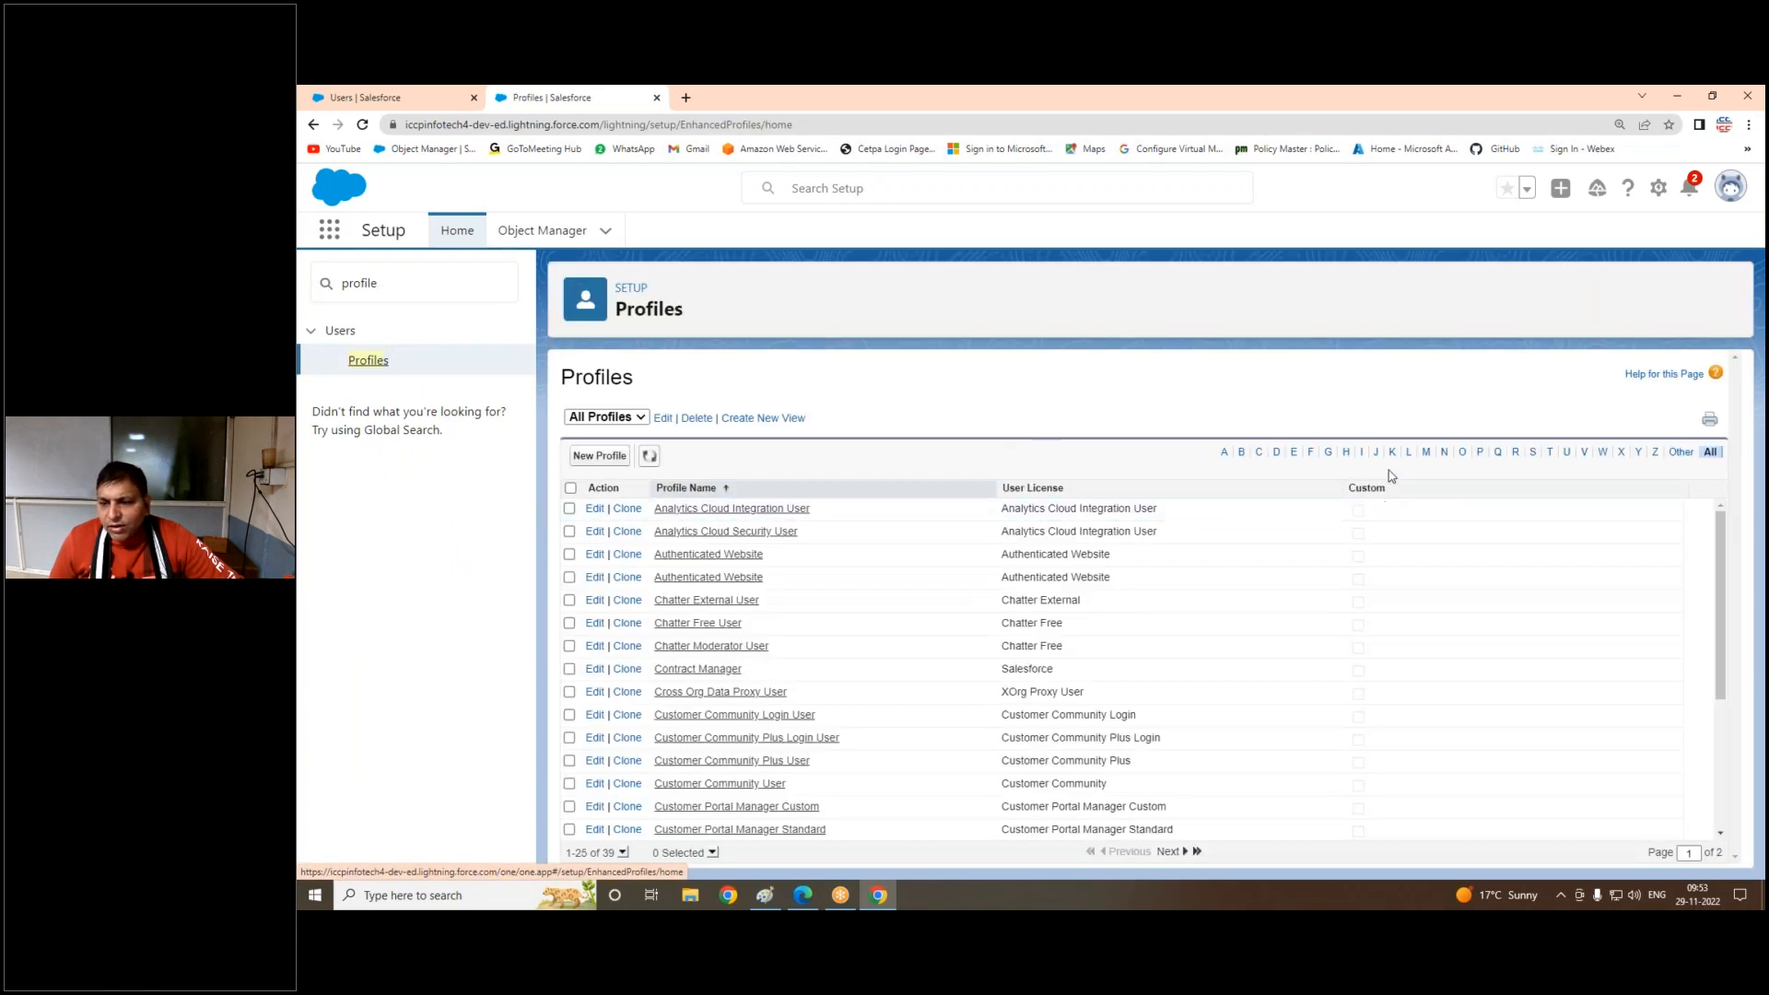
# Step: Filter the profiles to those starting with T and open TL:-sales-Profile for editing
pyautogui.click(1550, 451)
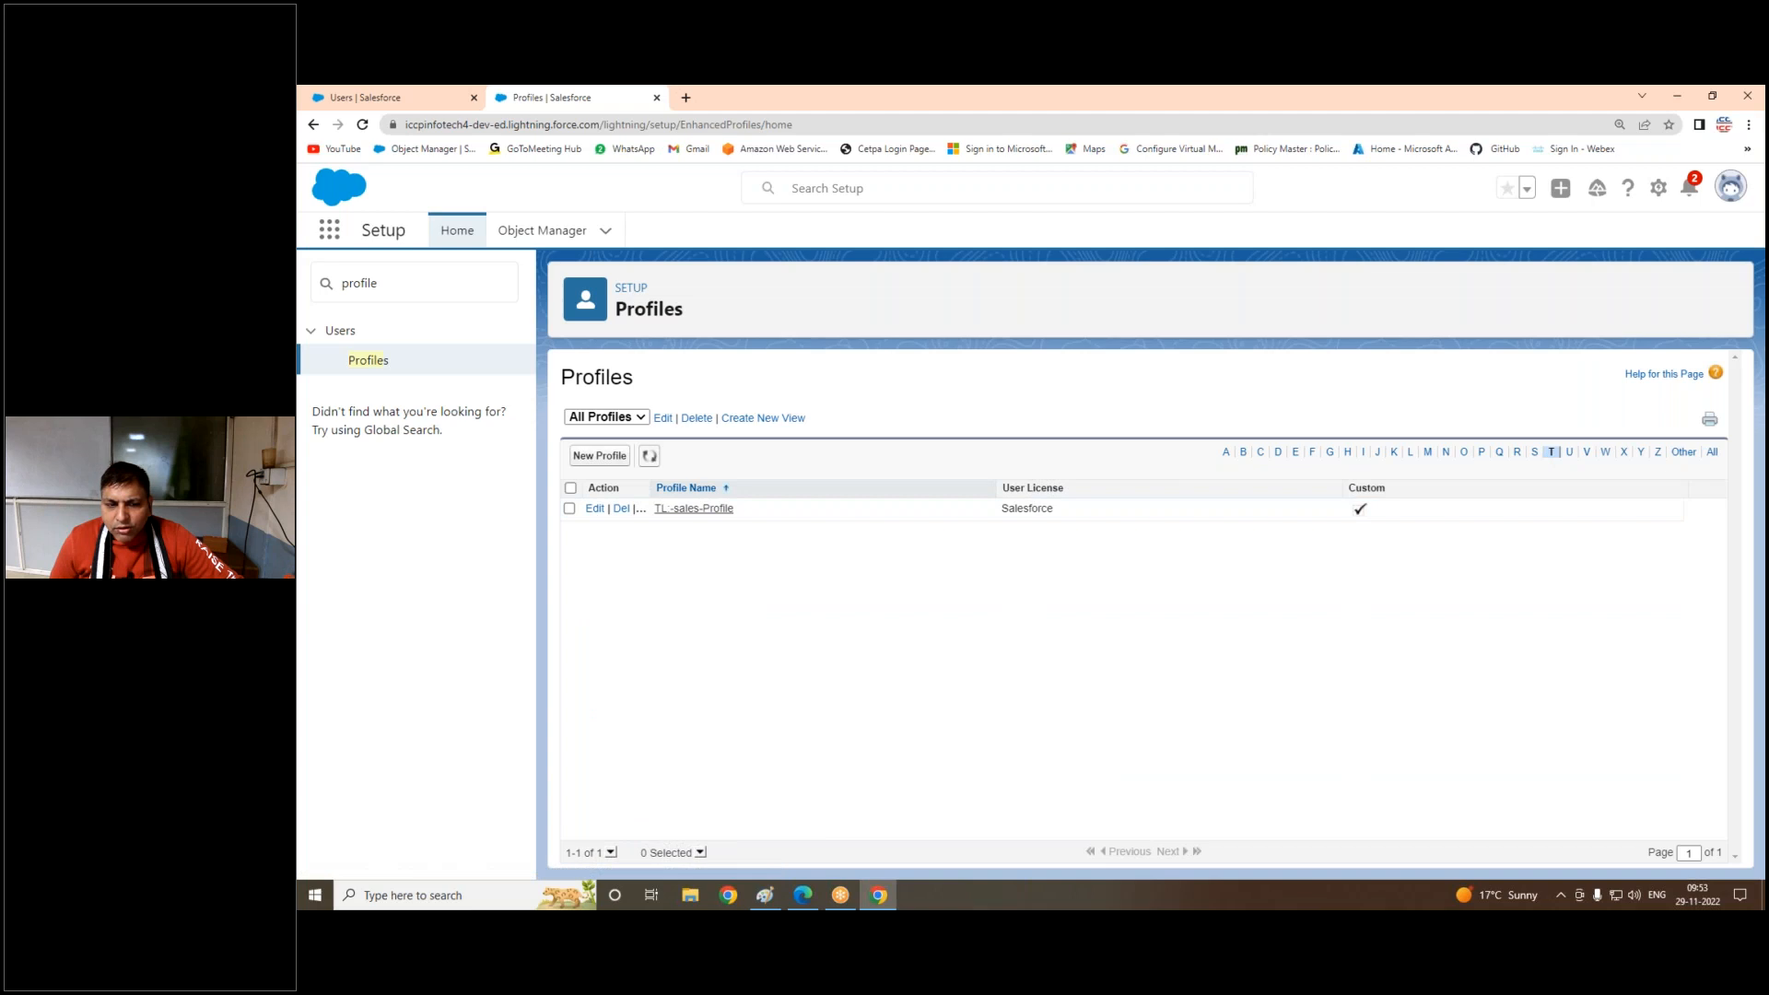
pyautogui.moveTo(655, 487); pyautogui.dragTo(819, 487)
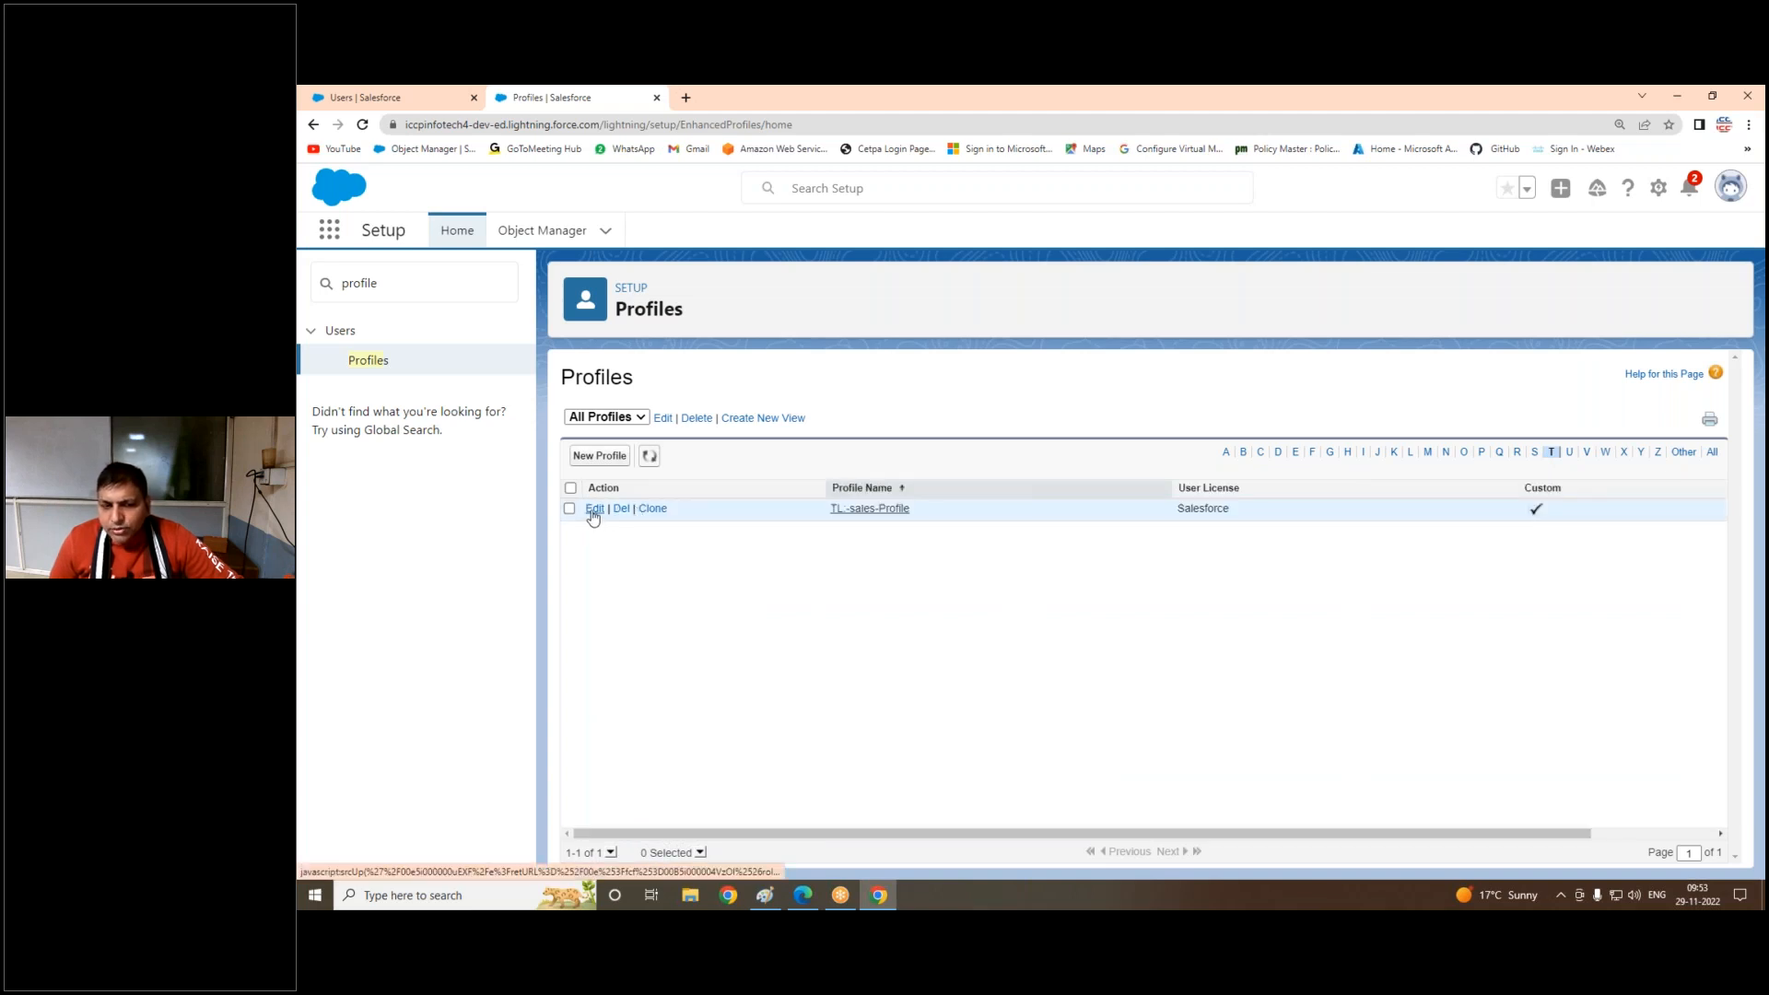
pyautogui.click(593, 512)
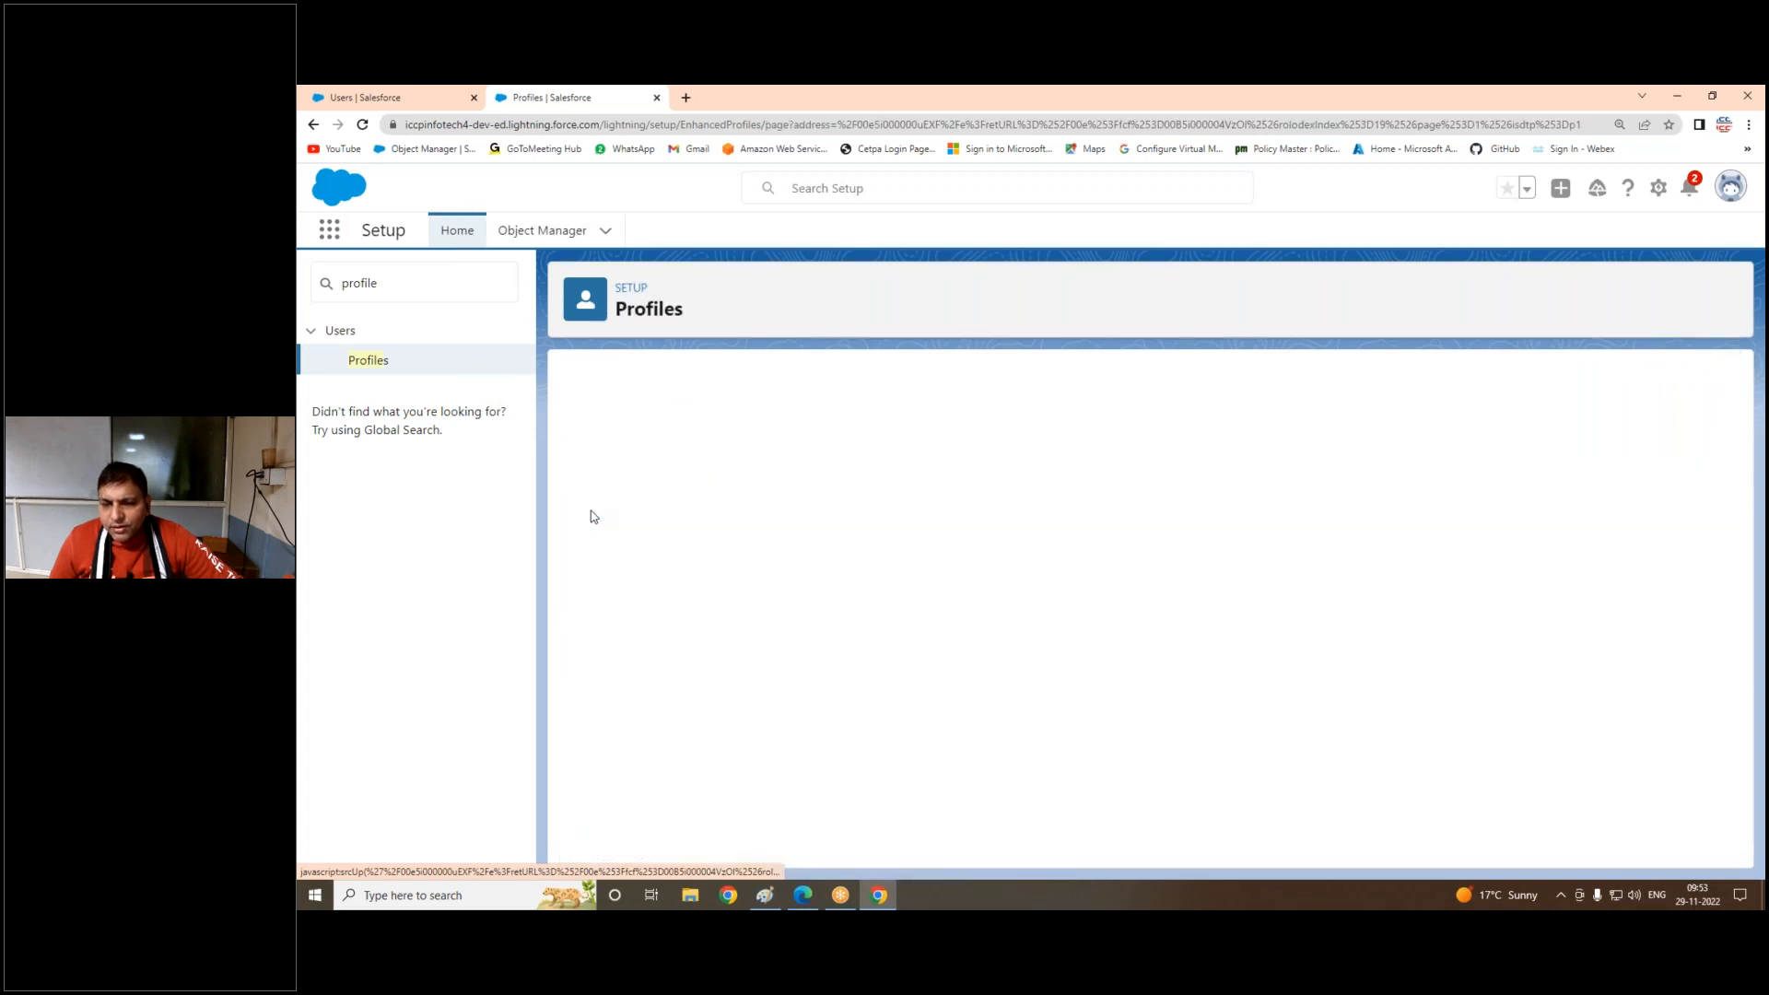
# Step: Hide All Tabs, Analytics Studio, App Launcher, Bolt Solutions, Community, Content, Data Manager, Digital Experiences, Lightning Usage App, Marketing and Queue Management from the profile
pyautogui.scroll(-3, 982, 572)
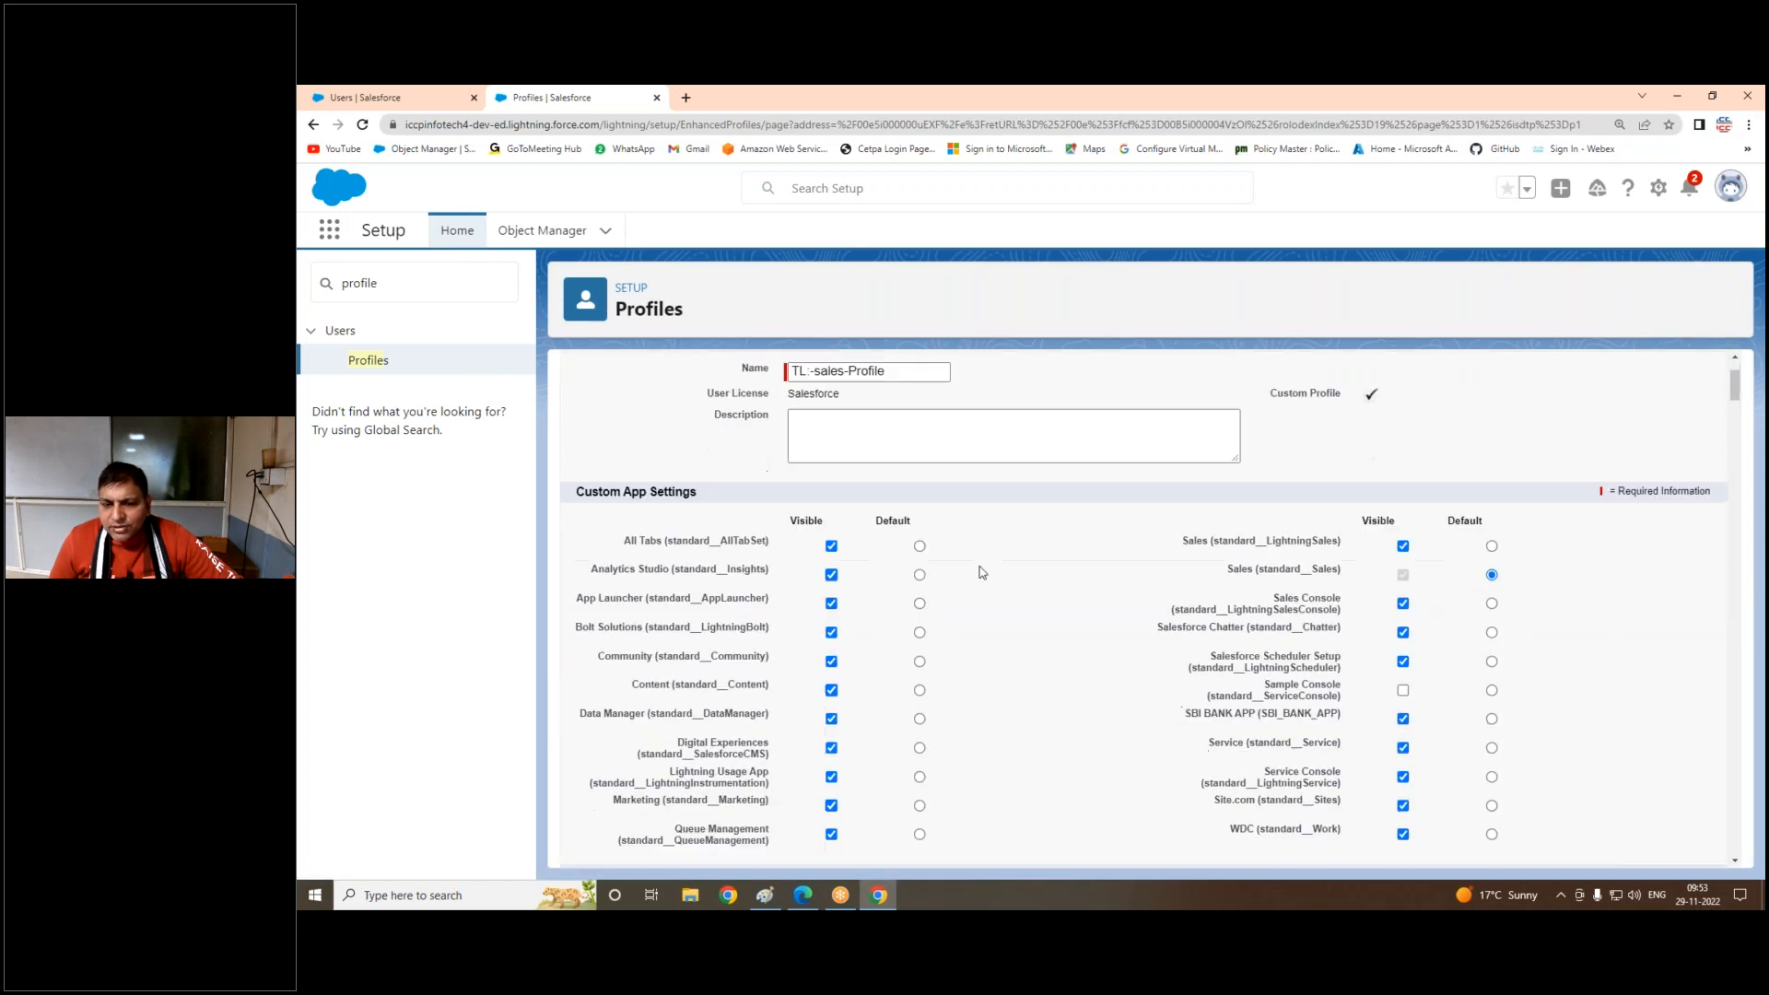
pyautogui.scroll(-1, 982, 572)
pyautogui.click(831, 445)
pyautogui.click(832, 473)
pyautogui.click(831, 502)
pyautogui.click(832, 531)
pyautogui.click(831, 560)
pyautogui.click(831, 589)
pyautogui.click(831, 618)
pyautogui.click(831, 646)
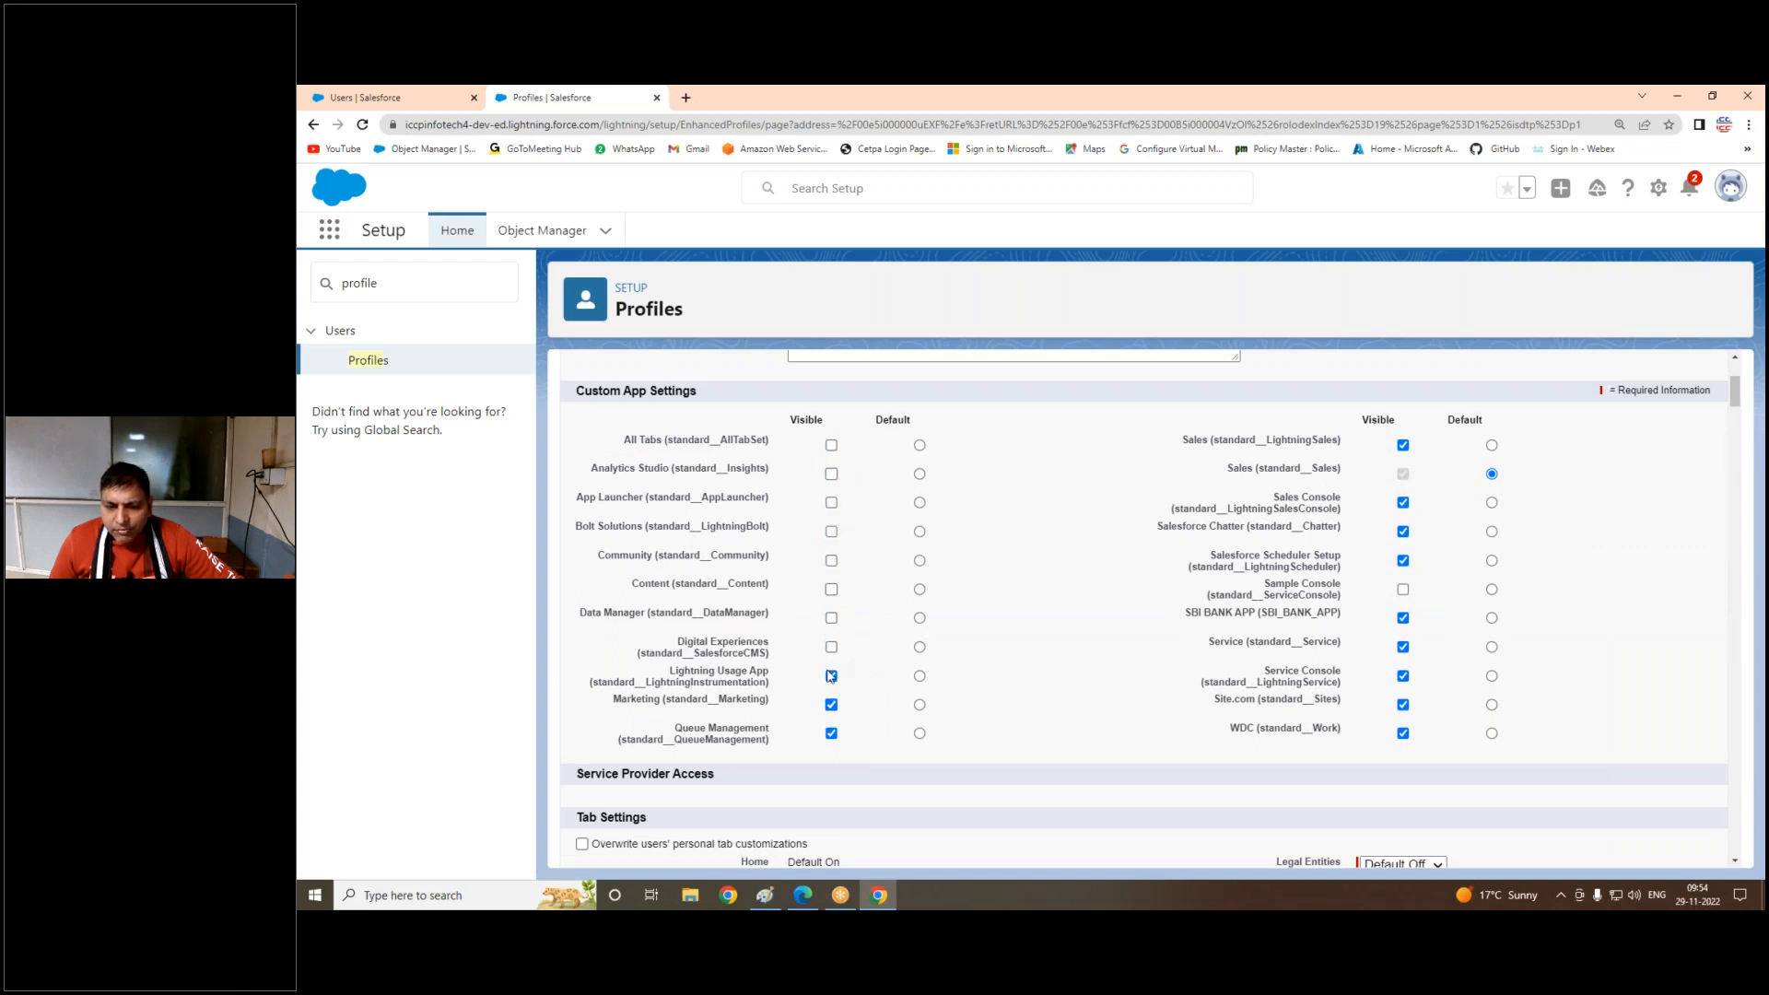
pyautogui.click(831, 676)
pyautogui.click(831, 706)
pyautogui.click(831, 734)
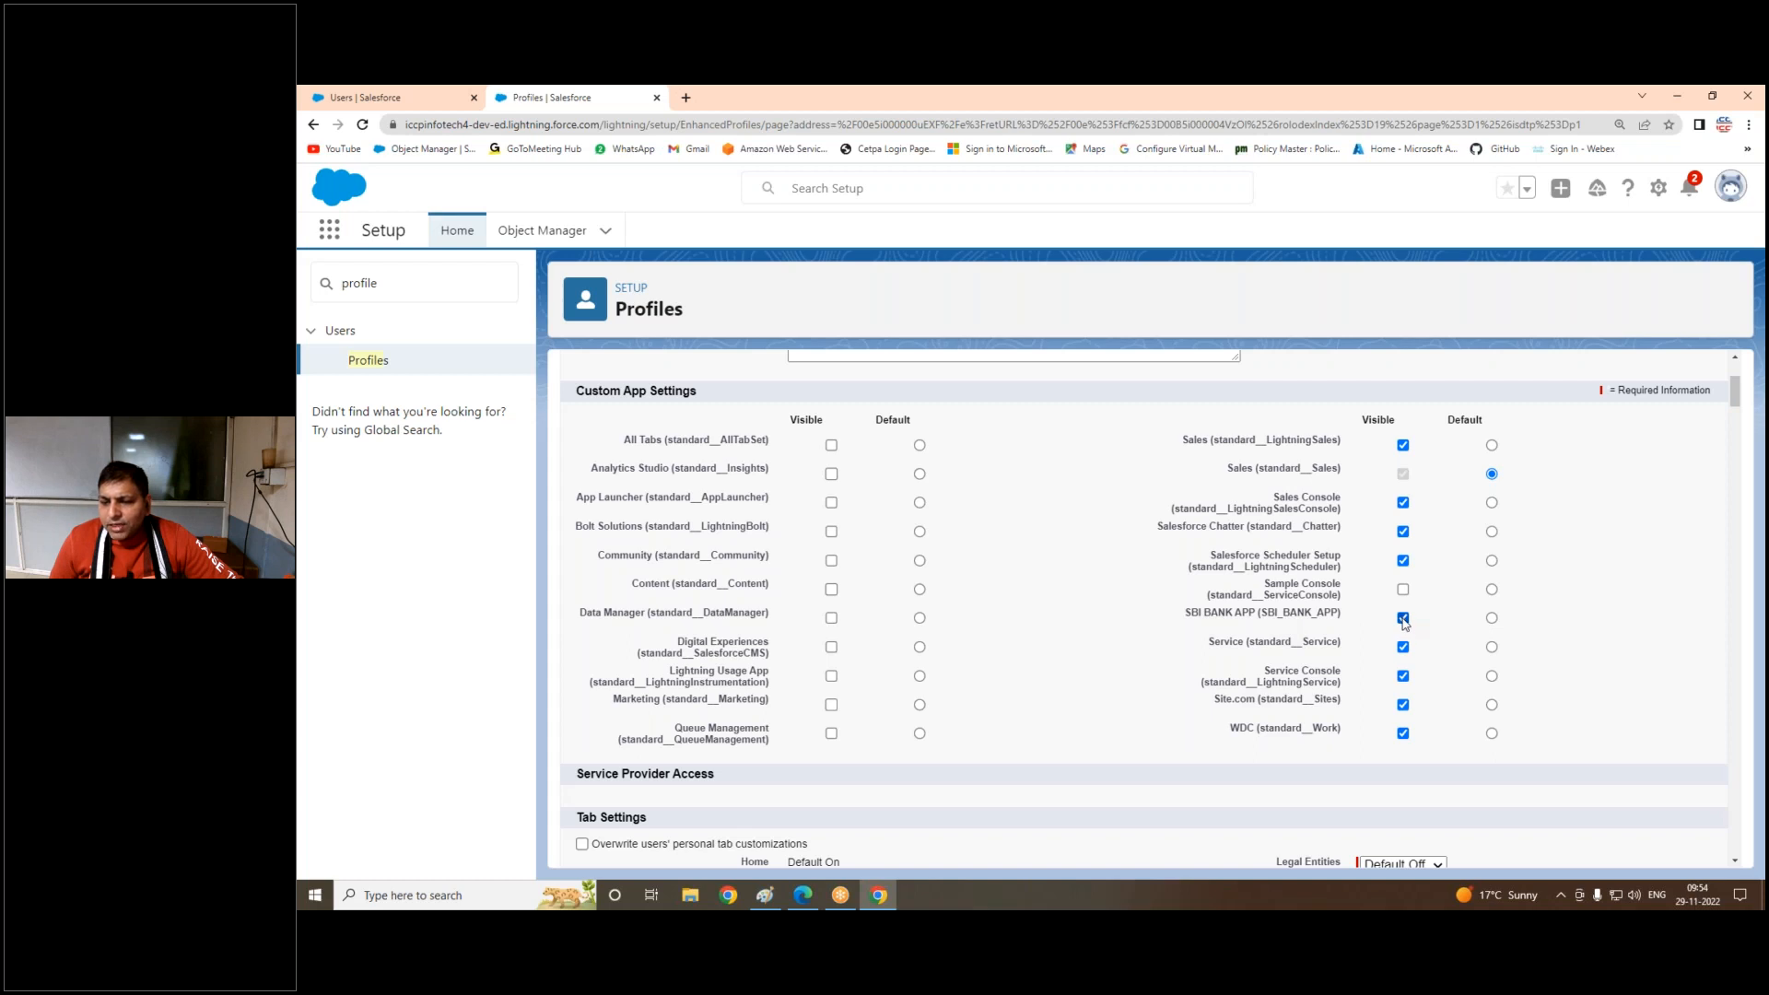
# Step: Hide the Service Console, Site.com, WDC, Salesforce Chatter and Sales Console apps from the profile, and save it
pyautogui.click(1403, 677)
pyautogui.click(1402, 705)
pyautogui.click(1402, 734)
pyautogui.click(1402, 532)
pyautogui.click(1401, 504)
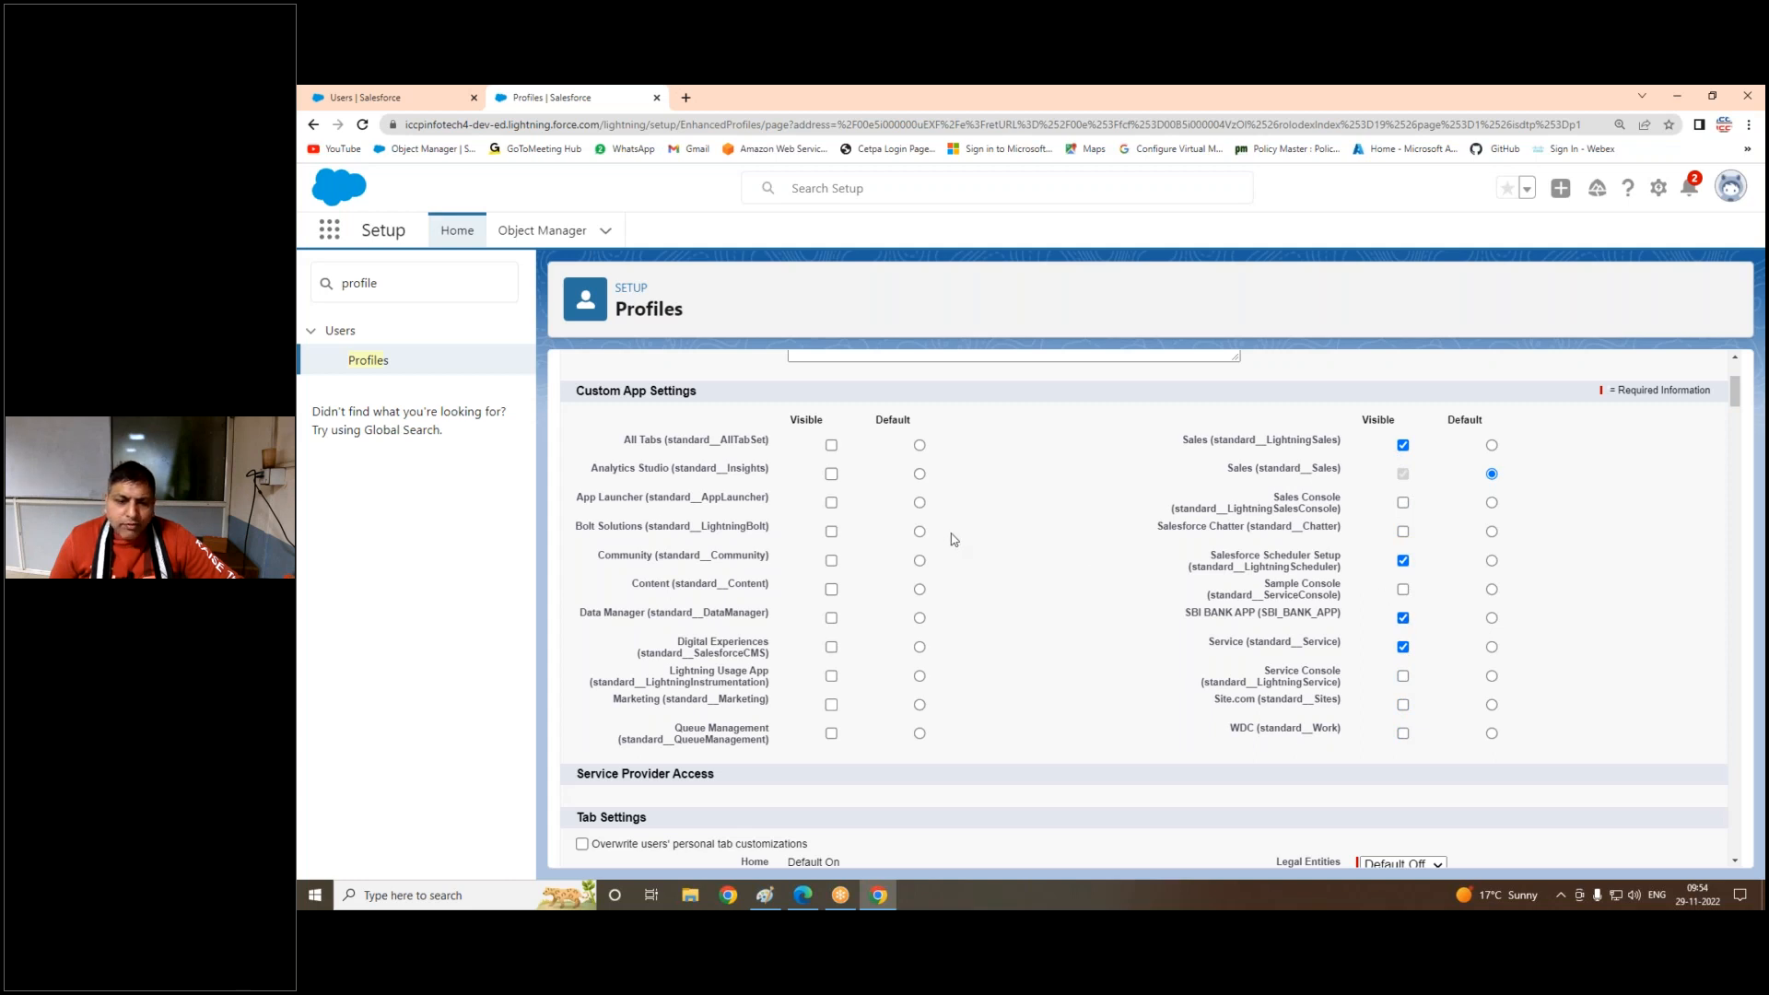
pyautogui.scroll(-3, 958, 542)
pyautogui.scroll(5, 958, 541)
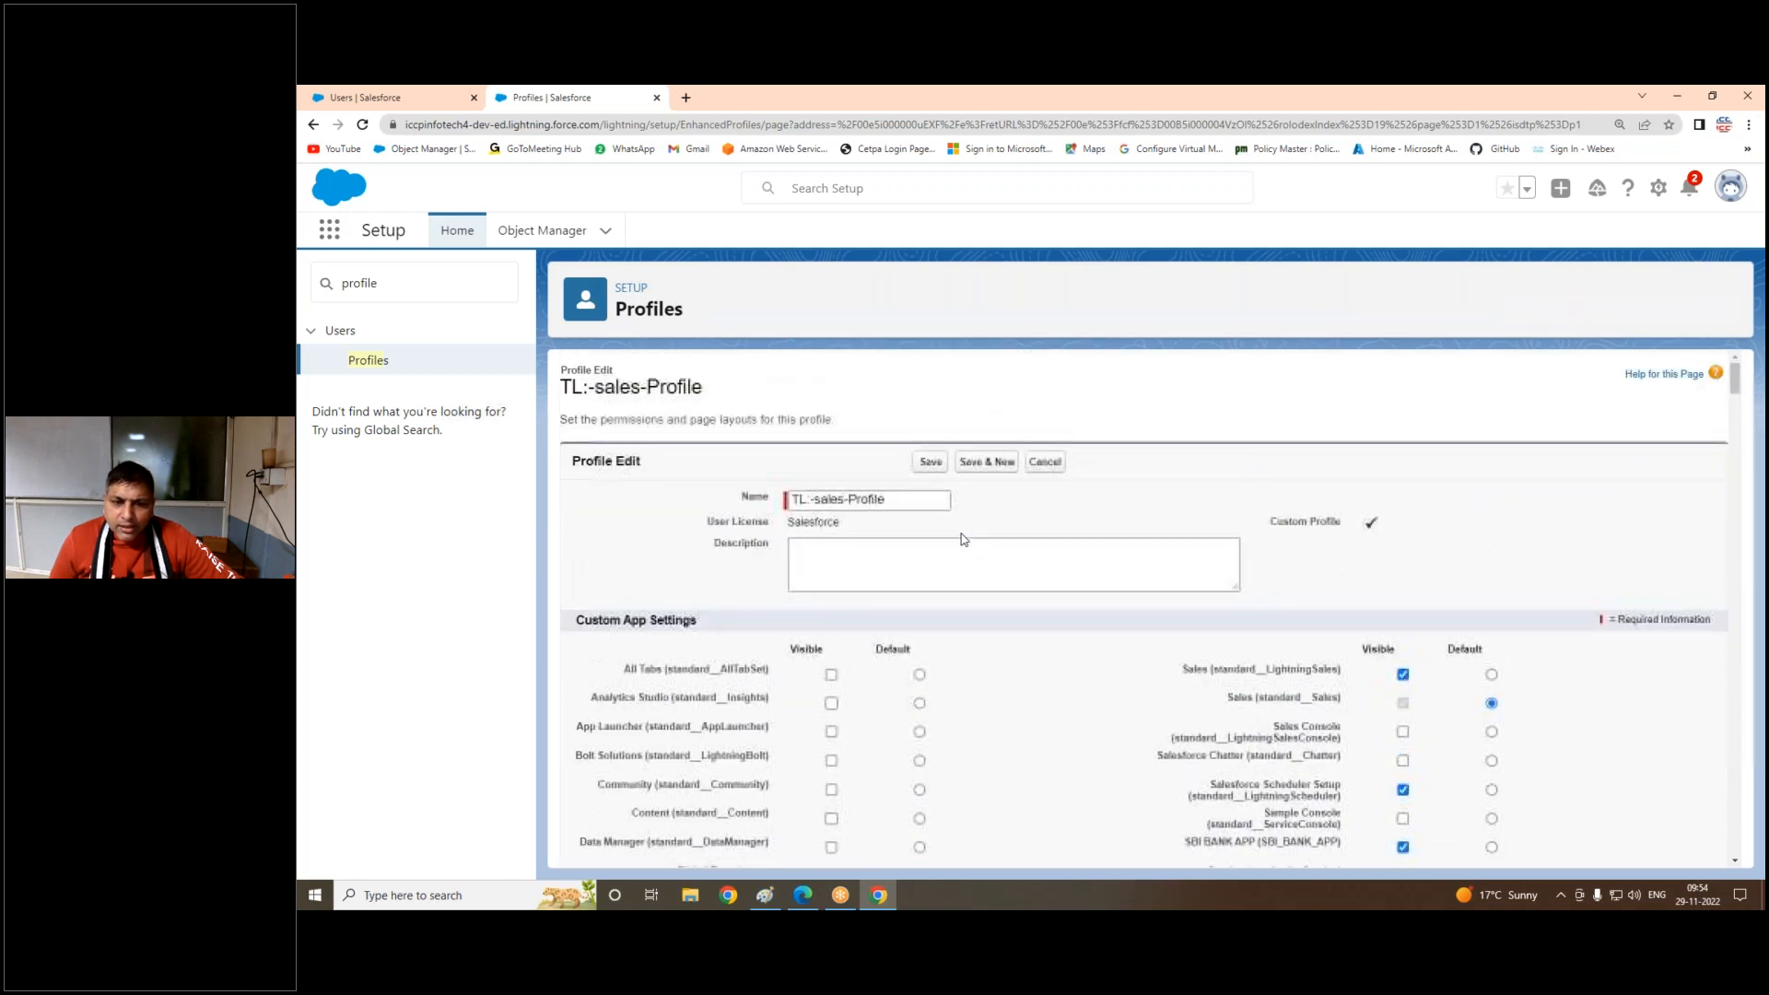
pyautogui.click(930, 462)
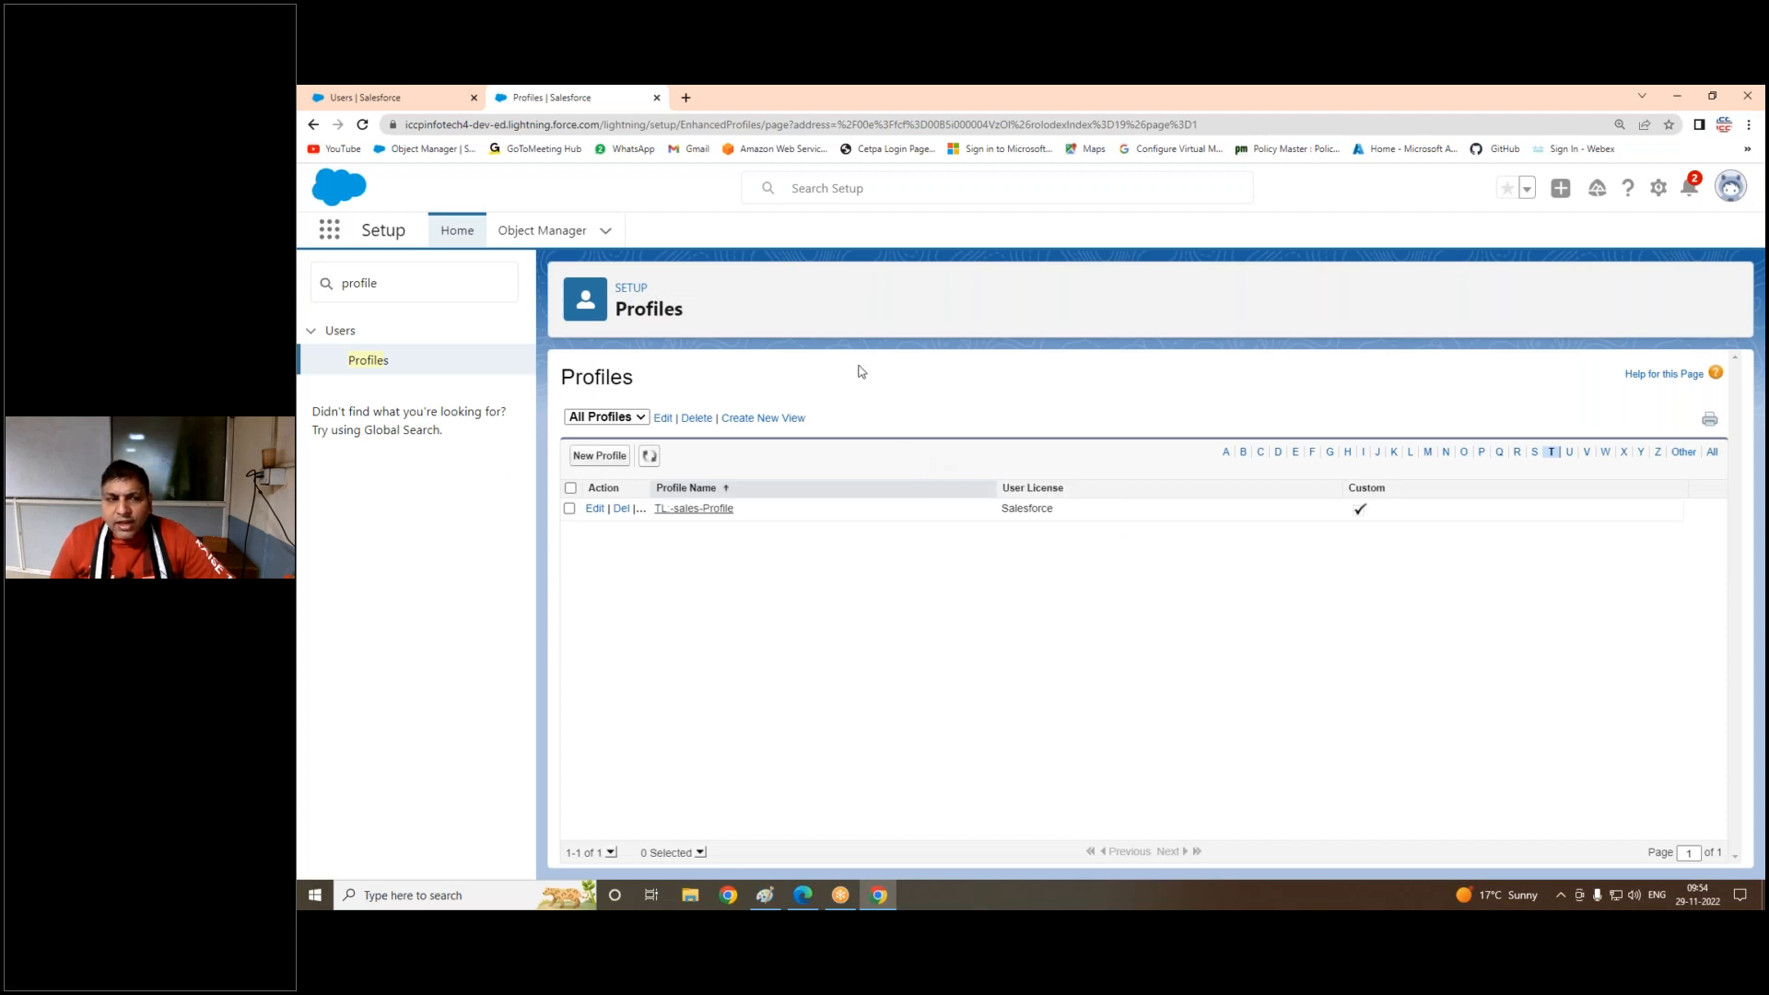
# Step: Reload the administrator's Setup page and view the full app list in the App Launcher
pyautogui.click(364, 125)
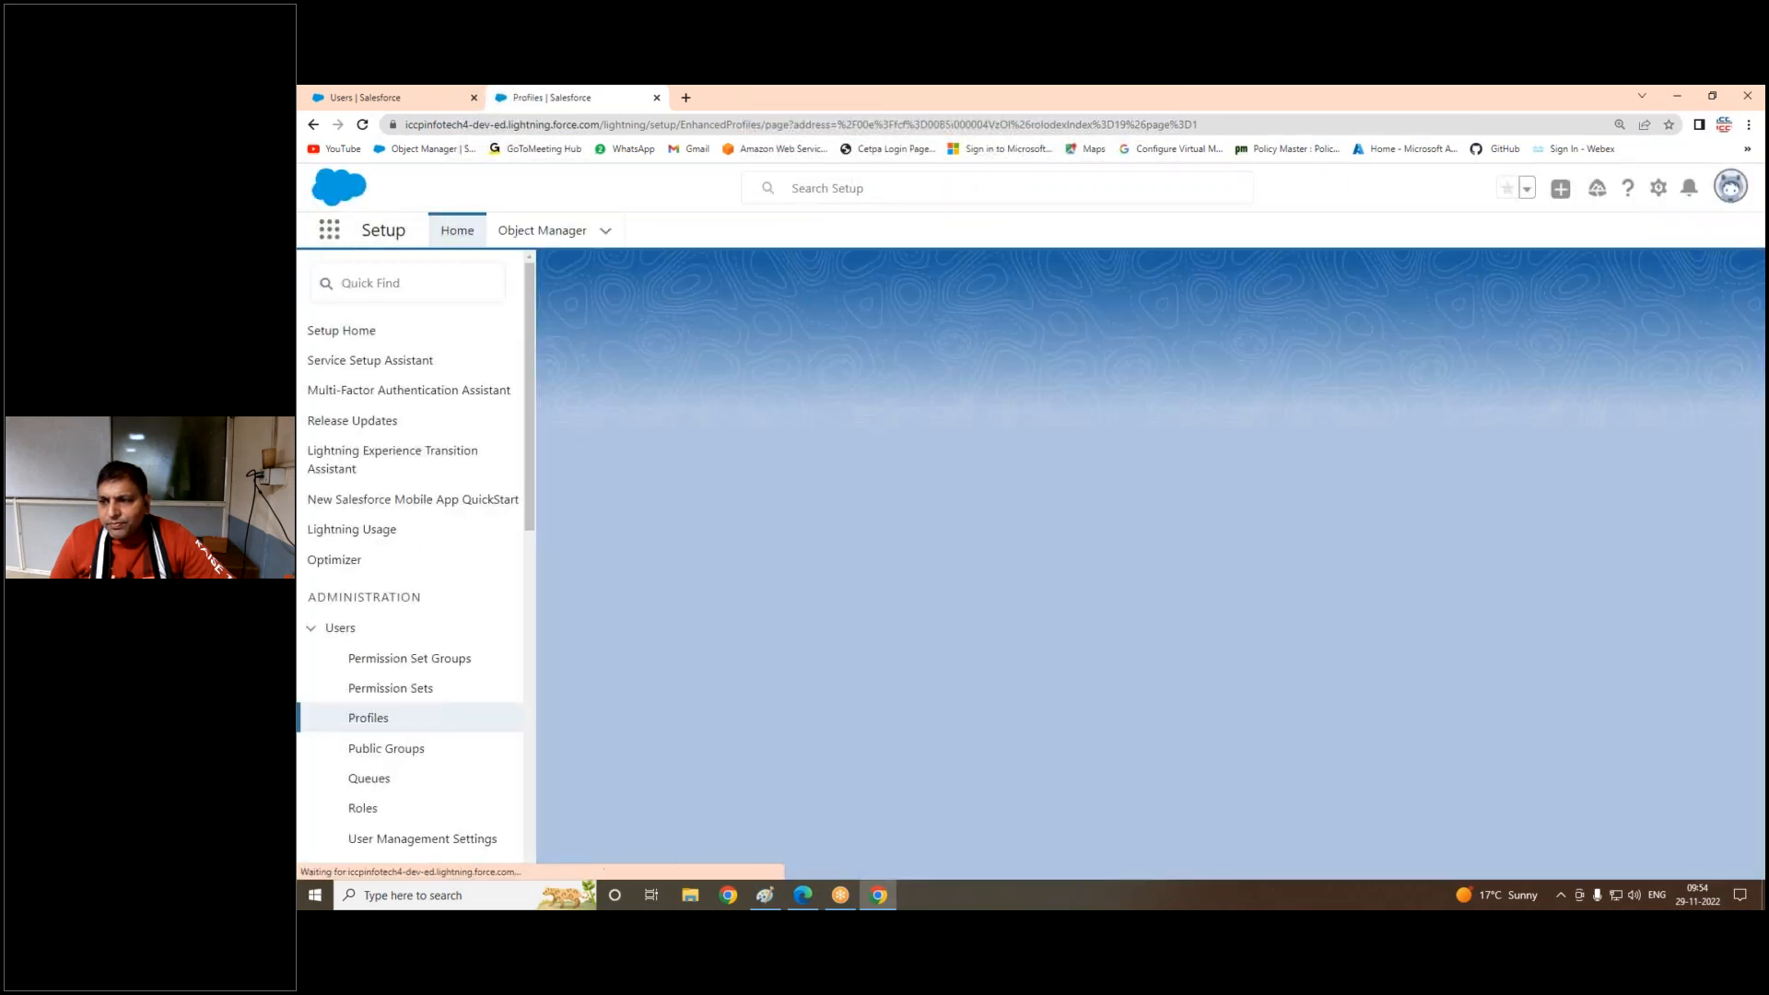
pyautogui.click(1730, 187)
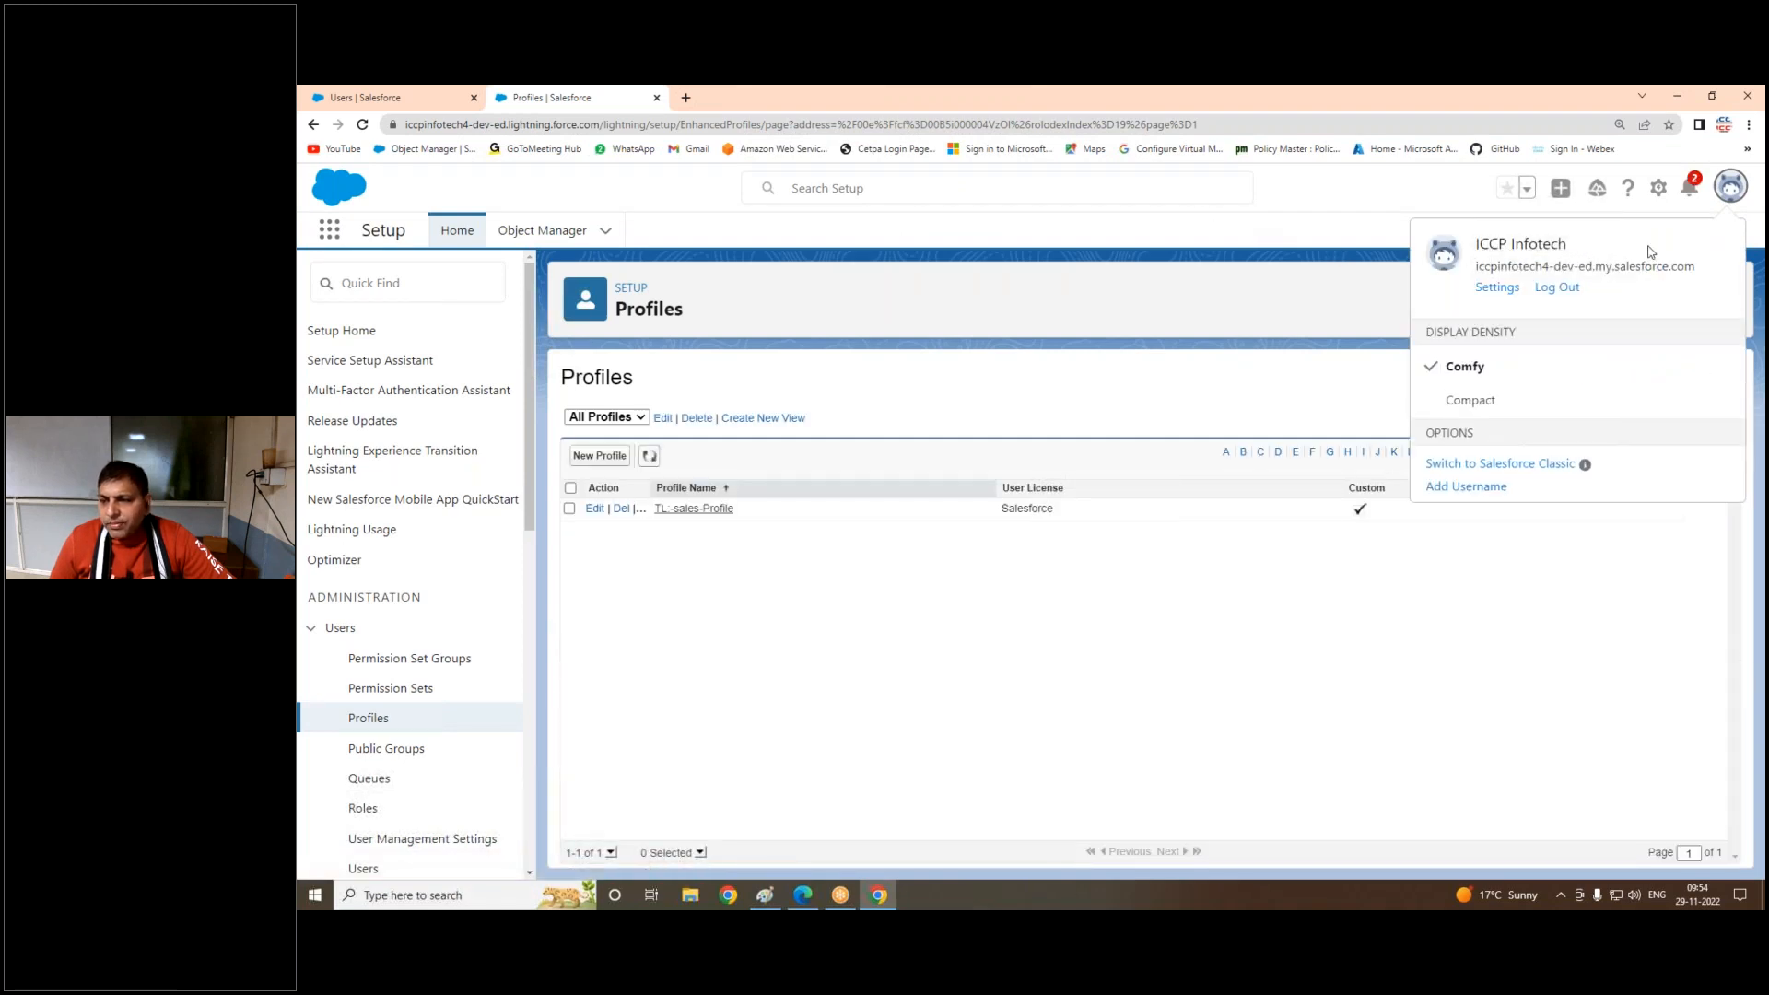
pyautogui.click(1729, 189)
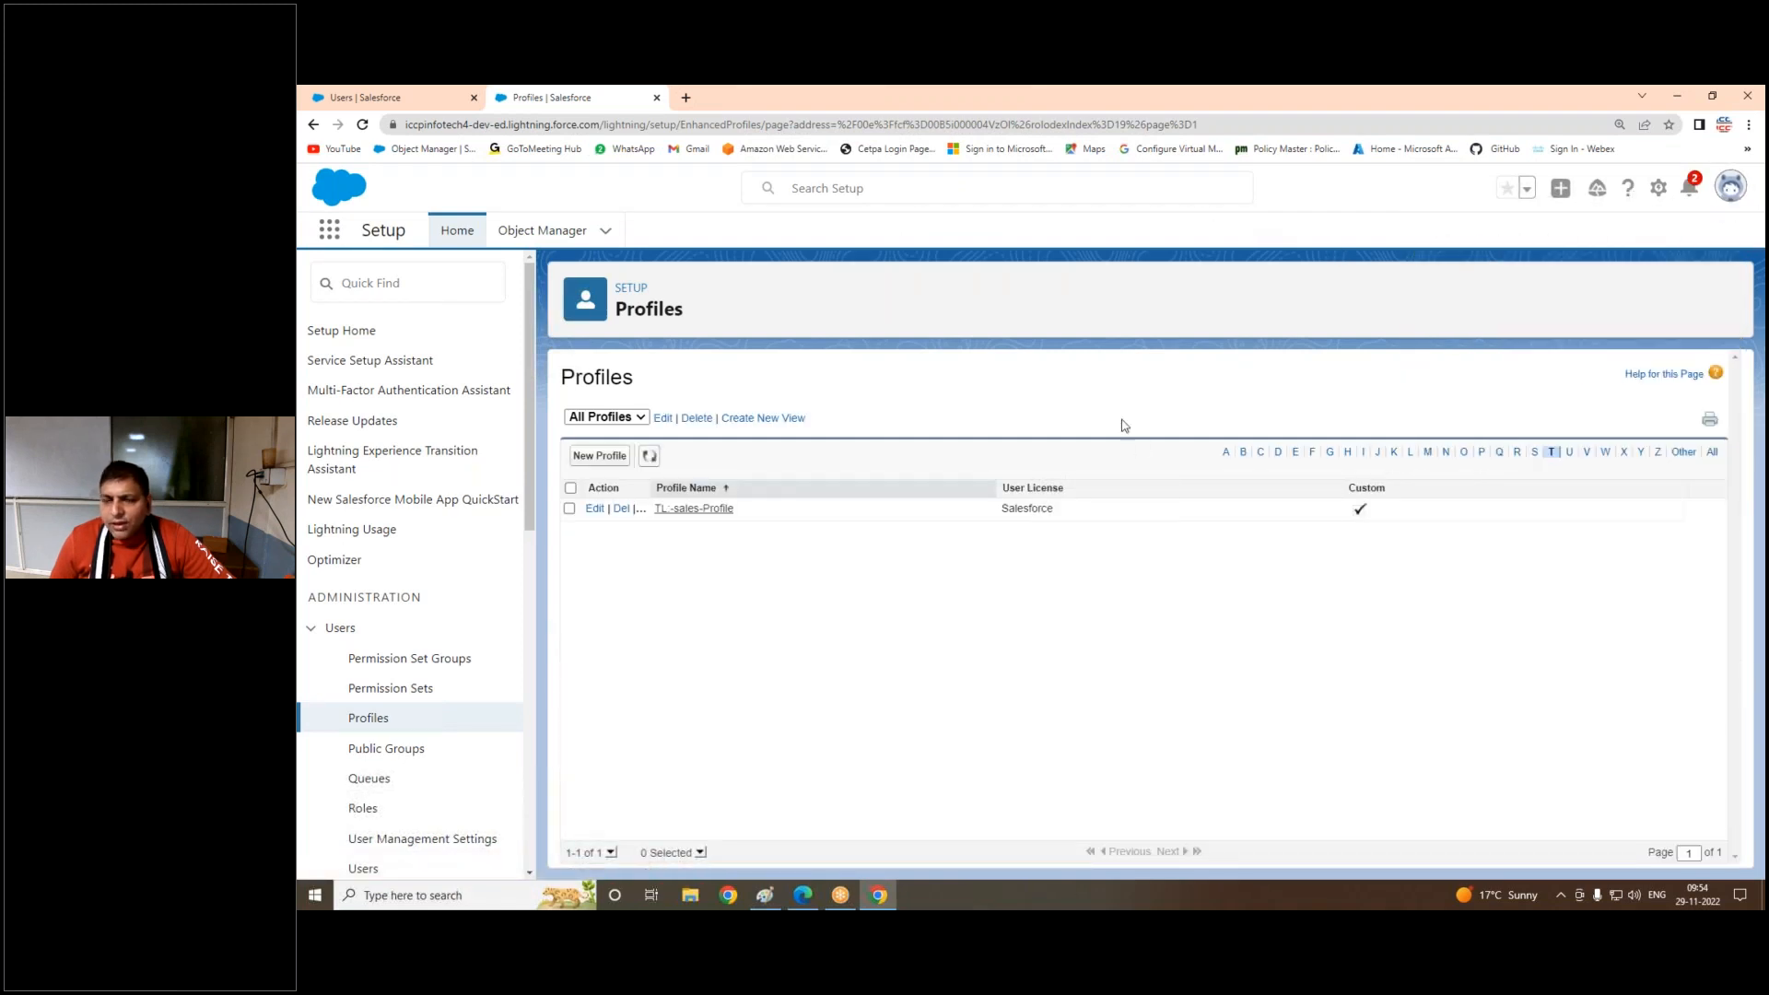
pyautogui.click(329, 227)
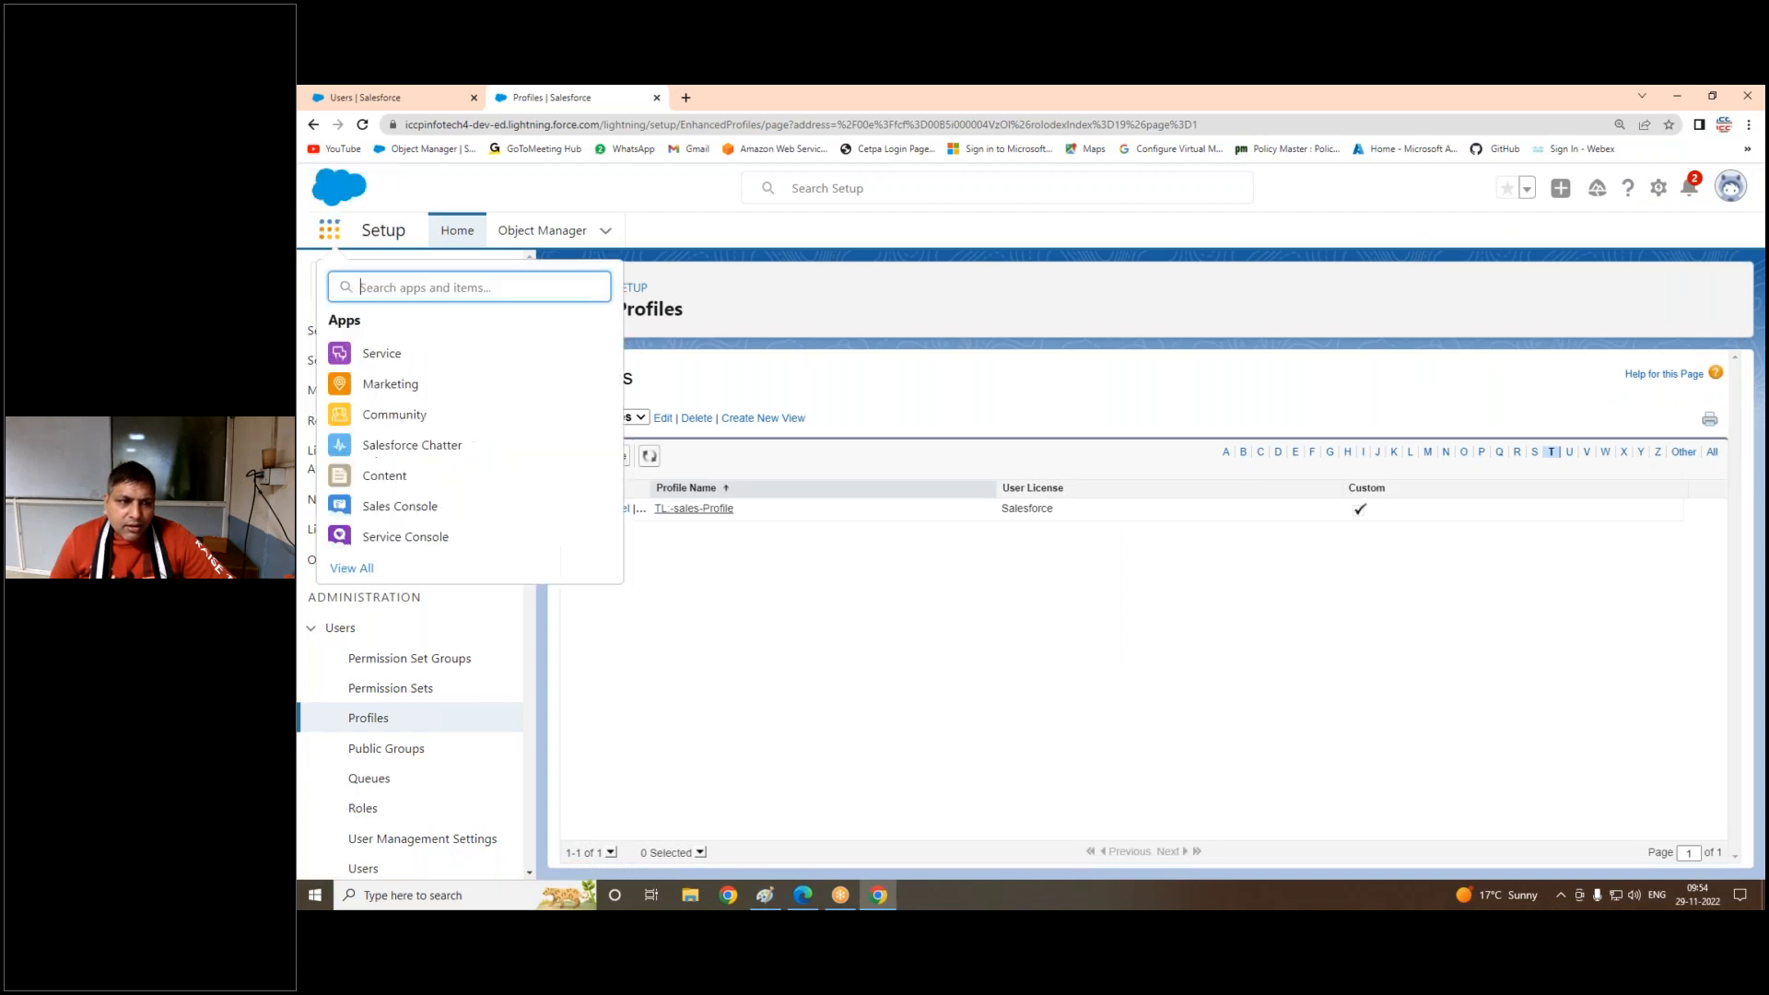
pyautogui.click(348, 573)
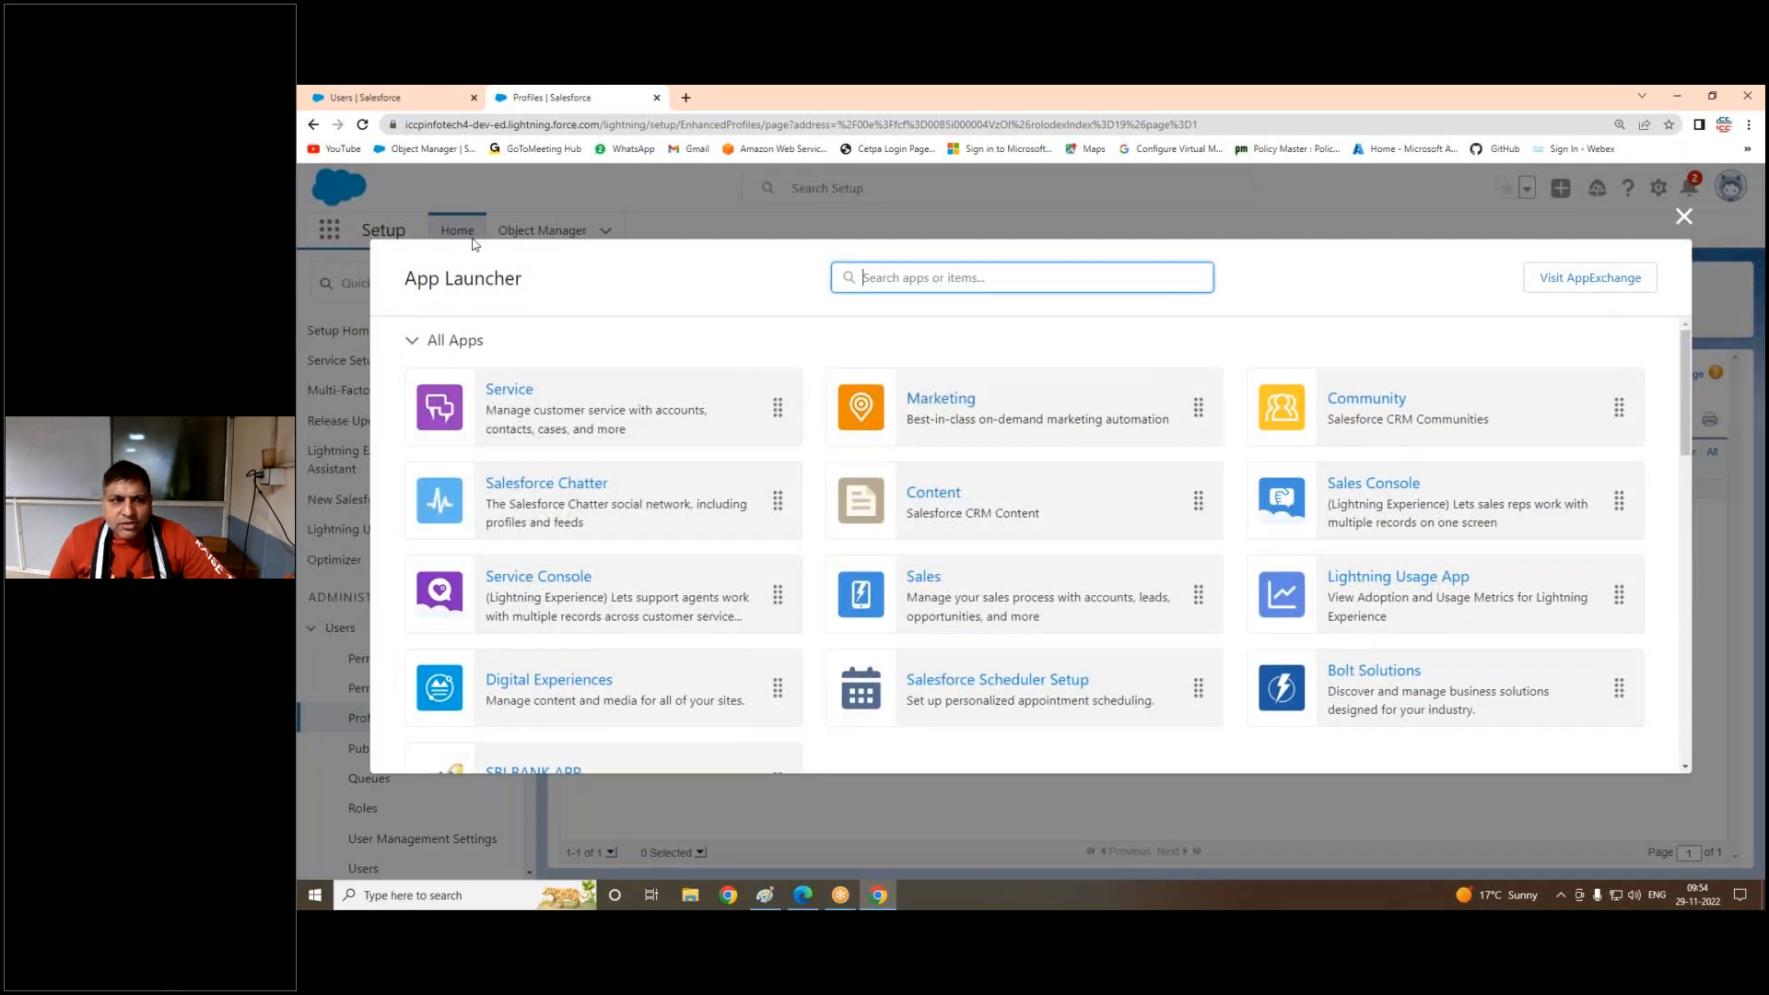
# Step: Switch to the restricted user's Edge session, reload SBI BANK APP, and view the full app list in the App Launcher
pyautogui.click(801, 895)
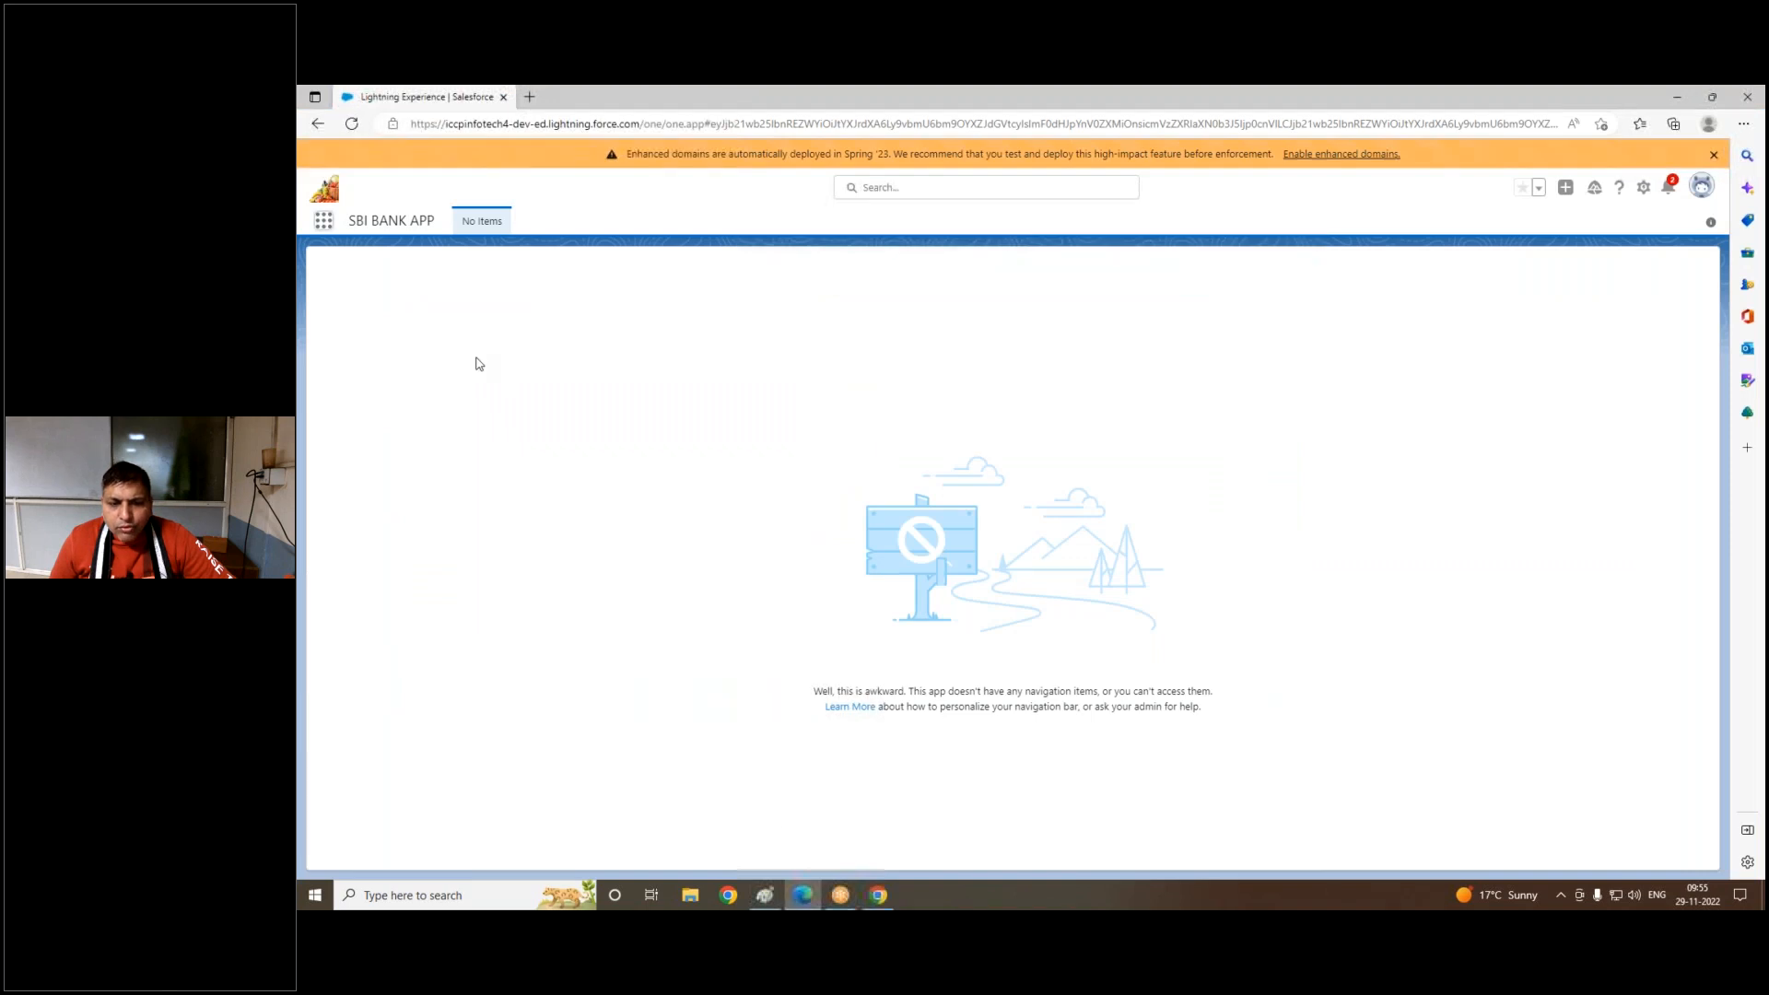
pyautogui.click(352, 124)
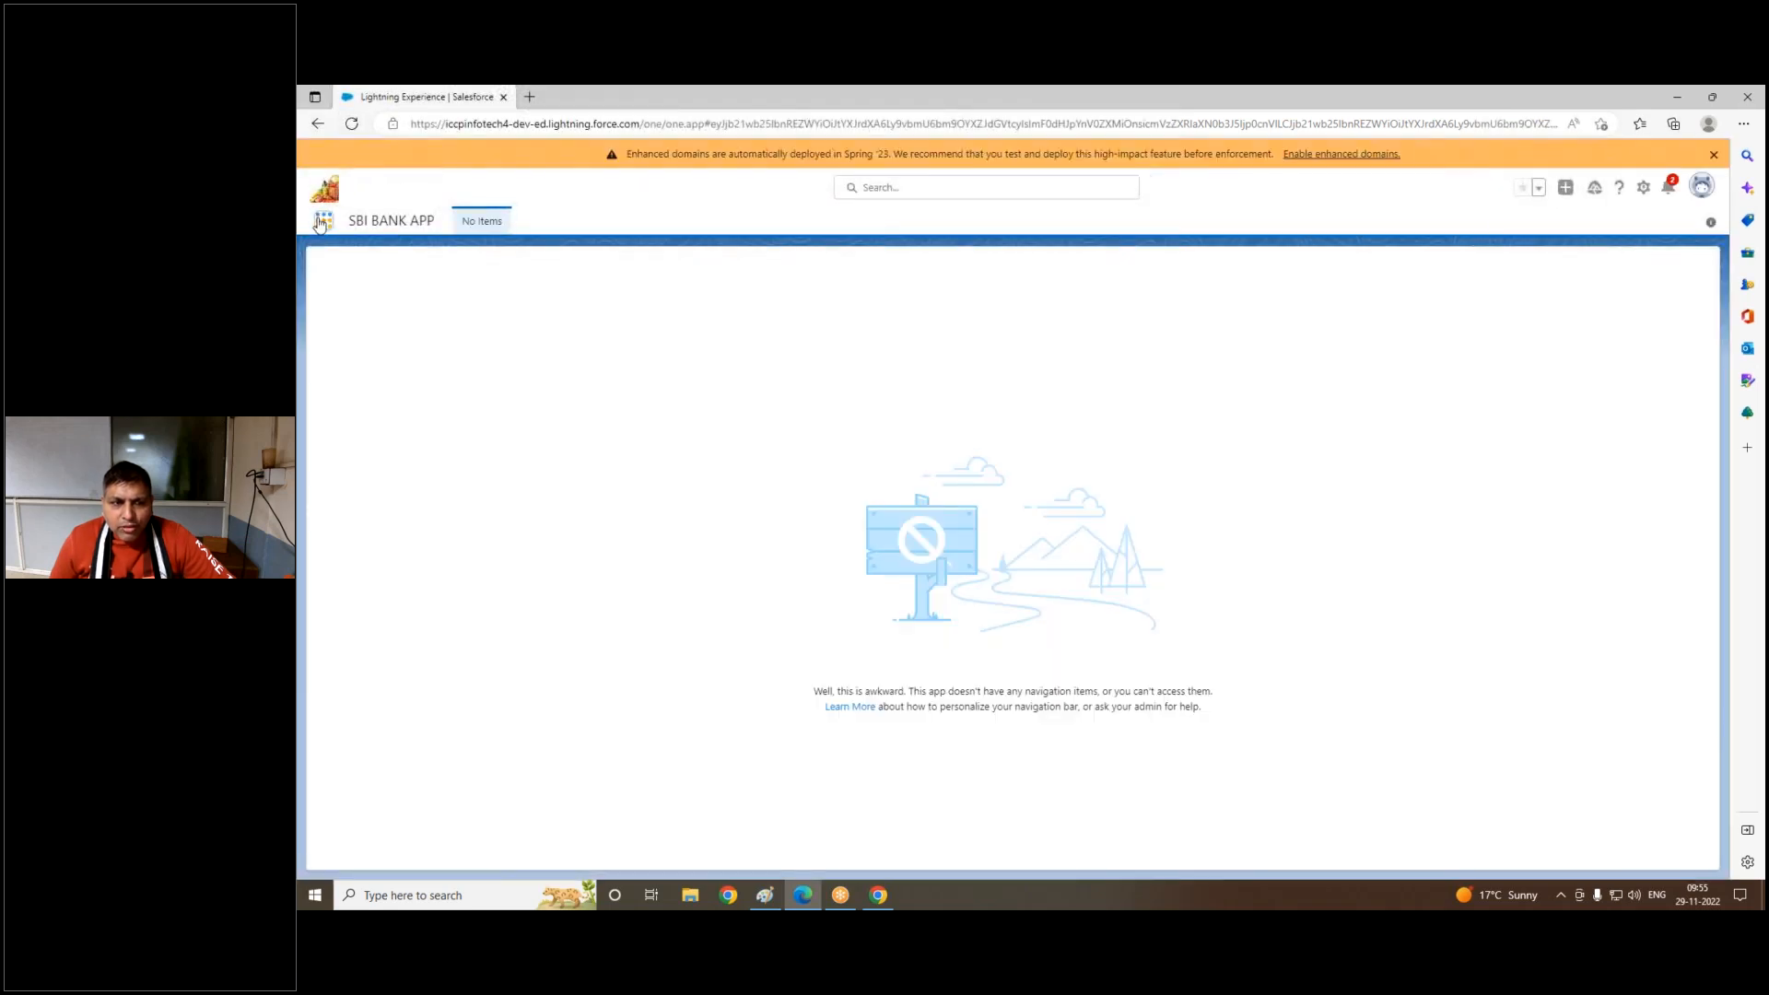
pyautogui.click(320, 224)
pyautogui.click(343, 421)
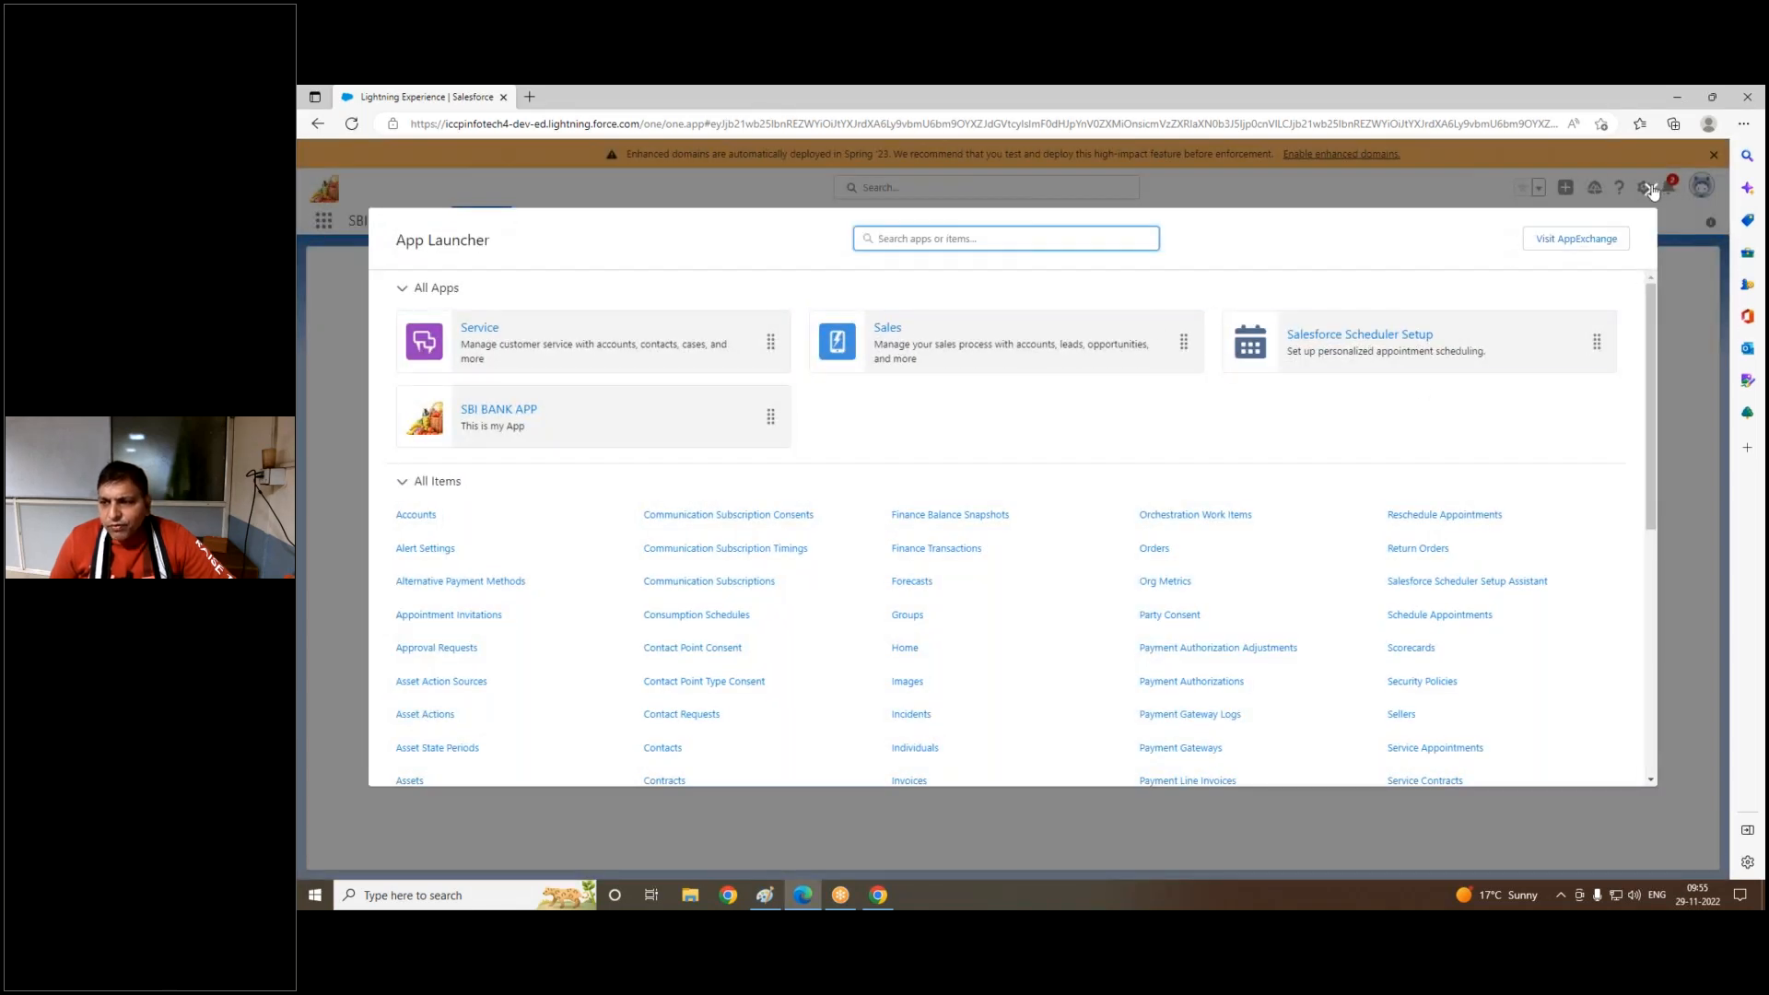
pyautogui.click(1652, 190)
pyautogui.moveTo(847, 900)
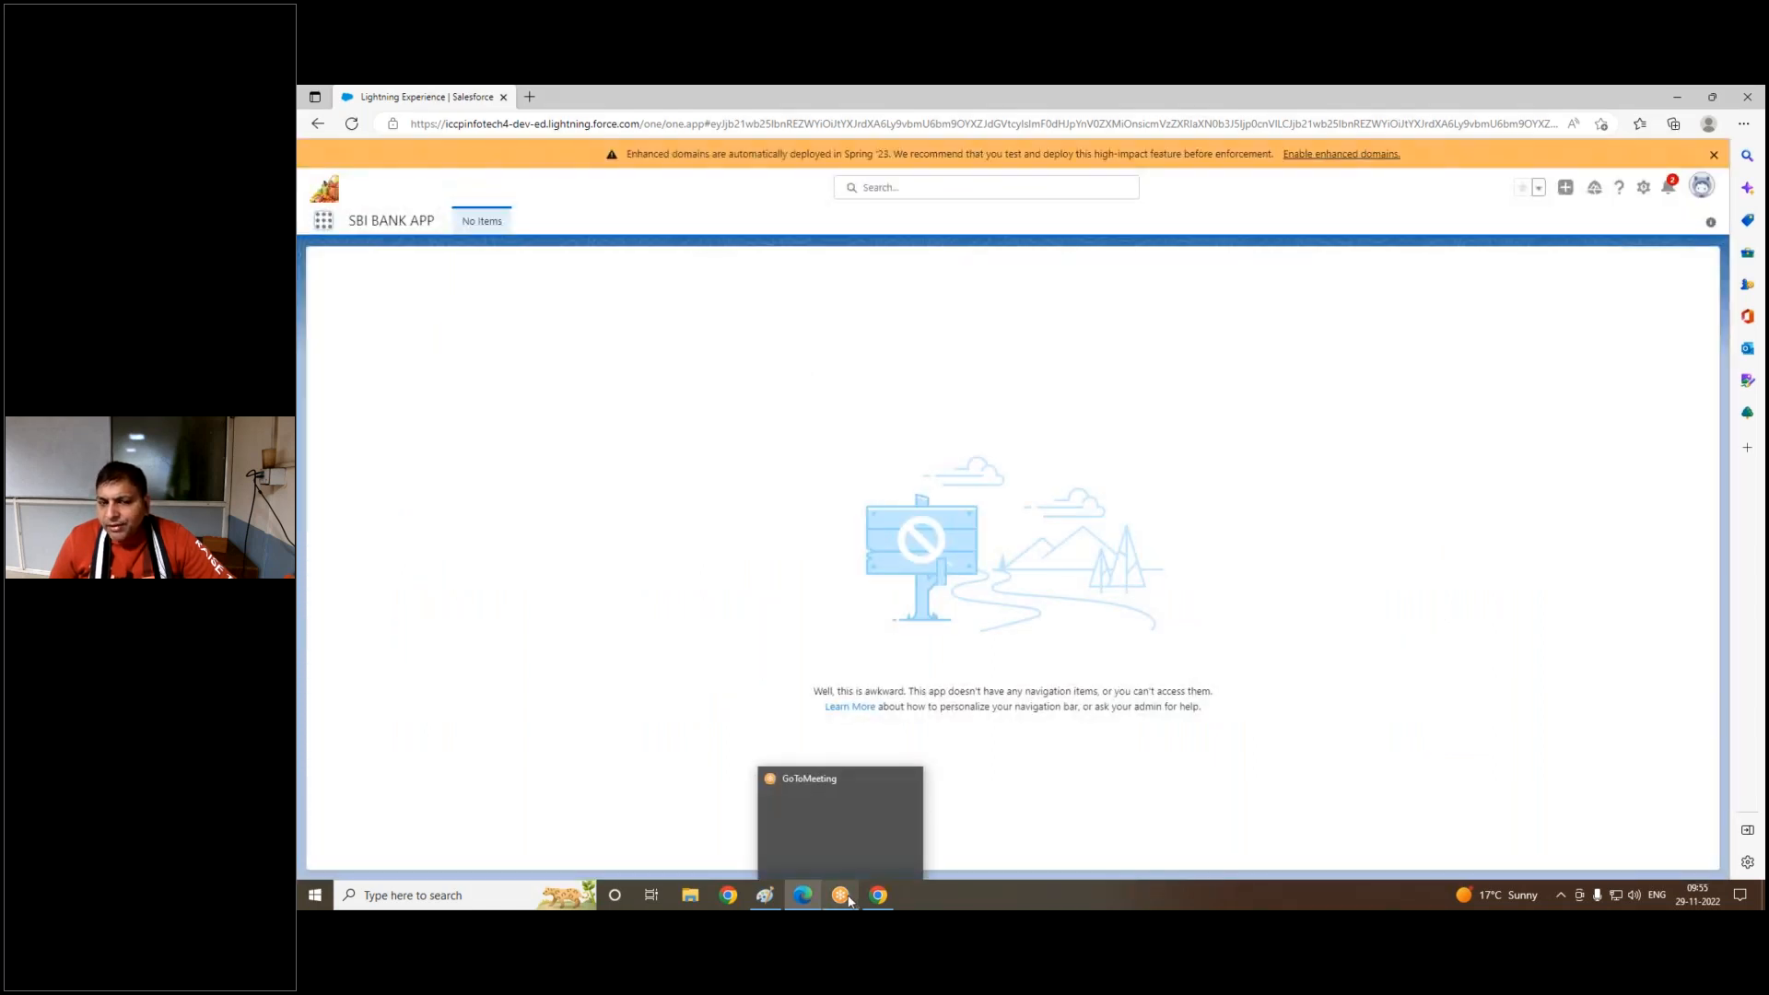
# Step: Switch to Paint and draw a rounded rectangle about 235 × 107 px beside the "create sales force Profile" note
pyautogui.click(765, 895)
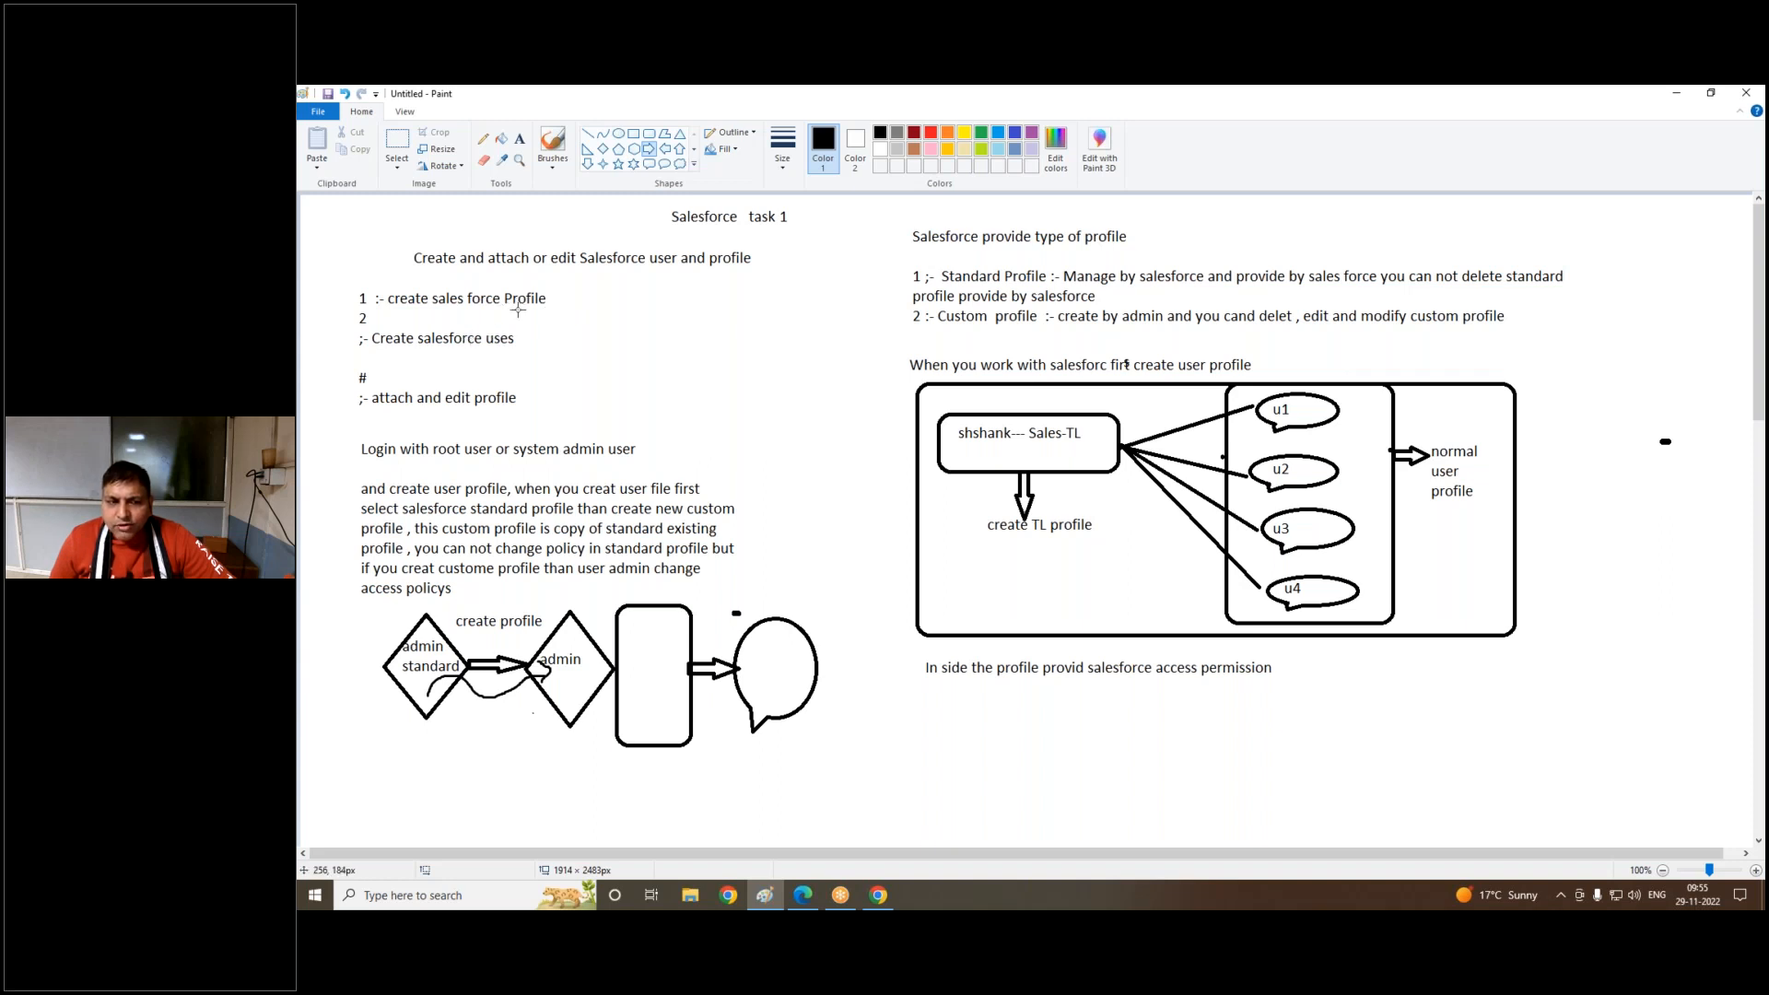
pyautogui.click(648, 132)
pyautogui.moveTo(556, 279)
pyautogui.mouseDown()
pyautogui.moveTo(565, 378)
pyautogui.moveTo(737, 359)
pyautogui.mouseUp()
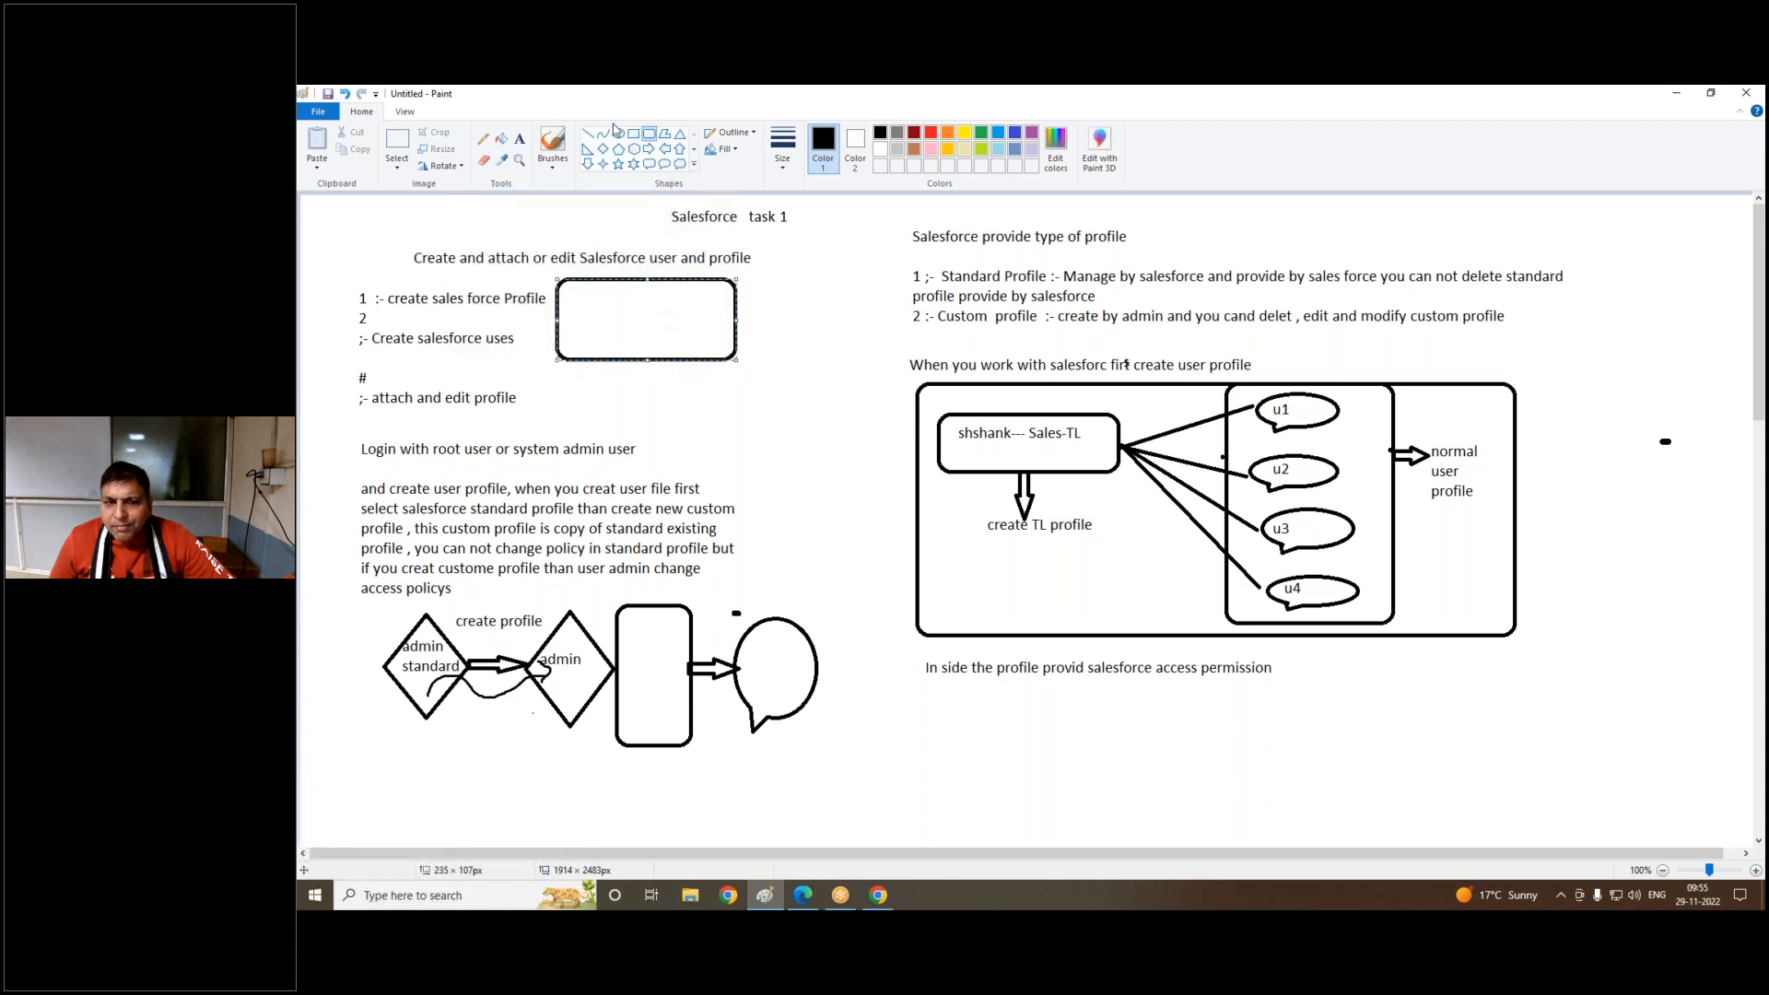
# Step: Label the new rounded rectangle with the text "user--- work profile"
pyautogui.click(519, 138)
pyautogui.click(573, 301)
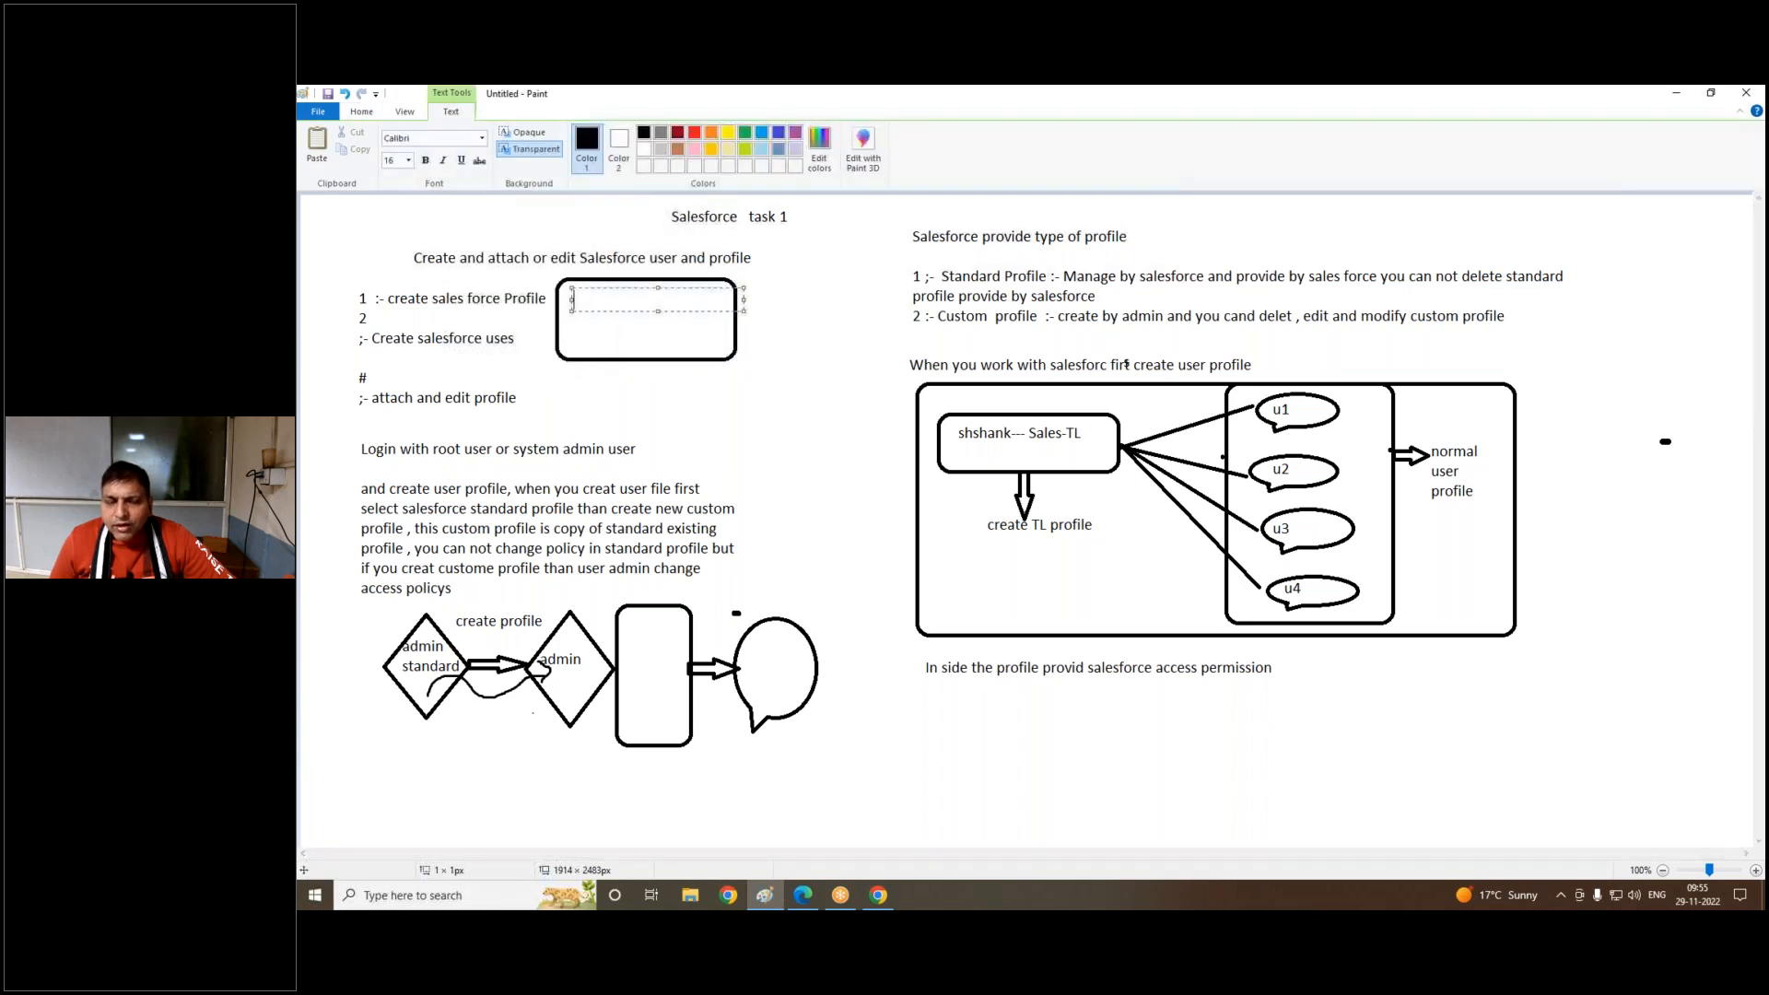
pyautogui.write('user')
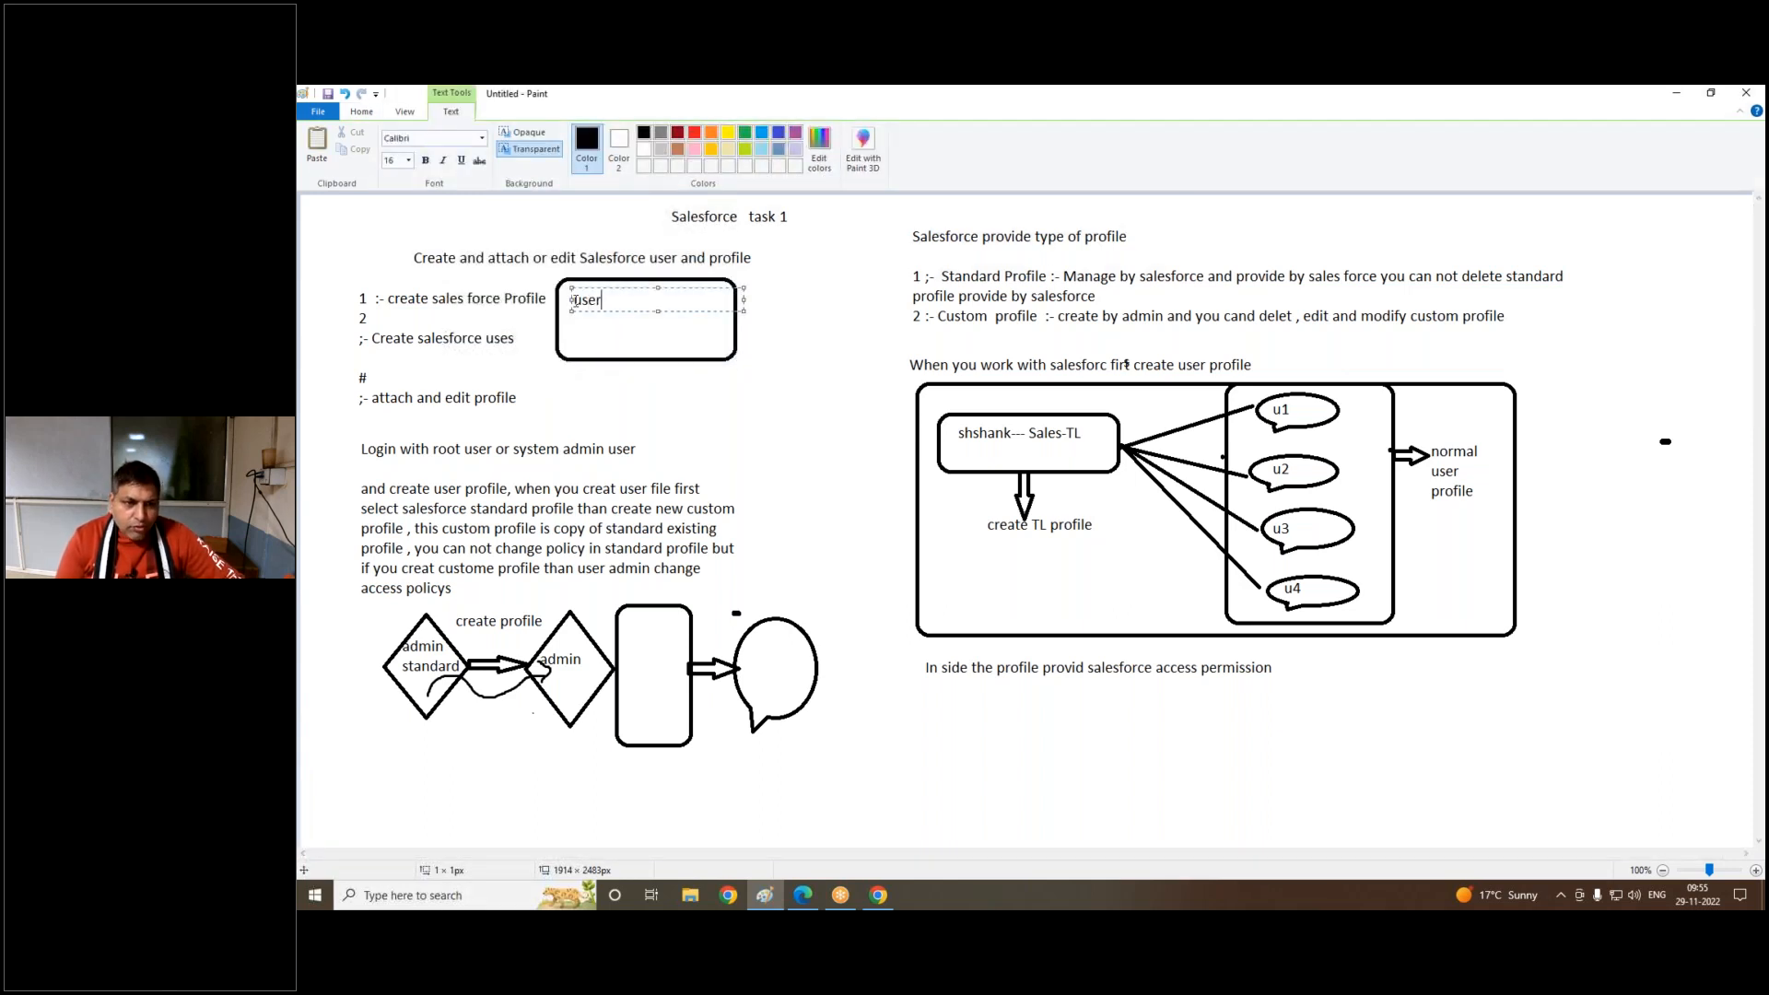
pyautogui.write('--- ork profile')
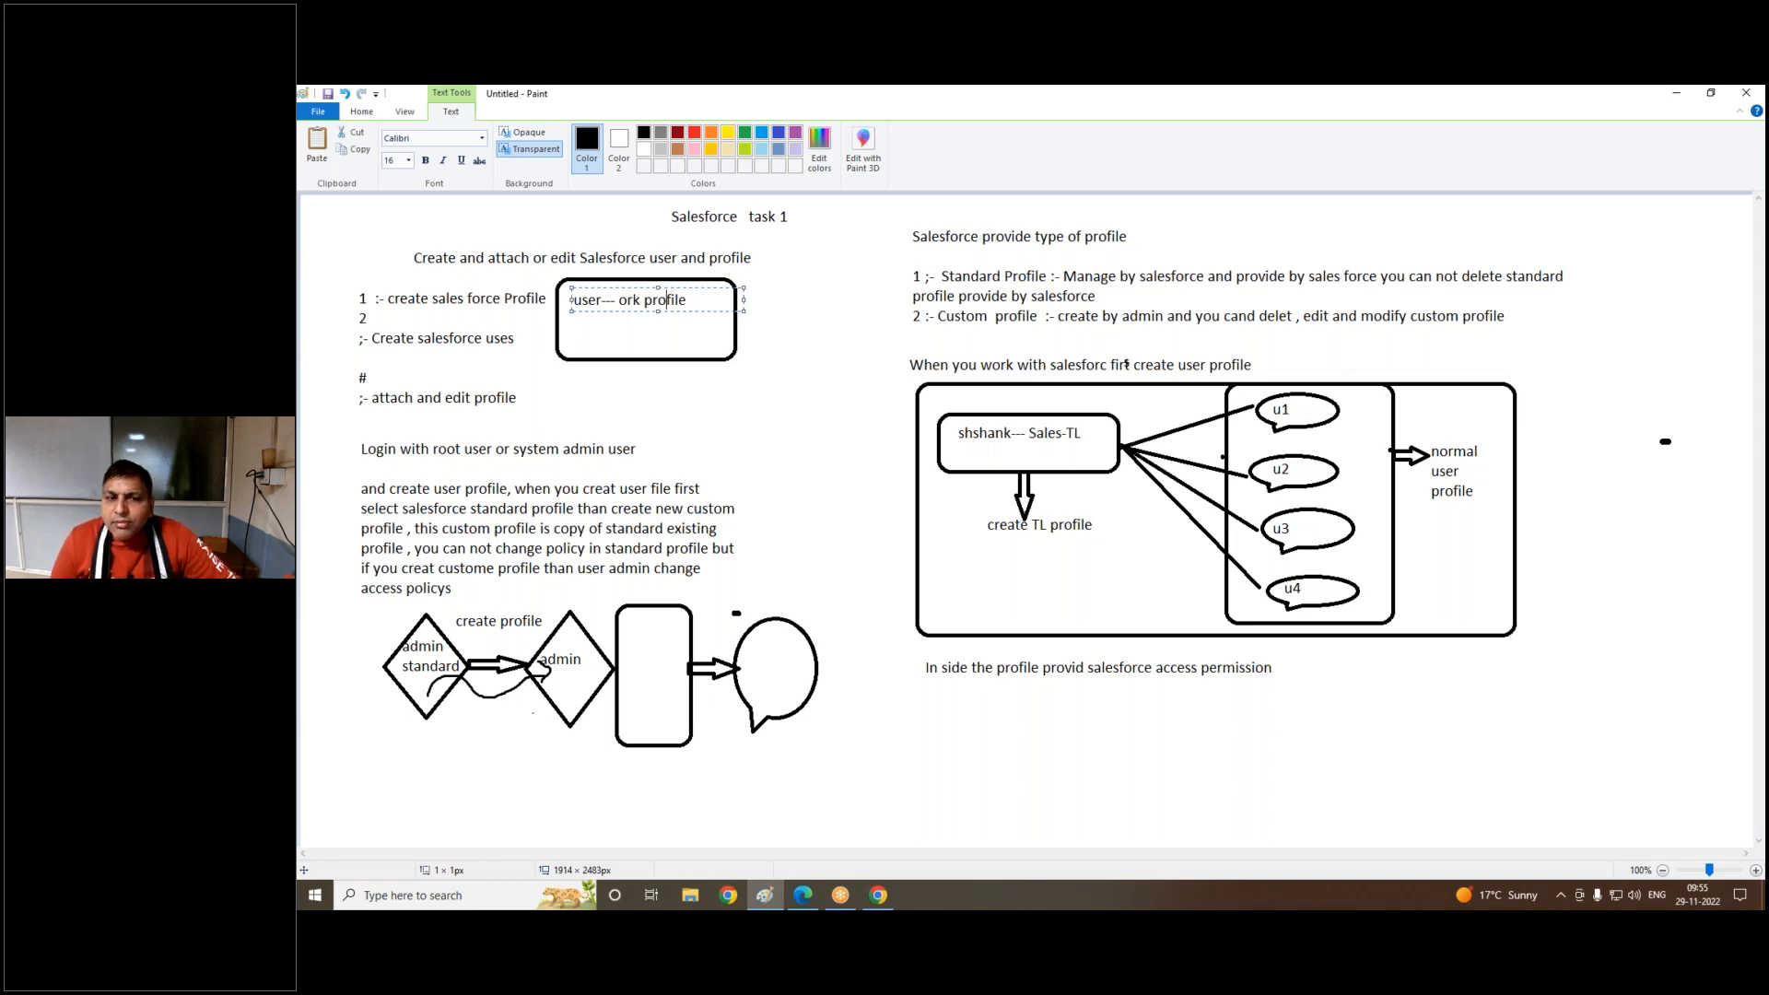
pyautogui.write('w')
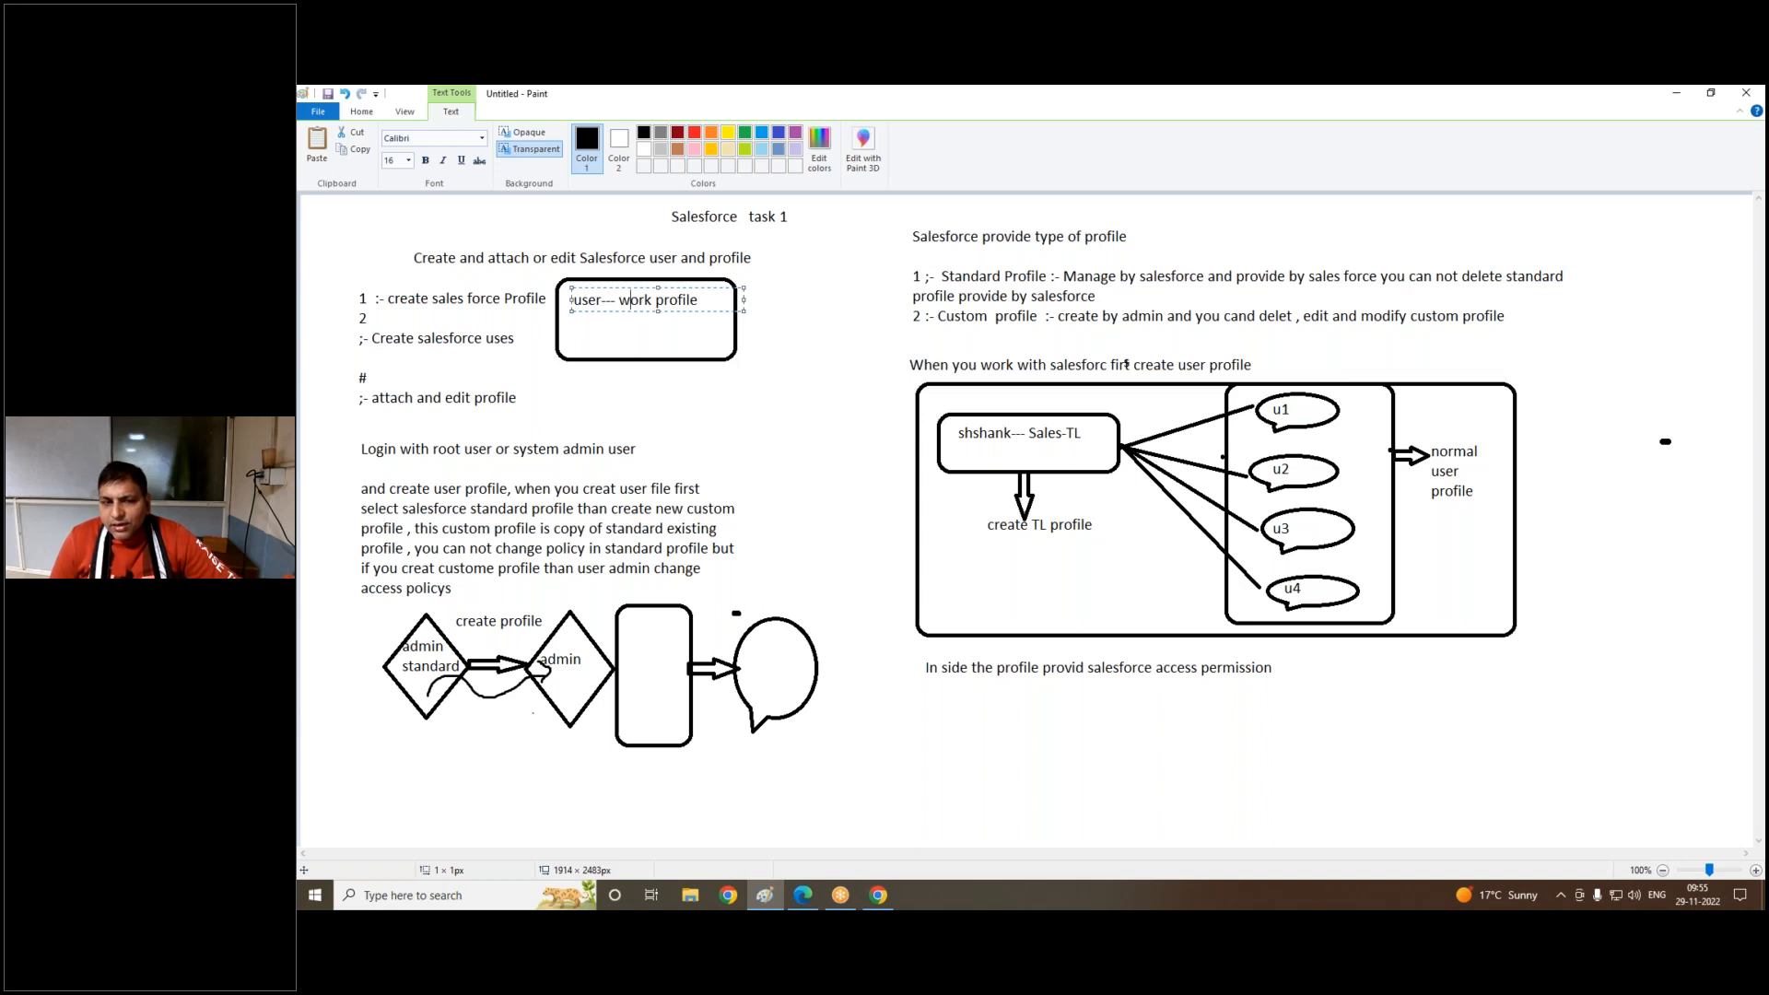
pyautogui.click(622, 322)
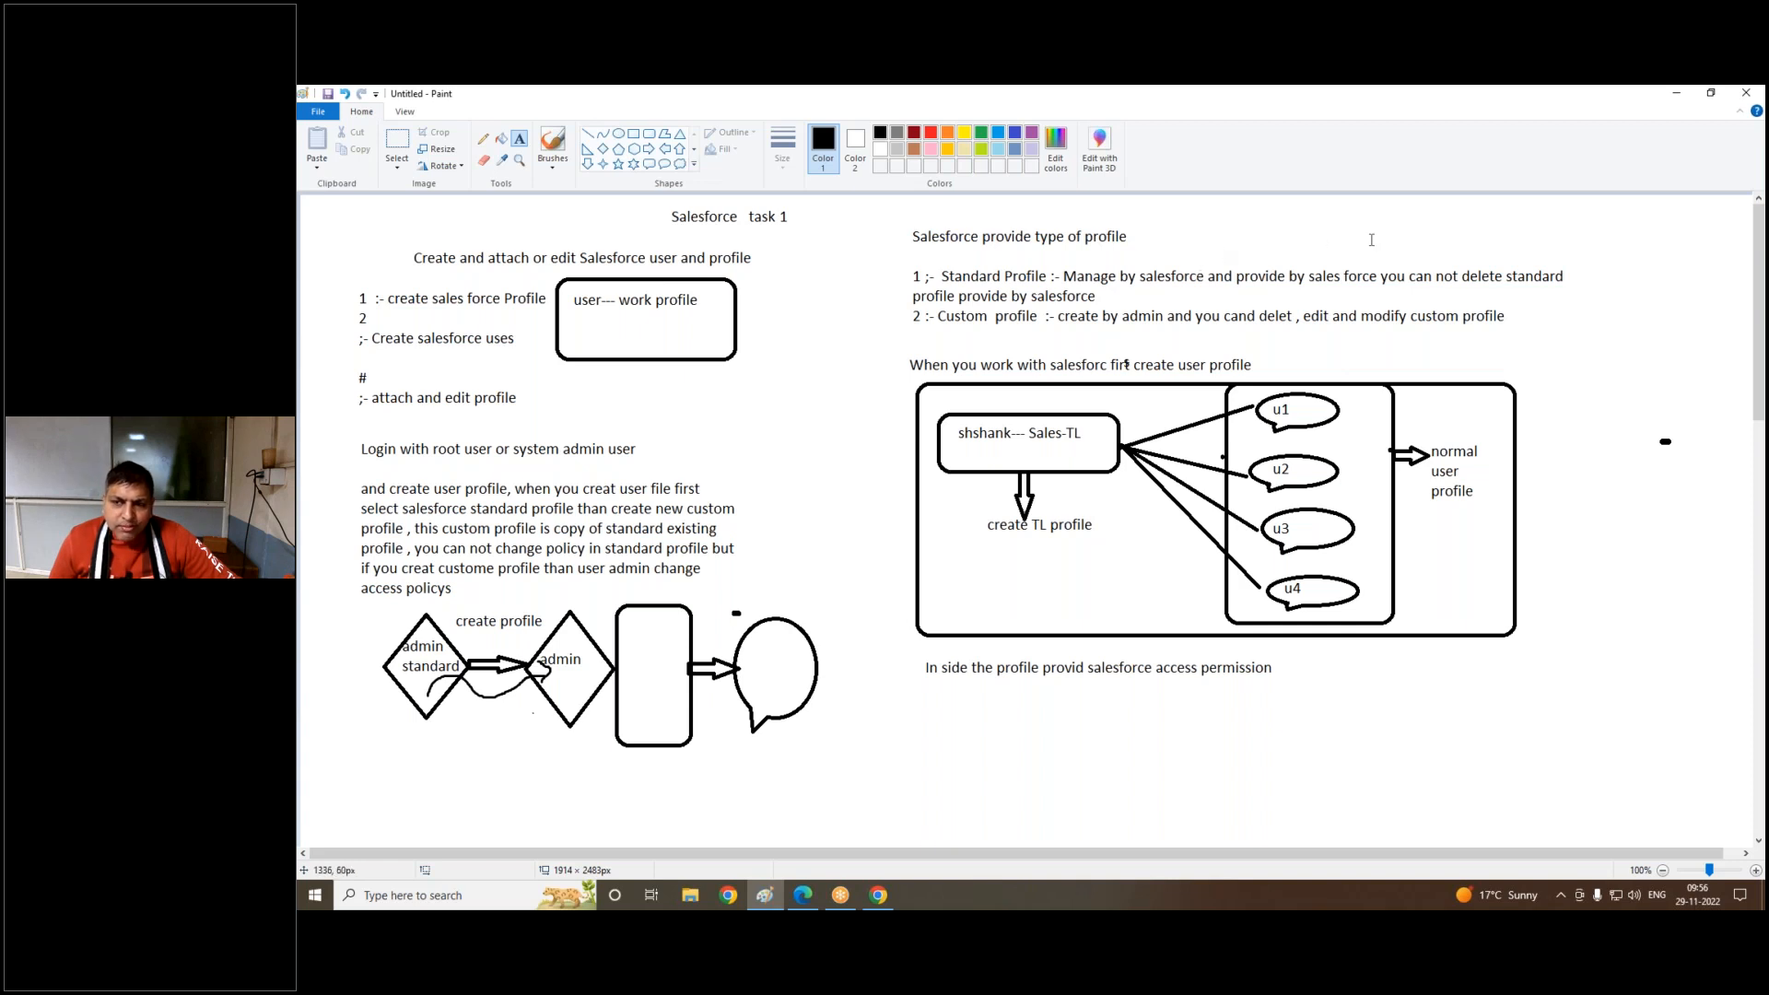
pyautogui.click(1461, 112)
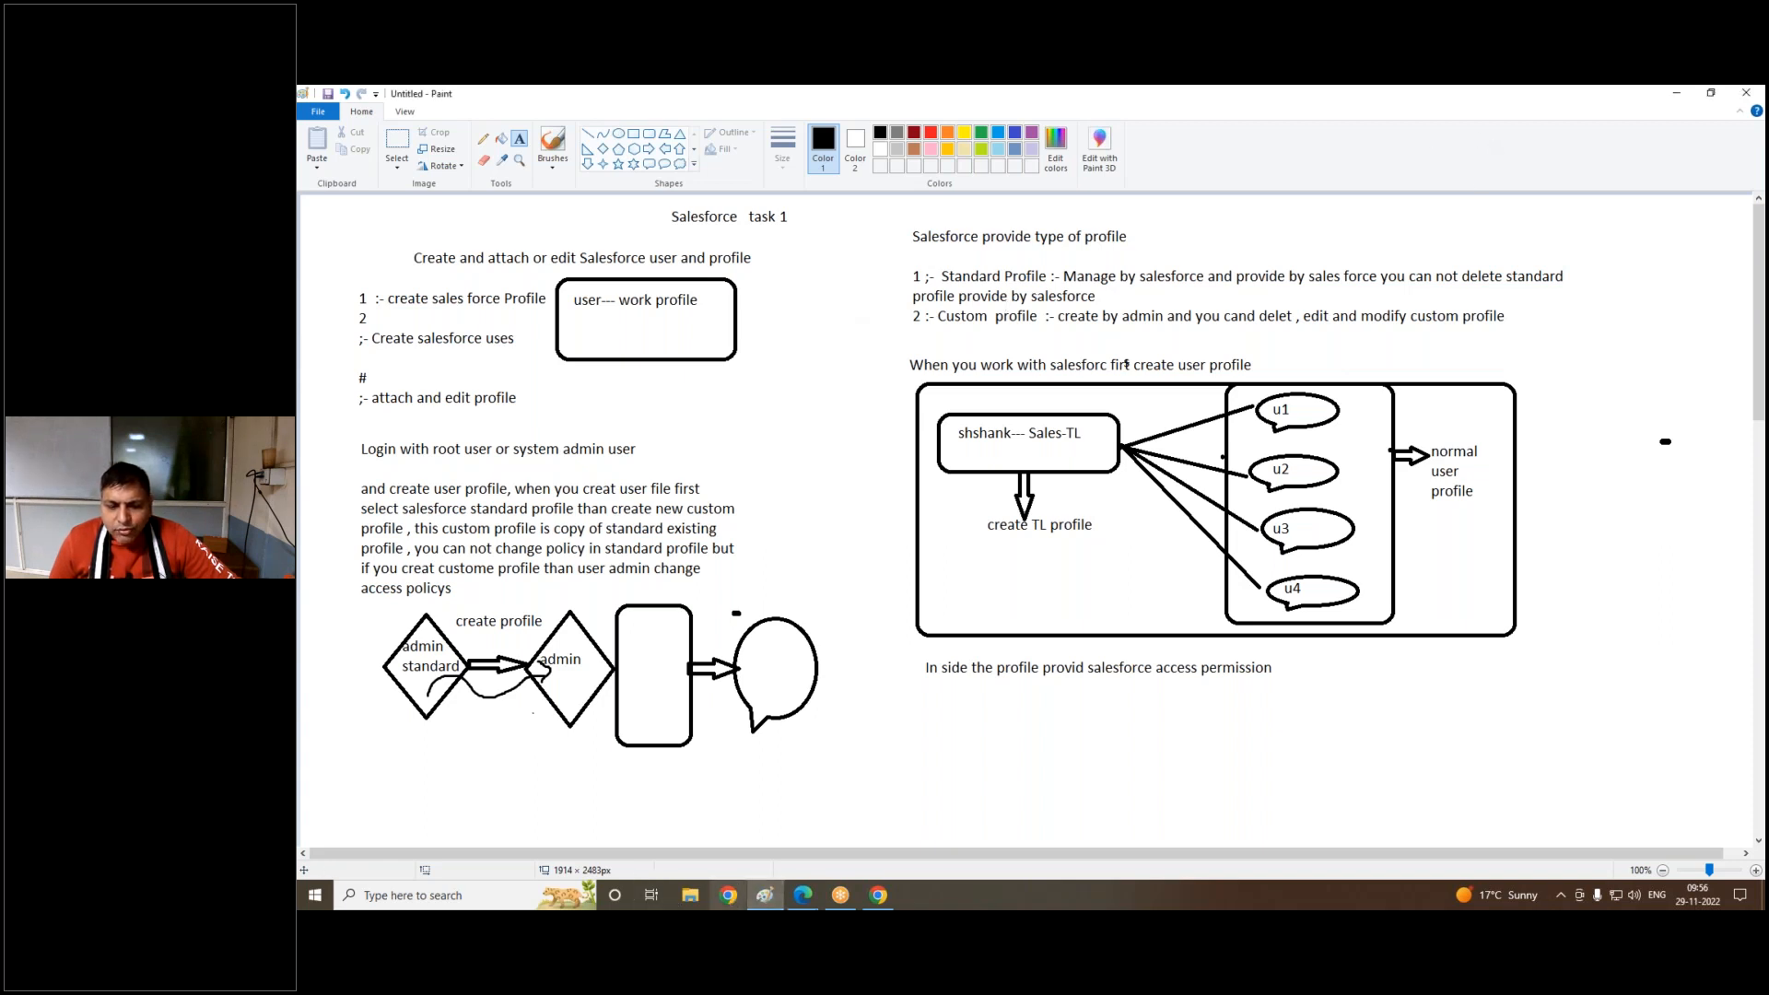
# Step: Switch to the administrator's Salesforce Setup in Chrome and open the user with the CFO role for editing
pyautogui.click(878, 895)
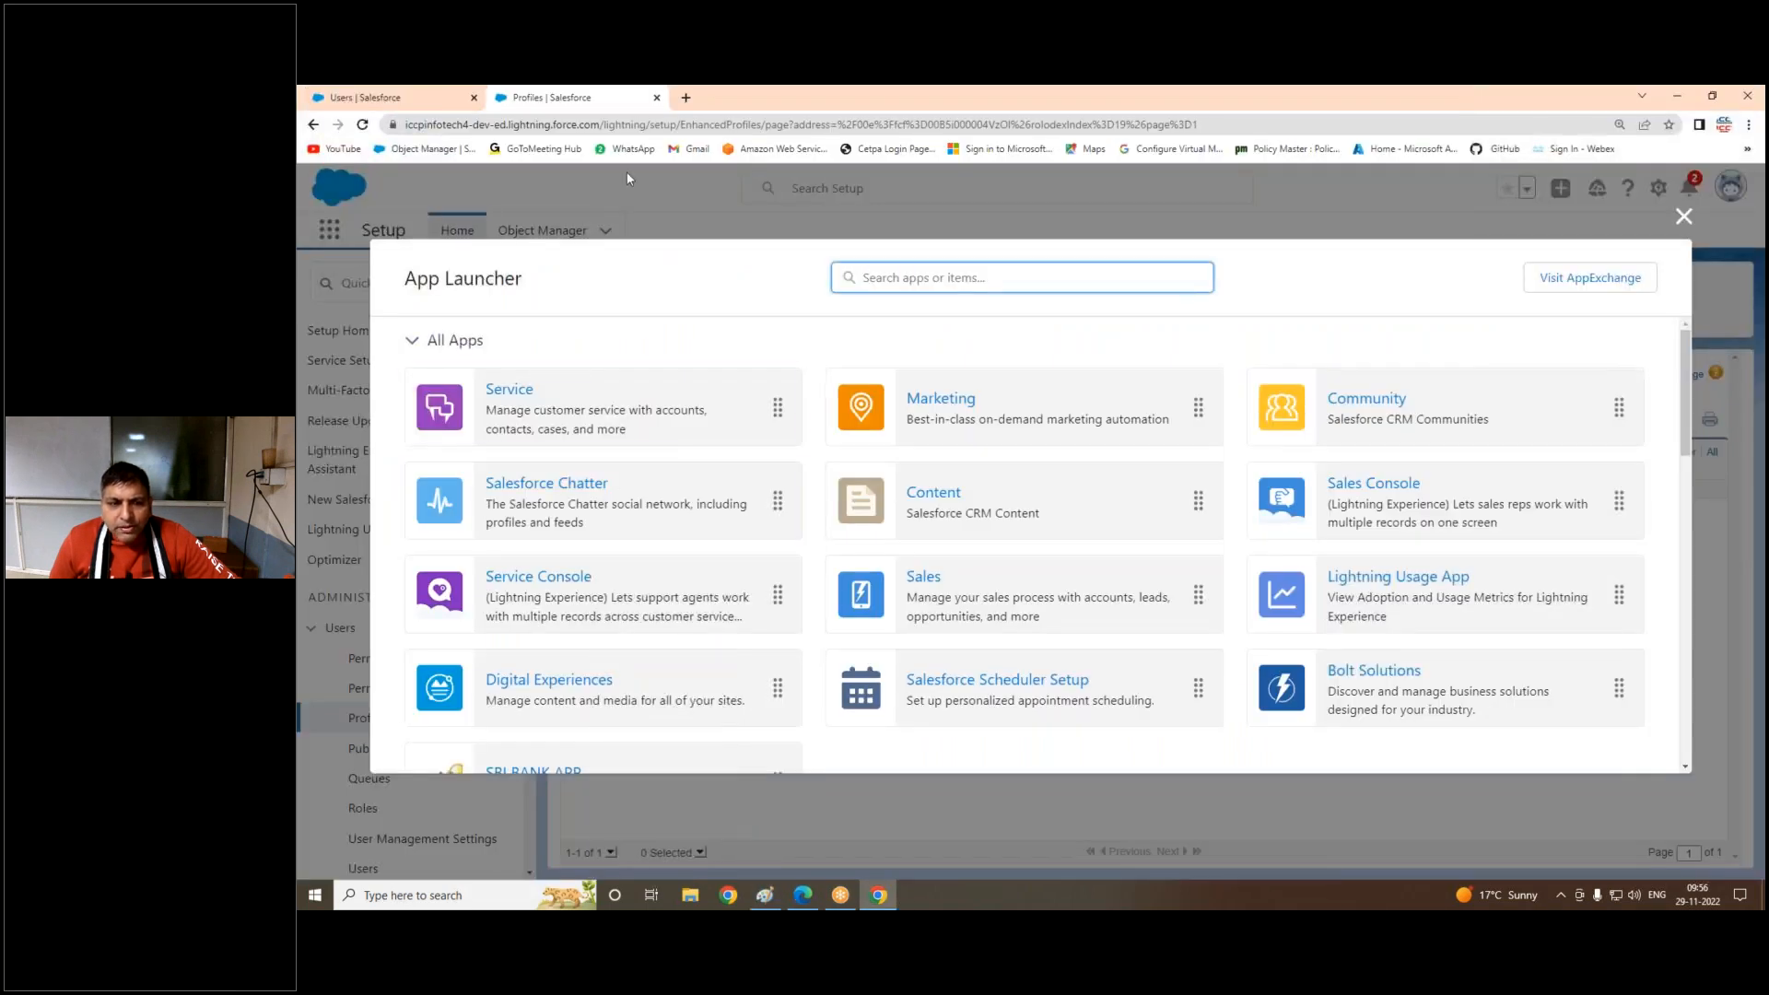
pyautogui.click(1683, 218)
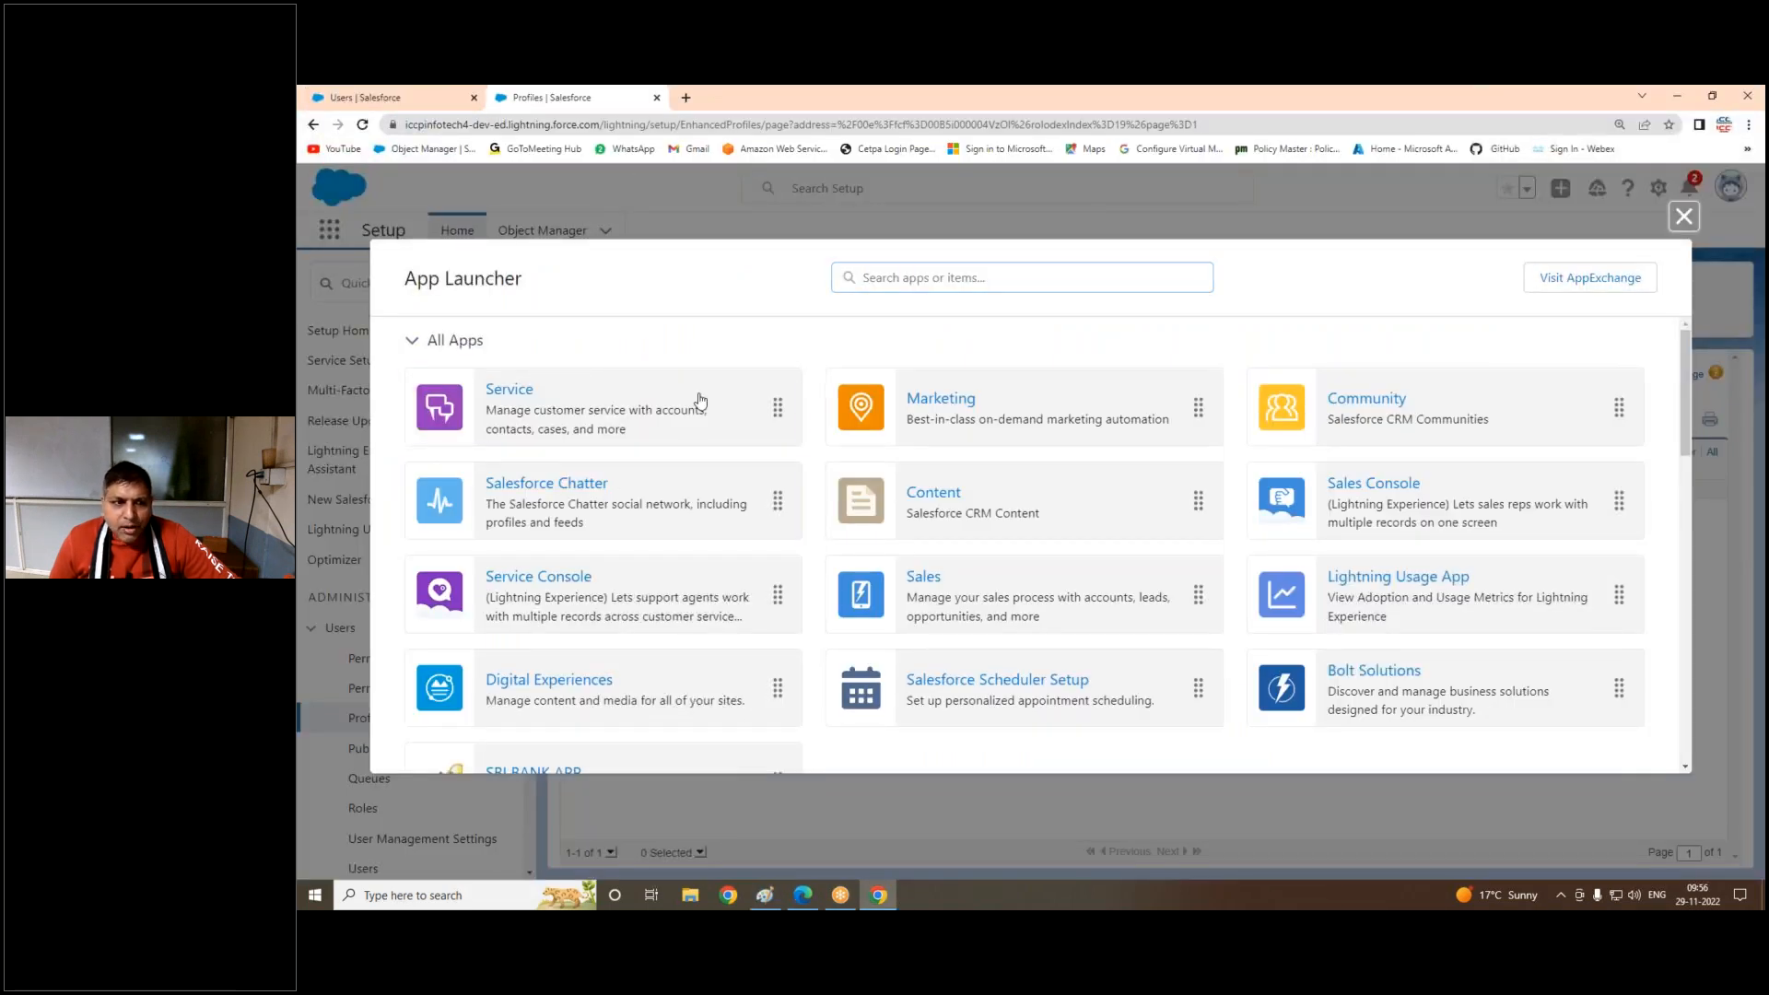
pyautogui.scroll(-3, 360, 737)
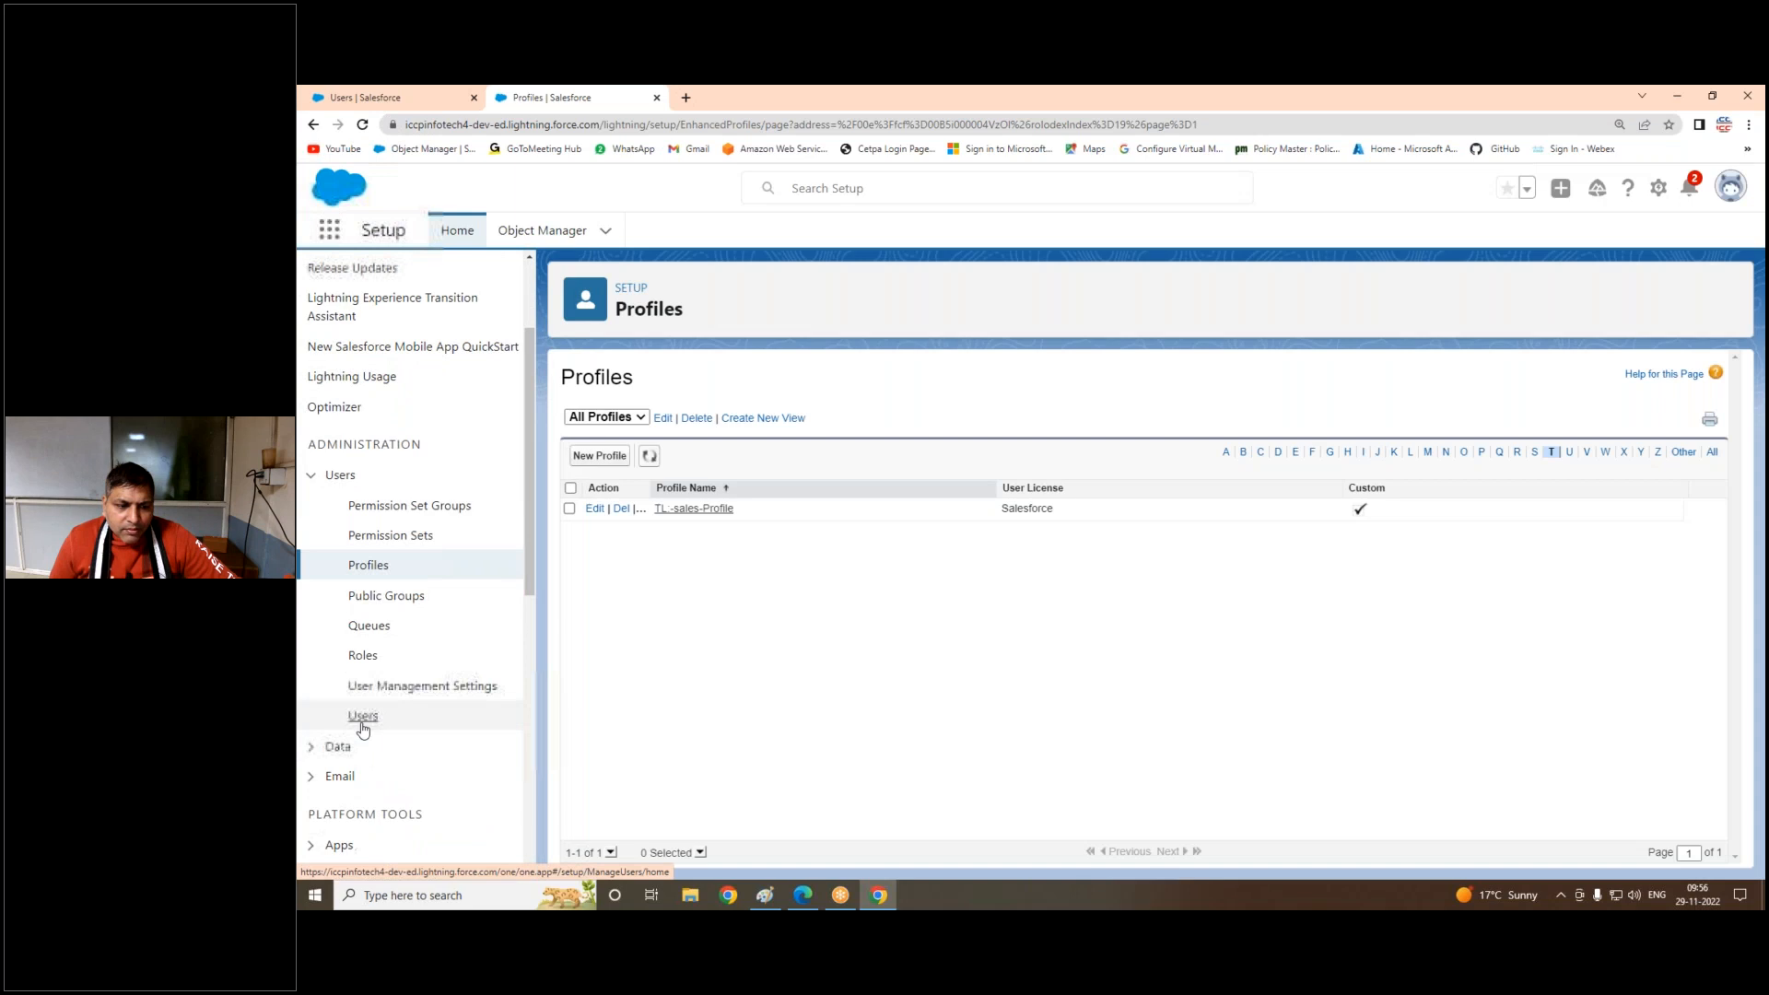
pyautogui.click(364, 727)
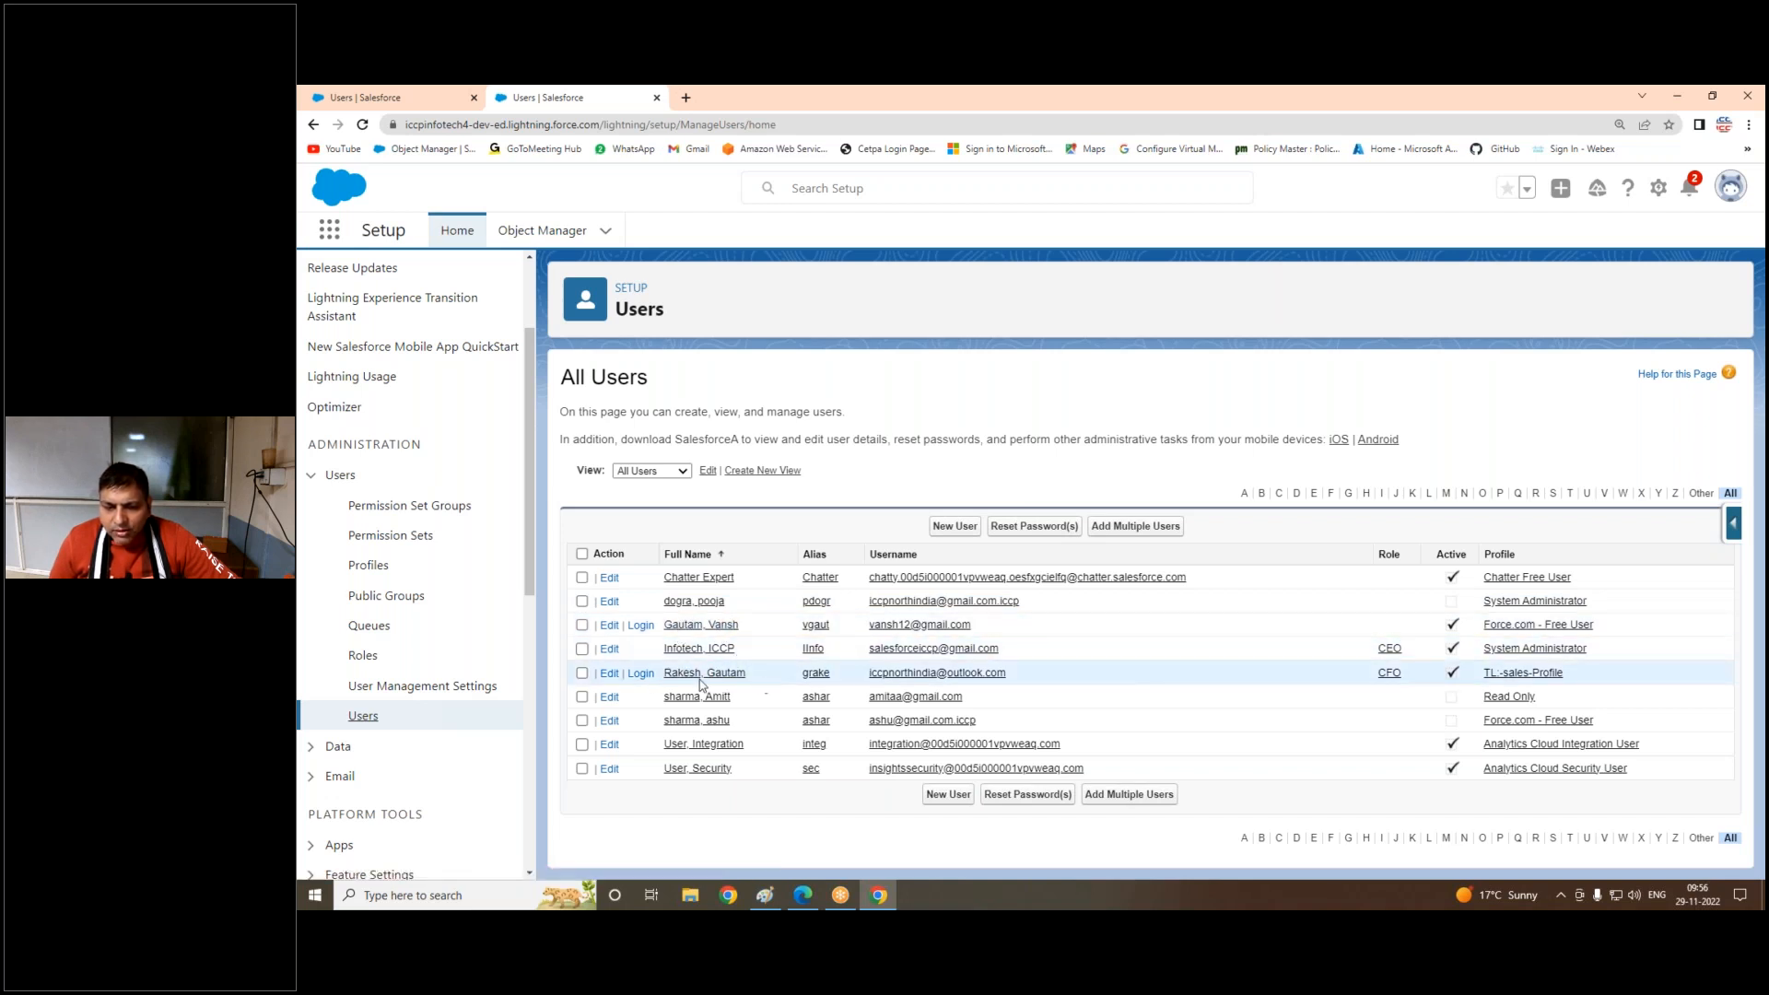
pyautogui.click(608, 676)
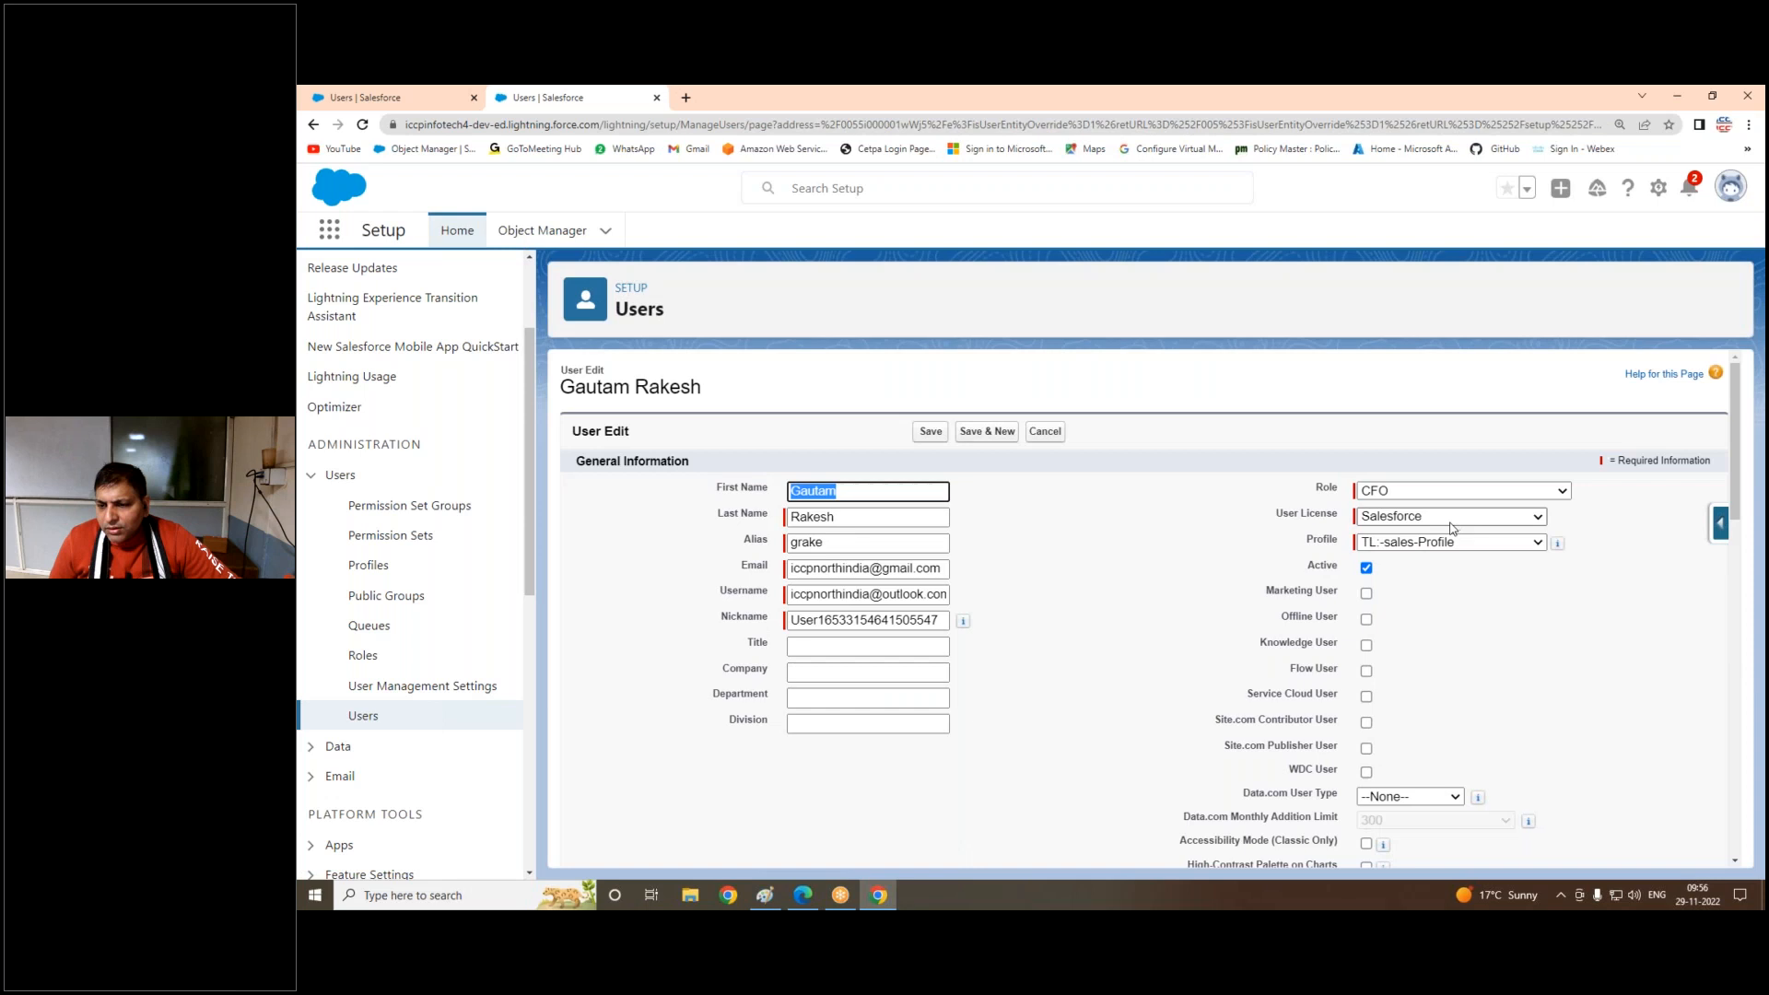
# Step: Set the CFO user's license to Force.com - Free with the Force.com - Free User profile, and save the user
pyautogui.click(1448, 518)
pyautogui.click(1423, 546)
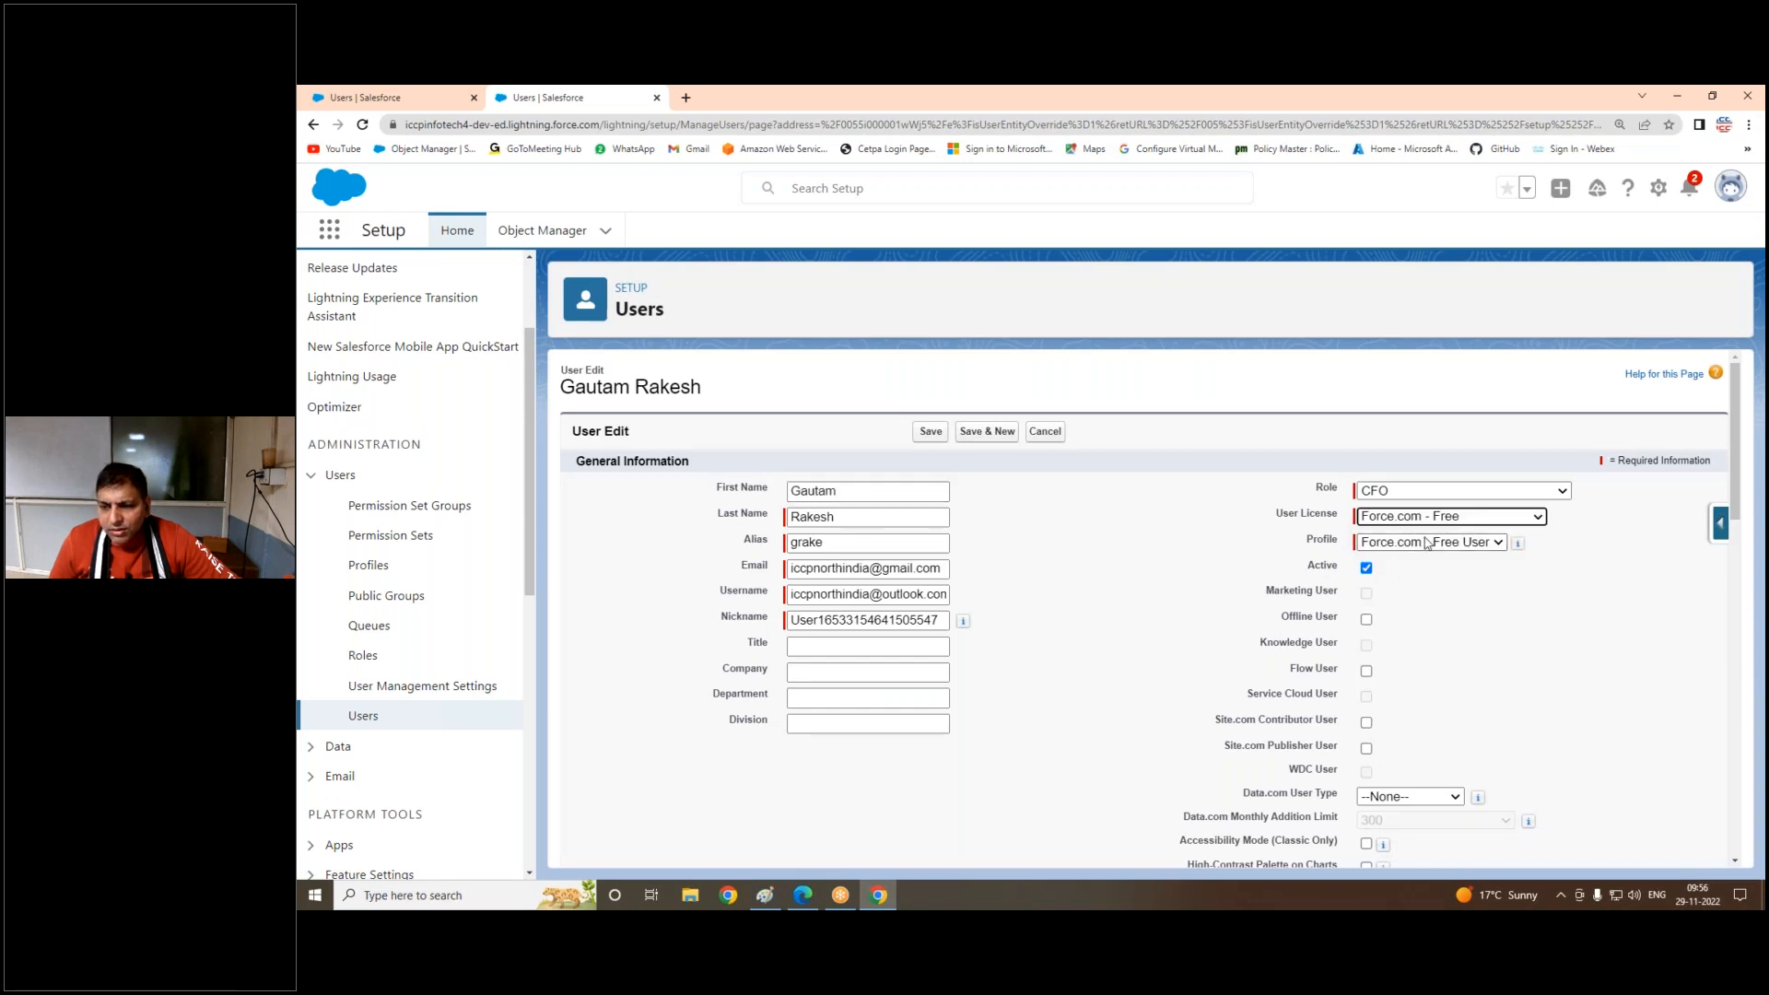
pyautogui.click(1426, 545)
pyautogui.click(1426, 545)
pyautogui.click(1426, 545)
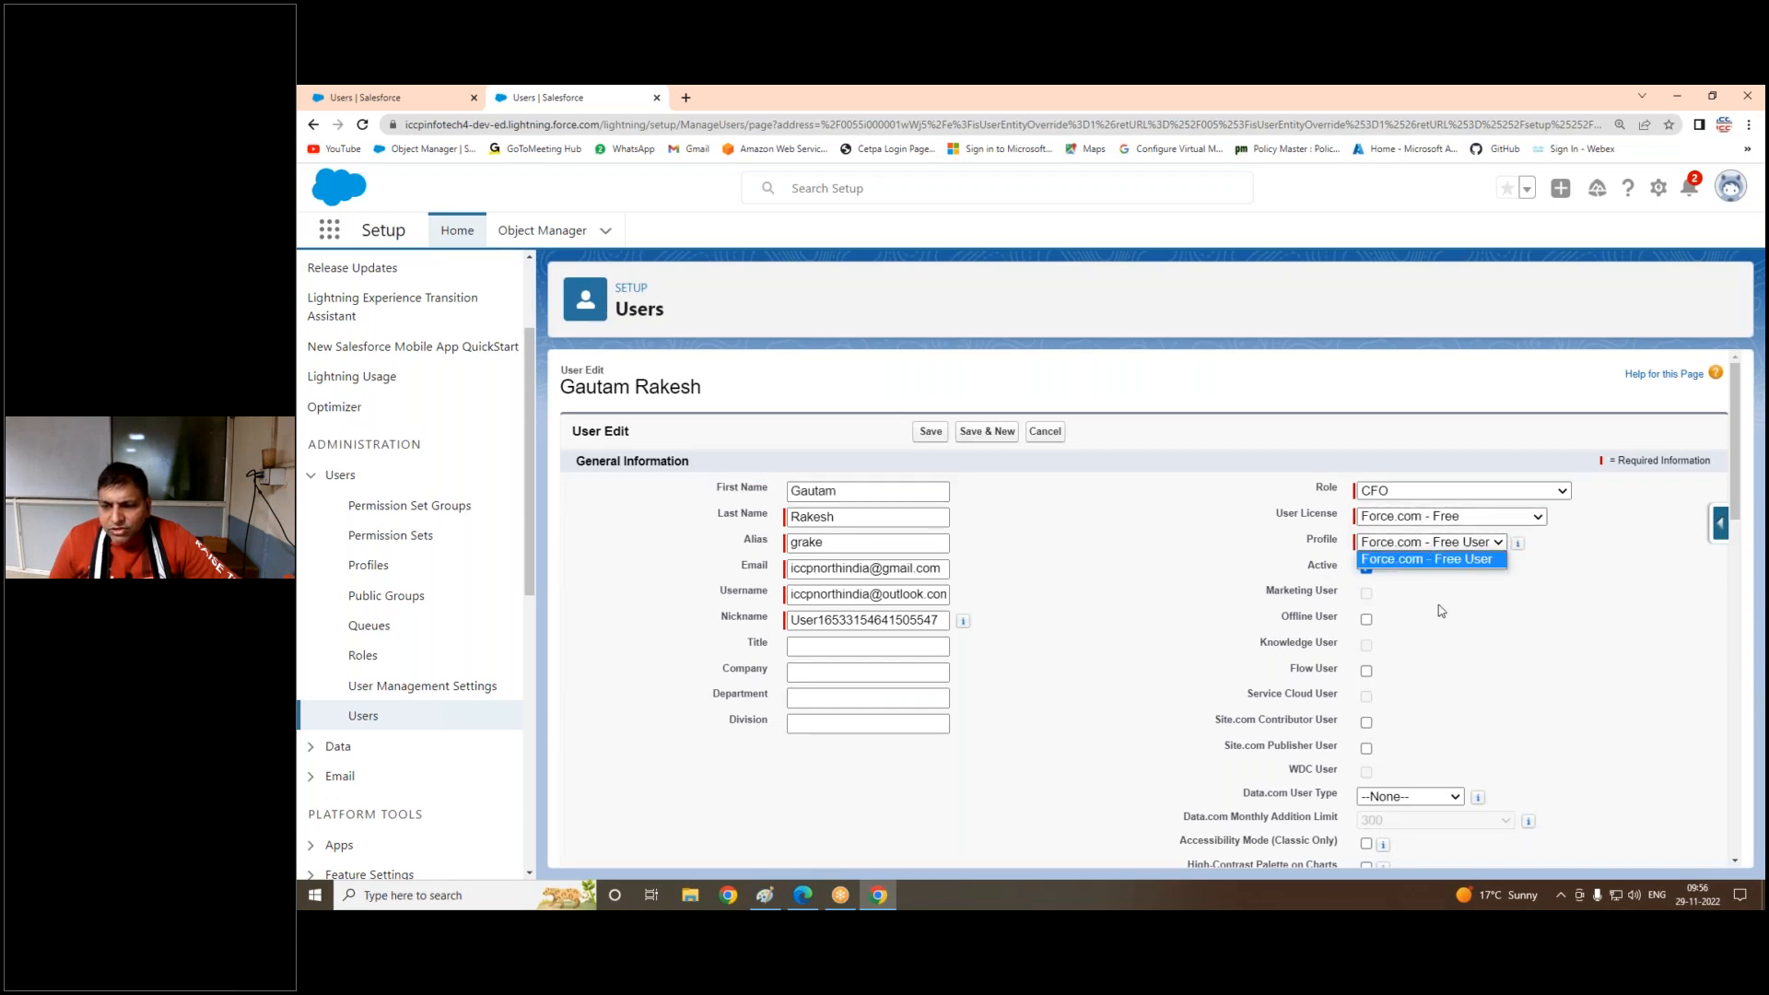
pyautogui.click(1457, 667)
pyautogui.click(927, 429)
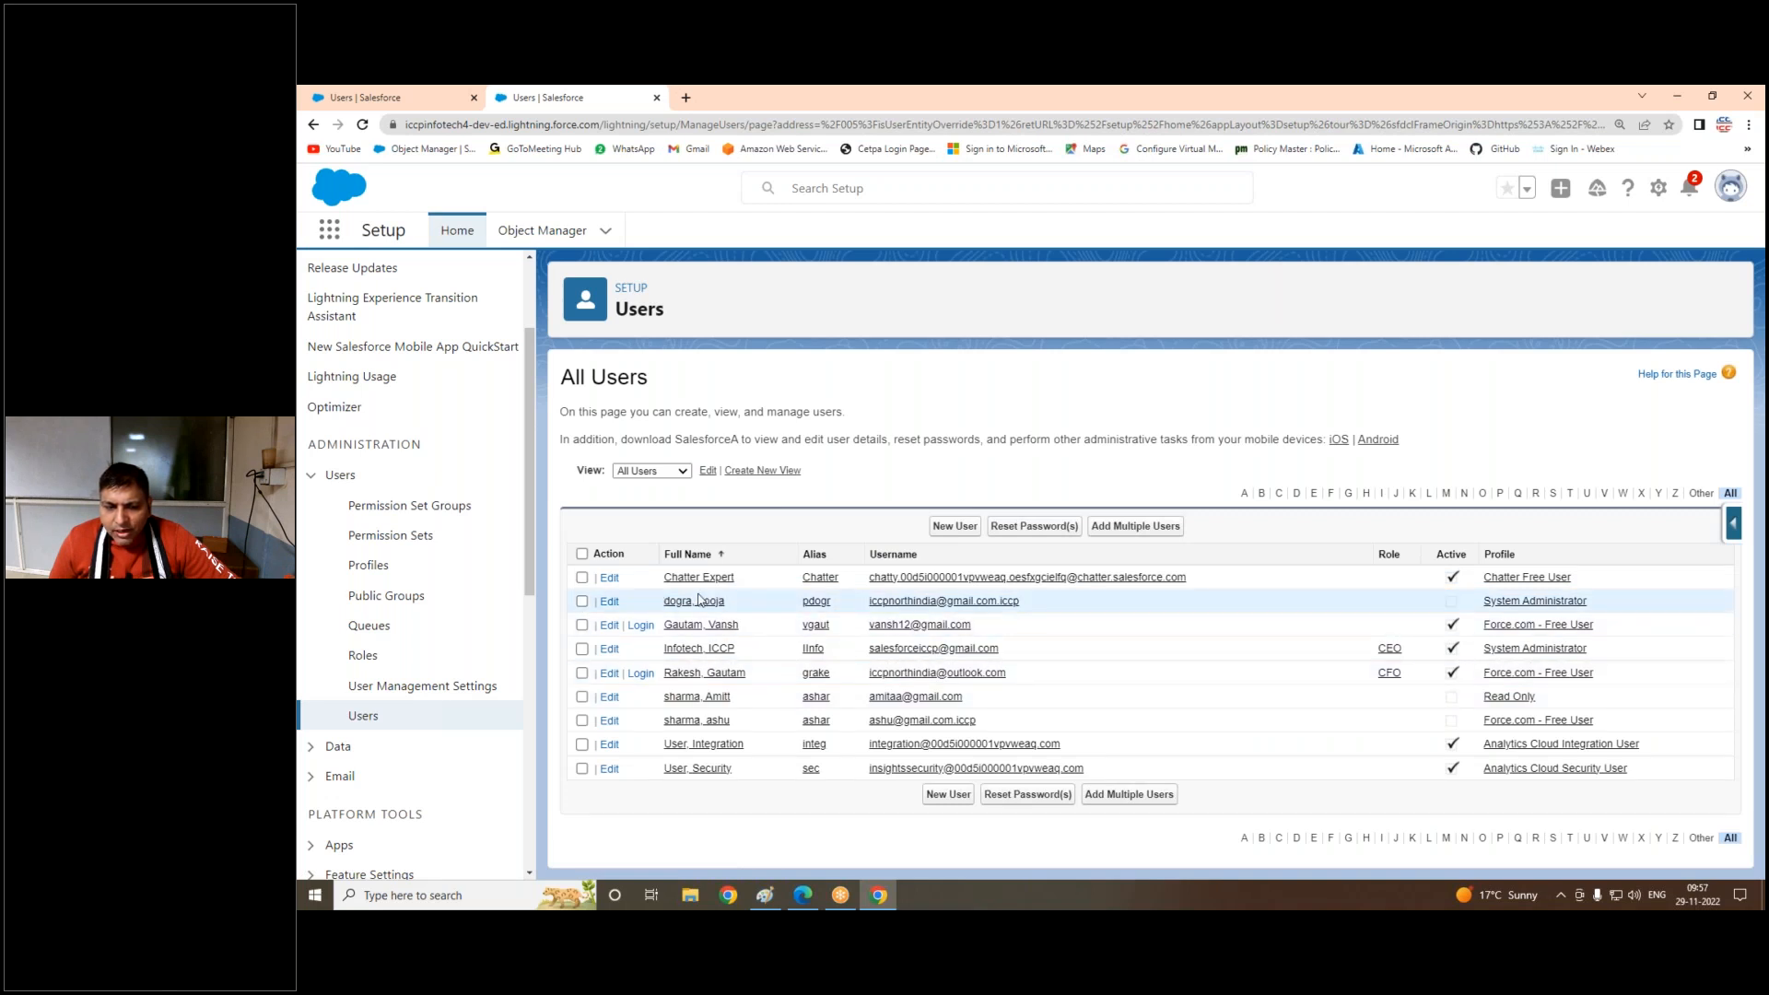
# Step: Edit the inactive System Administrator user, assign TL:-sales-Profile under the Salesforce license, and save the user
pyautogui.click(610, 604)
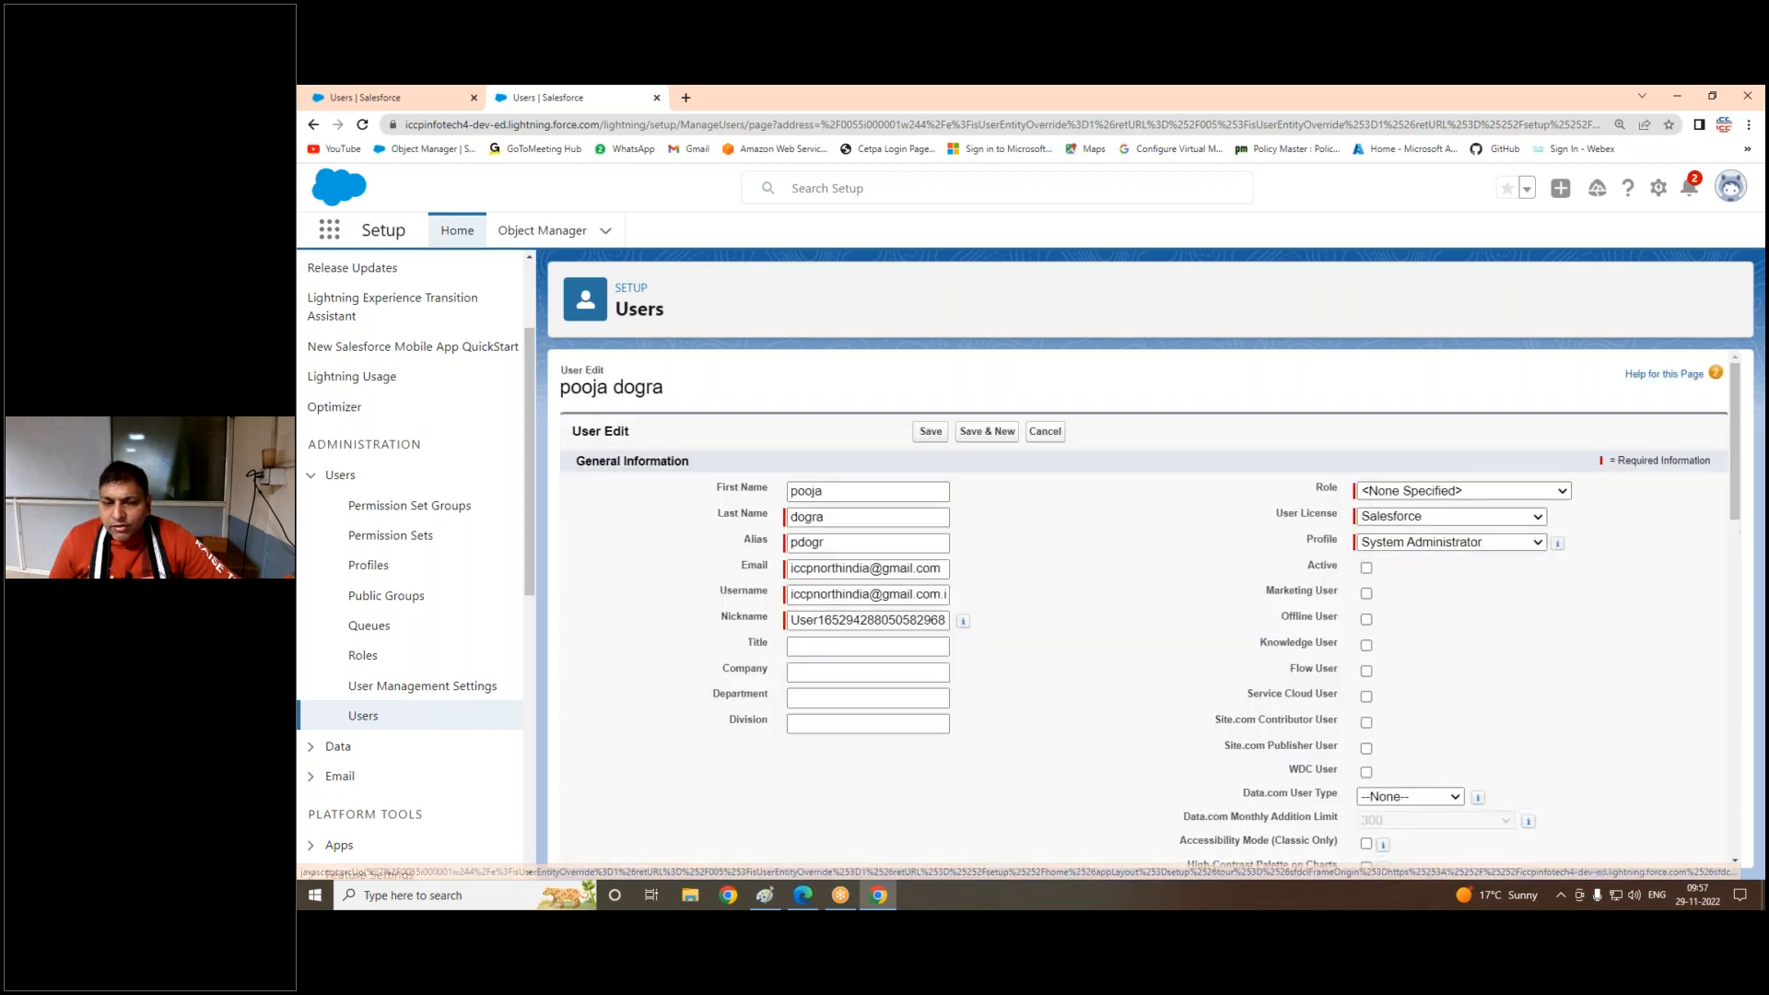
pyautogui.click(1429, 522)
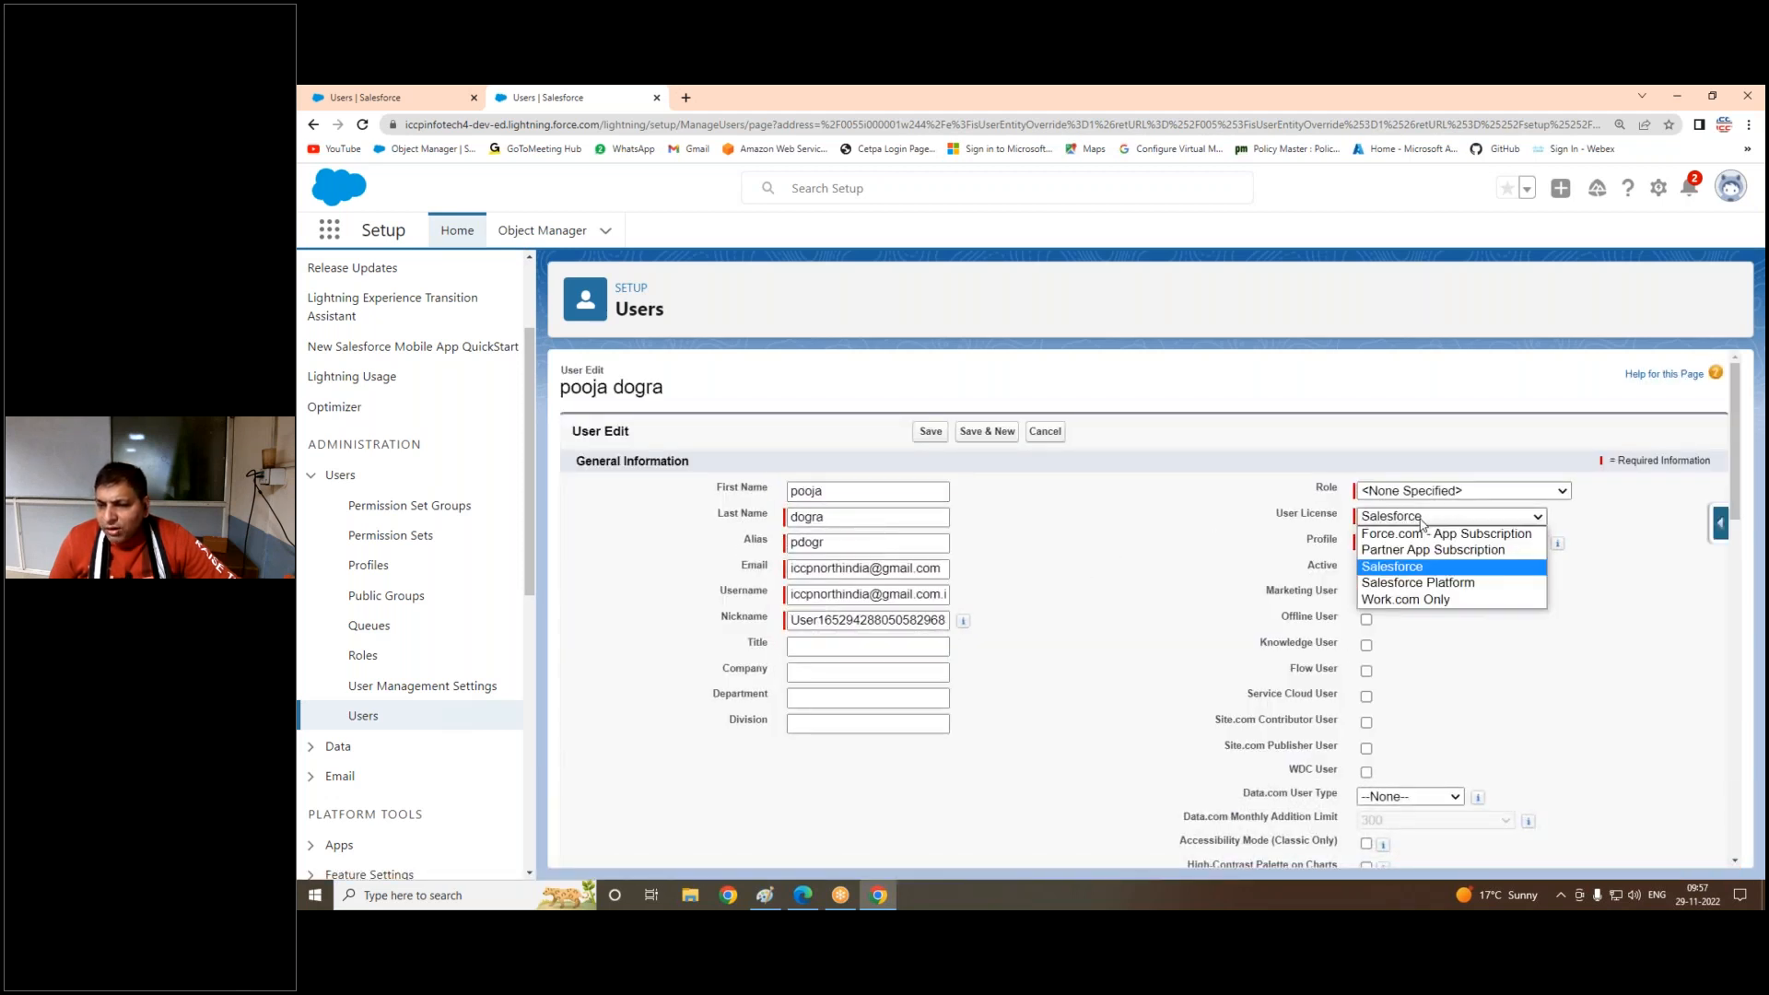
pyautogui.click(1401, 558)
pyautogui.click(1397, 544)
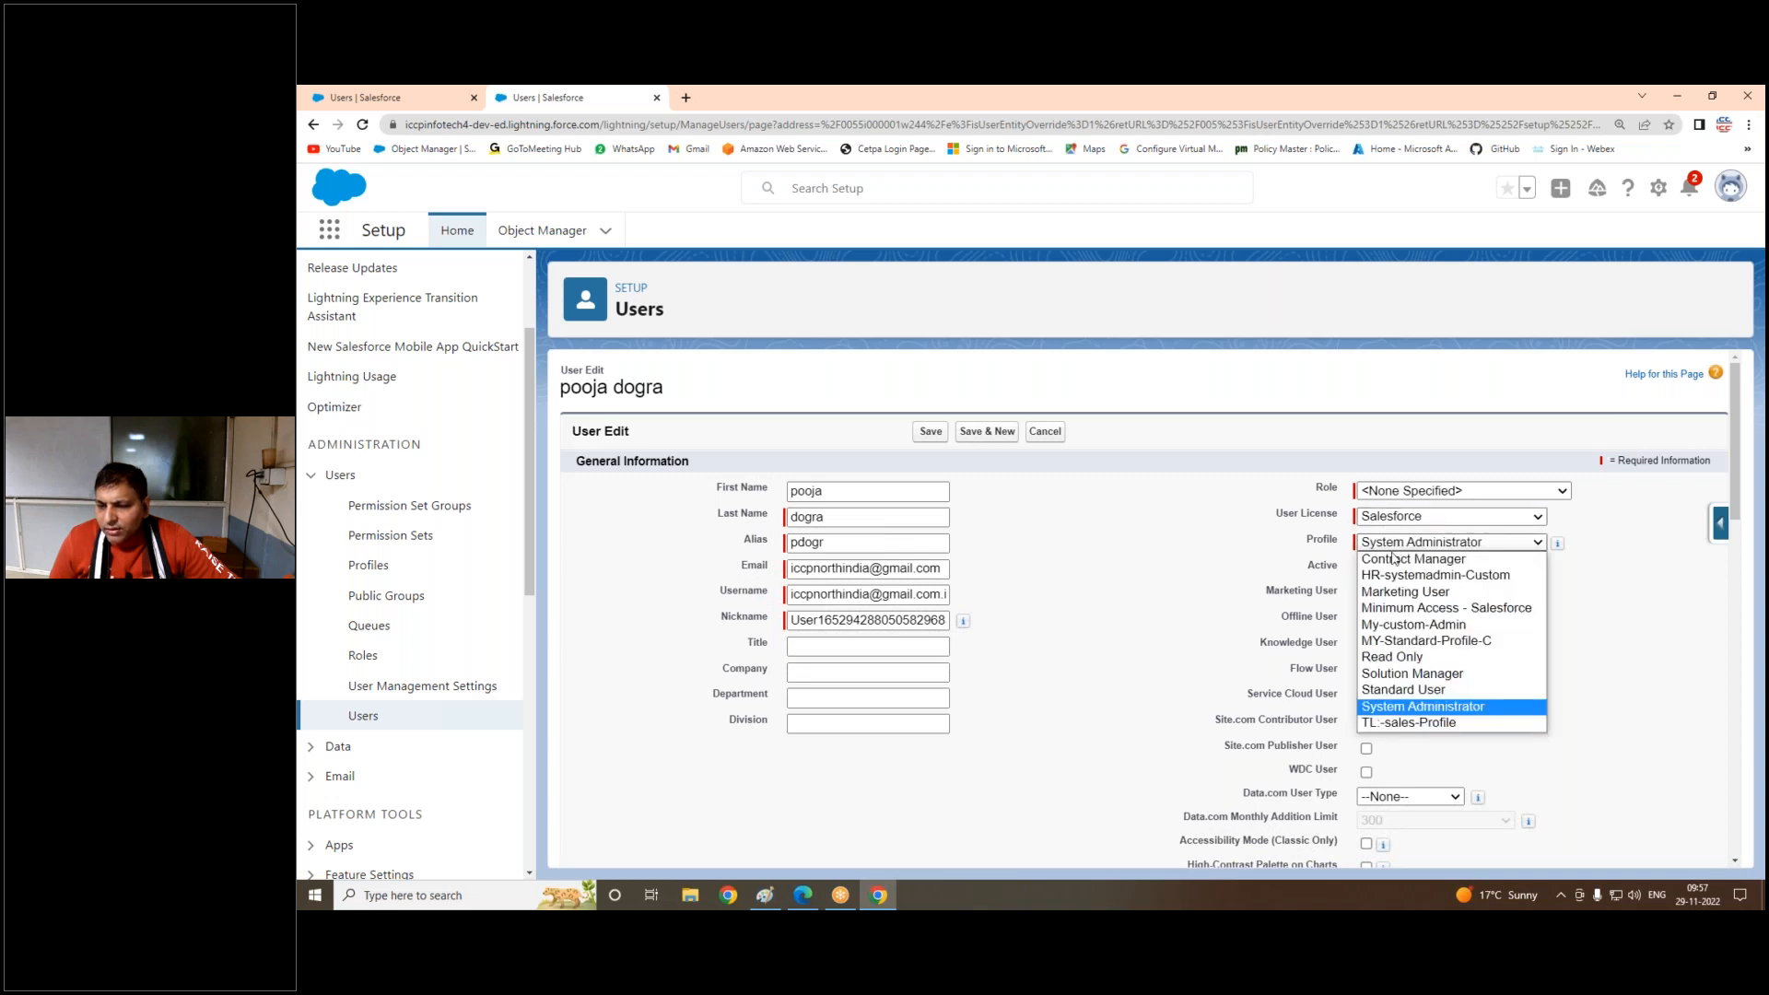
pyautogui.click(1414, 724)
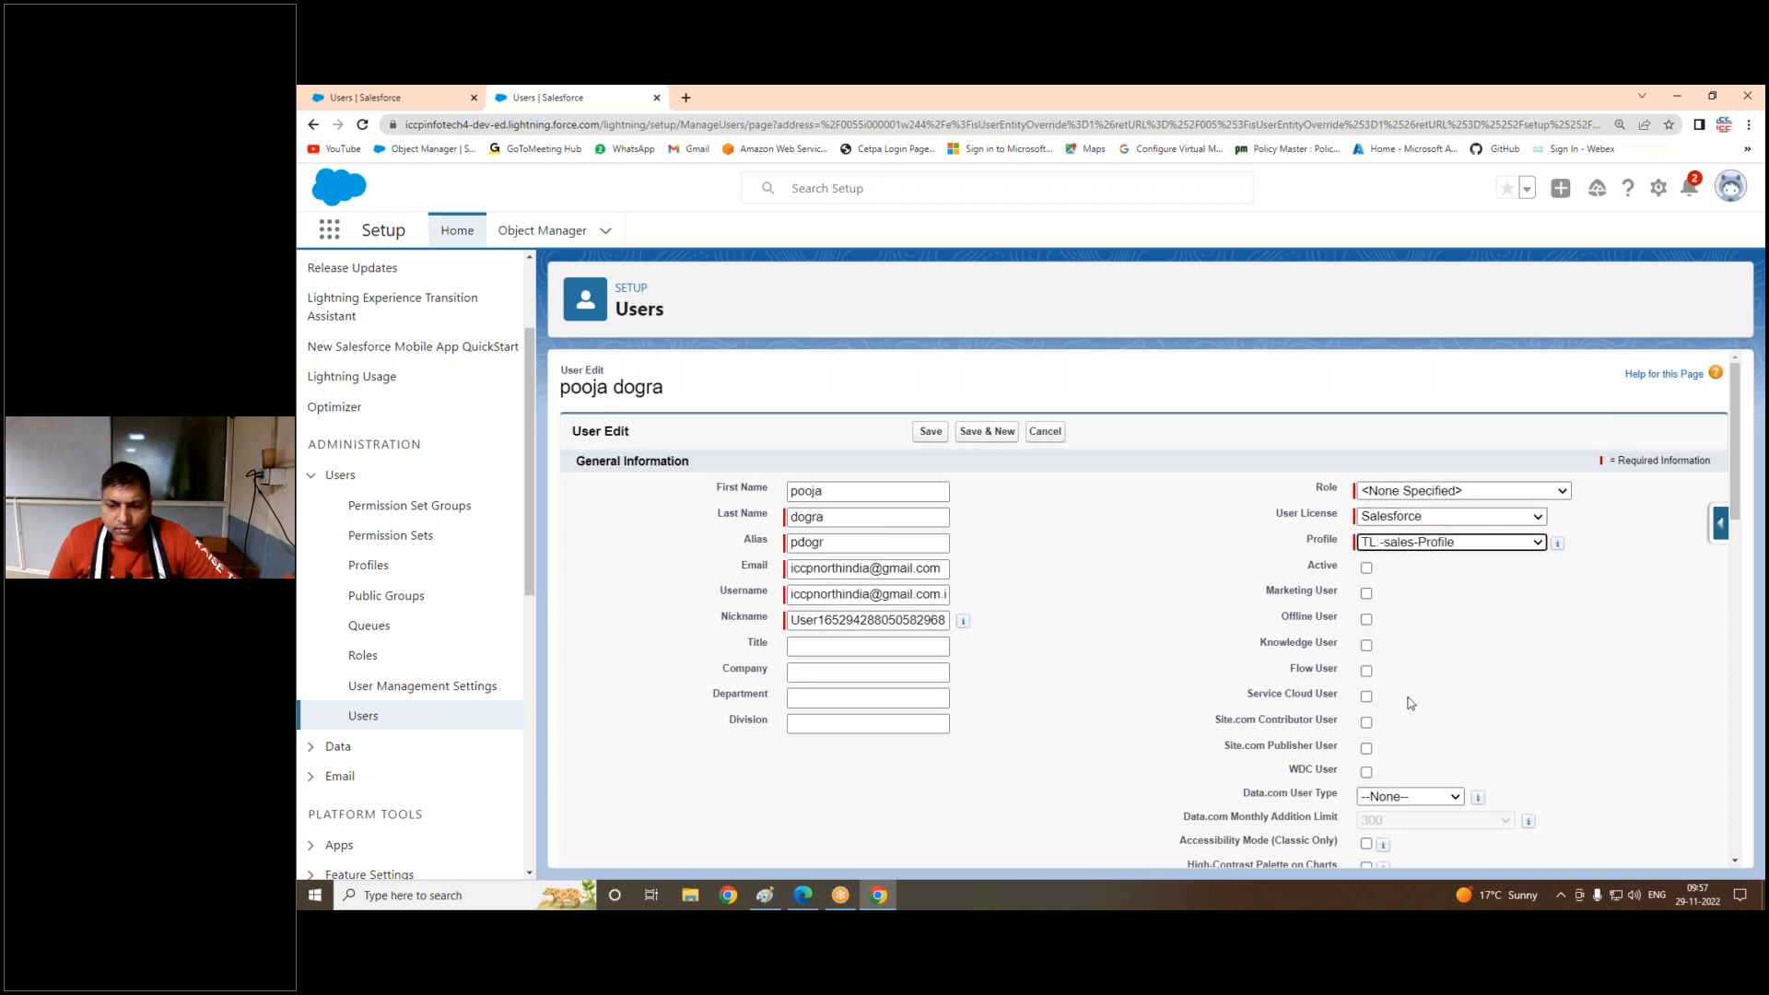
pyautogui.click(1368, 569)
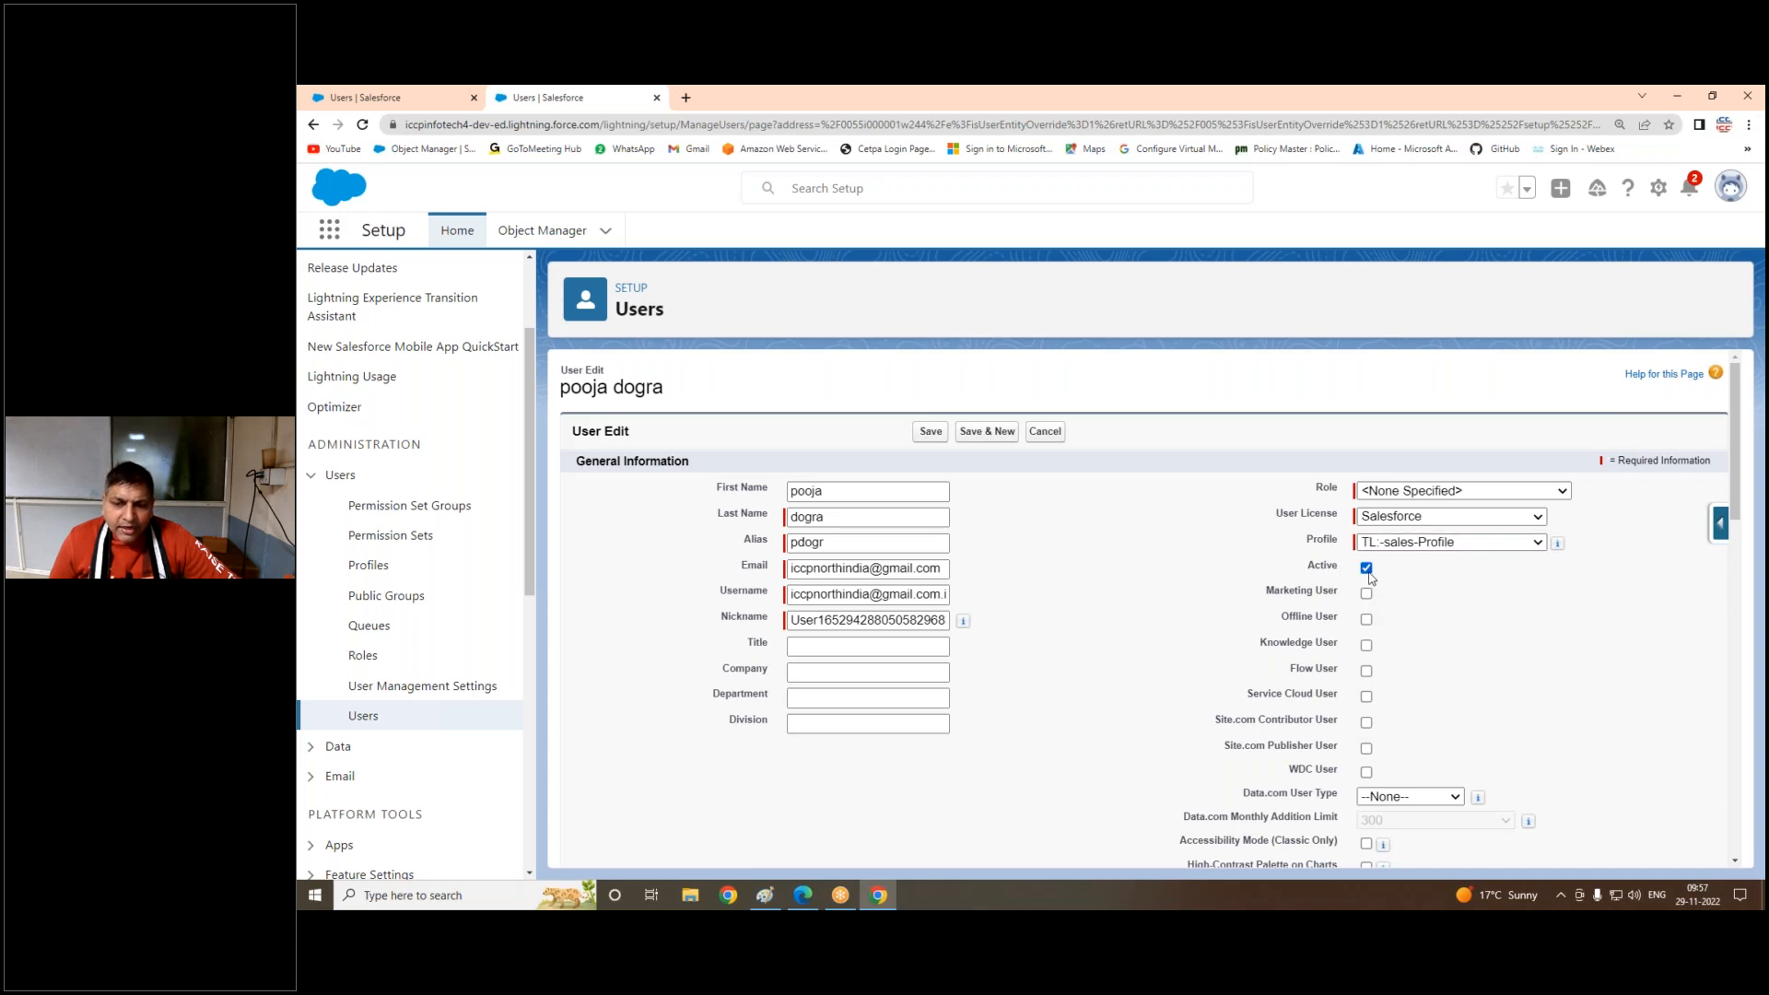
pyautogui.click(1367, 568)
pyautogui.click(1143, 575)
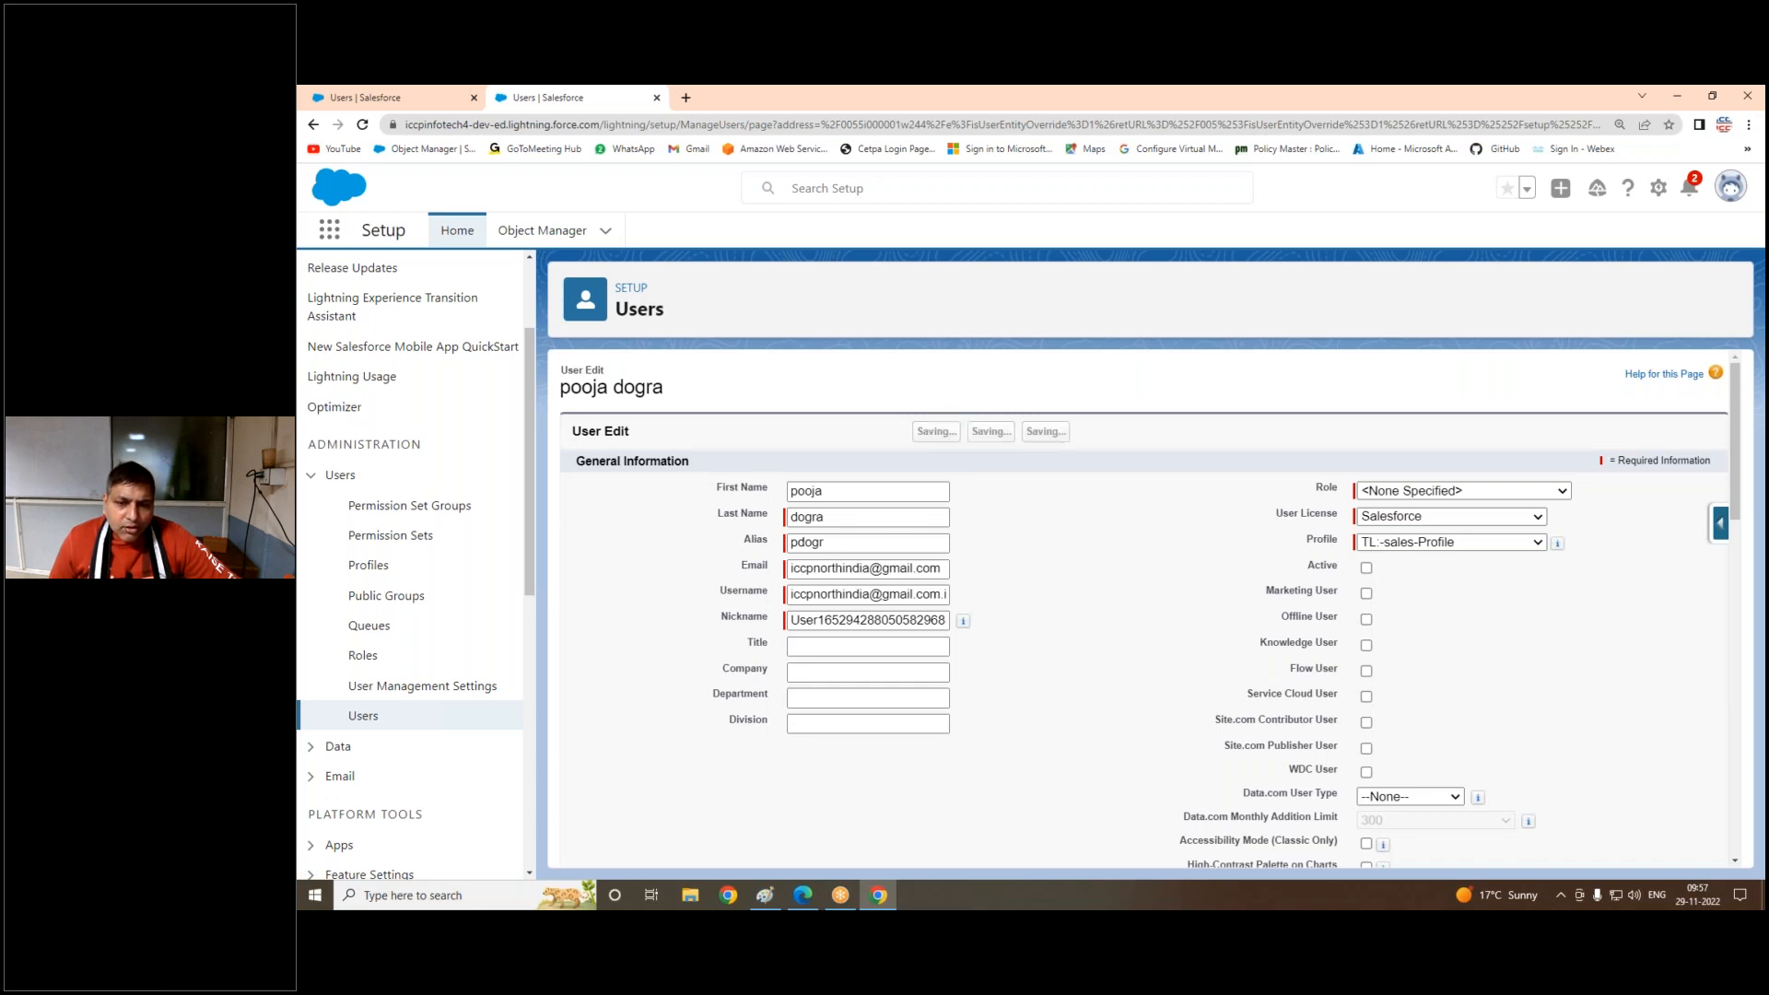
pyautogui.click(930, 431)
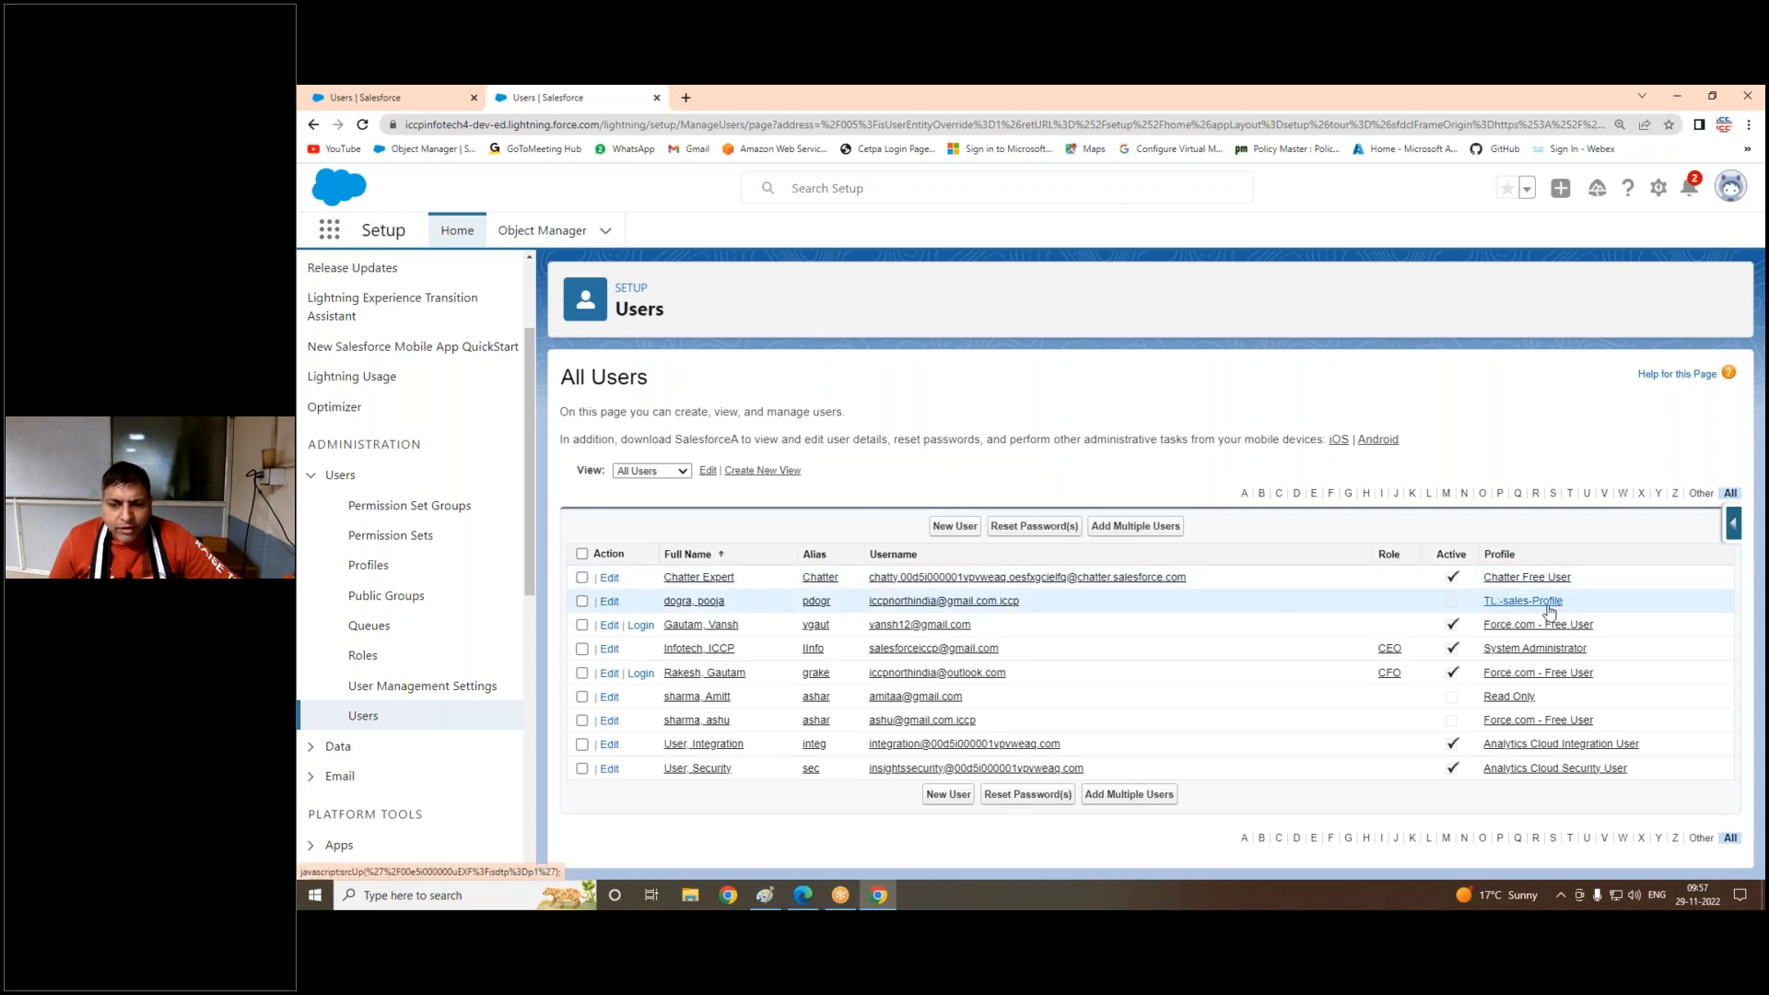
# Step: Switch to Paint and place an empty text box about 780 × 64 px below the note on Salesforce access permission
pyautogui.click(765, 895)
pyautogui.click(934, 719)
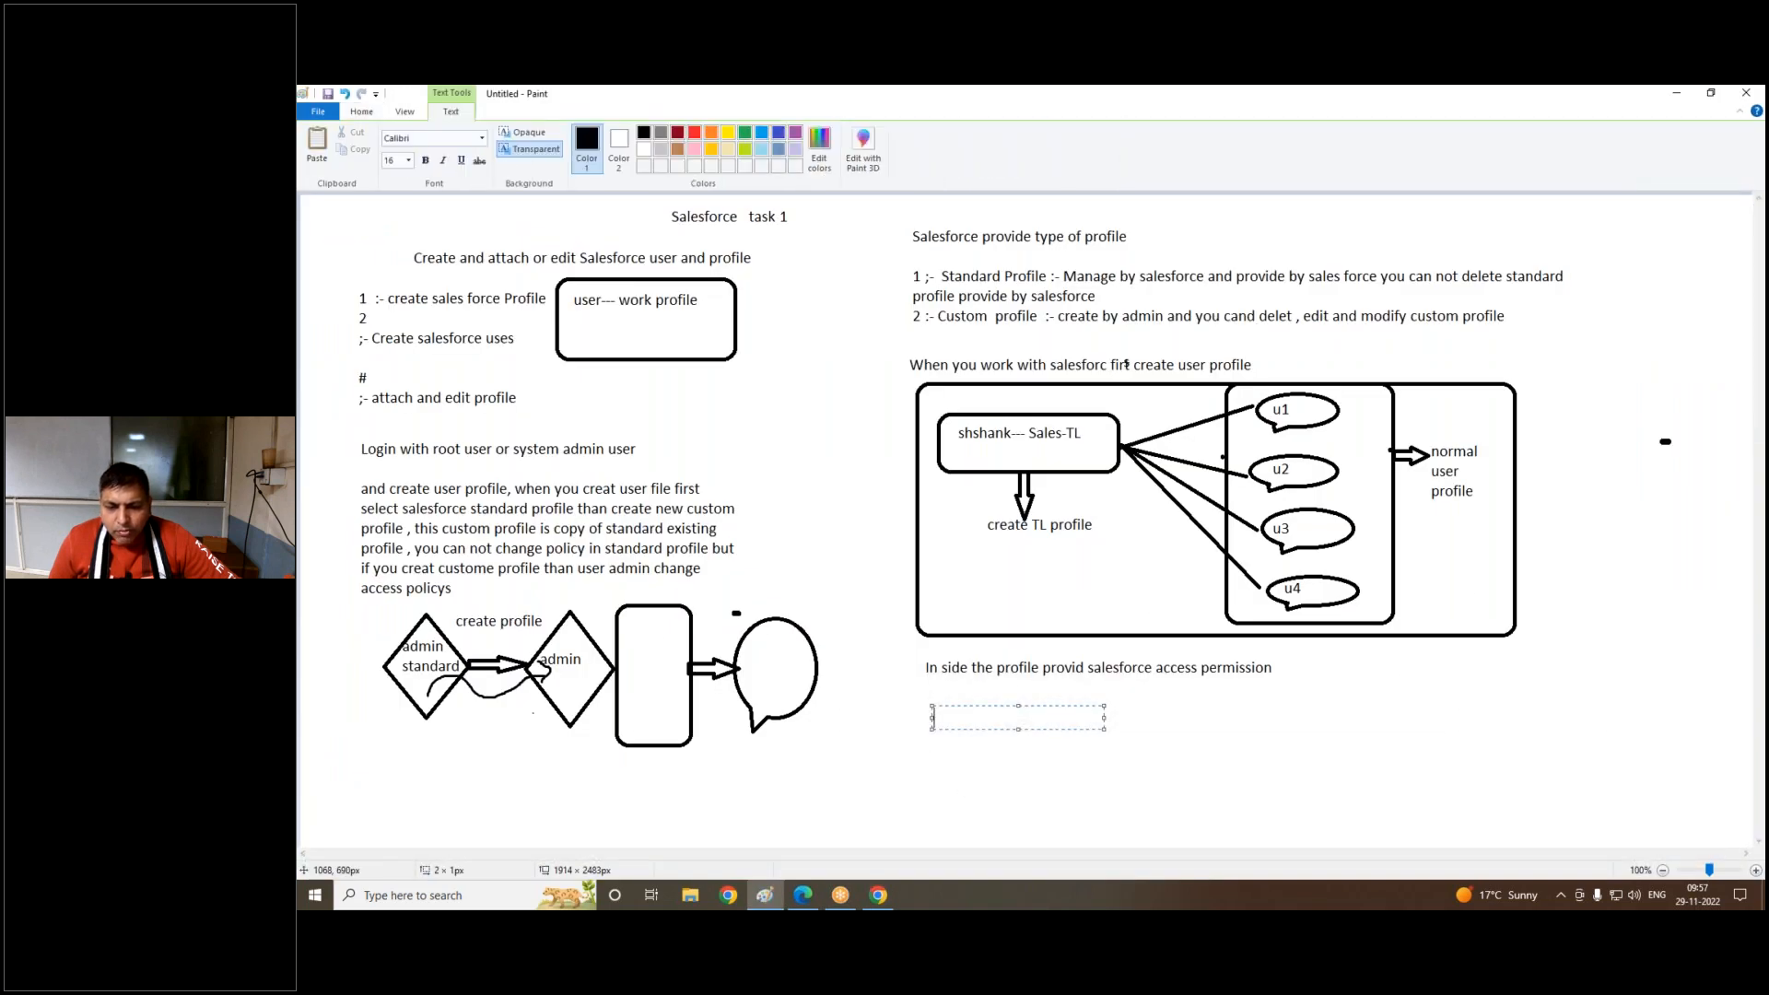
pyautogui.moveTo(1105, 730); pyautogui.dragTo(1520, 751)
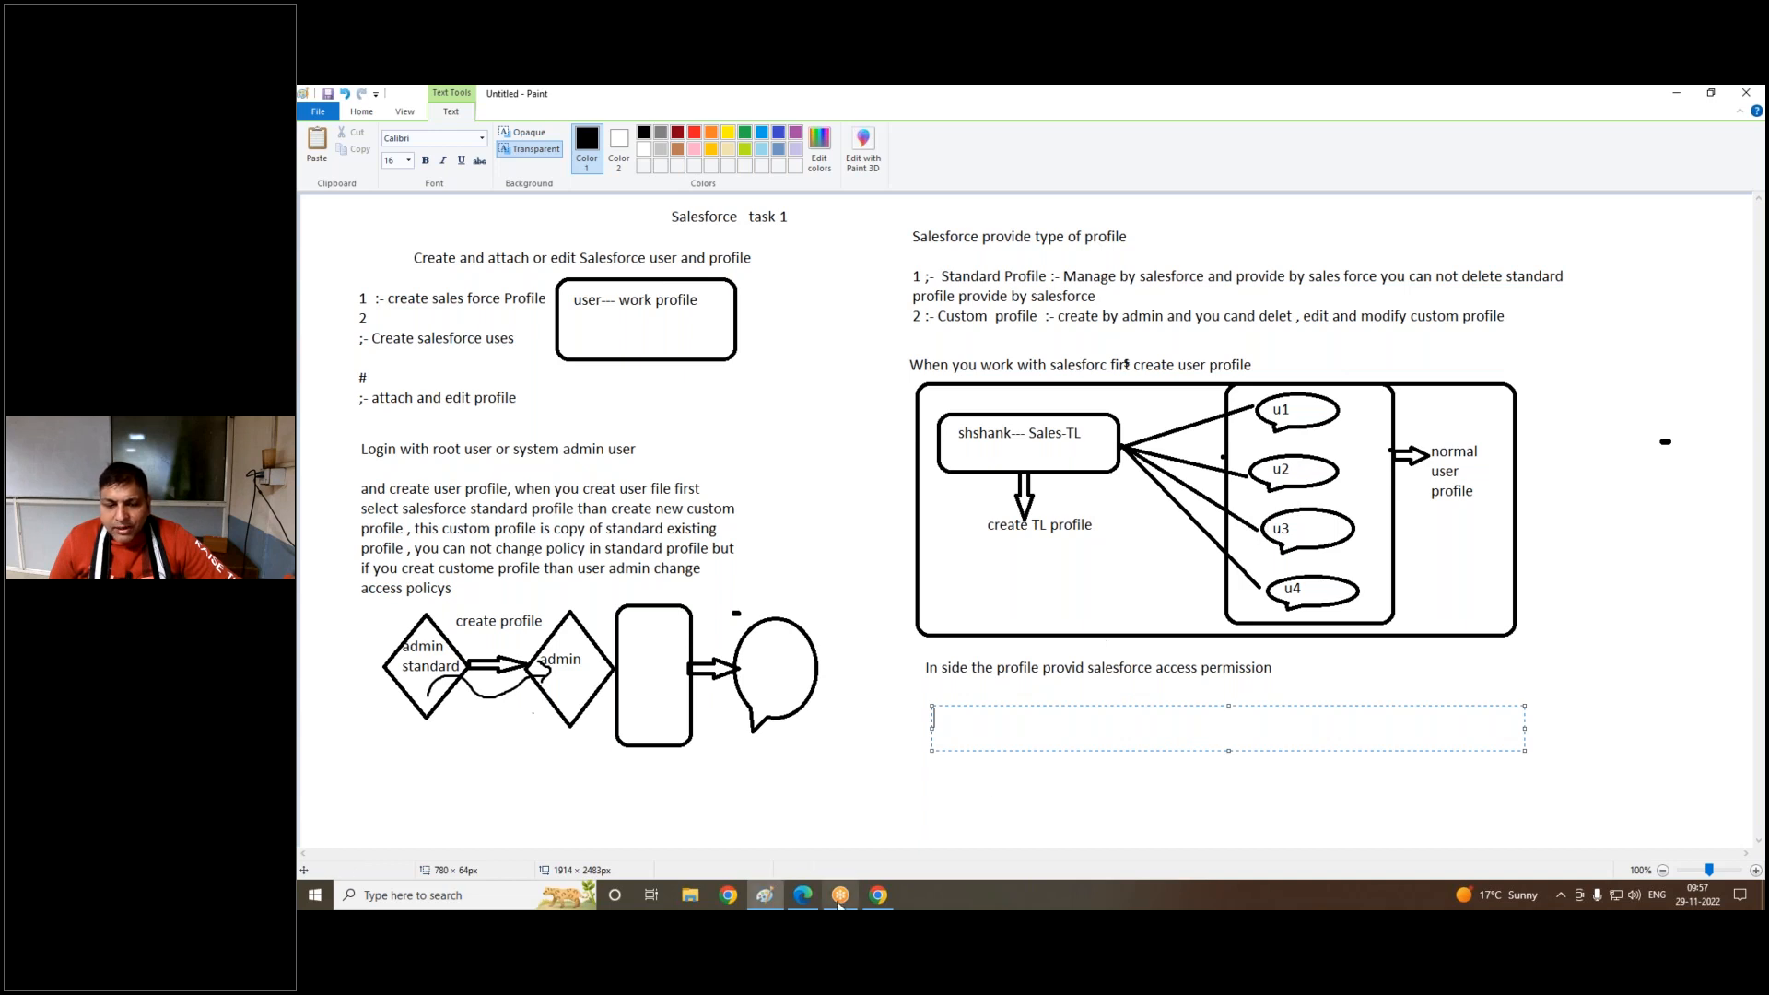
# Step: Switch to Salesforce Setup in Chrome and create the profile TL-Normal-user-profile by cloning Standard User
pyautogui.click(880, 899)
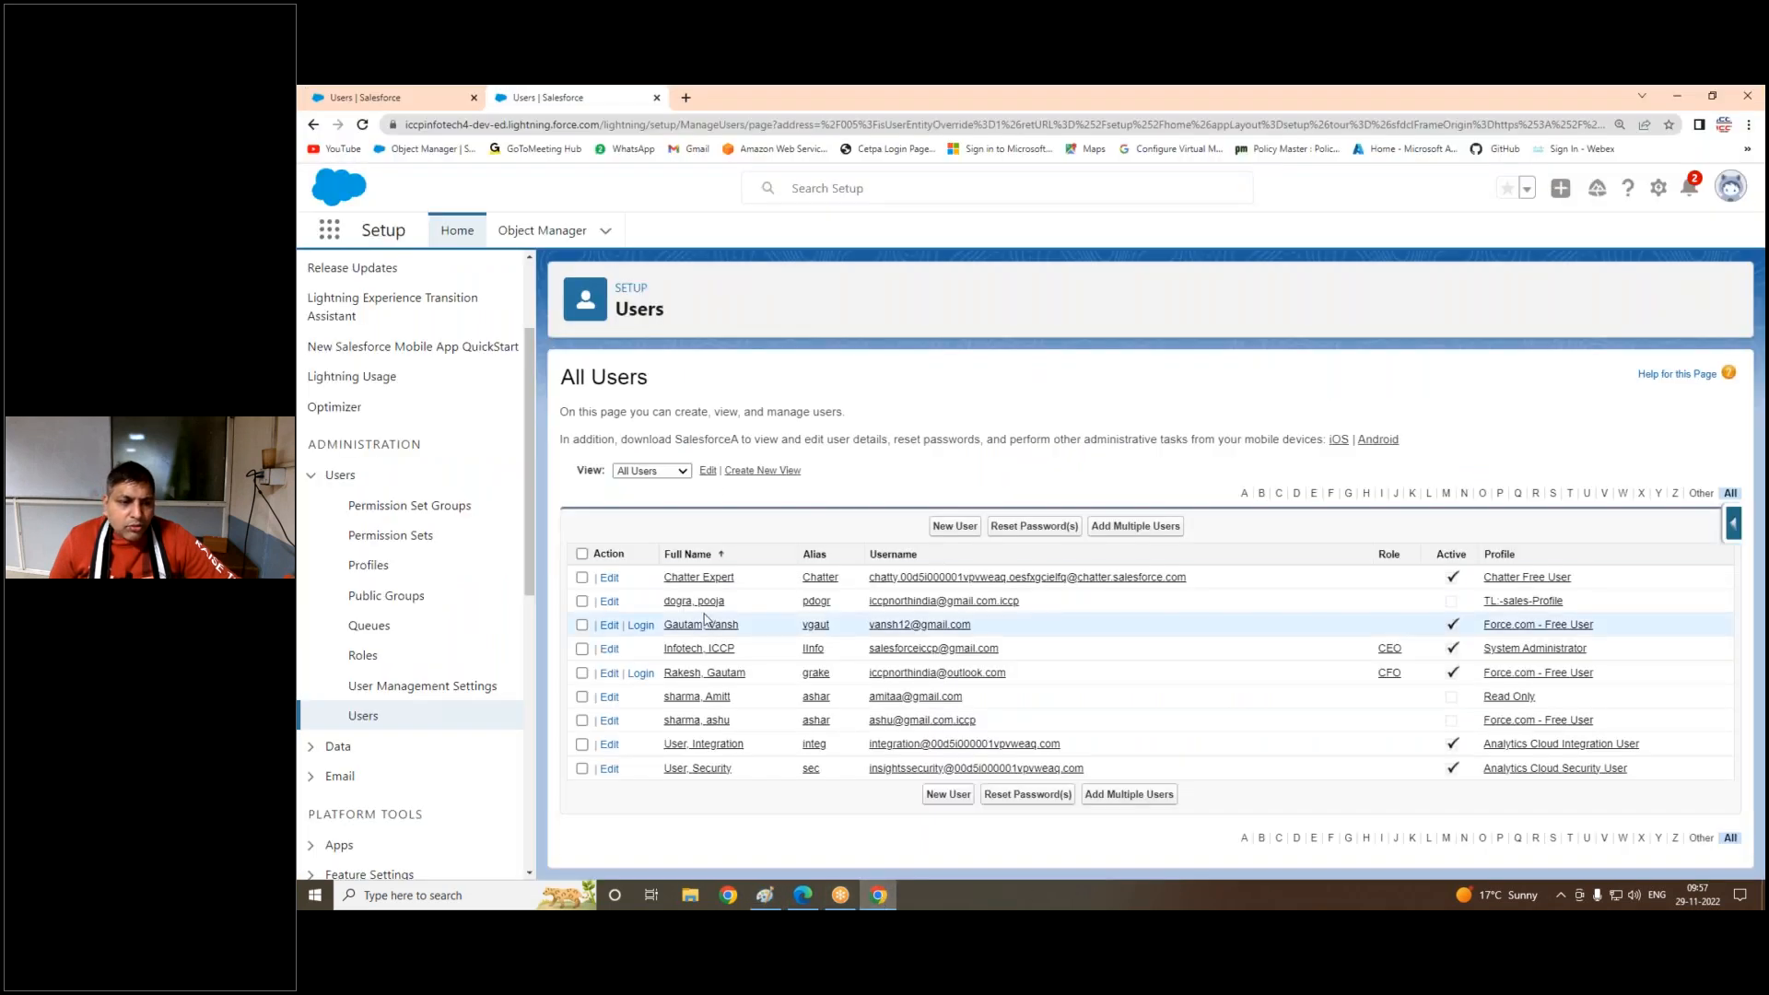
pyautogui.click(368, 565)
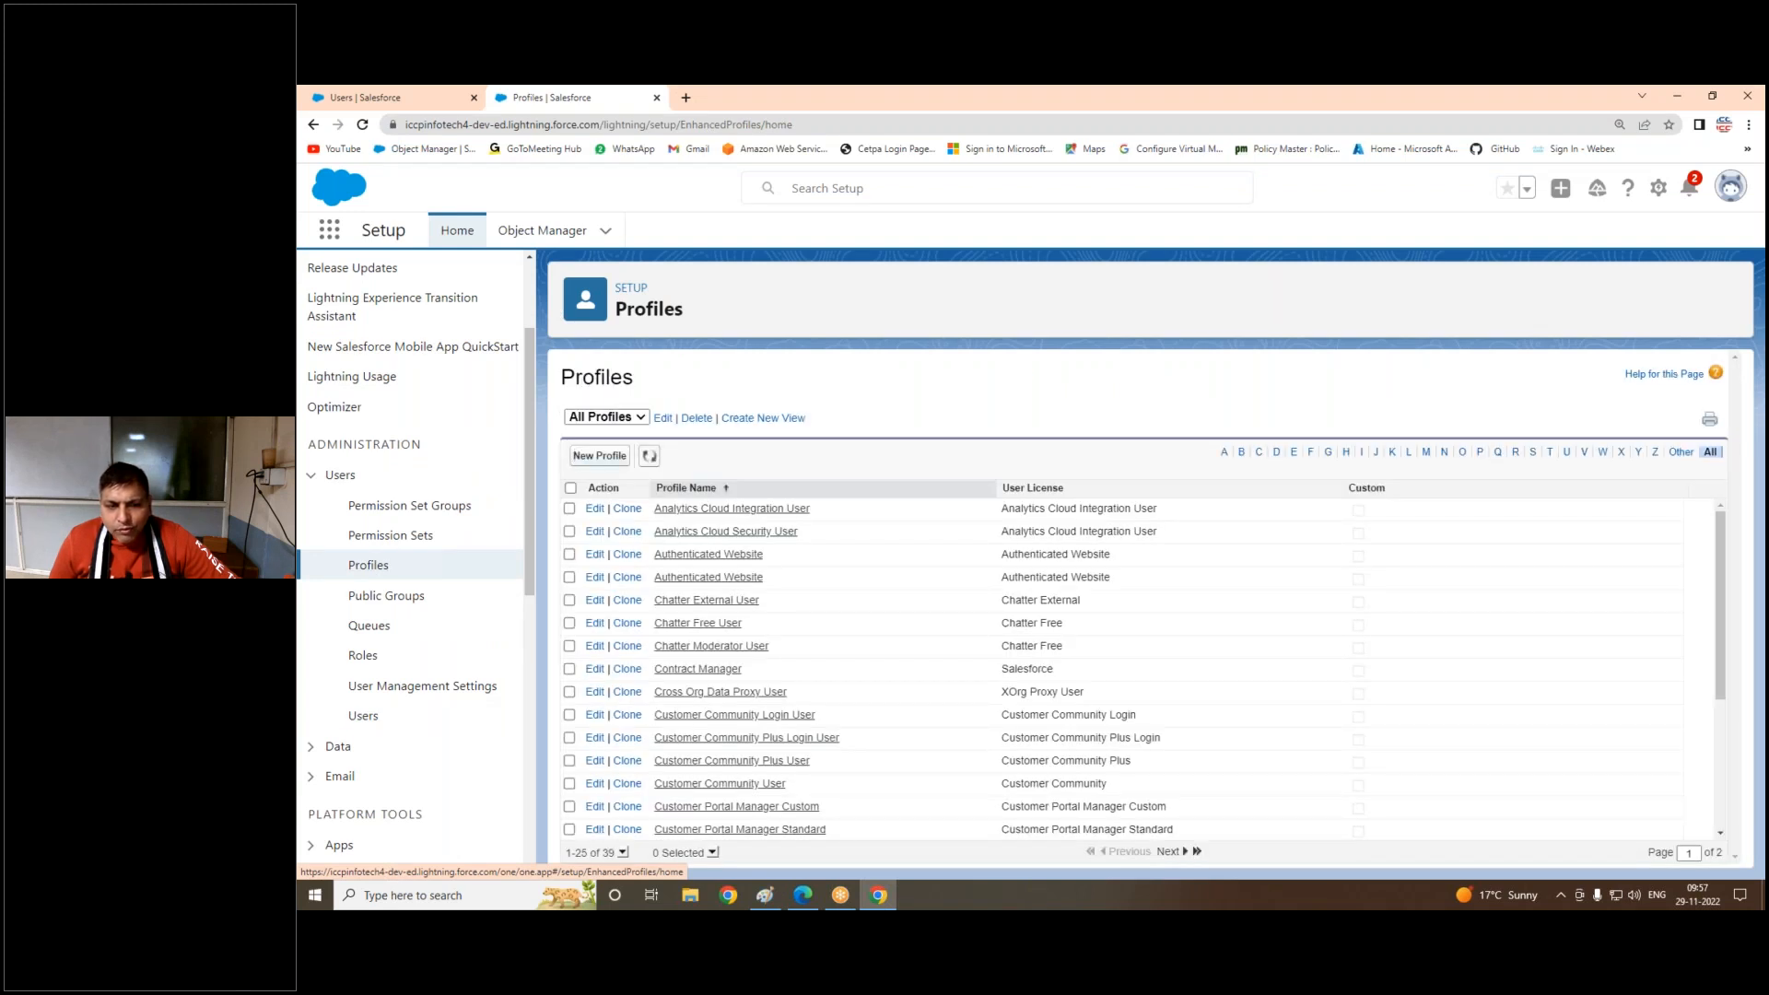
pyautogui.click(582, 455)
pyautogui.click(810, 490)
pyautogui.scroll(-5, 884, 636)
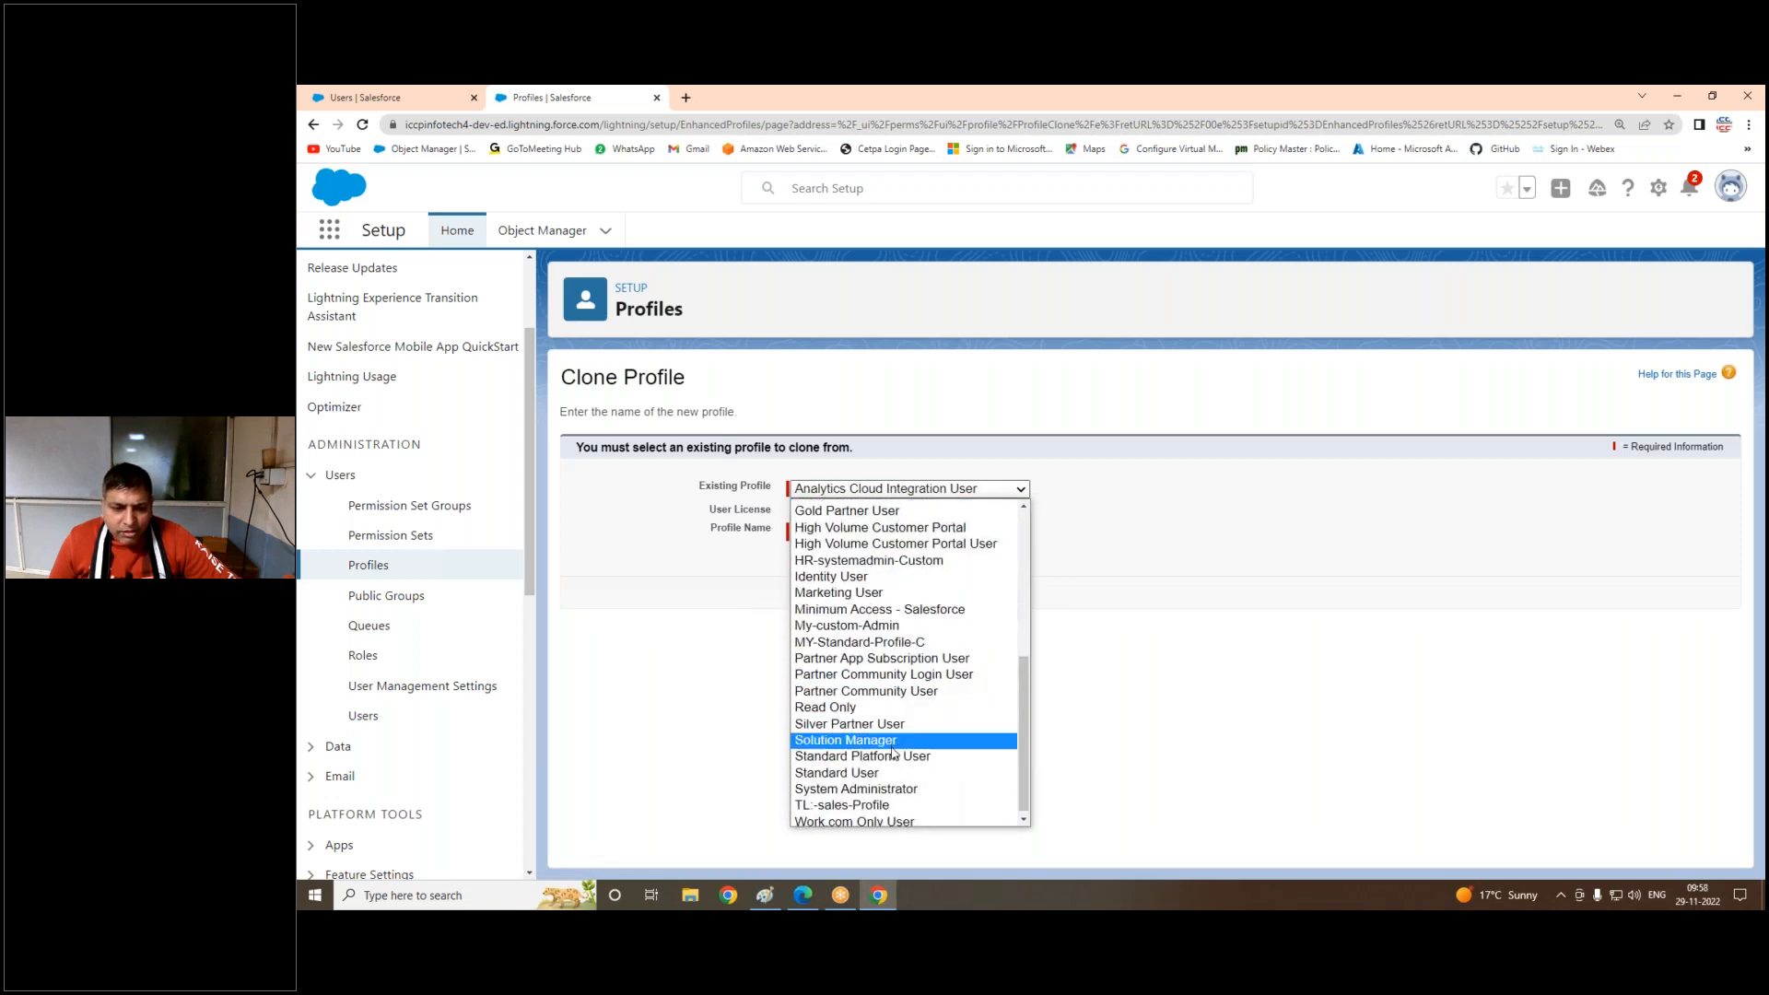
pyautogui.click(882, 774)
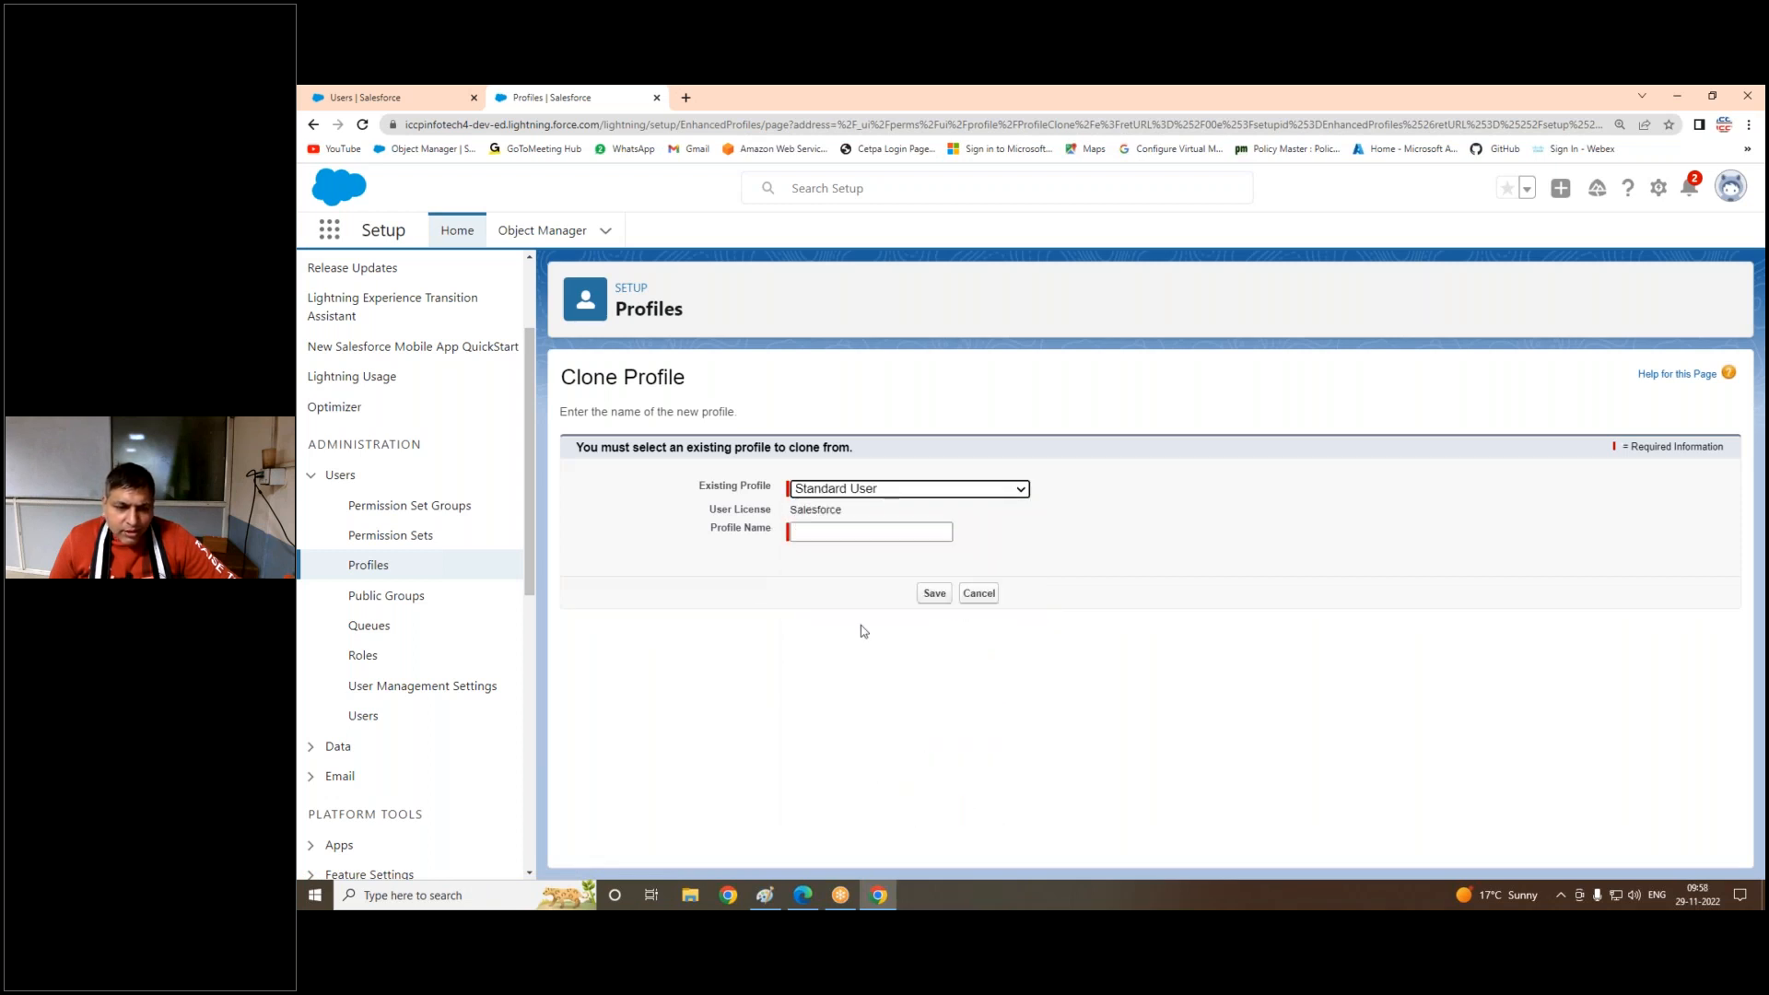
pyautogui.click(829, 536)
pyautogui.write('TL-Normal-user-profile')
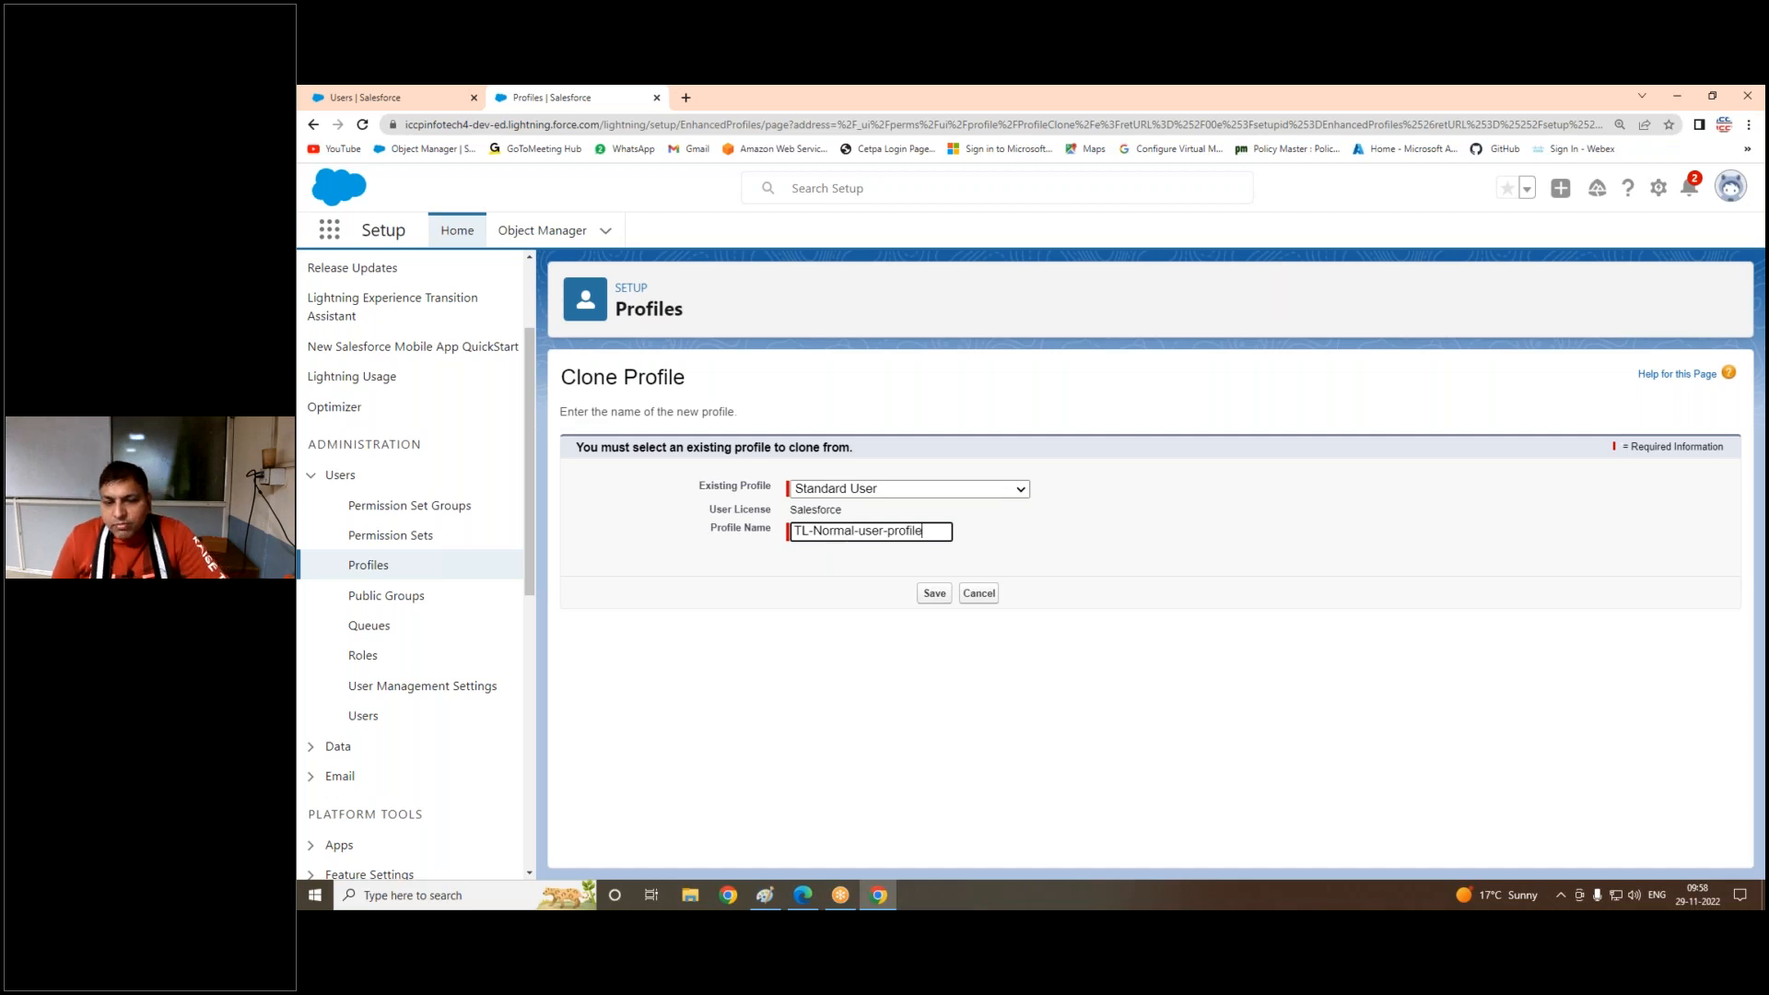
pyautogui.click(934, 596)
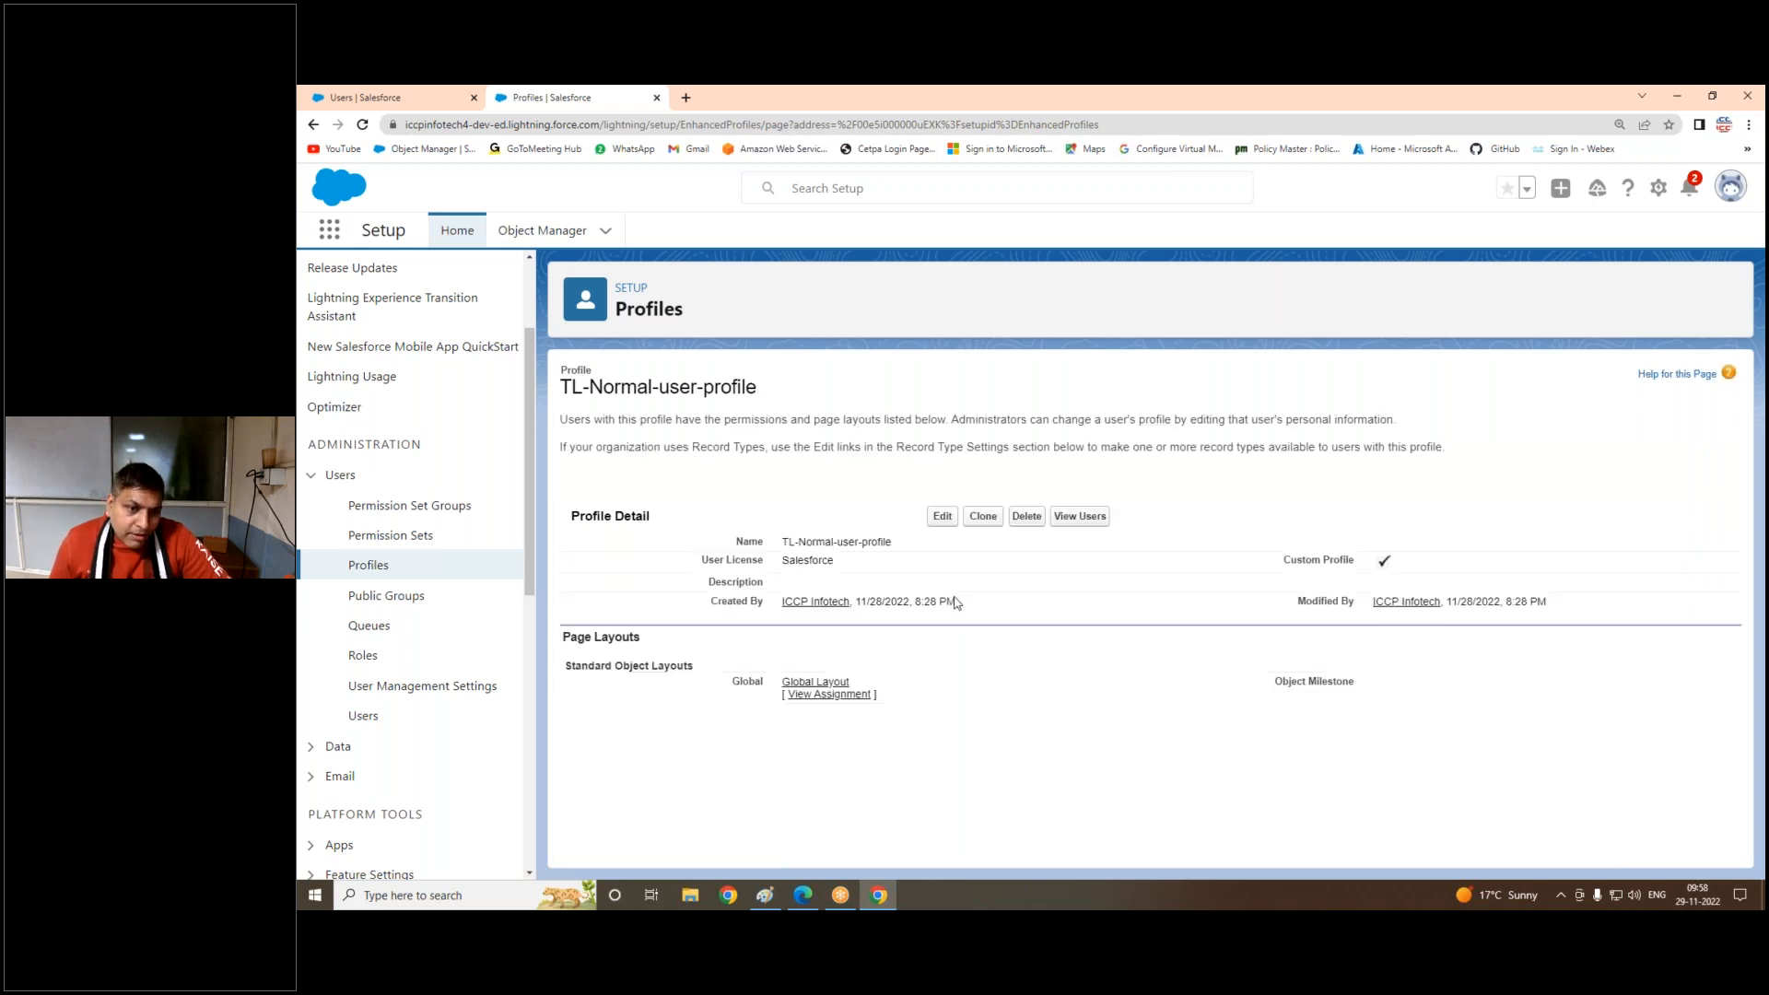
# Step: Edit TL-Normal-user-profile and turn off visibility for every custom app setting from All Tabs through Queue Management
pyautogui.click(944, 535)
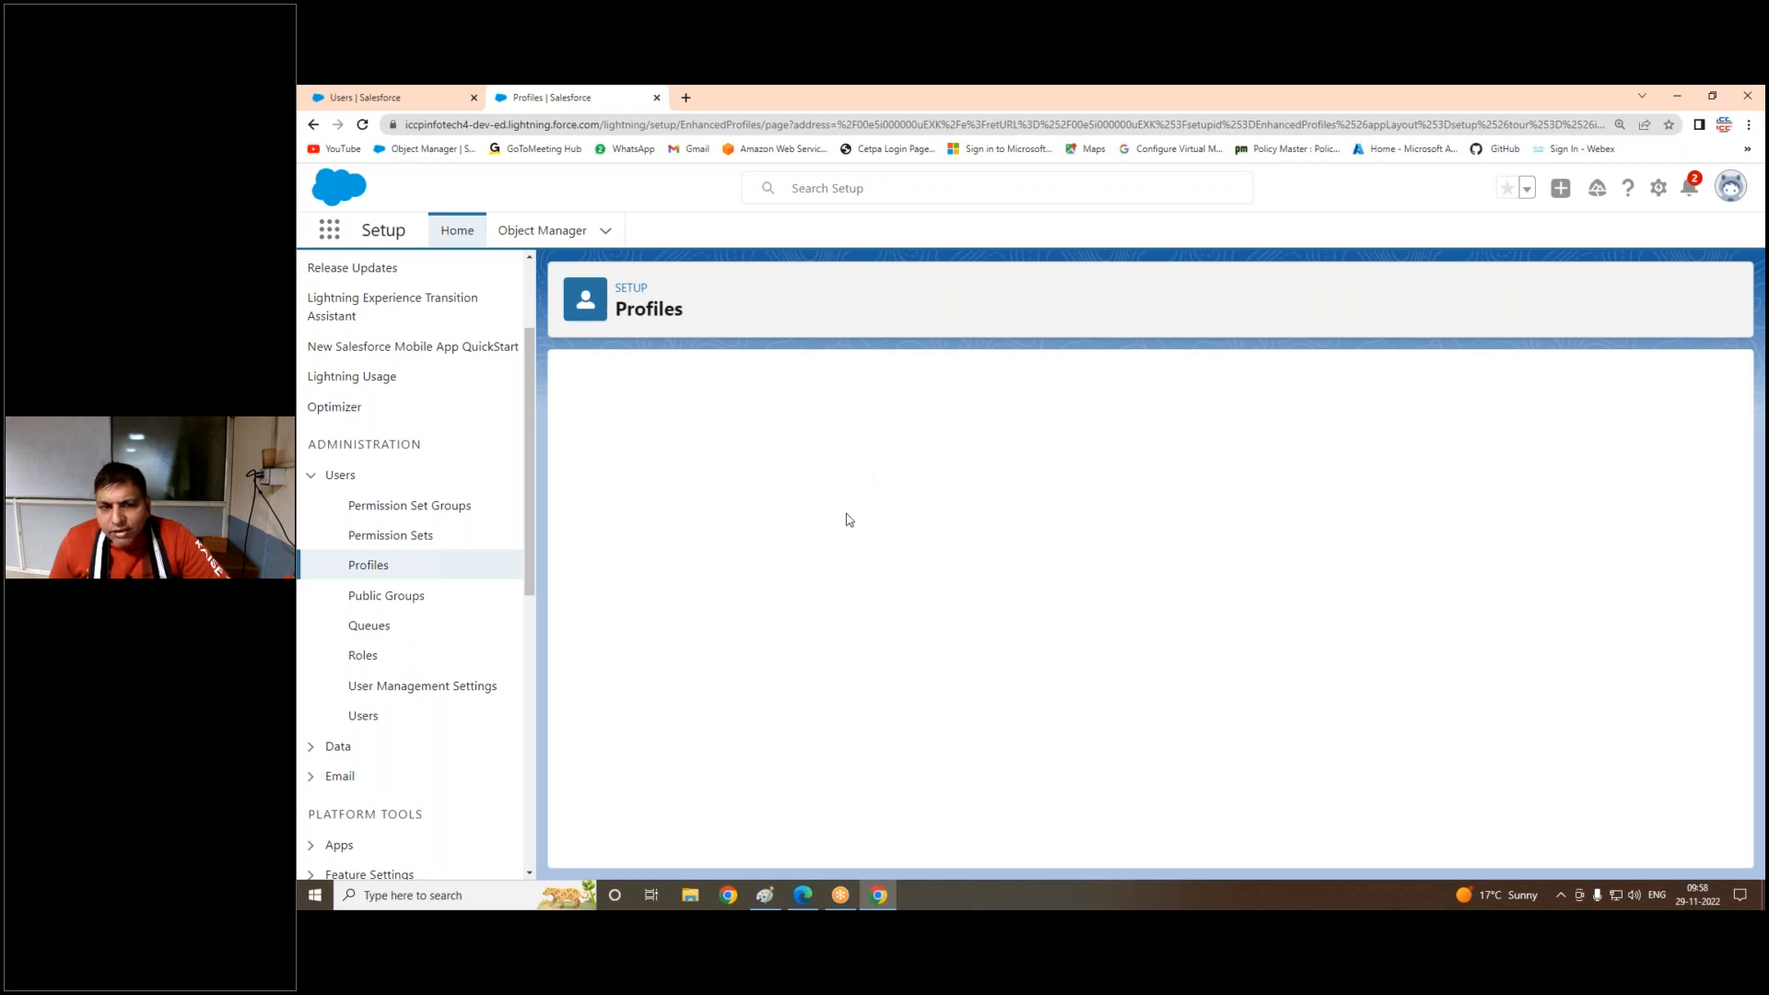
pyautogui.scroll(-3, 954, 499)
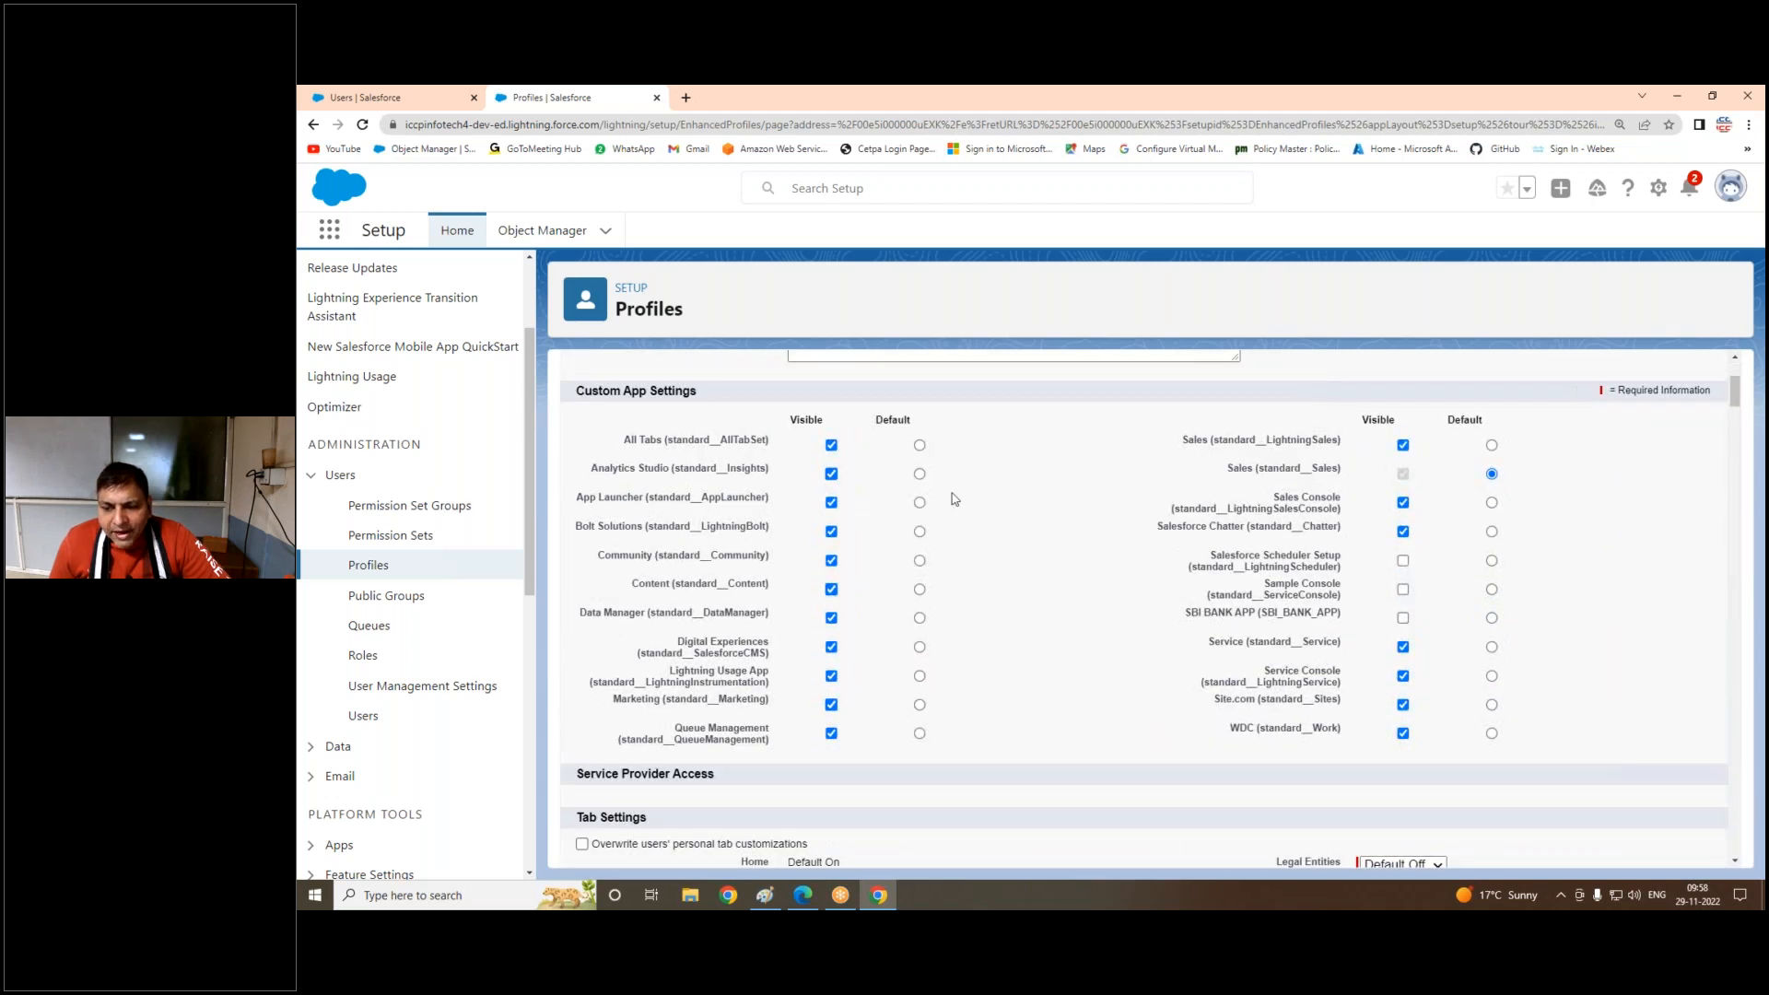
pyautogui.click(831, 445)
pyautogui.click(831, 474)
pyautogui.click(831, 502)
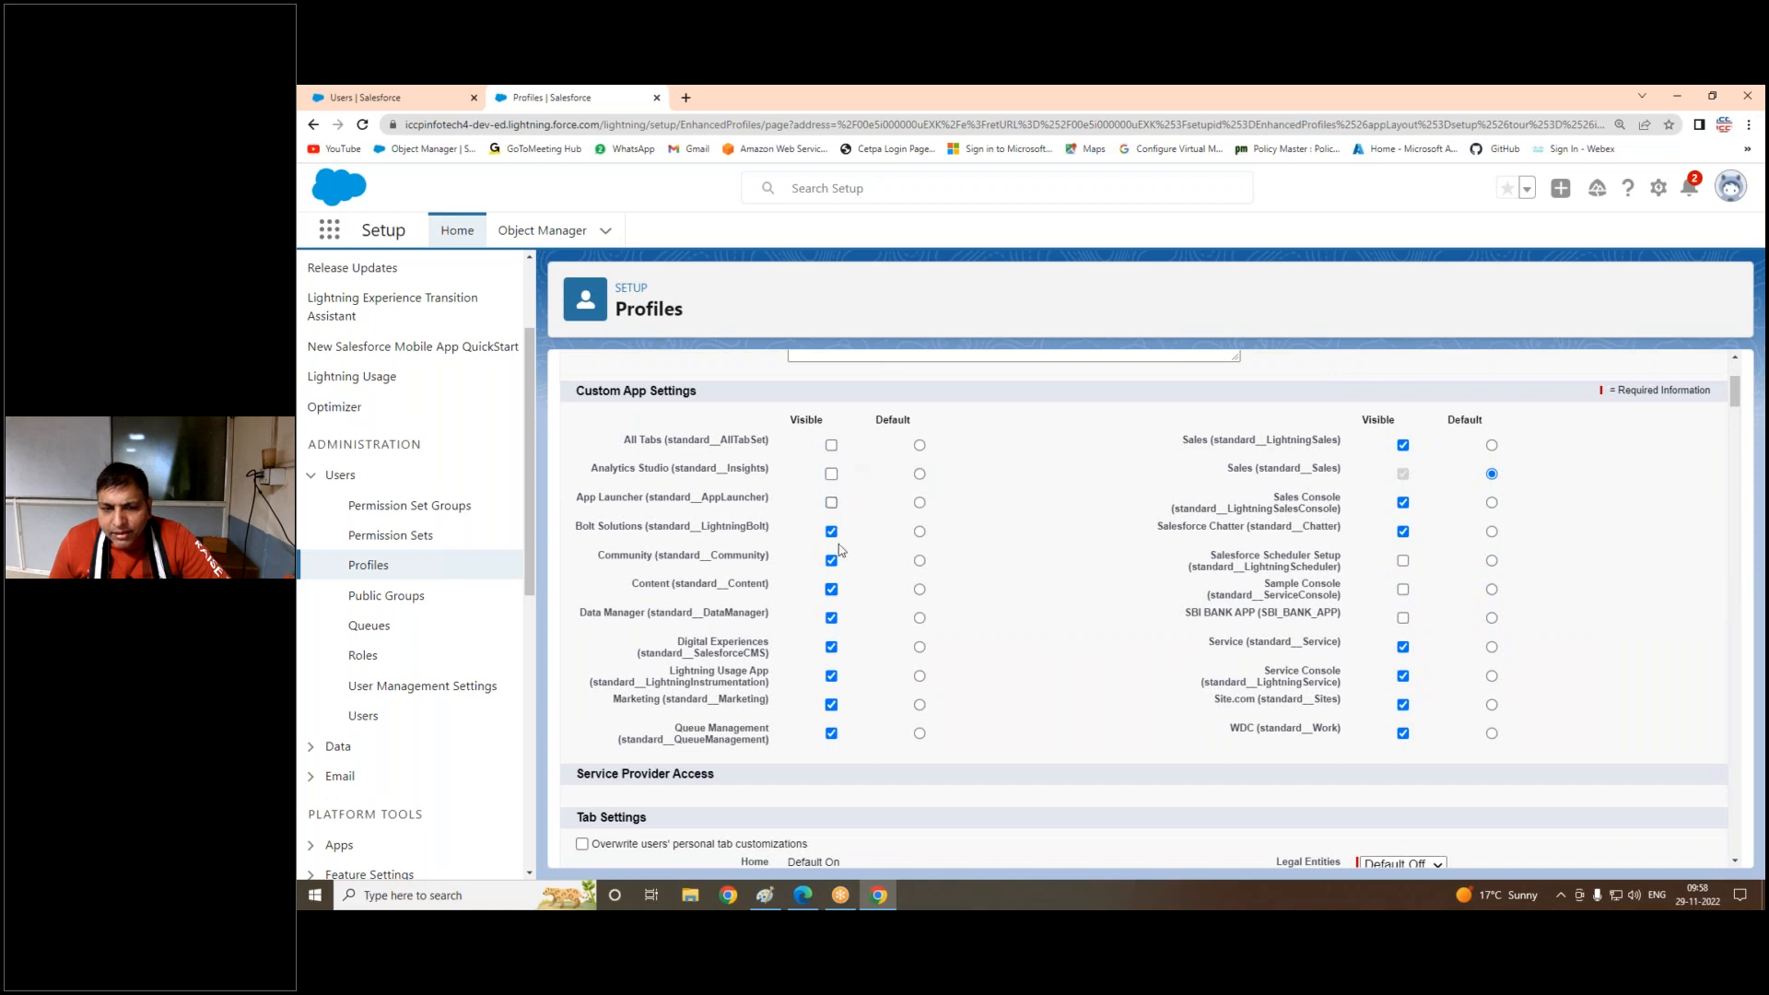
pyautogui.click(831, 532)
pyautogui.click(831, 560)
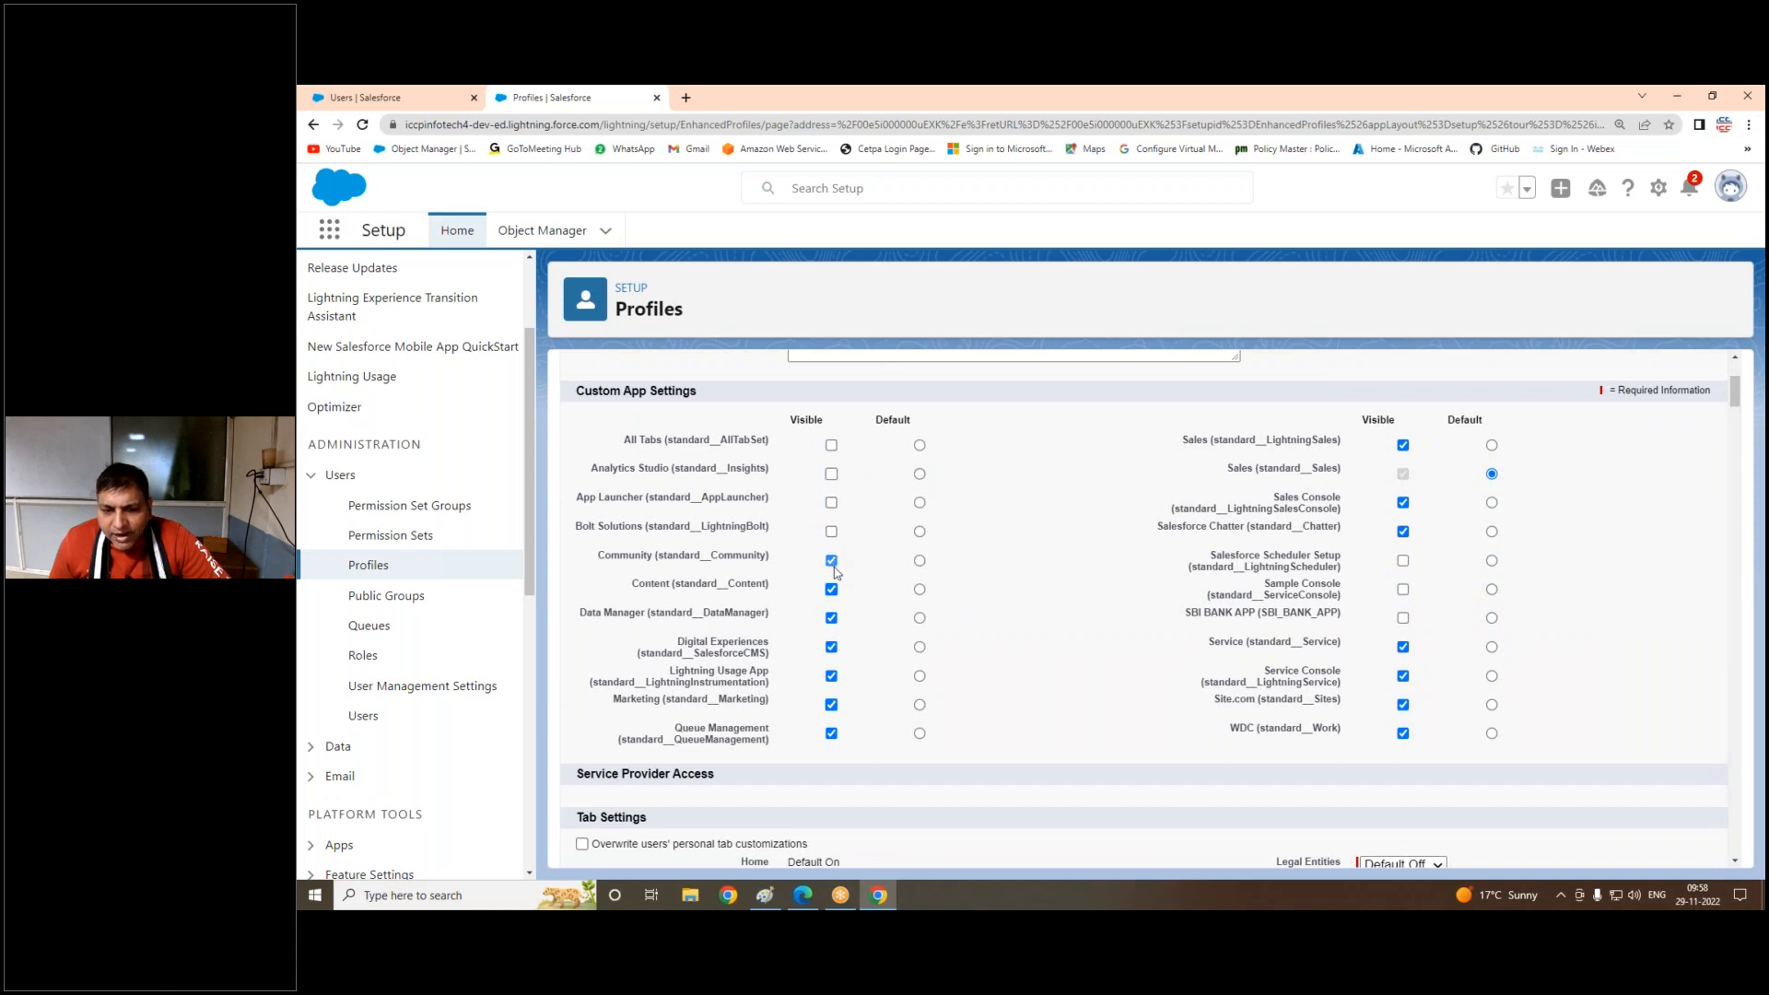
pyautogui.click(831, 589)
pyautogui.click(831, 617)
pyautogui.click(831, 647)
pyautogui.click(831, 675)
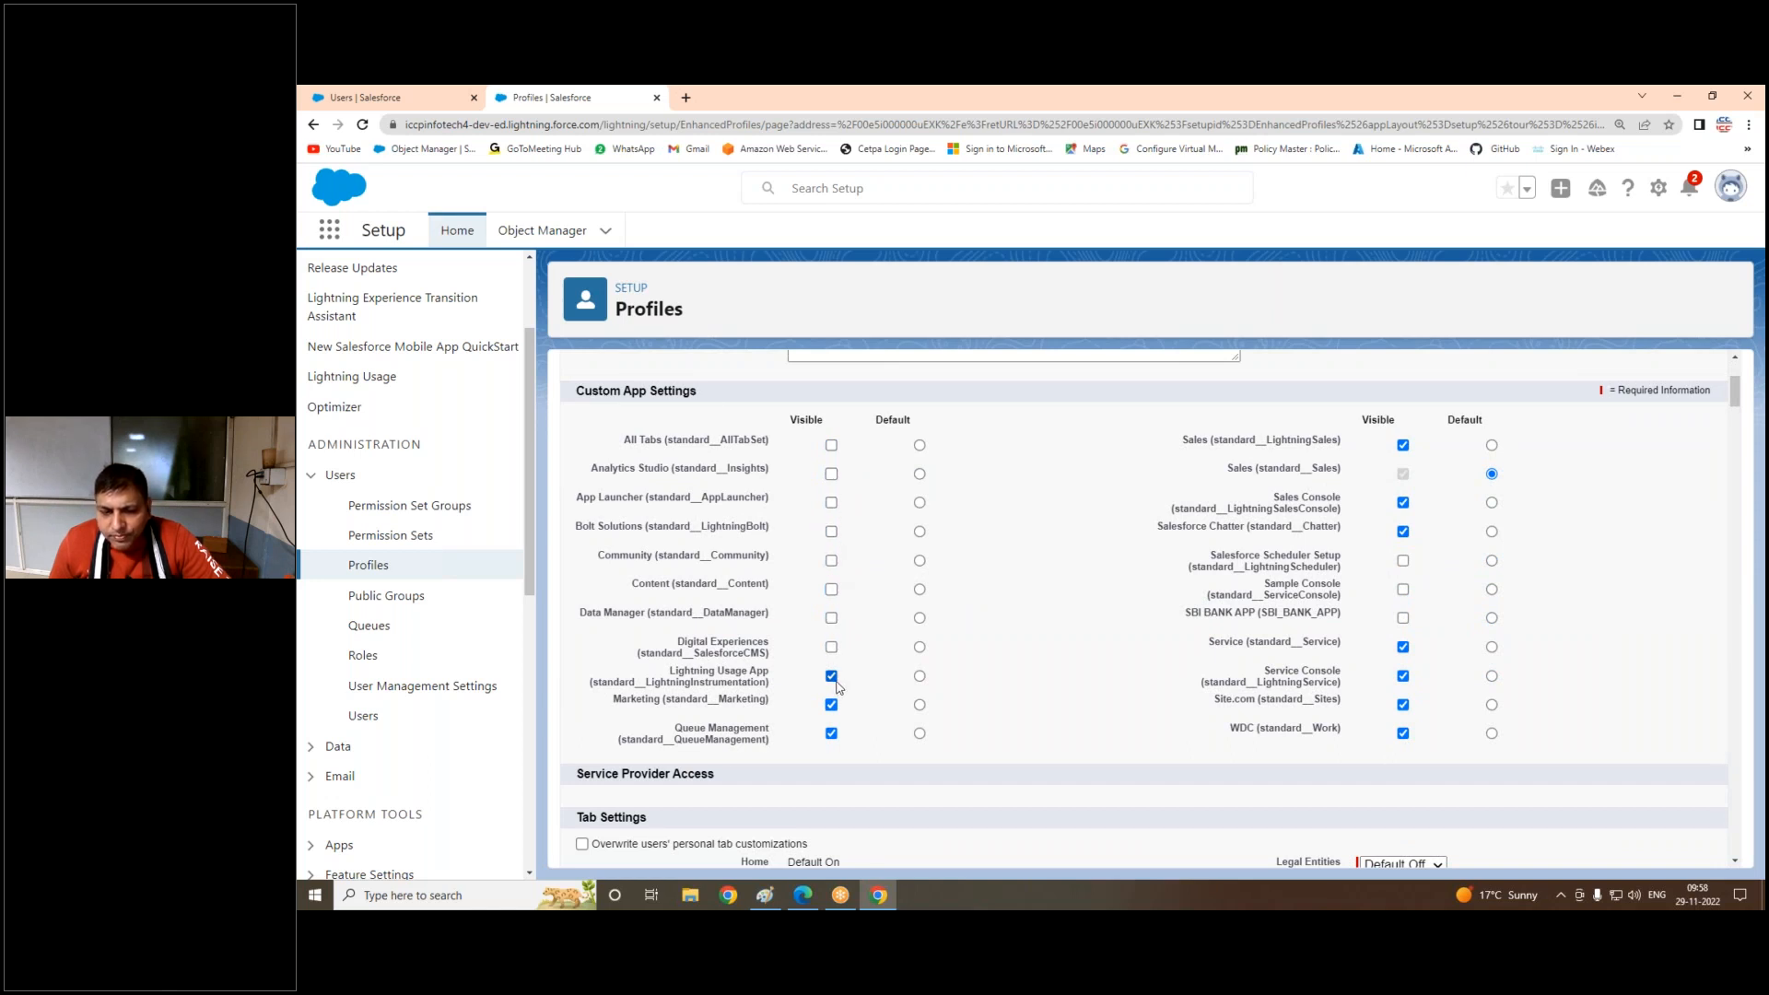
pyautogui.click(832, 705)
pyautogui.click(831, 734)
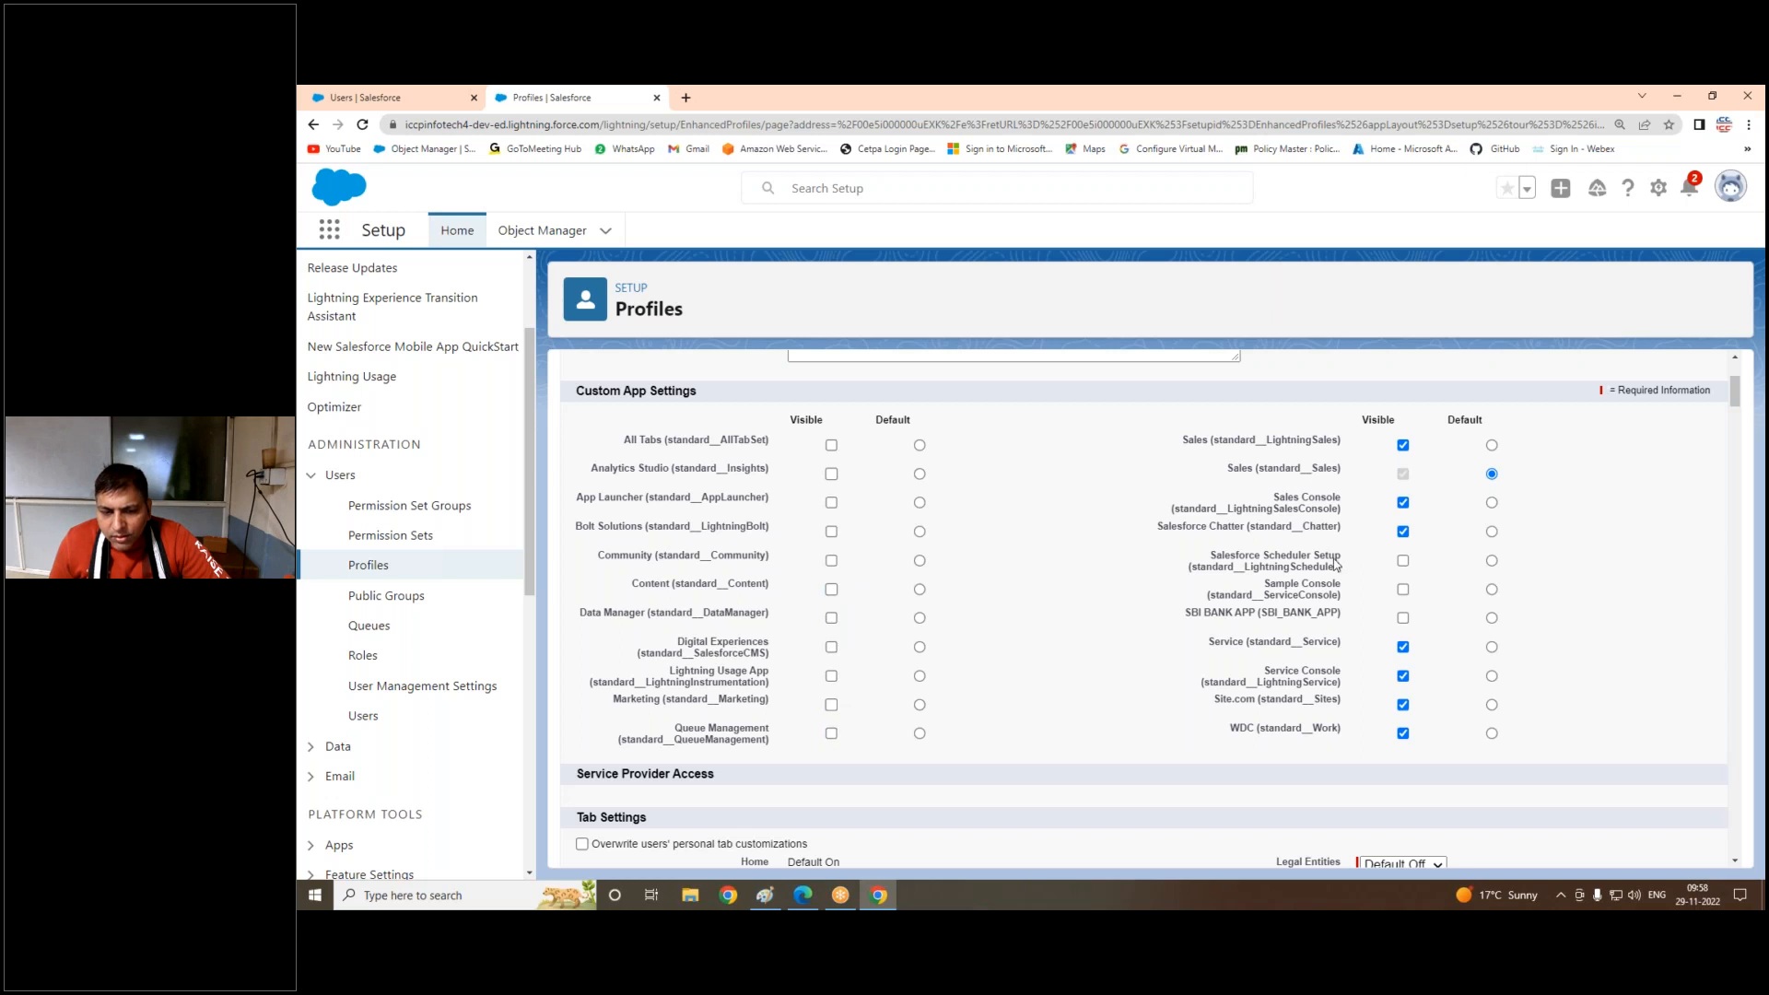
# Step: Hide Sales (standard__LightningSales), Sales Console, Salesforce Chatter, Service, Service Console, Site.com and WDC for the profile, and make SBI BANK APP visible
pyautogui.click(1402, 446)
pyautogui.click(1402, 502)
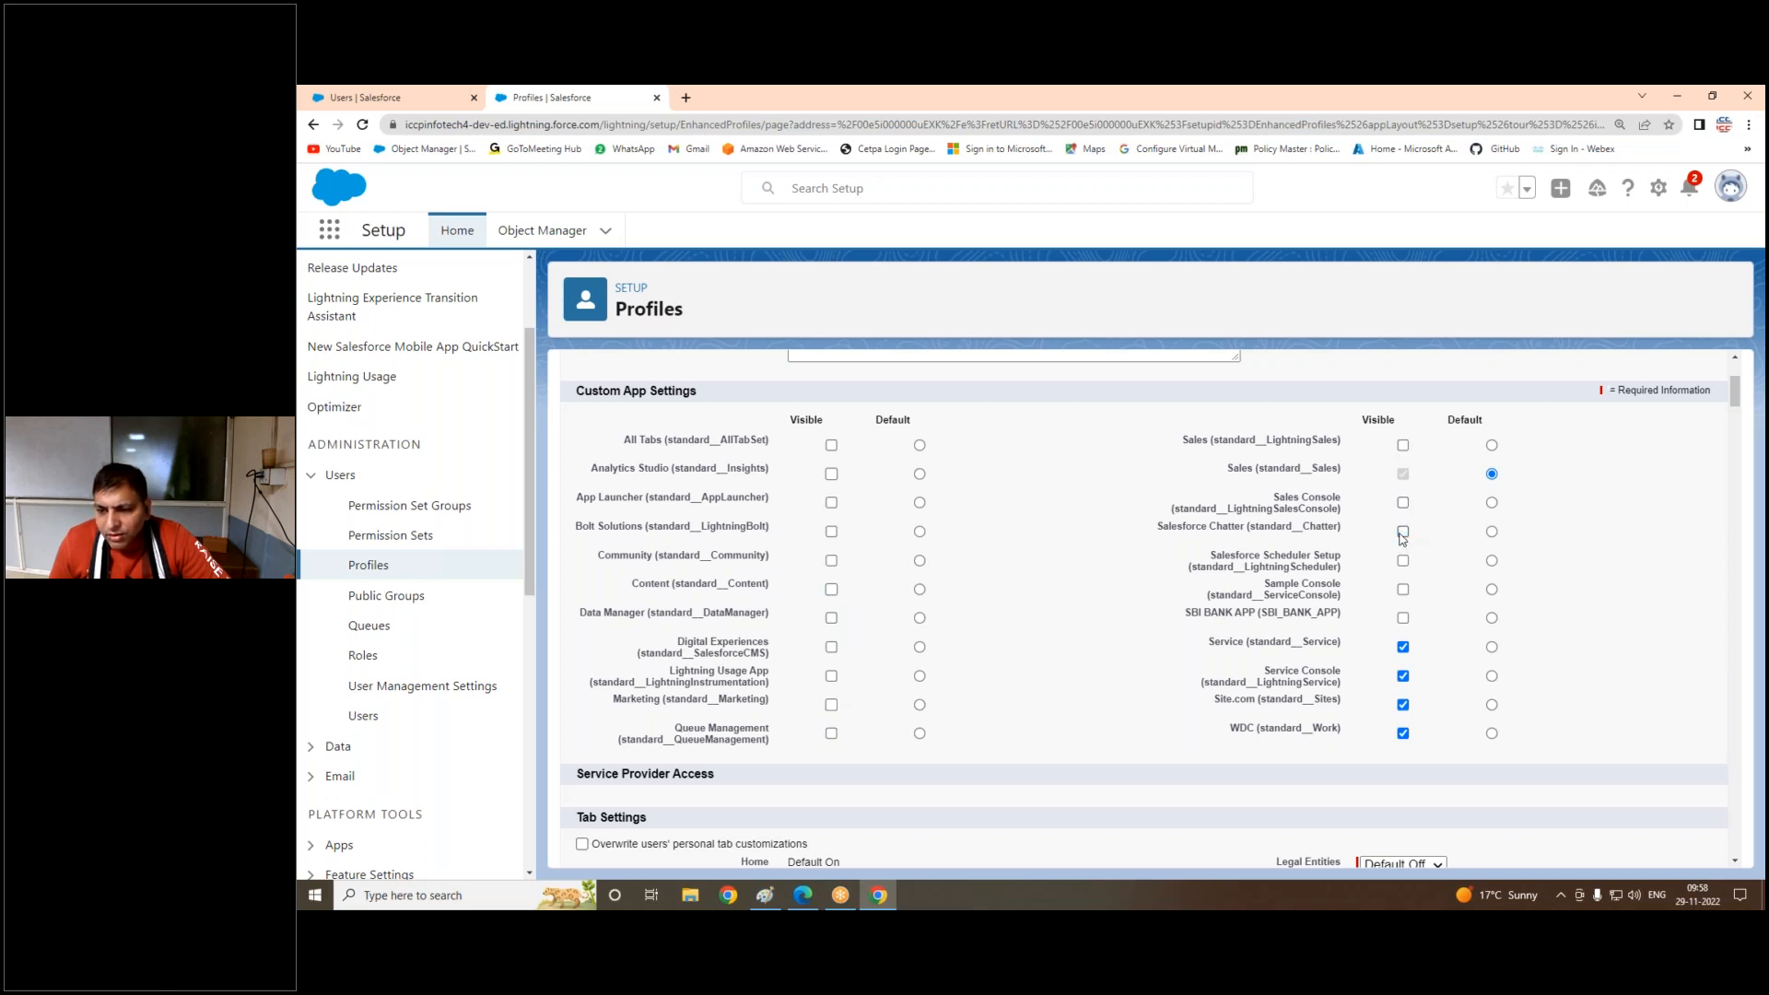
pyautogui.click(1404, 648)
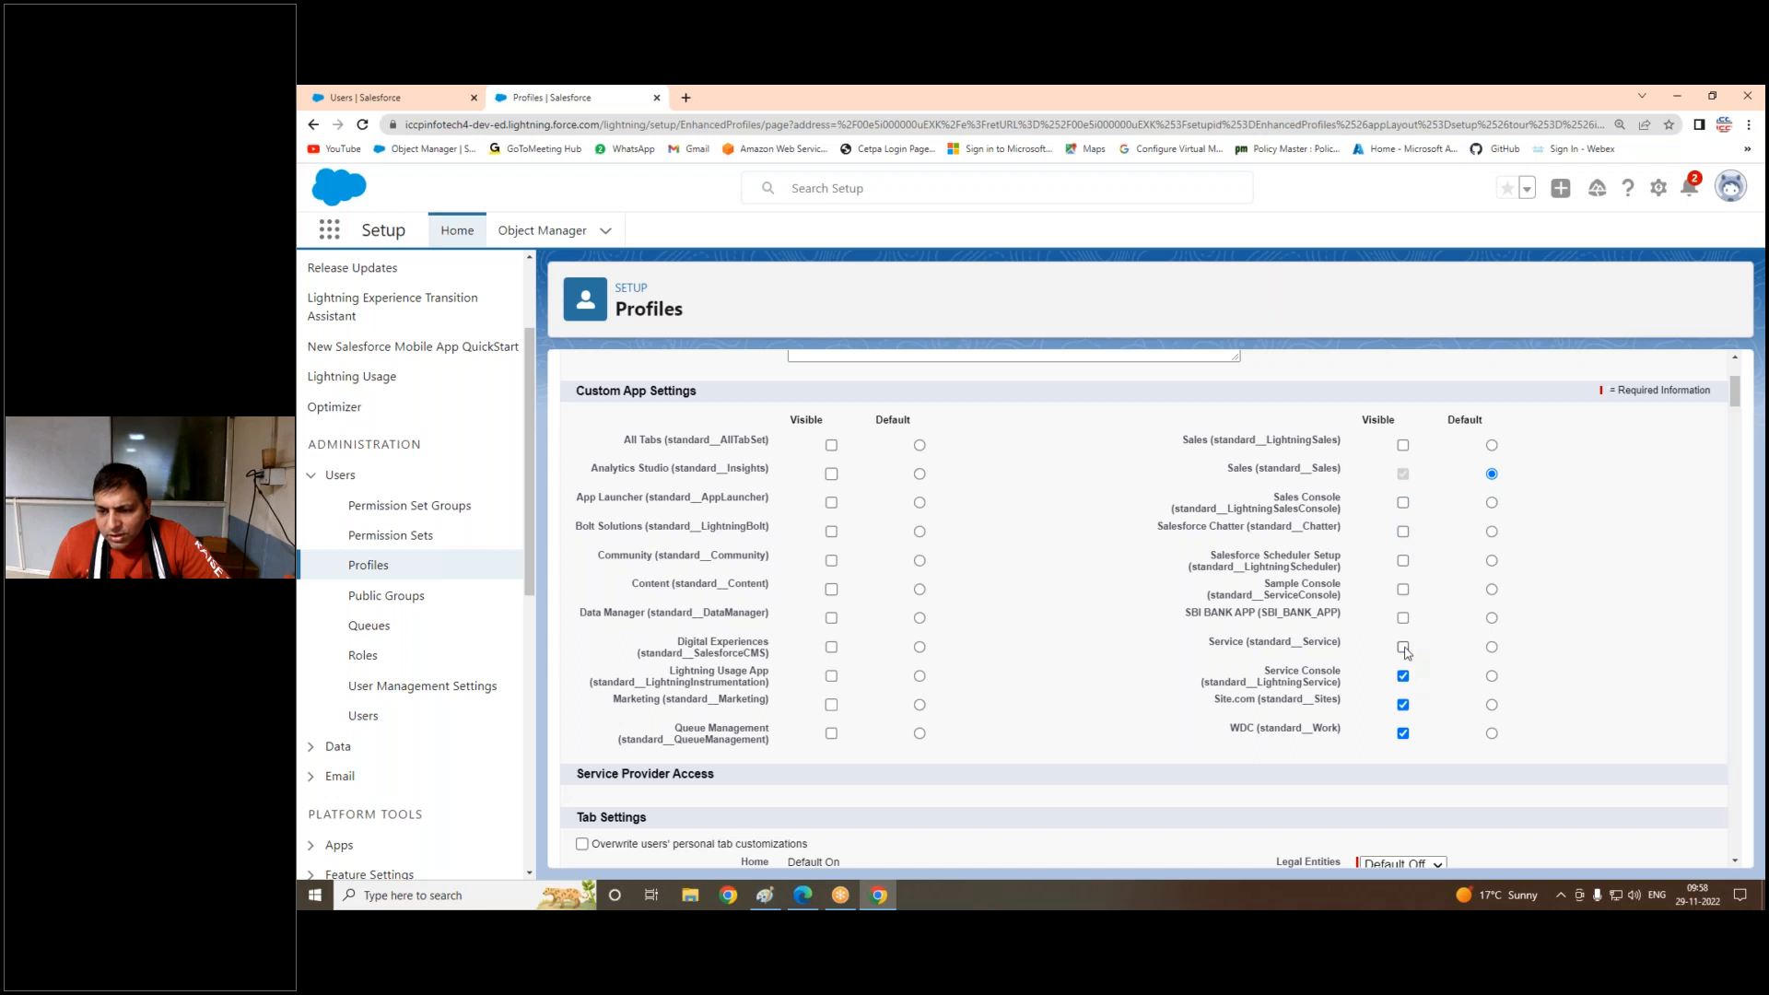
pyautogui.click(1403, 618)
pyautogui.click(1403, 677)
pyautogui.click(1403, 705)
pyautogui.click(1404, 733)
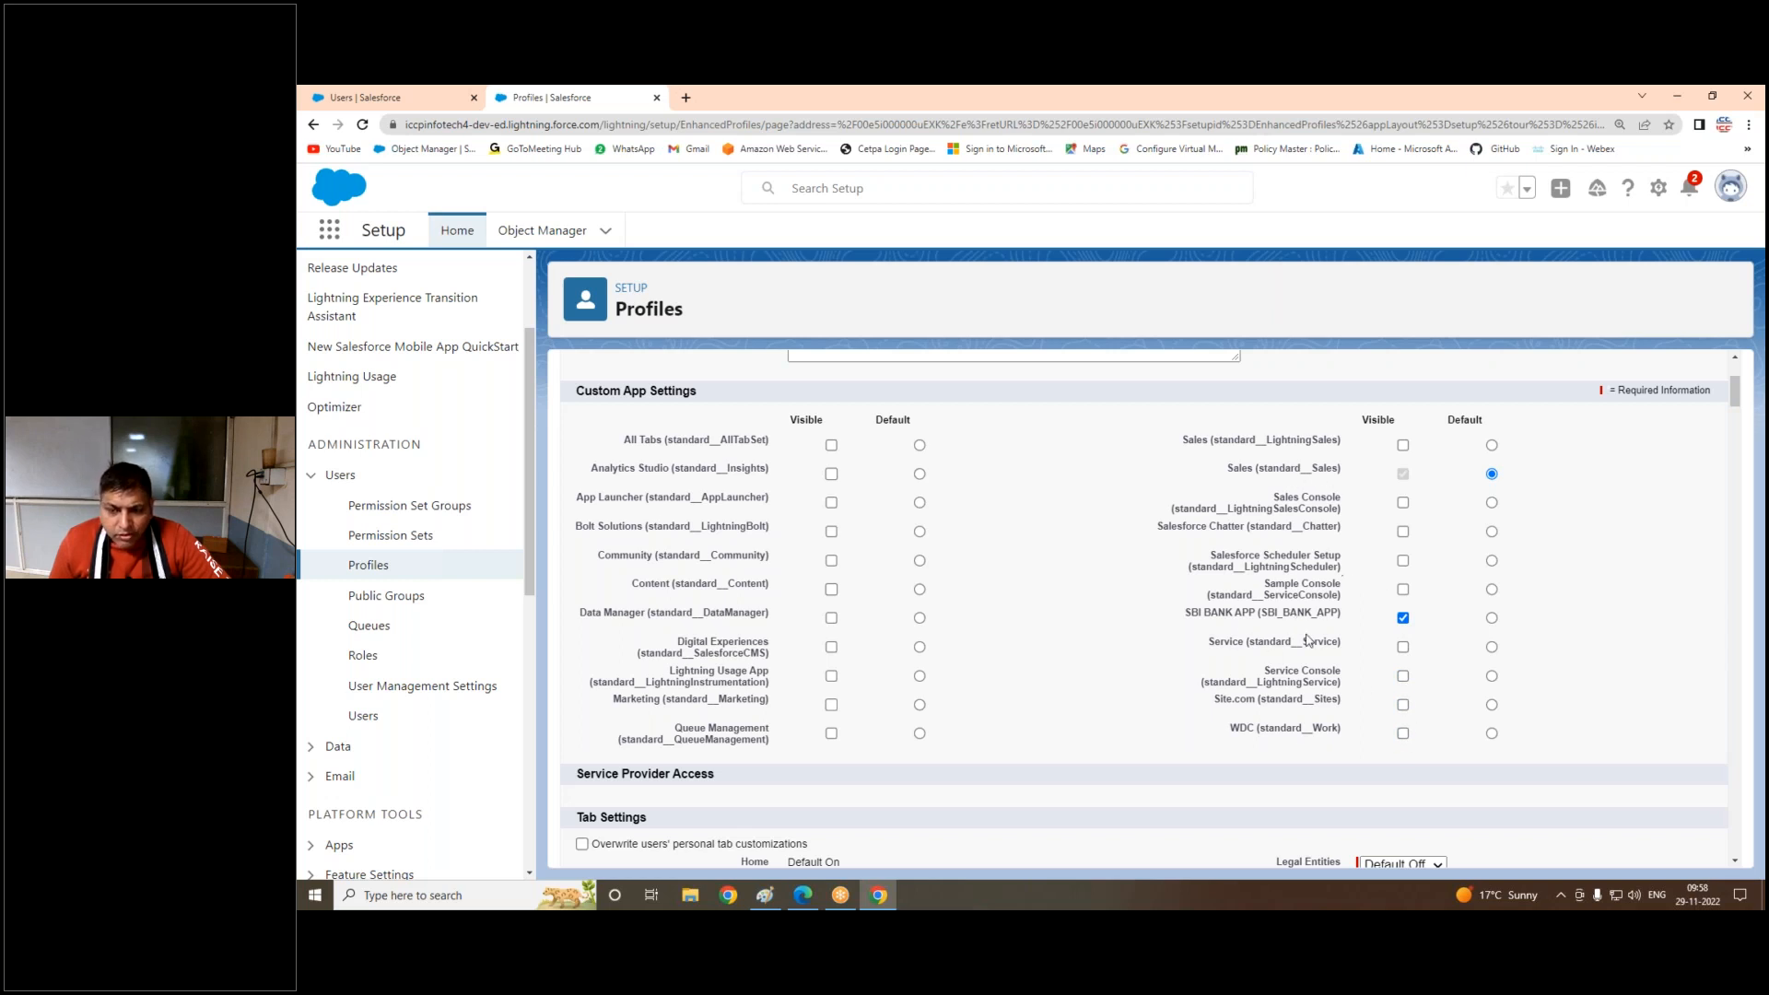
# Step: Review the profile's tab settings, administrative and standard object permissions, and password policies, and save the profile
pyautogui.scroll(-1, 937, 629)
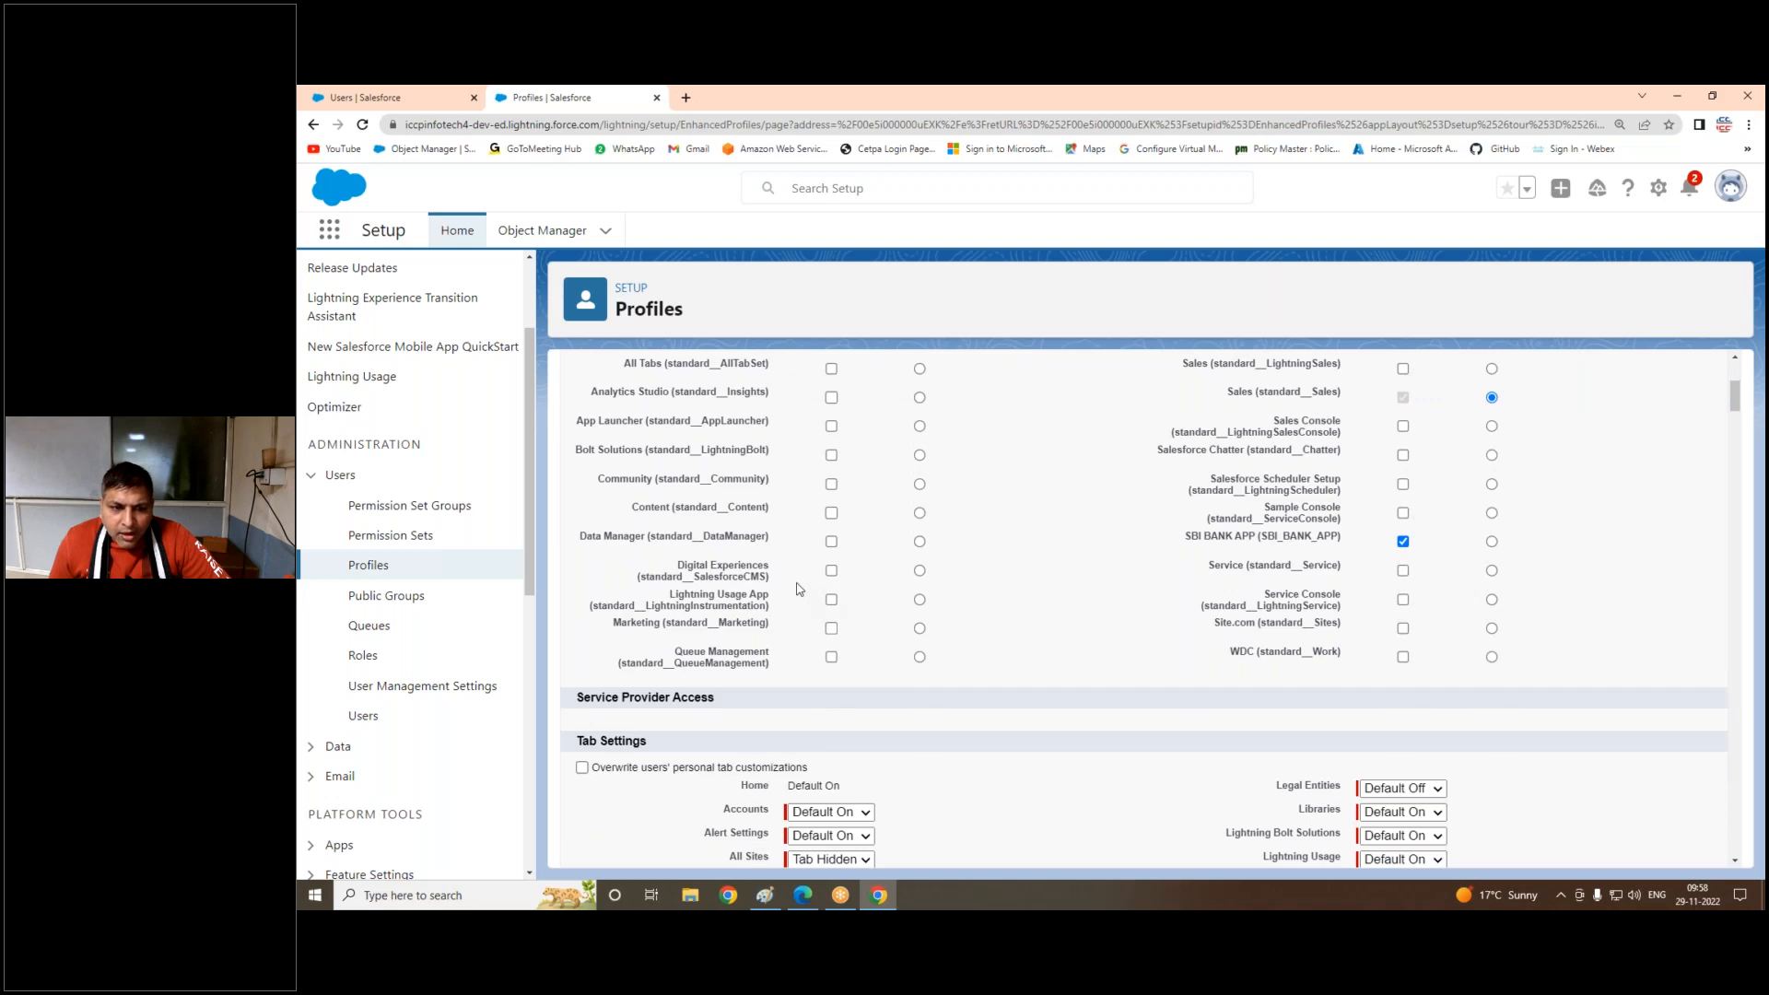
pyautogui.scroll(-20, 800, 588)
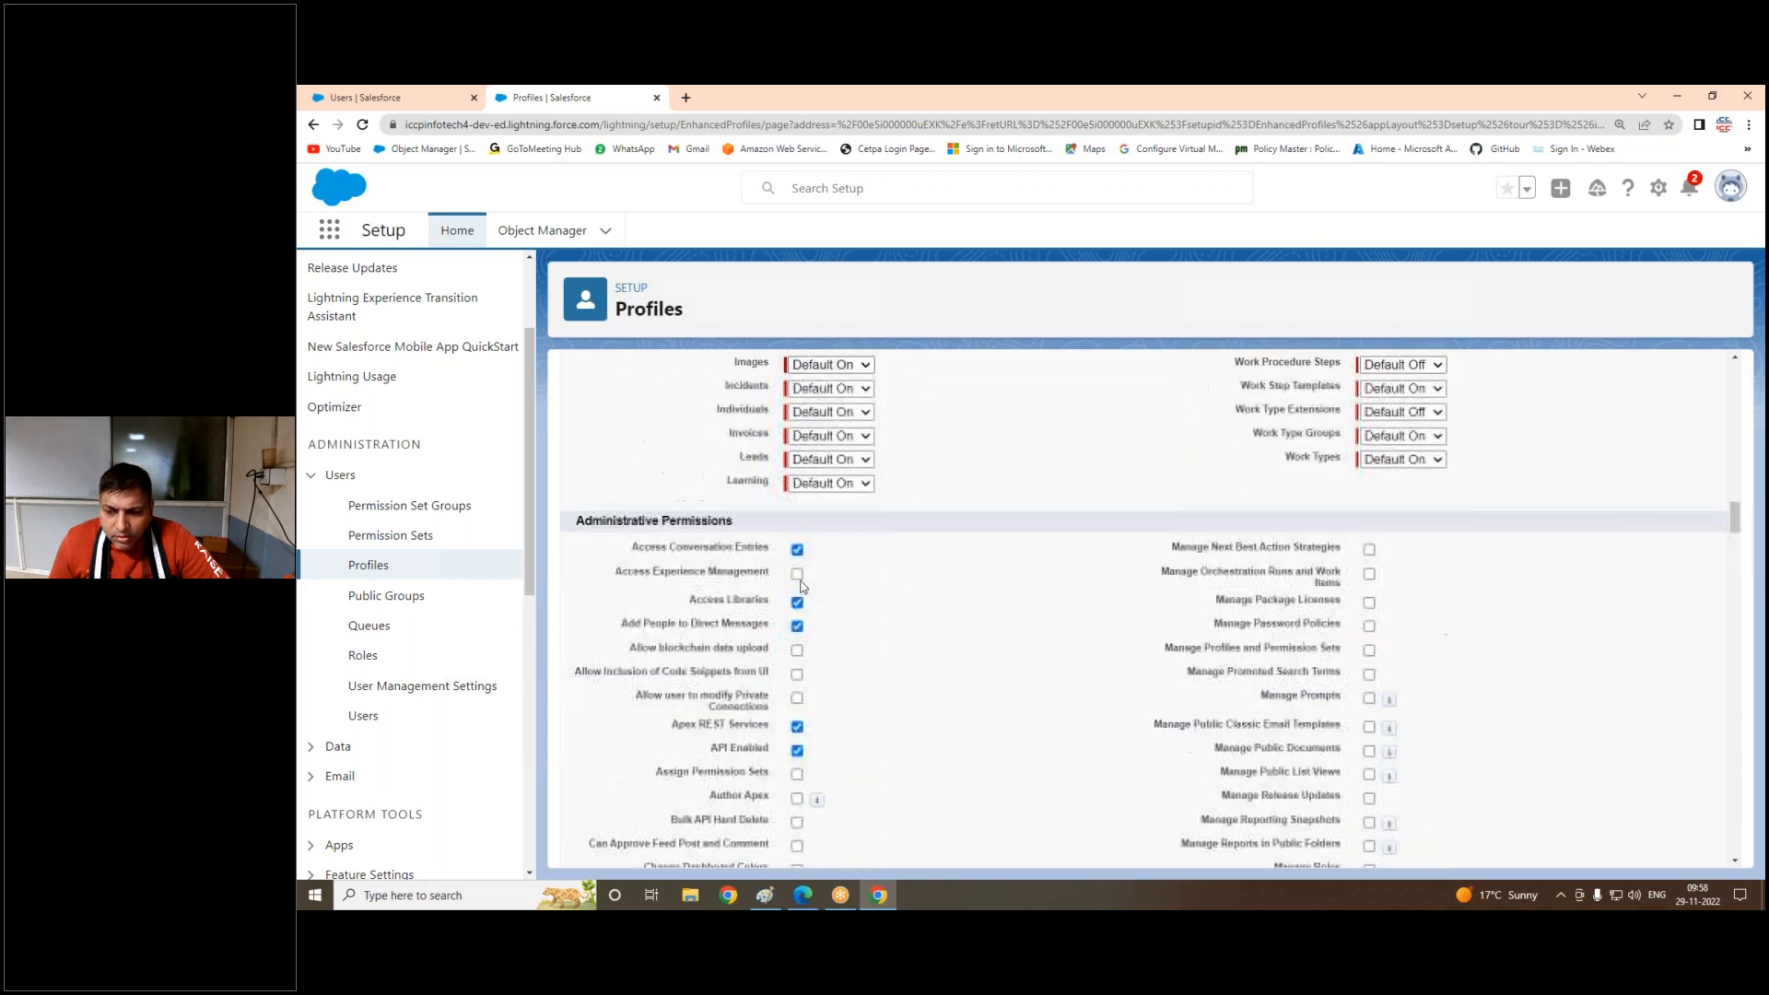
pyautogui.scroll(-20, 801, 586)
pyautogui.scroll(-15, 801, 577)
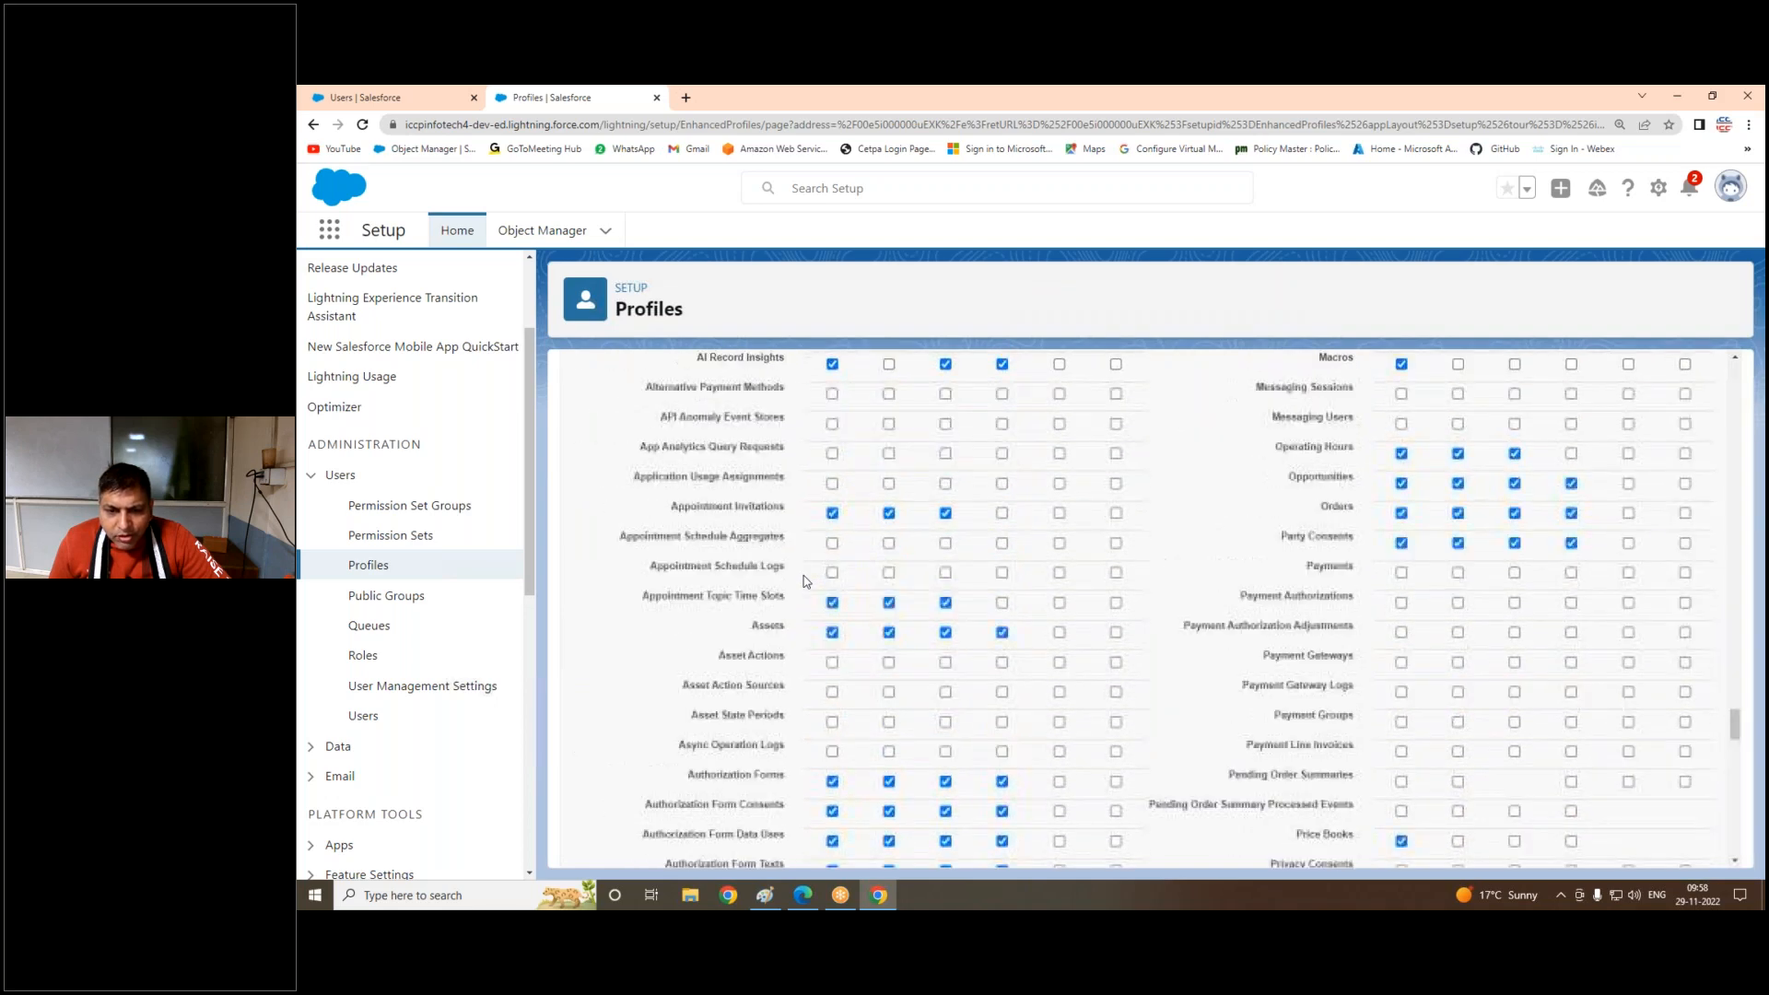
pyautogui.scroll(3, 803, 581)
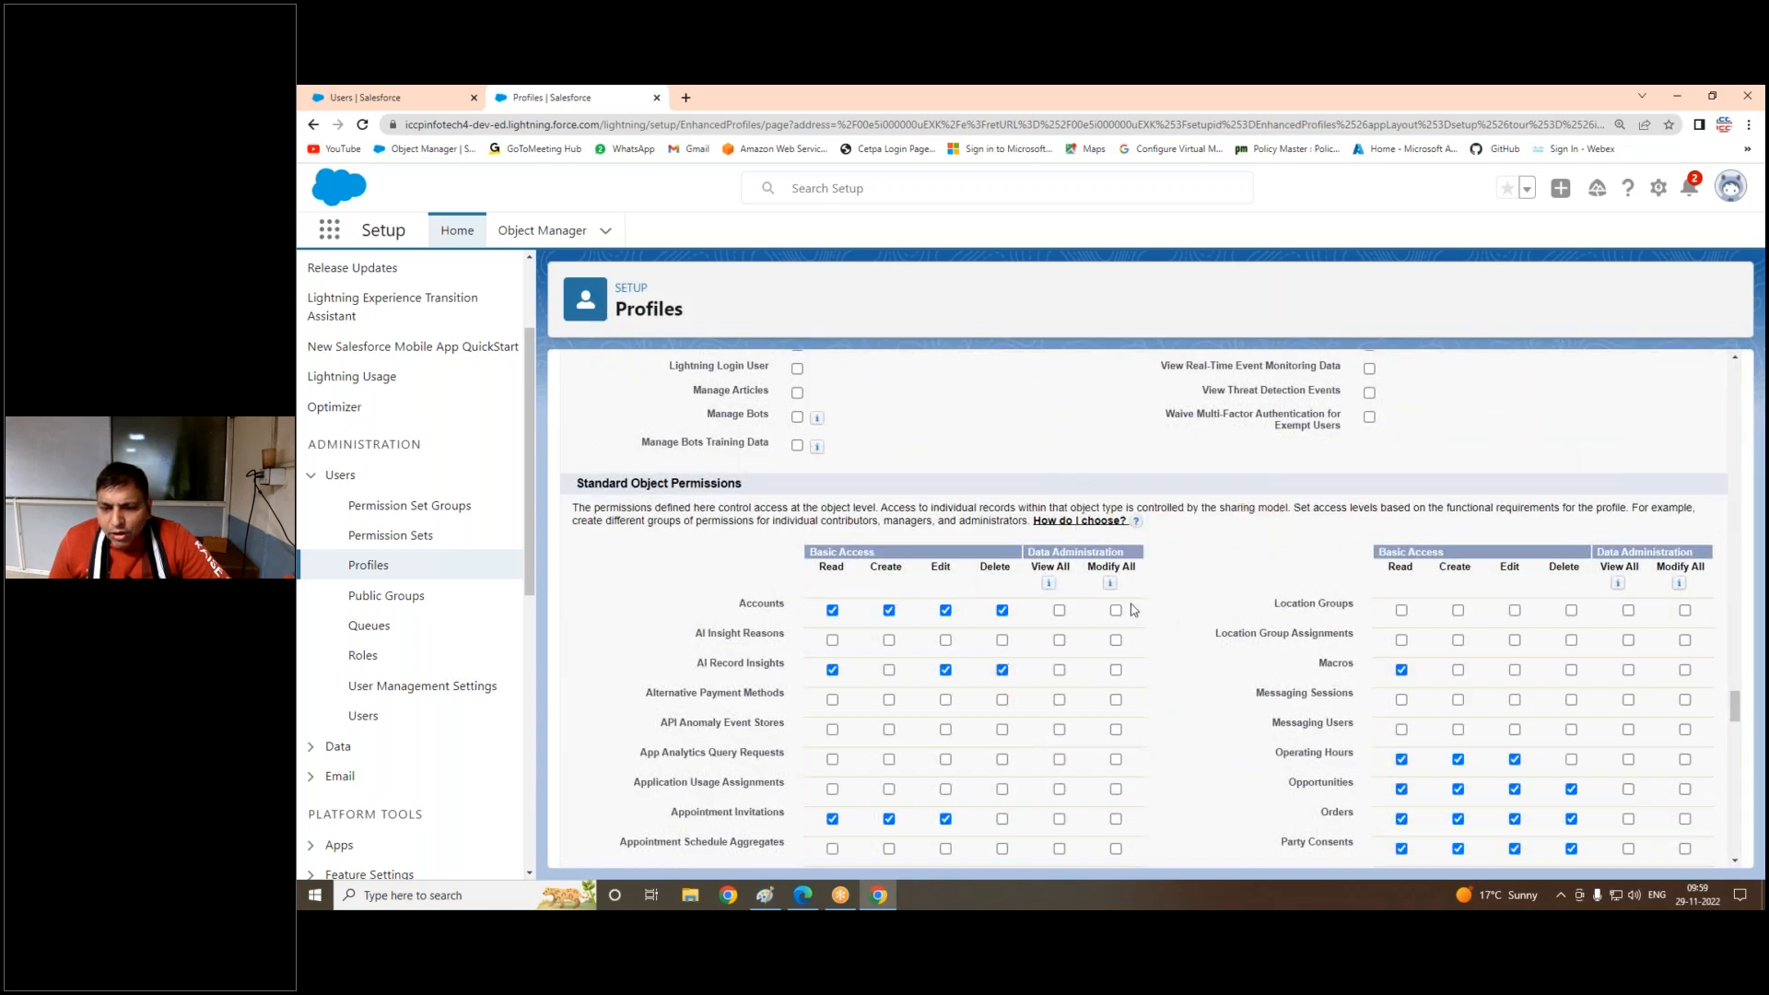
pyautogui.scroll(-8, 1119, 609)
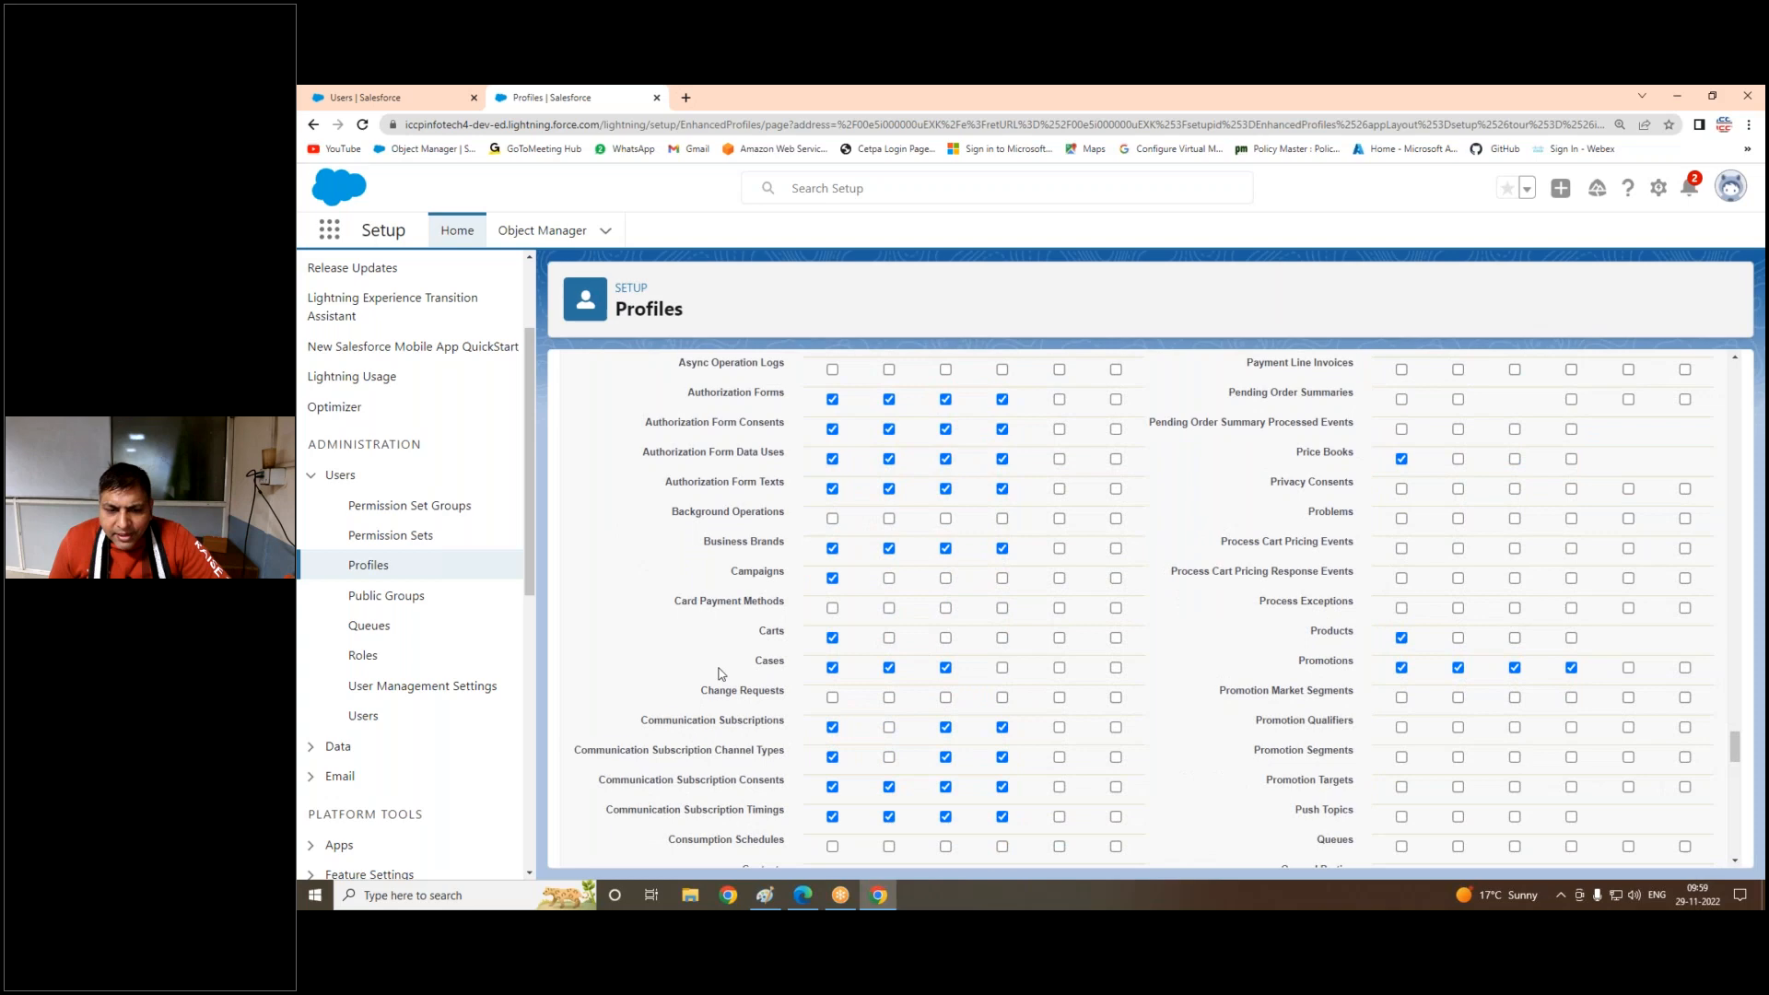
pyautogui.scroll(-5, 722, 674)
pyautogui.scroll(-15, 875, 592)
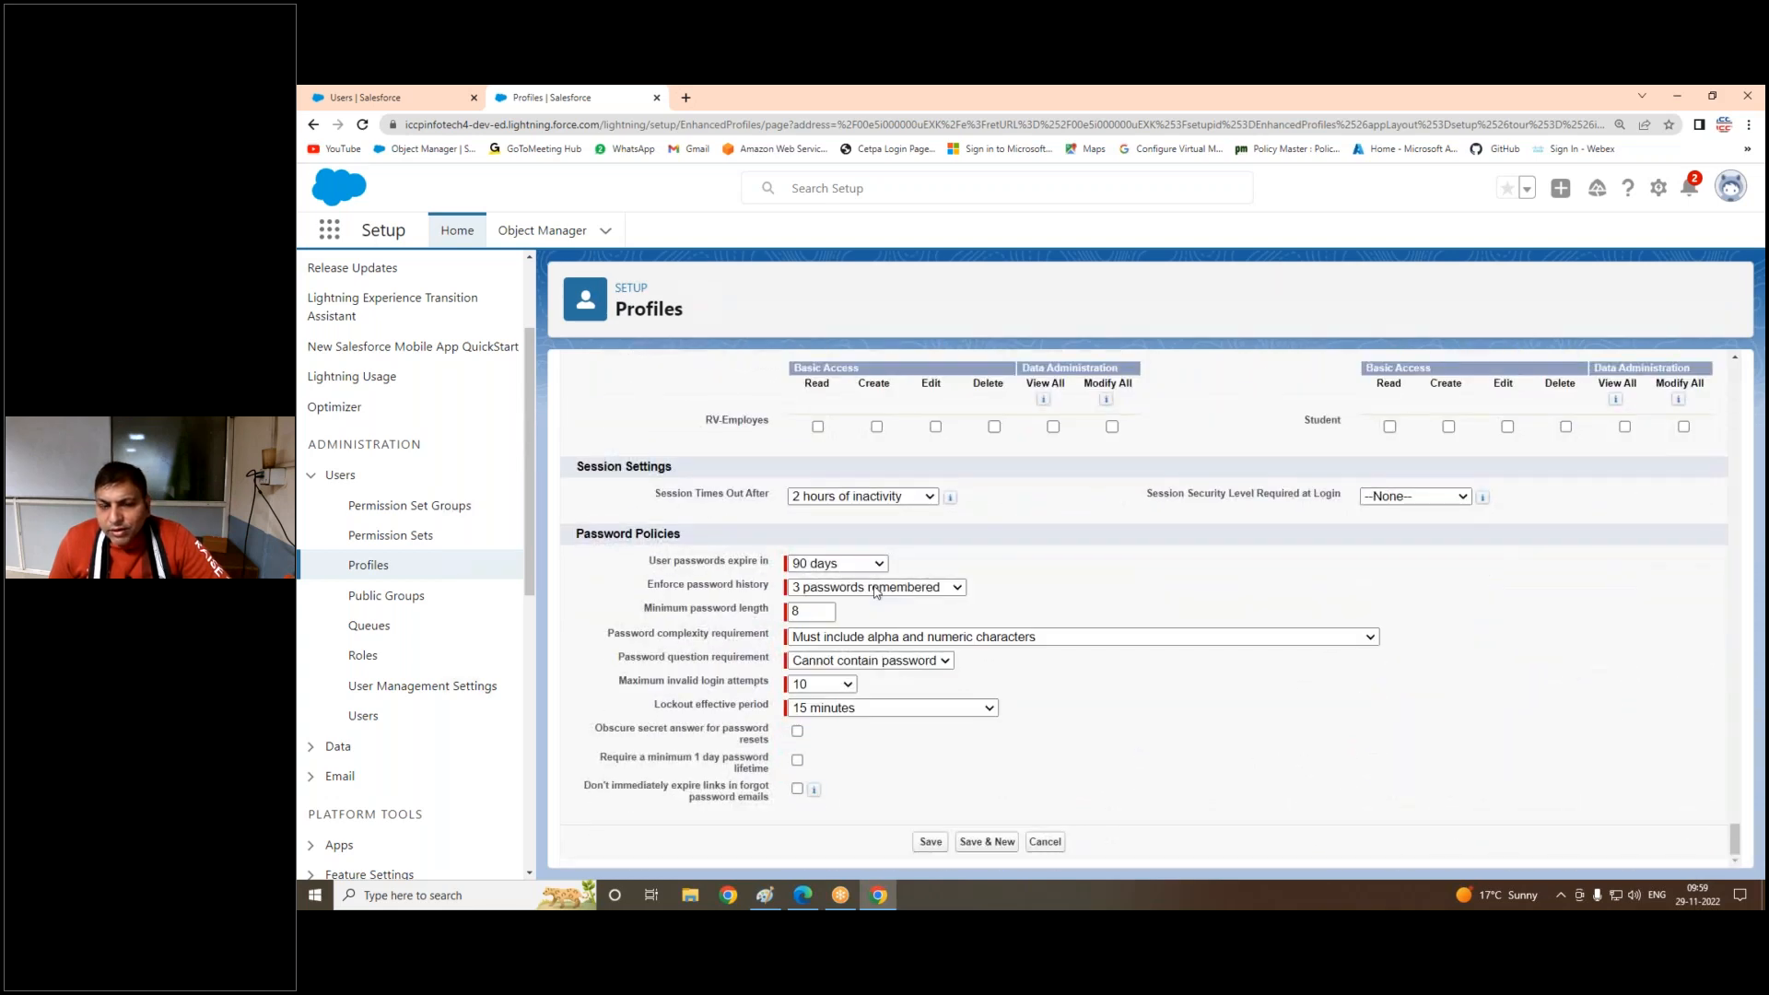
pyautogui.click(930, 844)
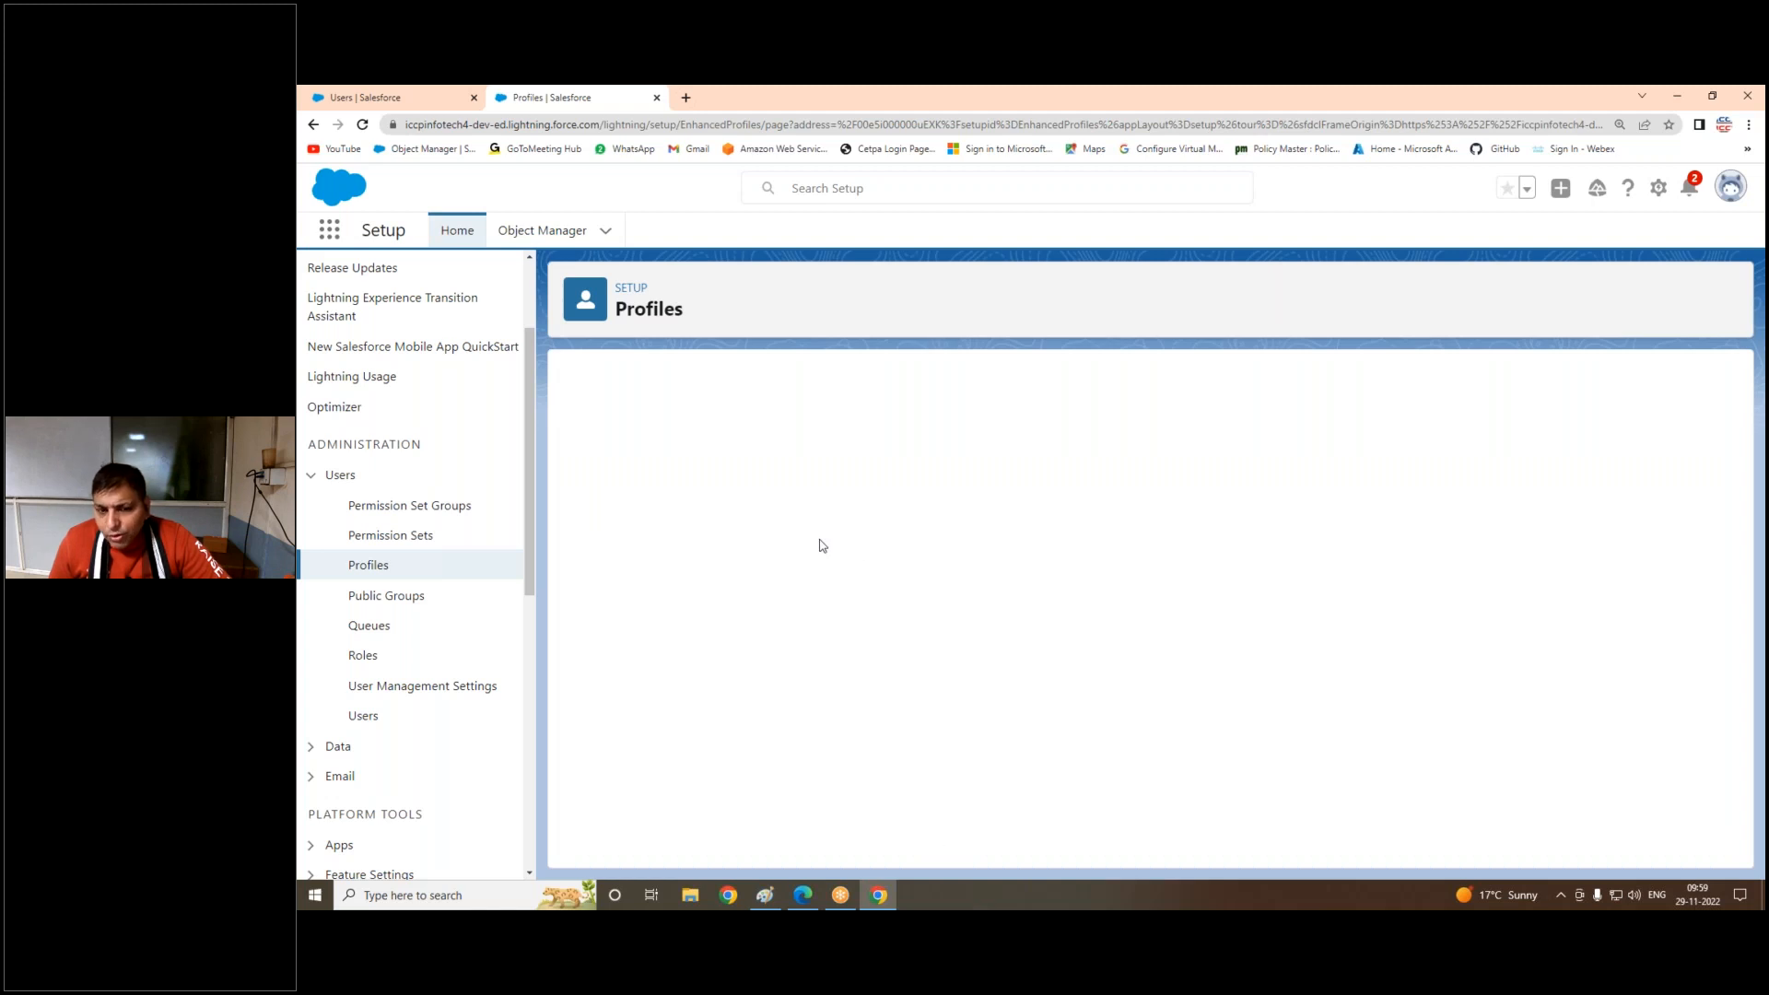
pyautogui.moveTo(920, 497)
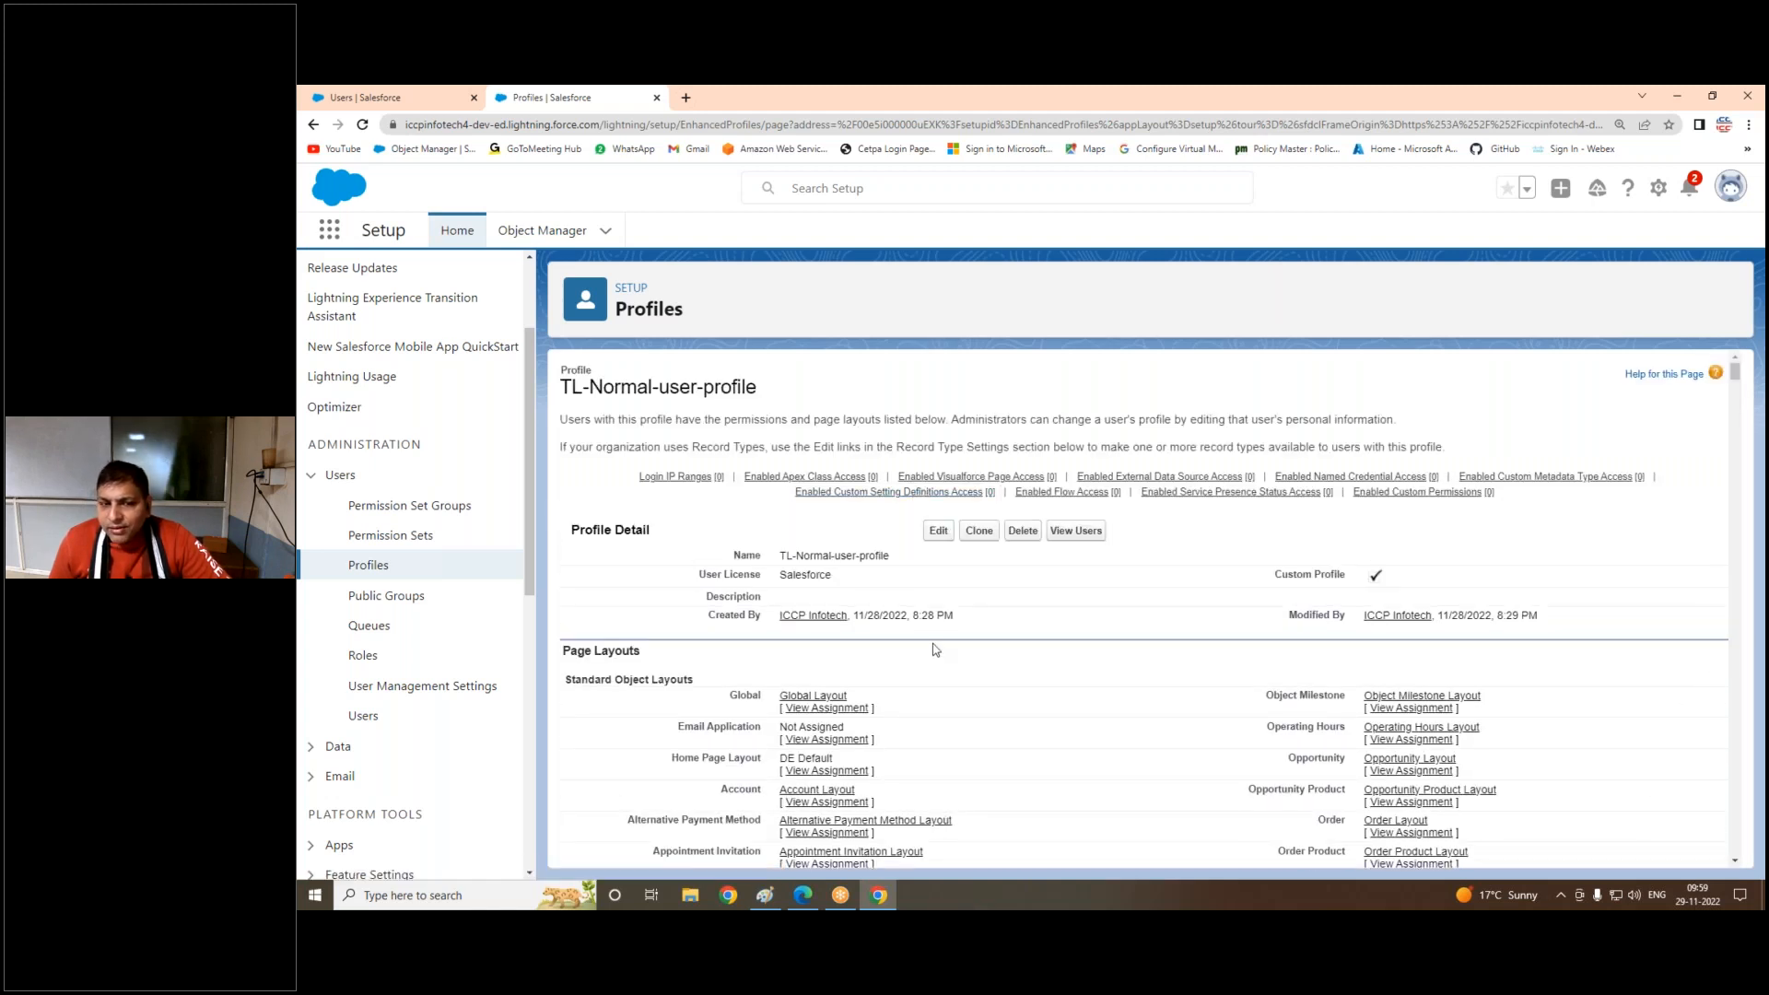
# Step: From the All Users list, give the inactive TL:-sales-Profile user the Force.com - App Subscription license and Force.com - App Subscription User profile, and save
pyautogui.moveTo(801, 892)
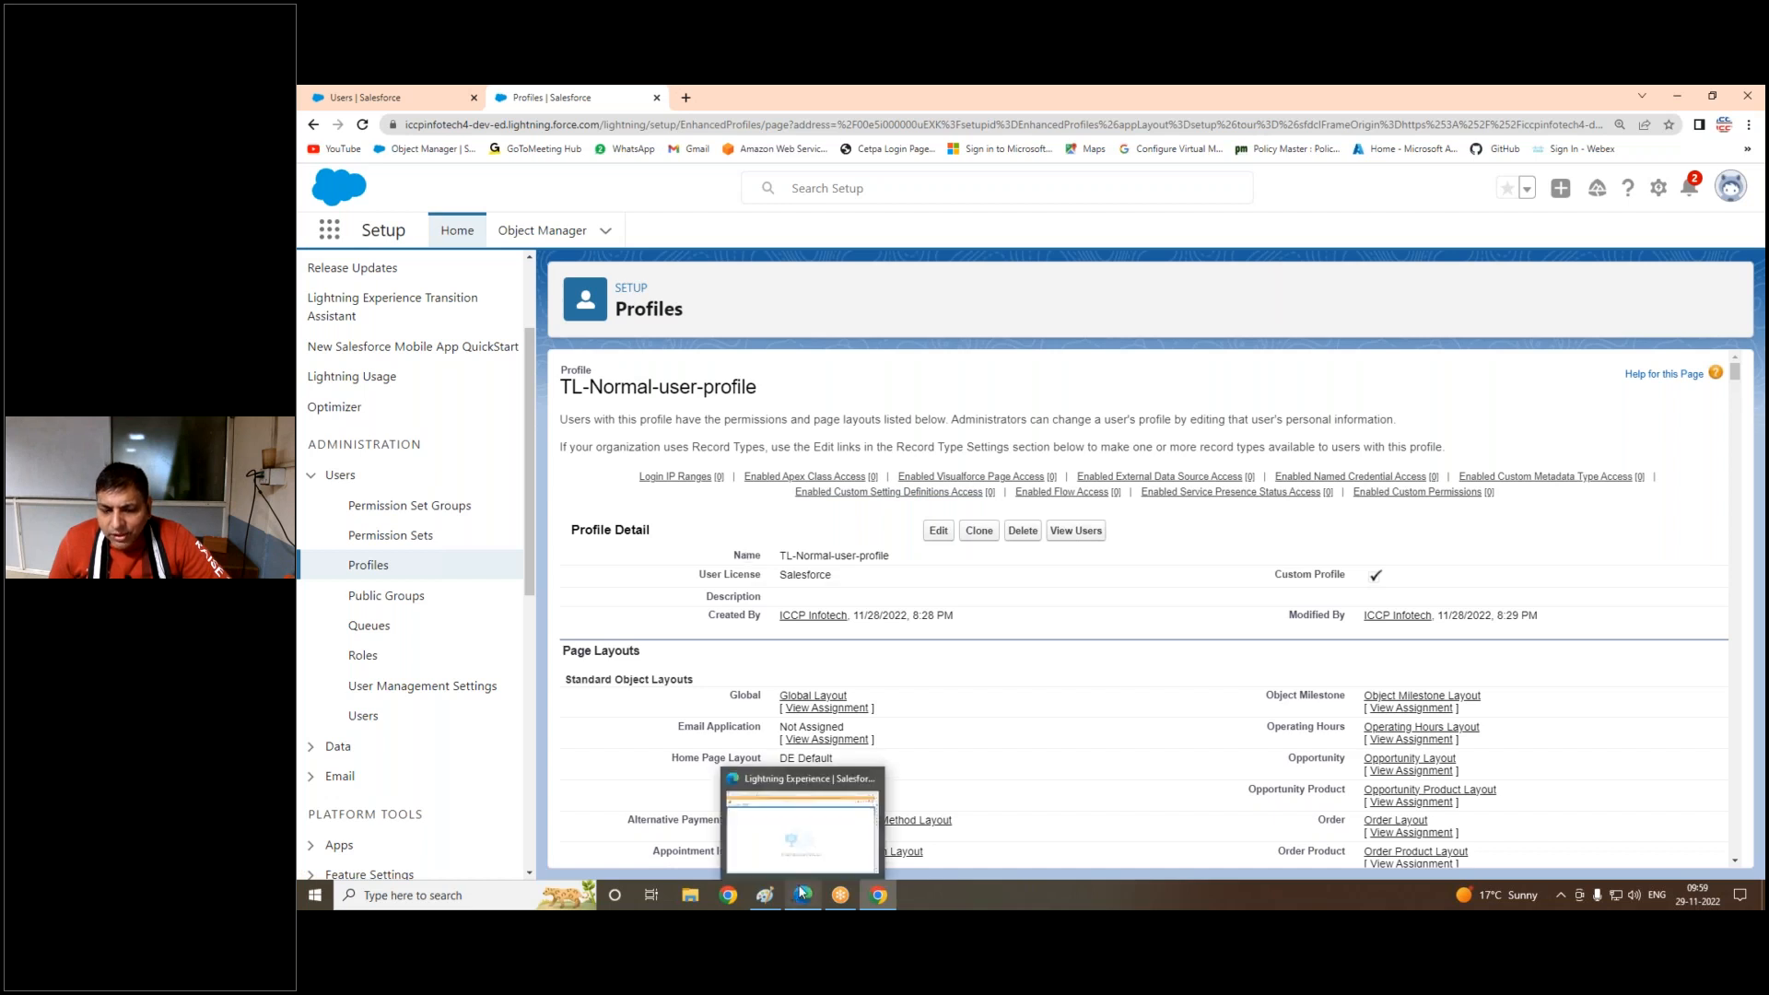
pyautogui.click(396, 97)
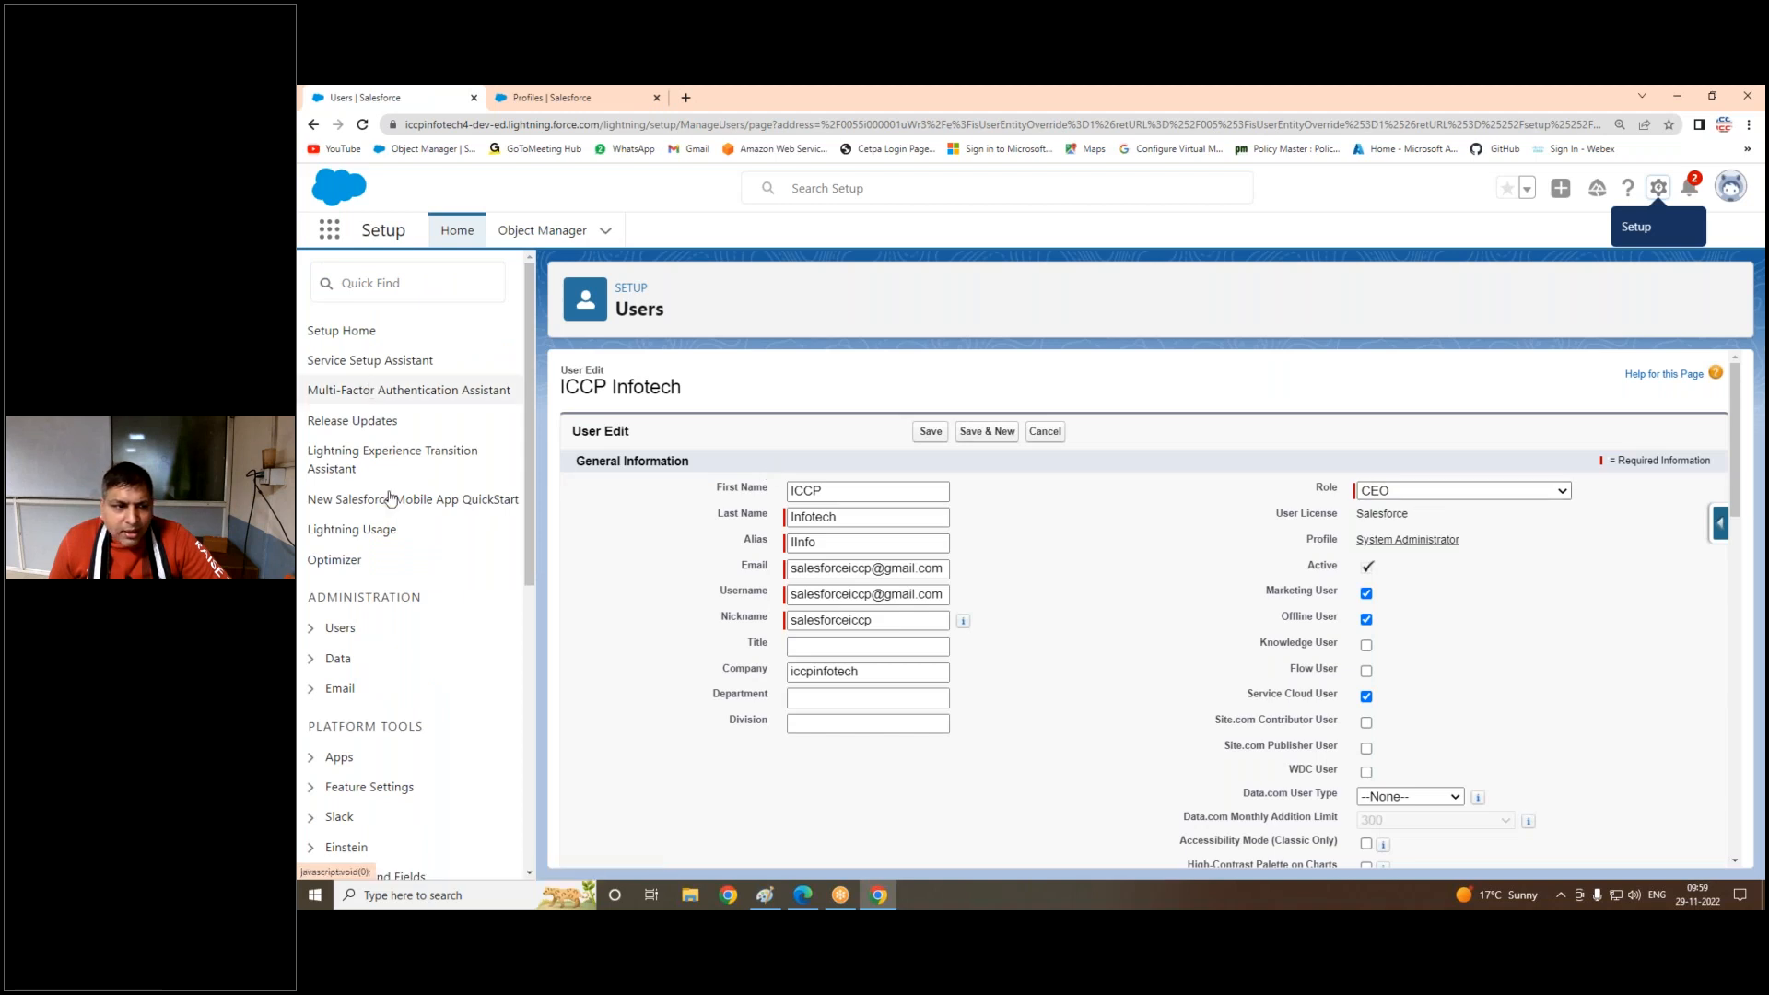
pyautogui.click(339, 629)
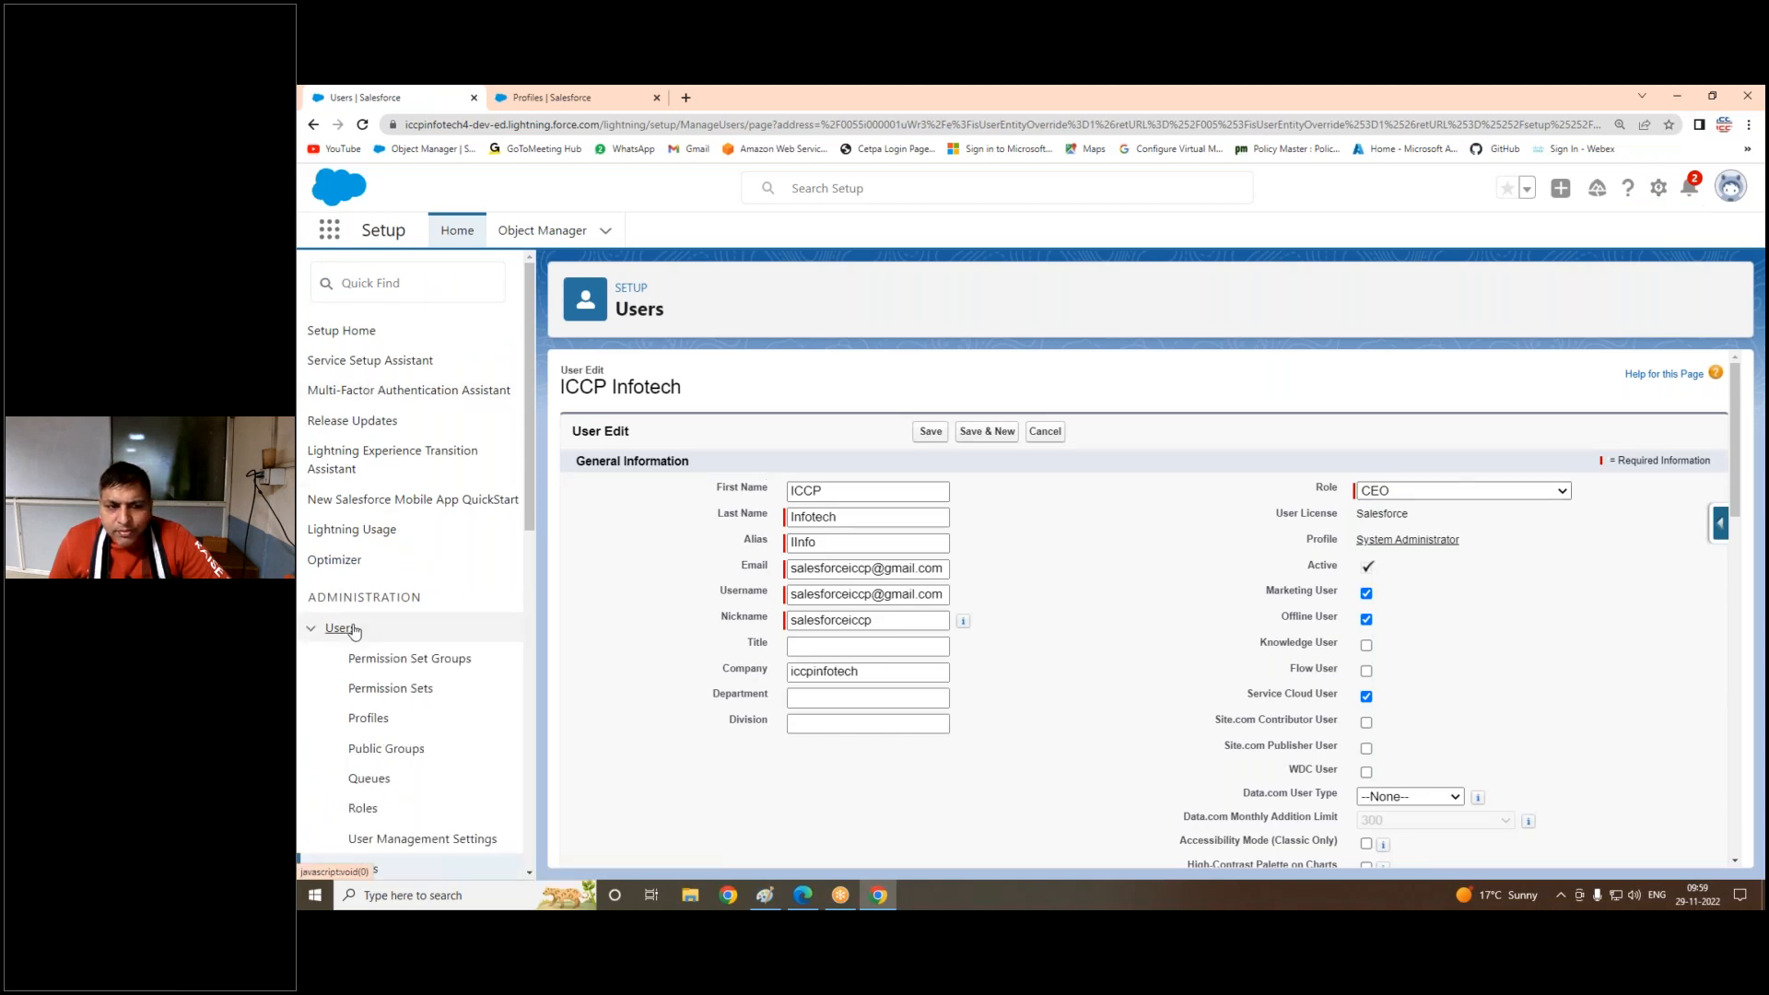
pyautogui.scroll(-2, 378, 709)
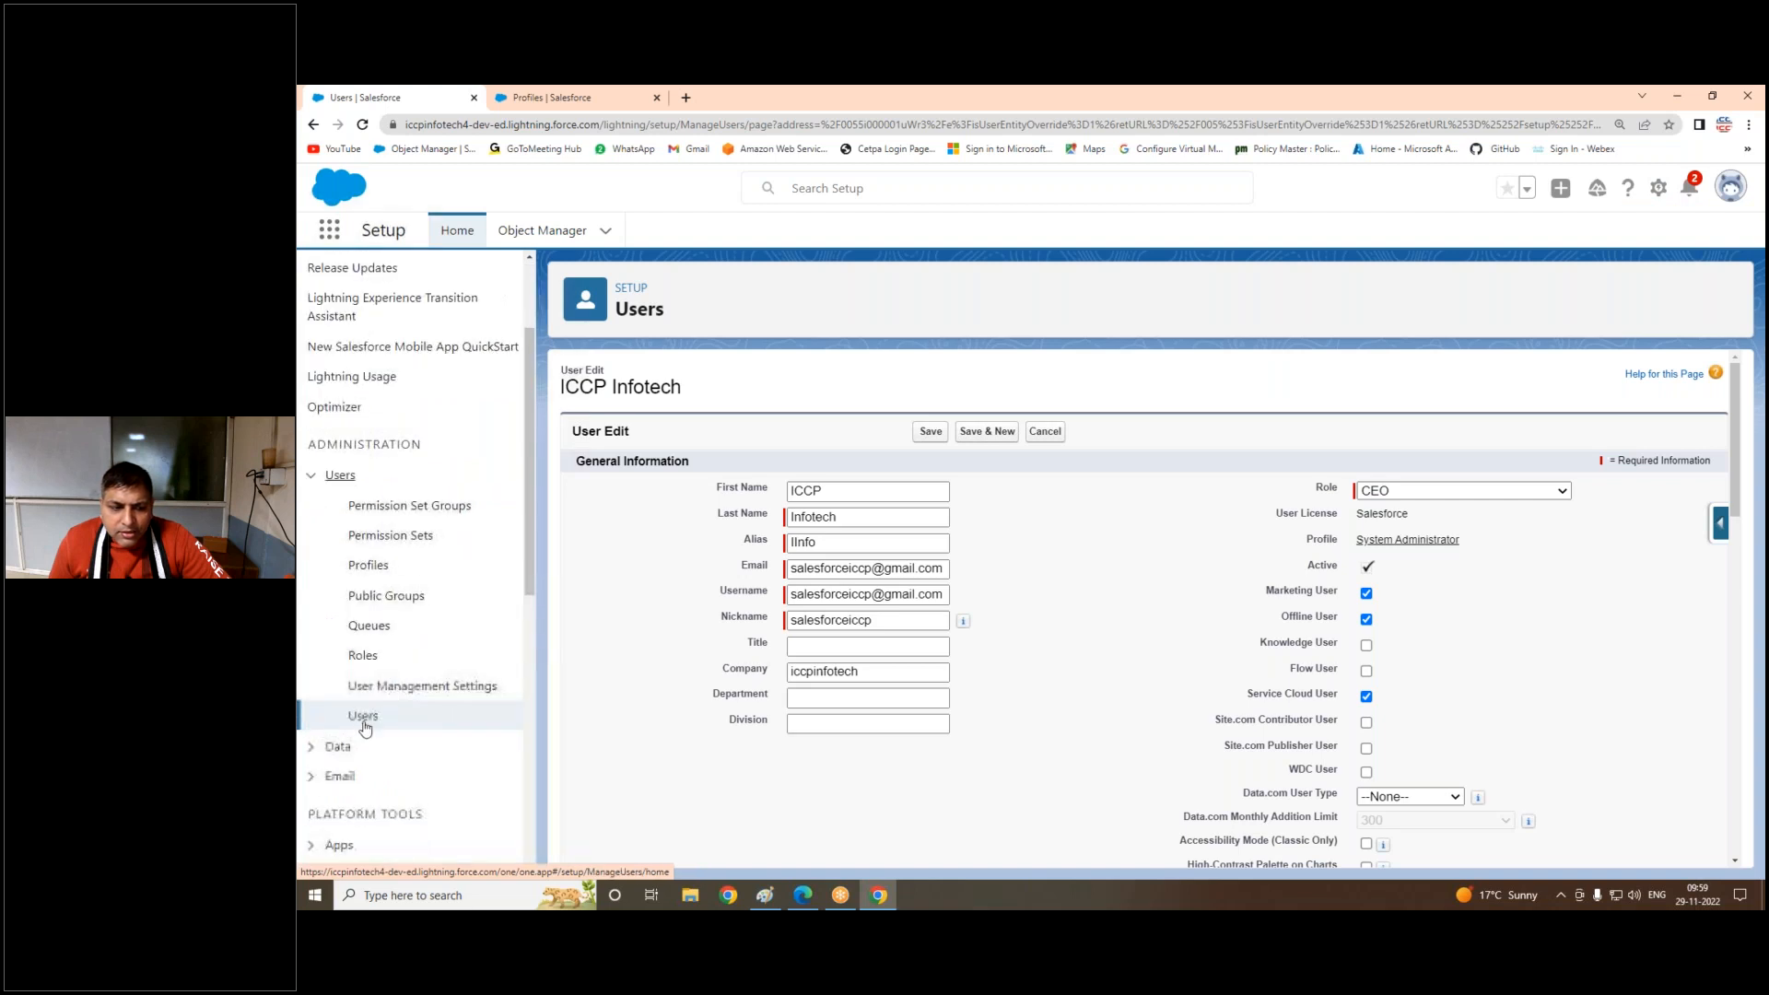
pyautogui.click(363, 717)
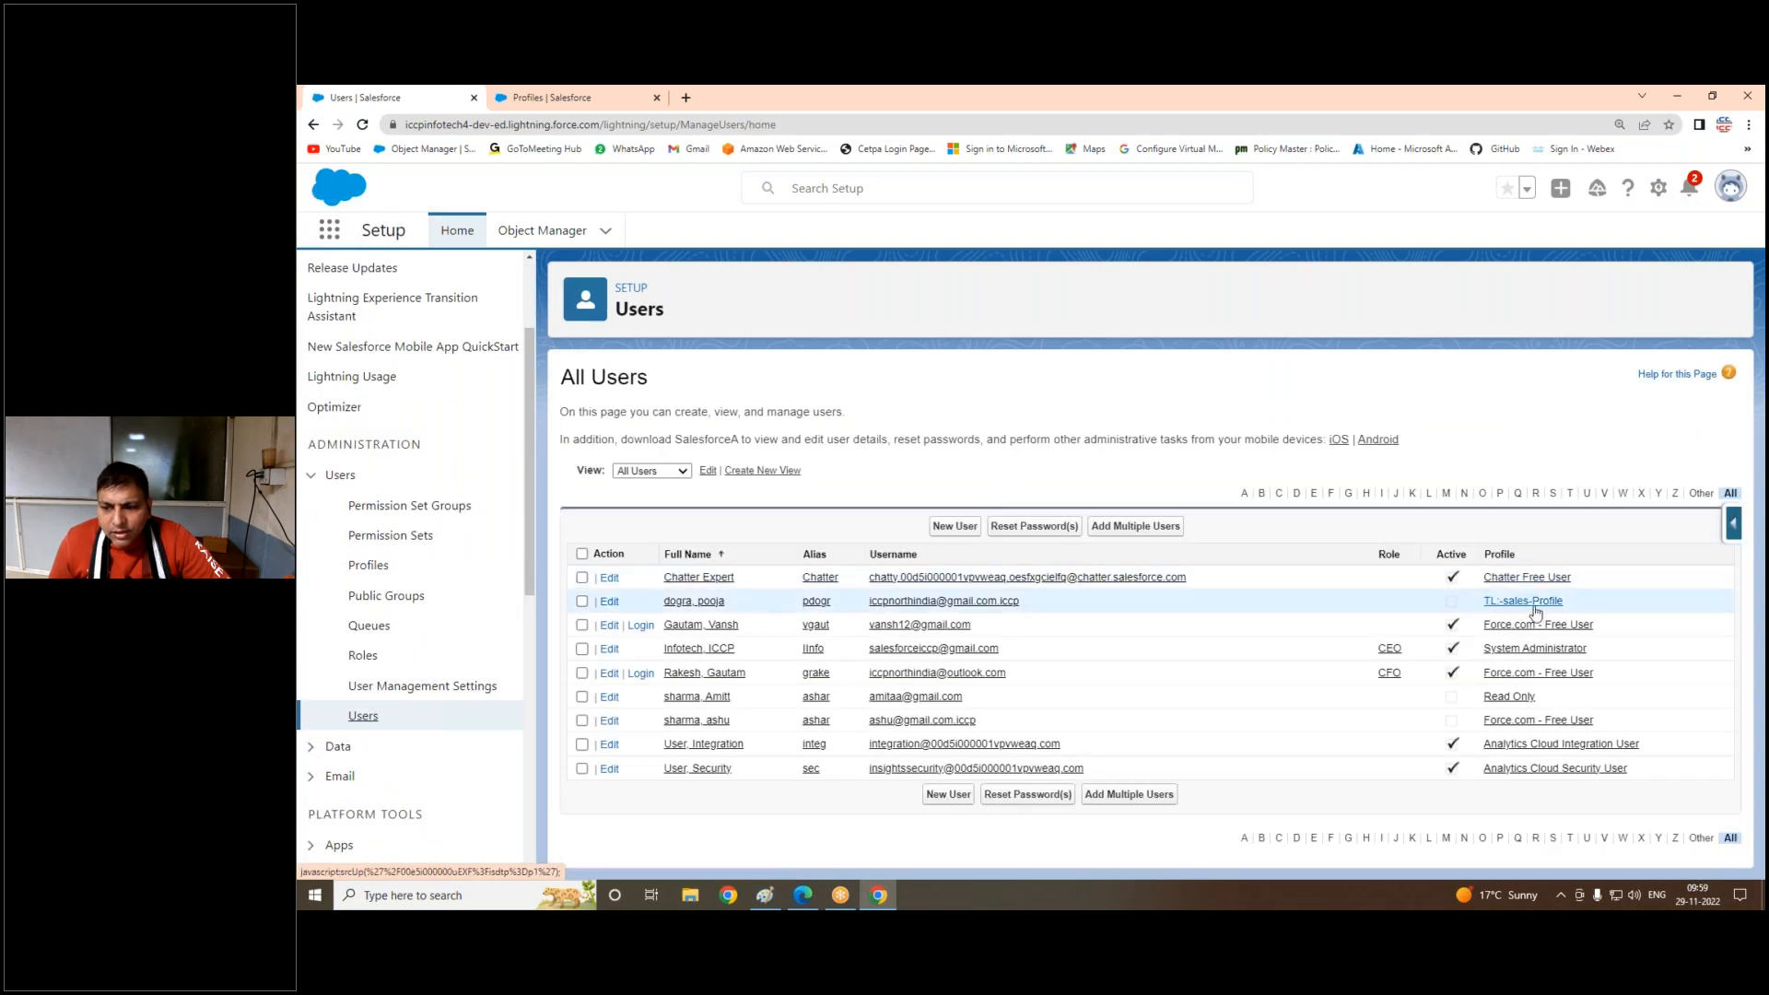
pyautogui.click(609, 601)
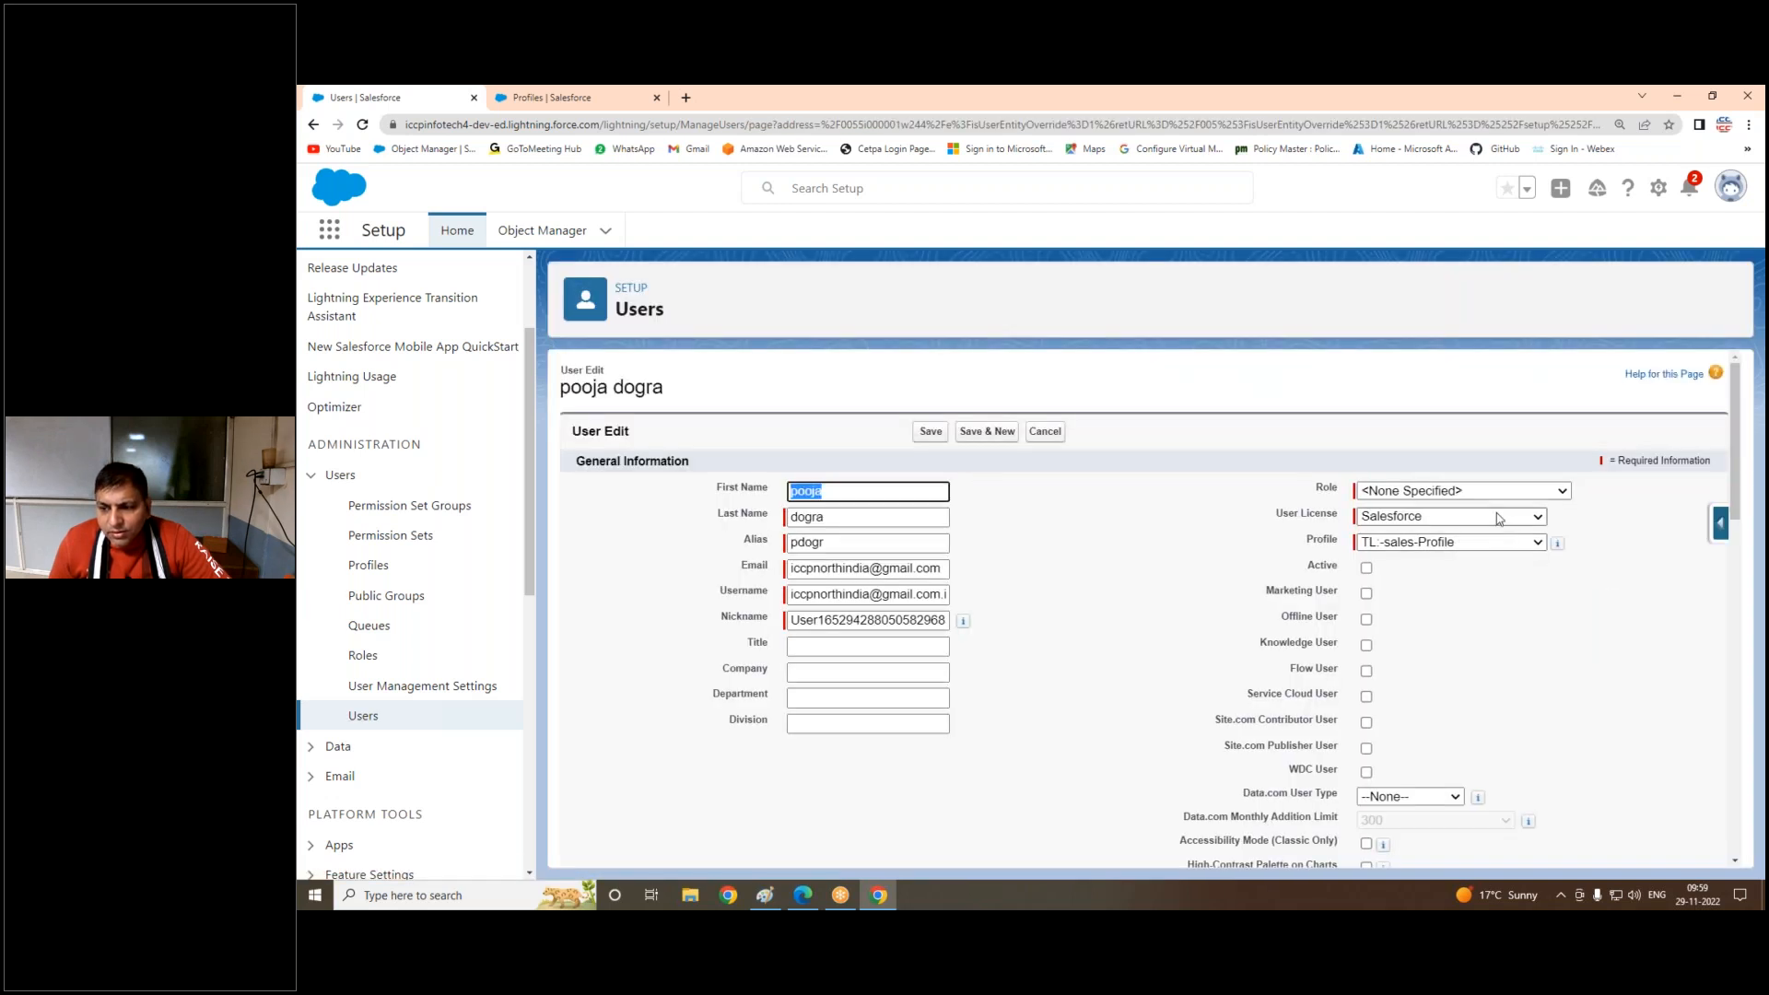
pyautogui.click(1497, 521)
pyautogui.click(1419, 544)
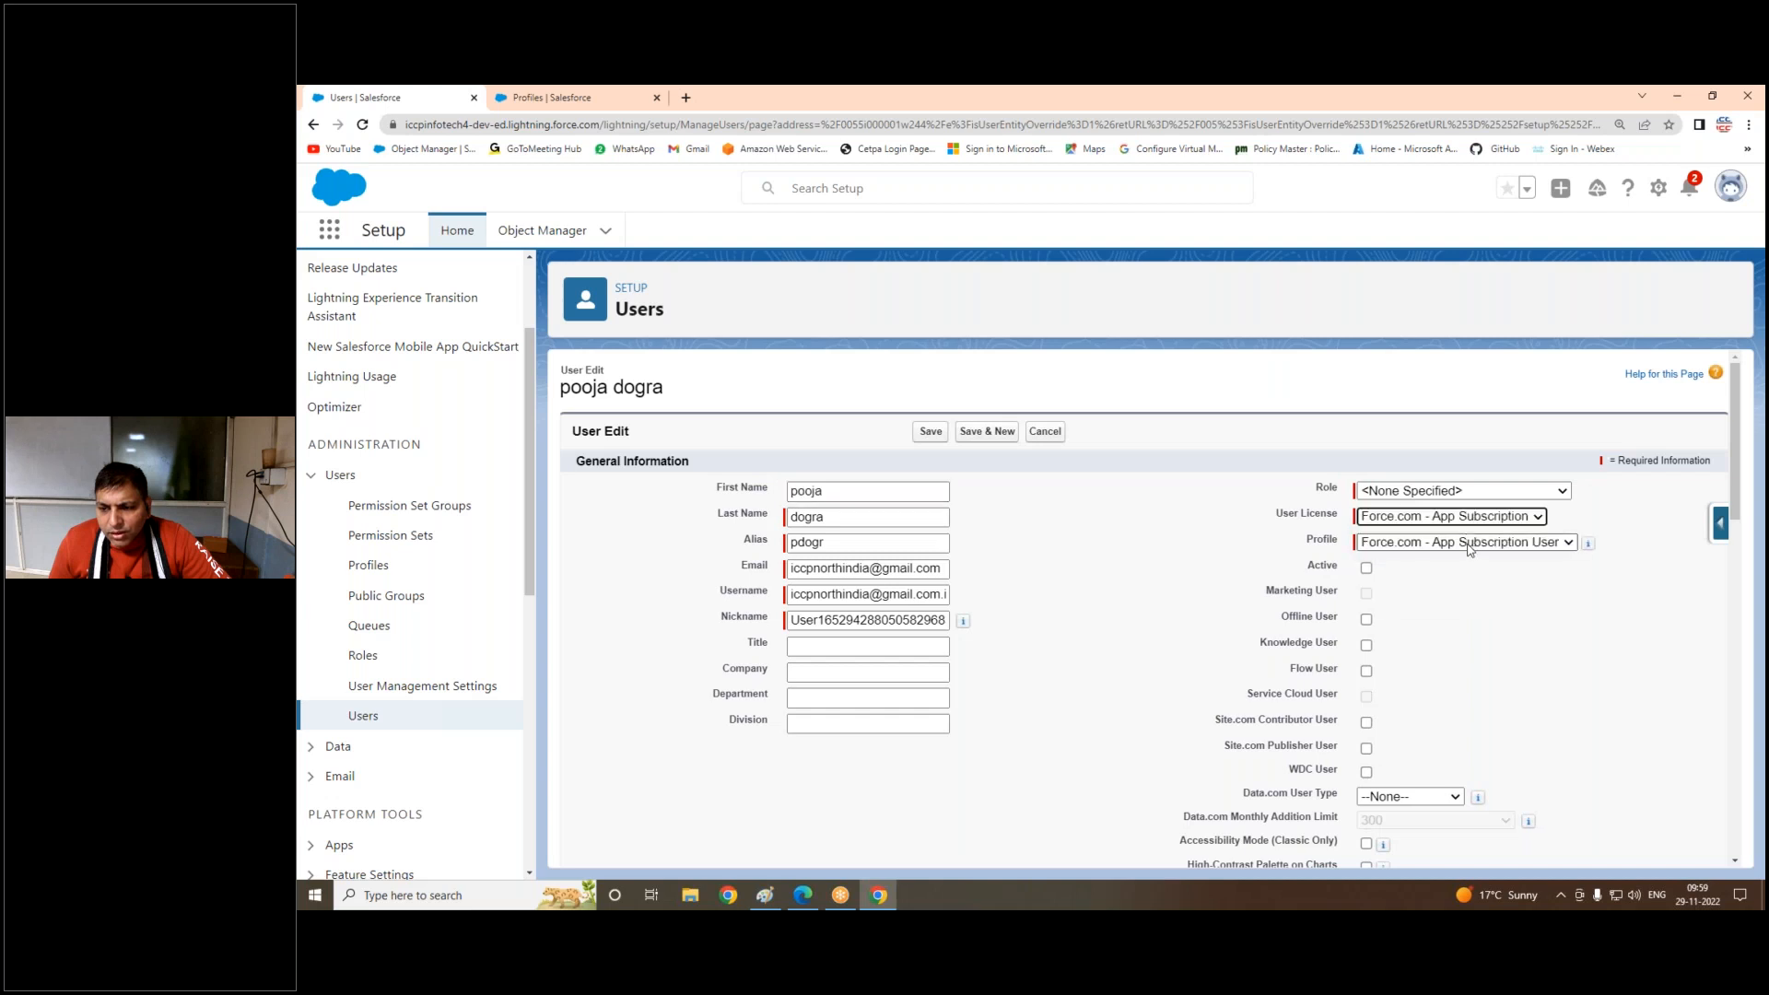
pyautogui.click(985, 431)
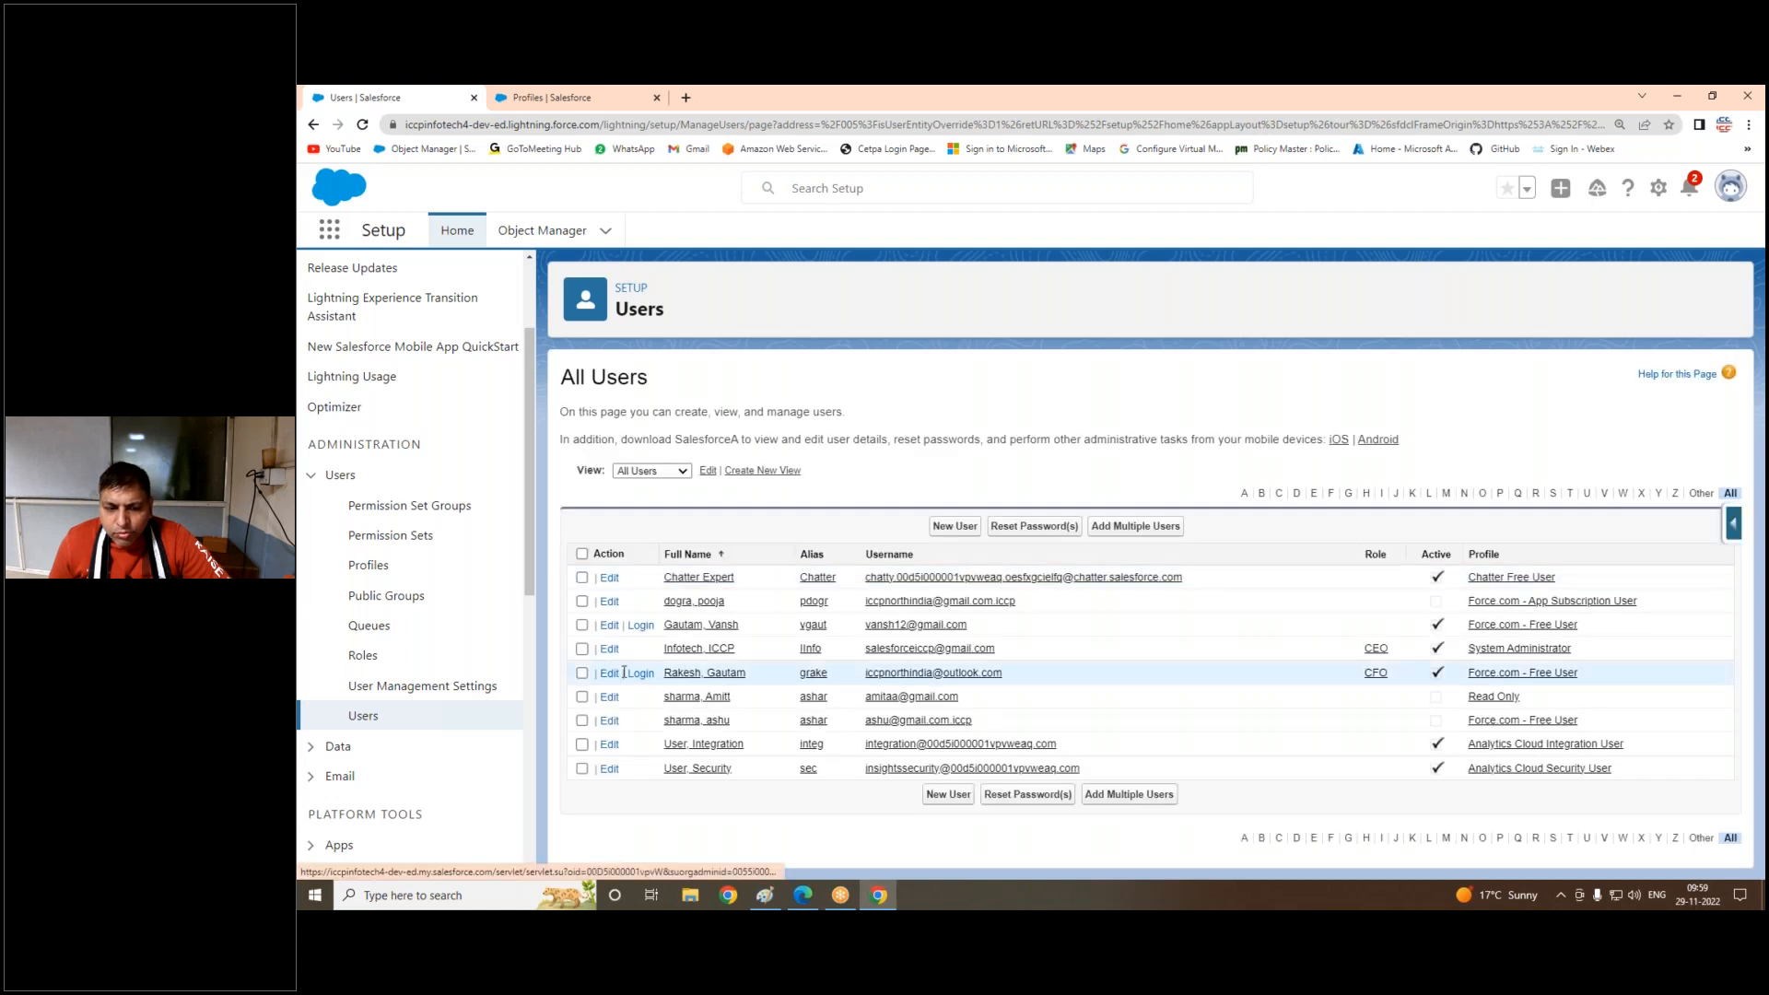
# Step: Edit the CFO user, assign the Salesforce license with the TL:-sales-Profile profile, and save the user
pyautogui.click(612, 673)
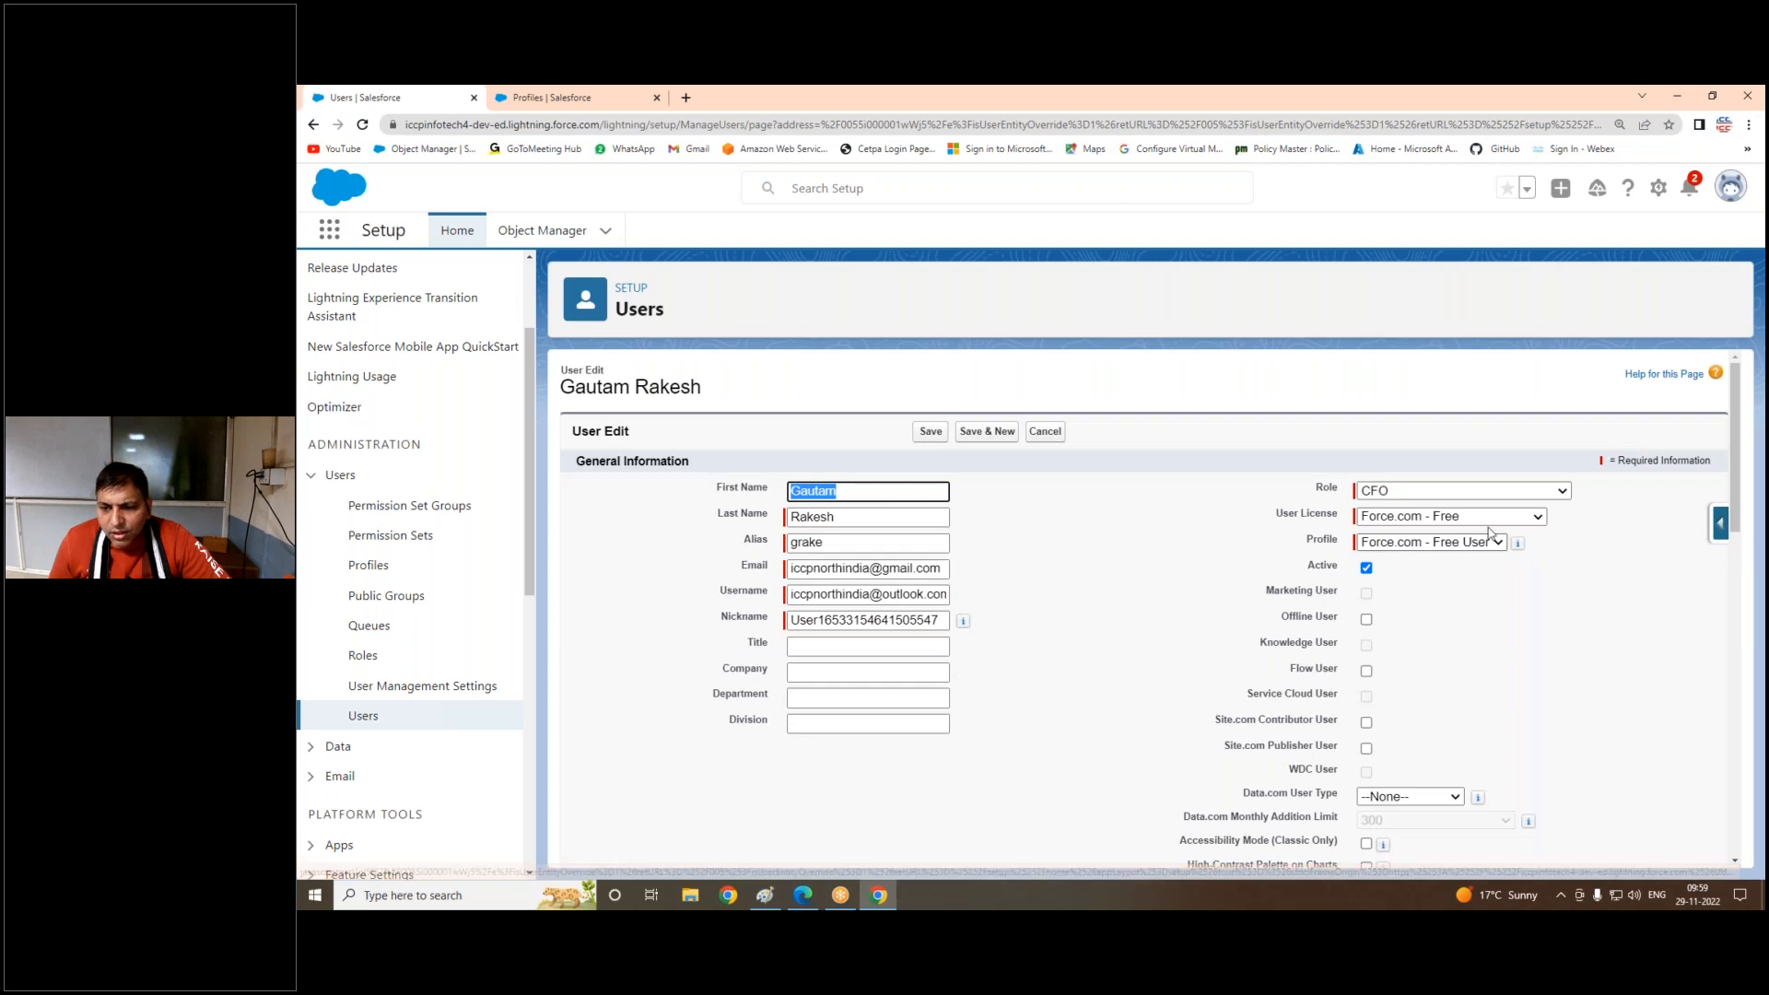
pyautogui.click(1489, 520)
pyautogui.click(1416, 590)
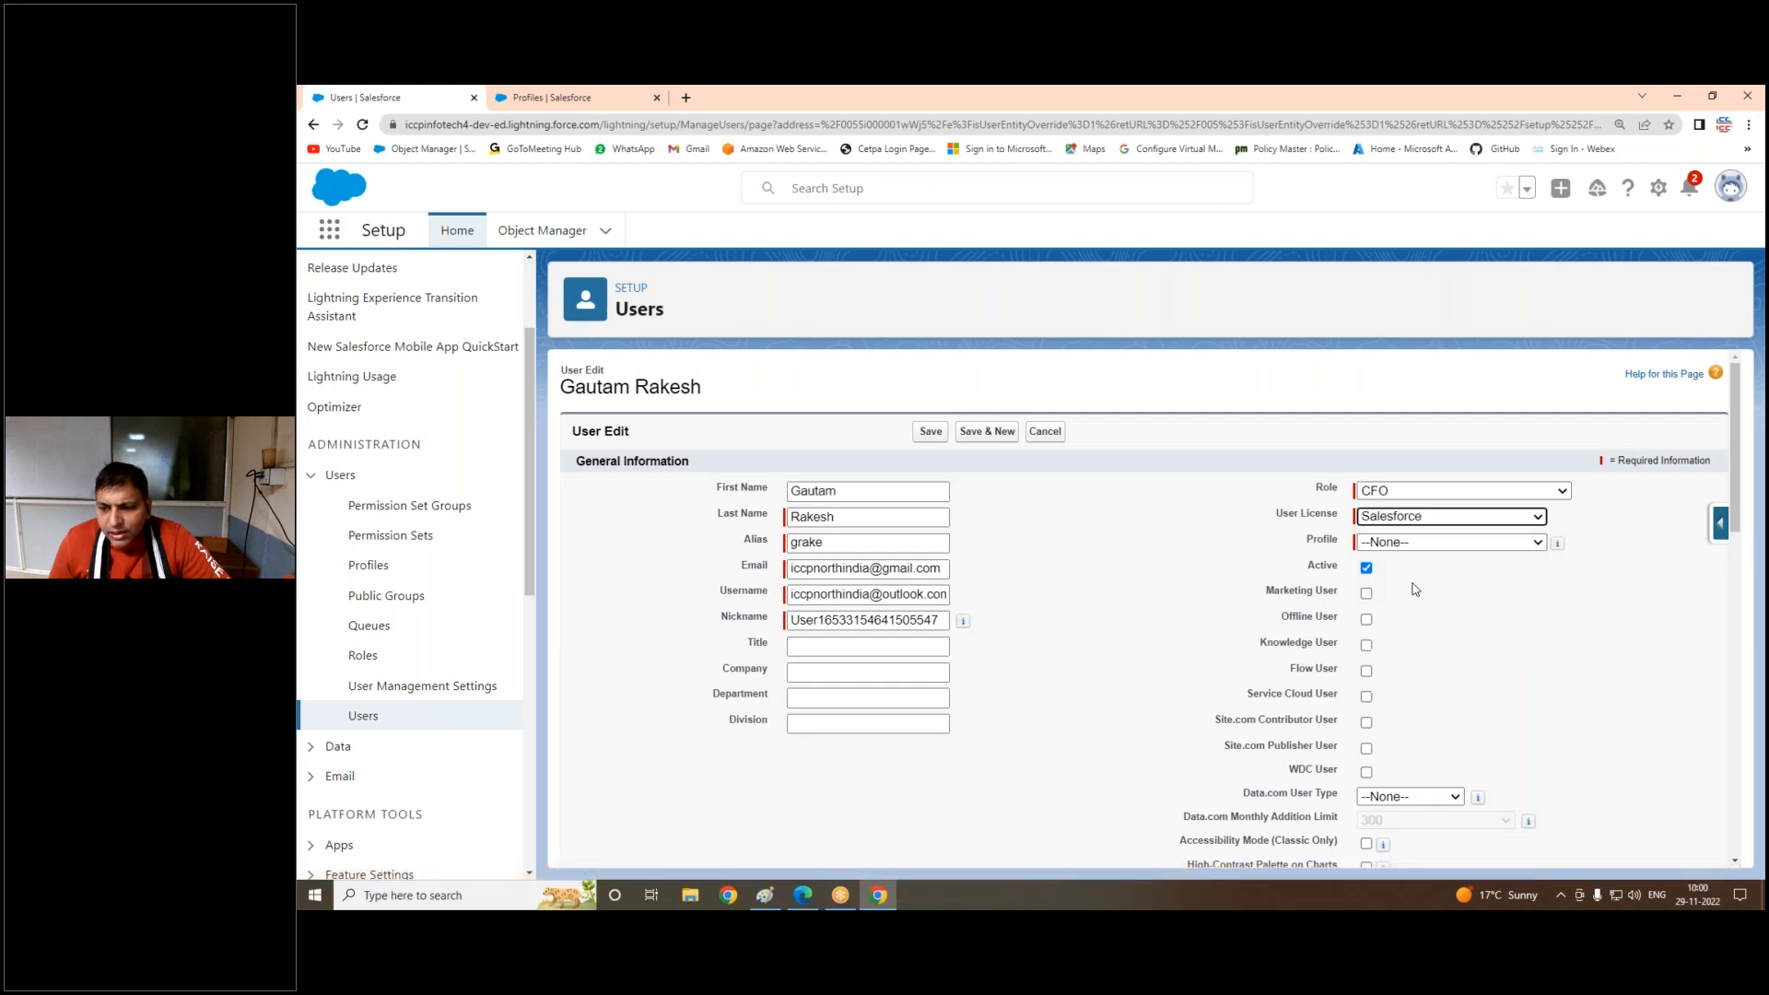
pyautogui.click(1437, 542)
pyautogui.click(1405, 716)
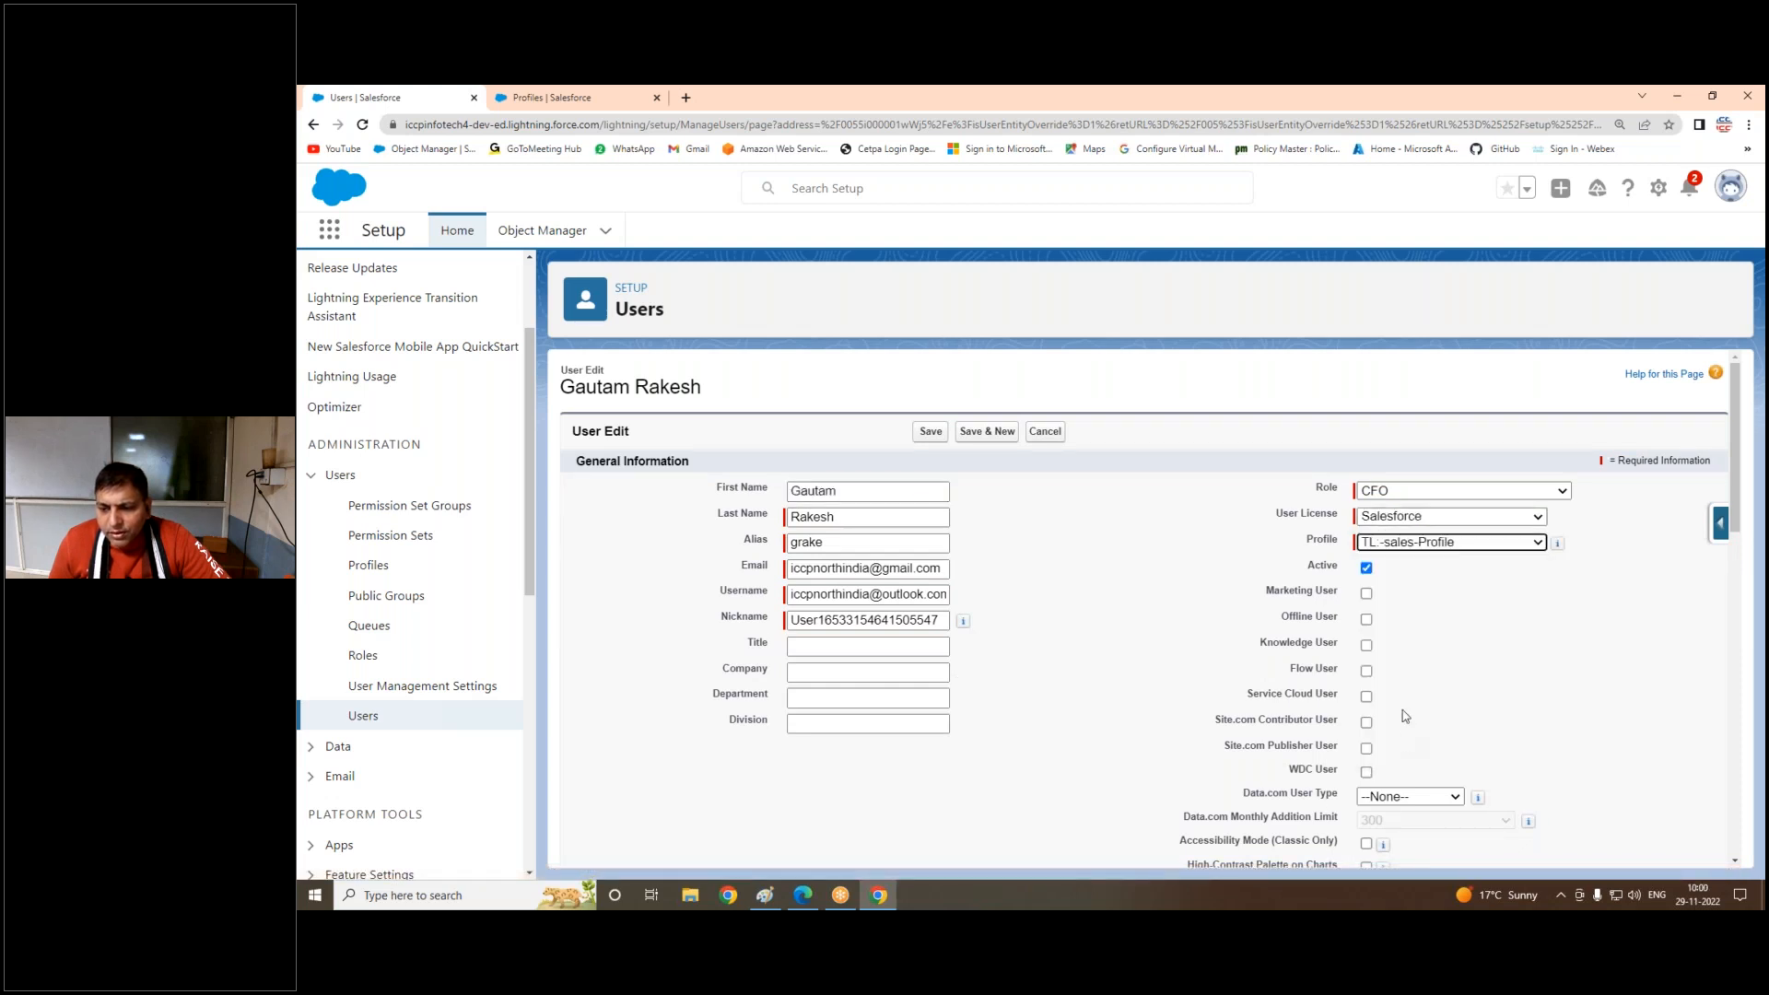
pyautogui.scroll(-15, 1407, 712)
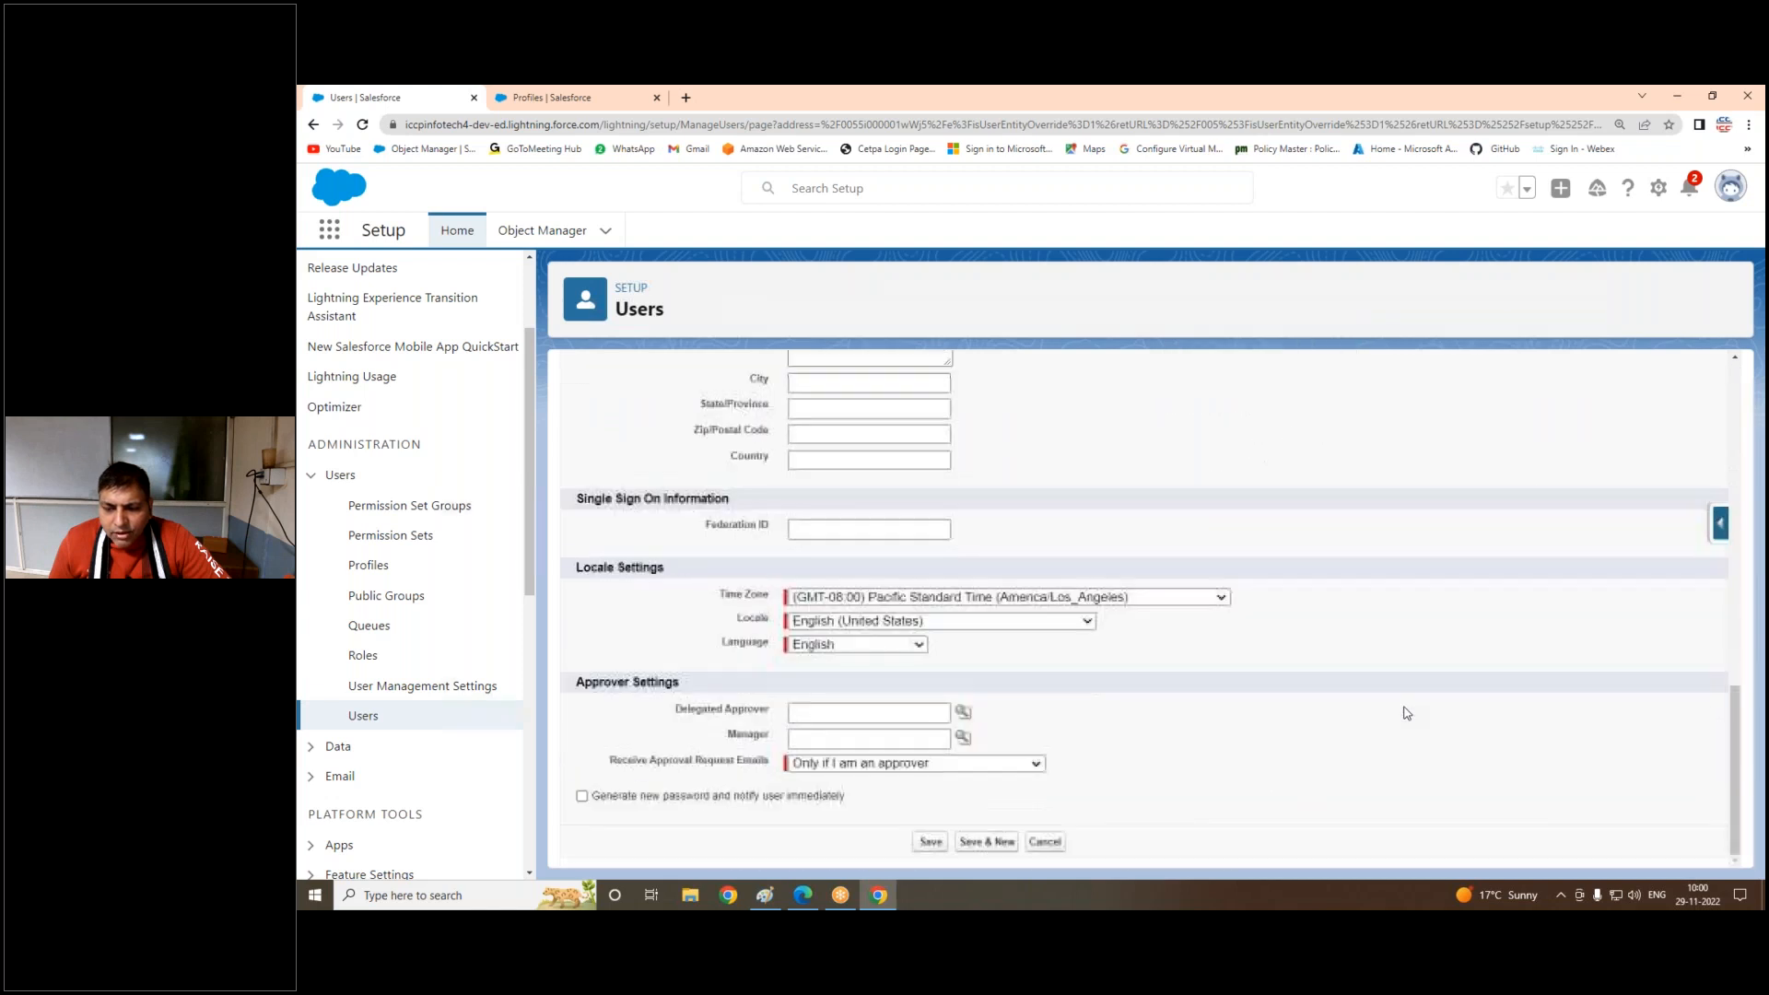
pyautogui.click(932, 844)
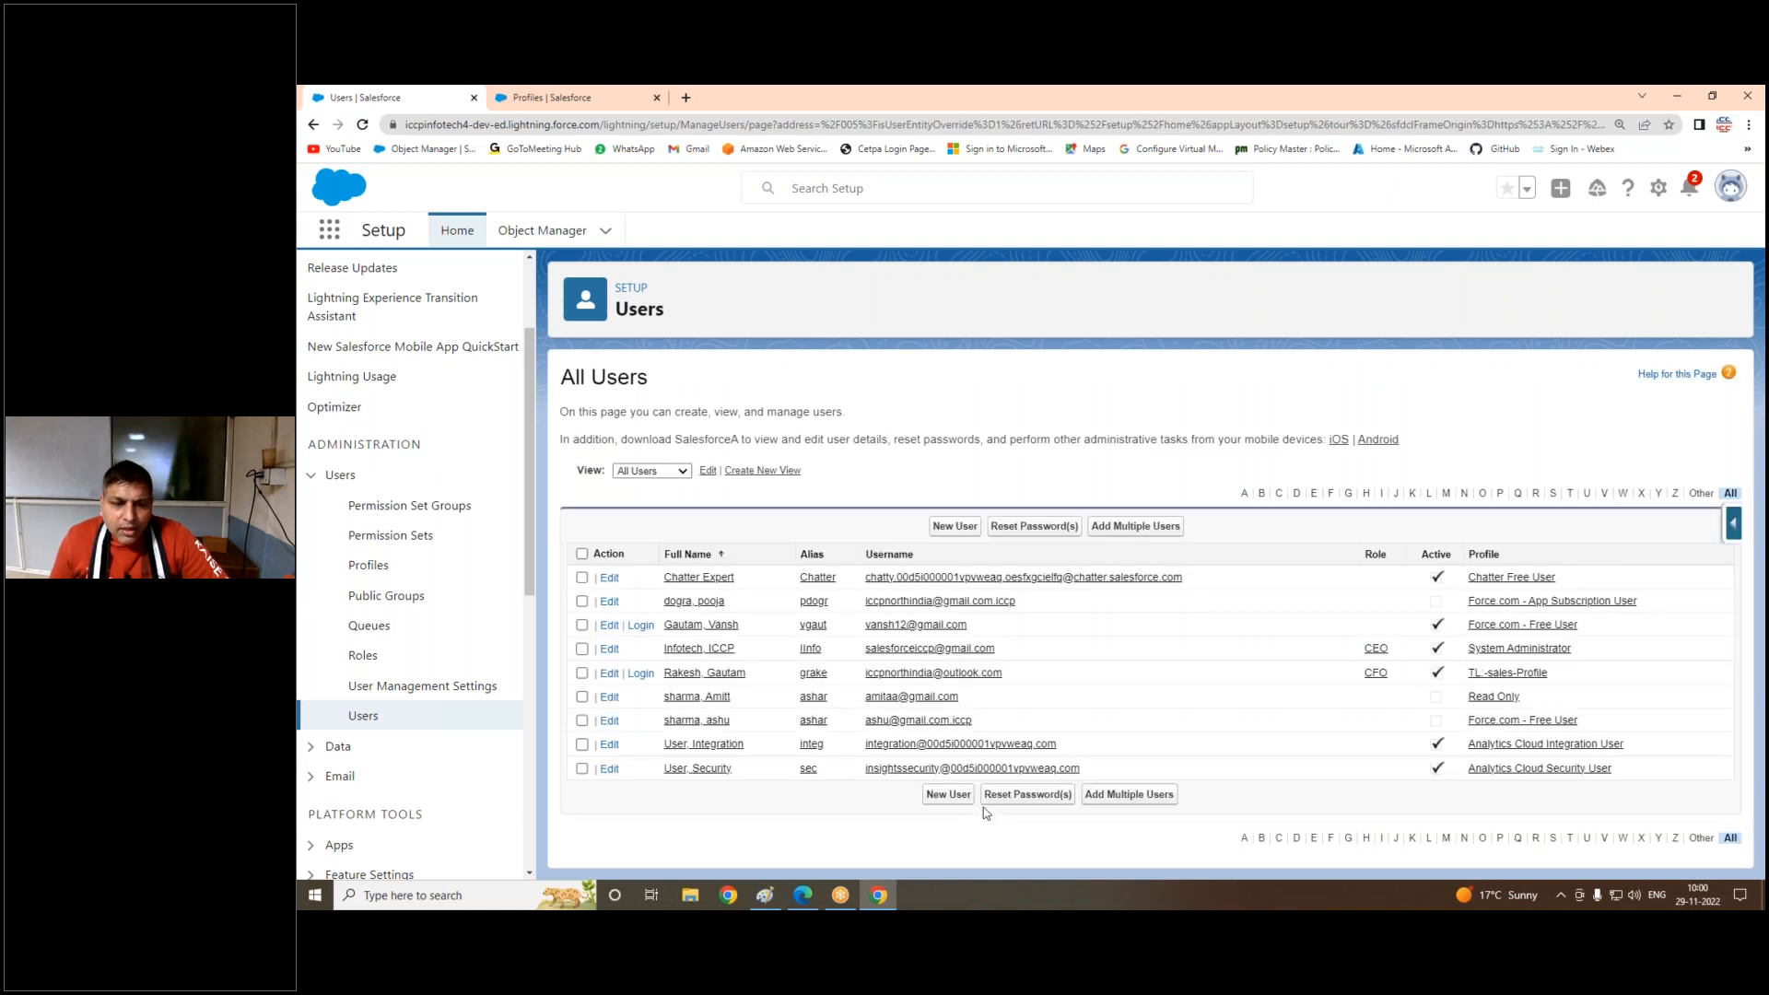
# Step: Switch to the Salesforce session in Edge and open the All Users list in Setup
pyautogui.click(803, 894)
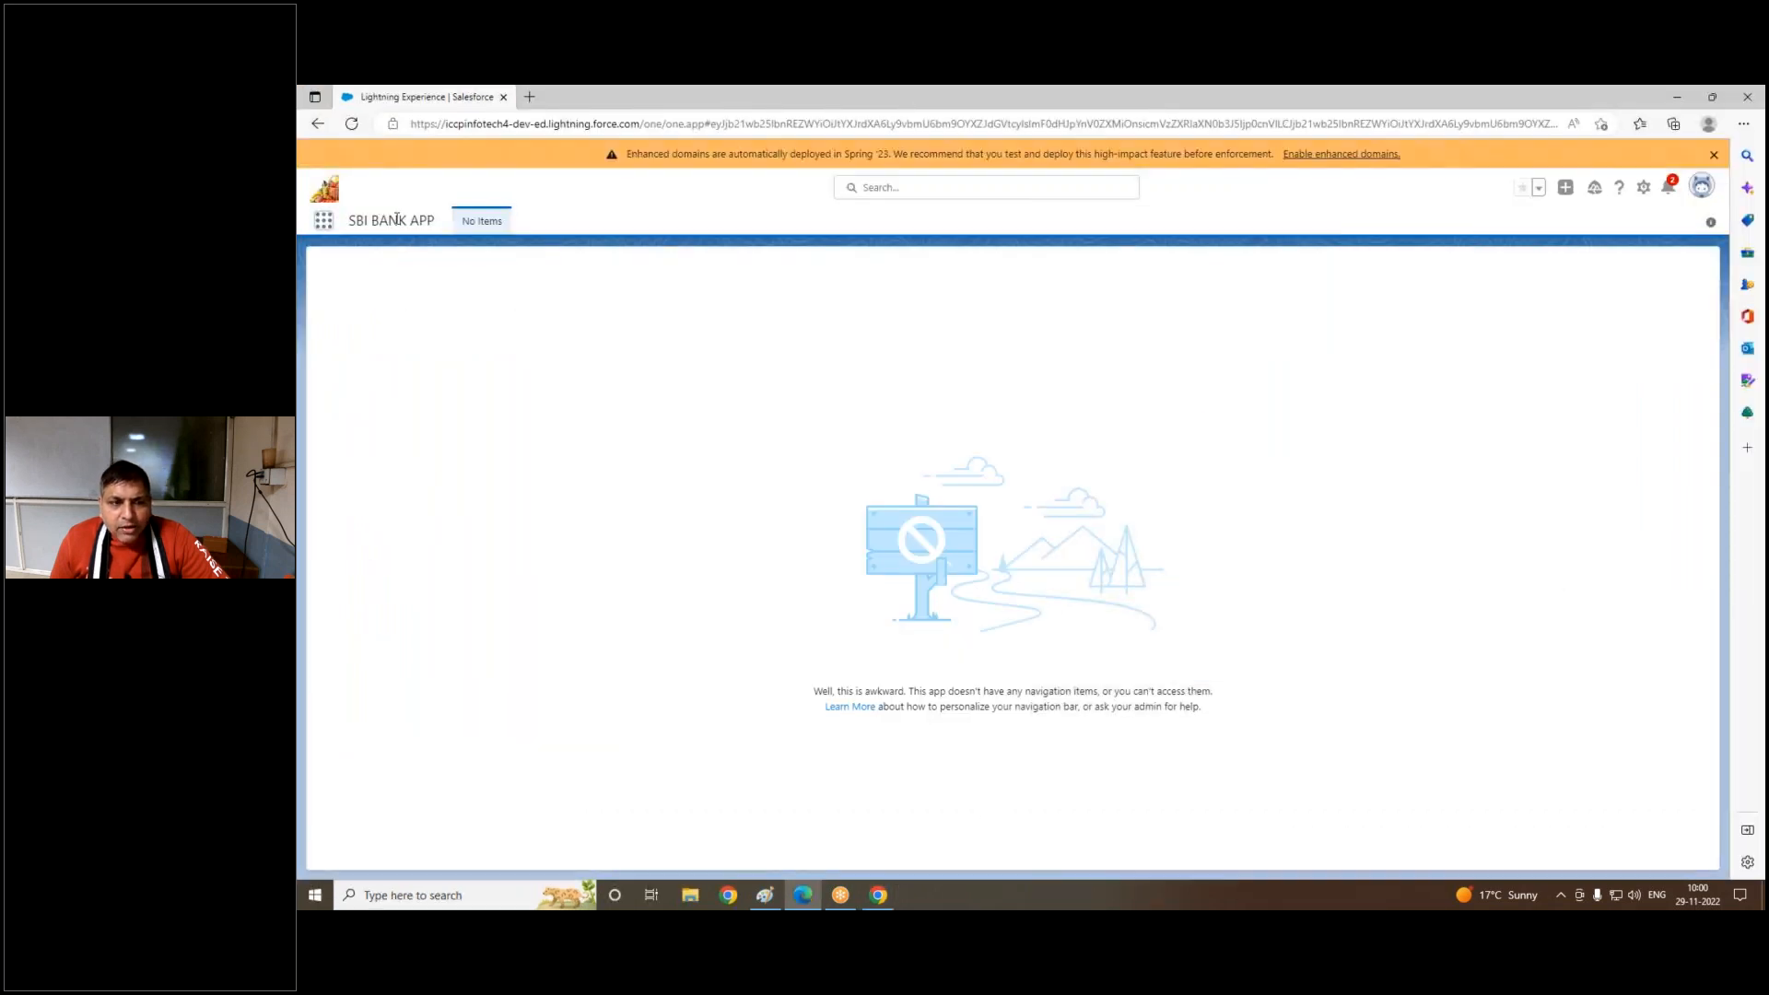
pyautogui.click(1643, 187)
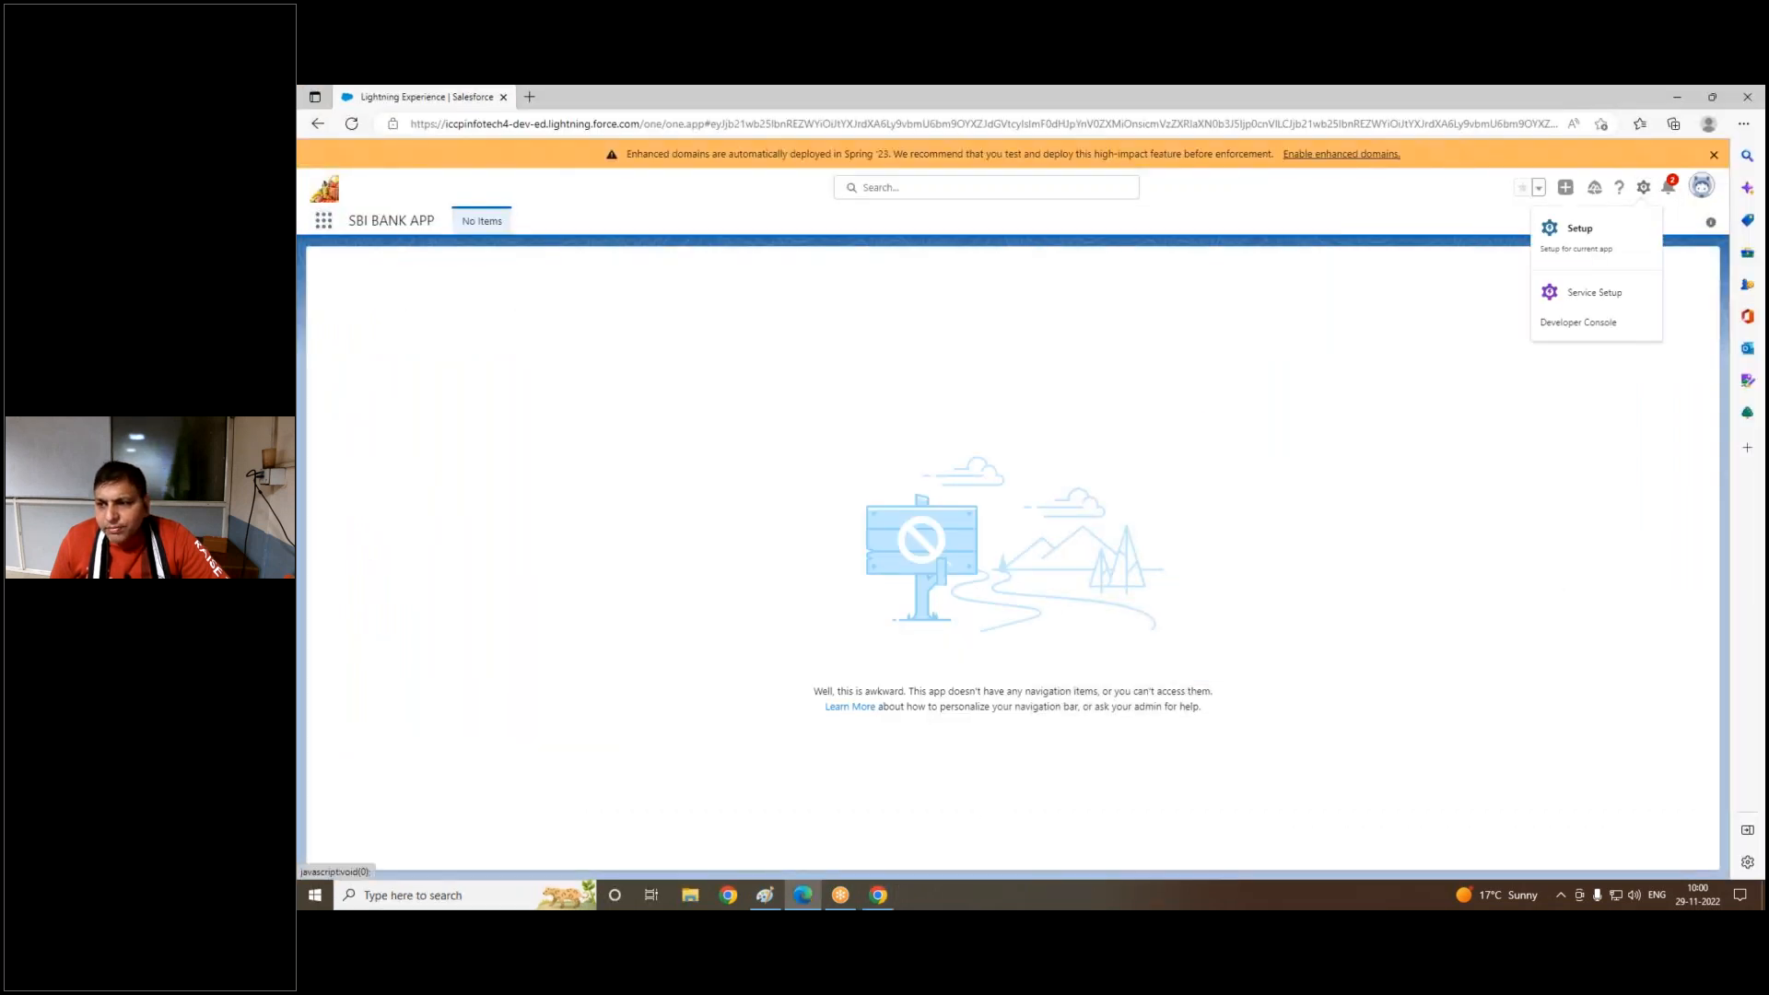
pyautogui.click(1586, 233)
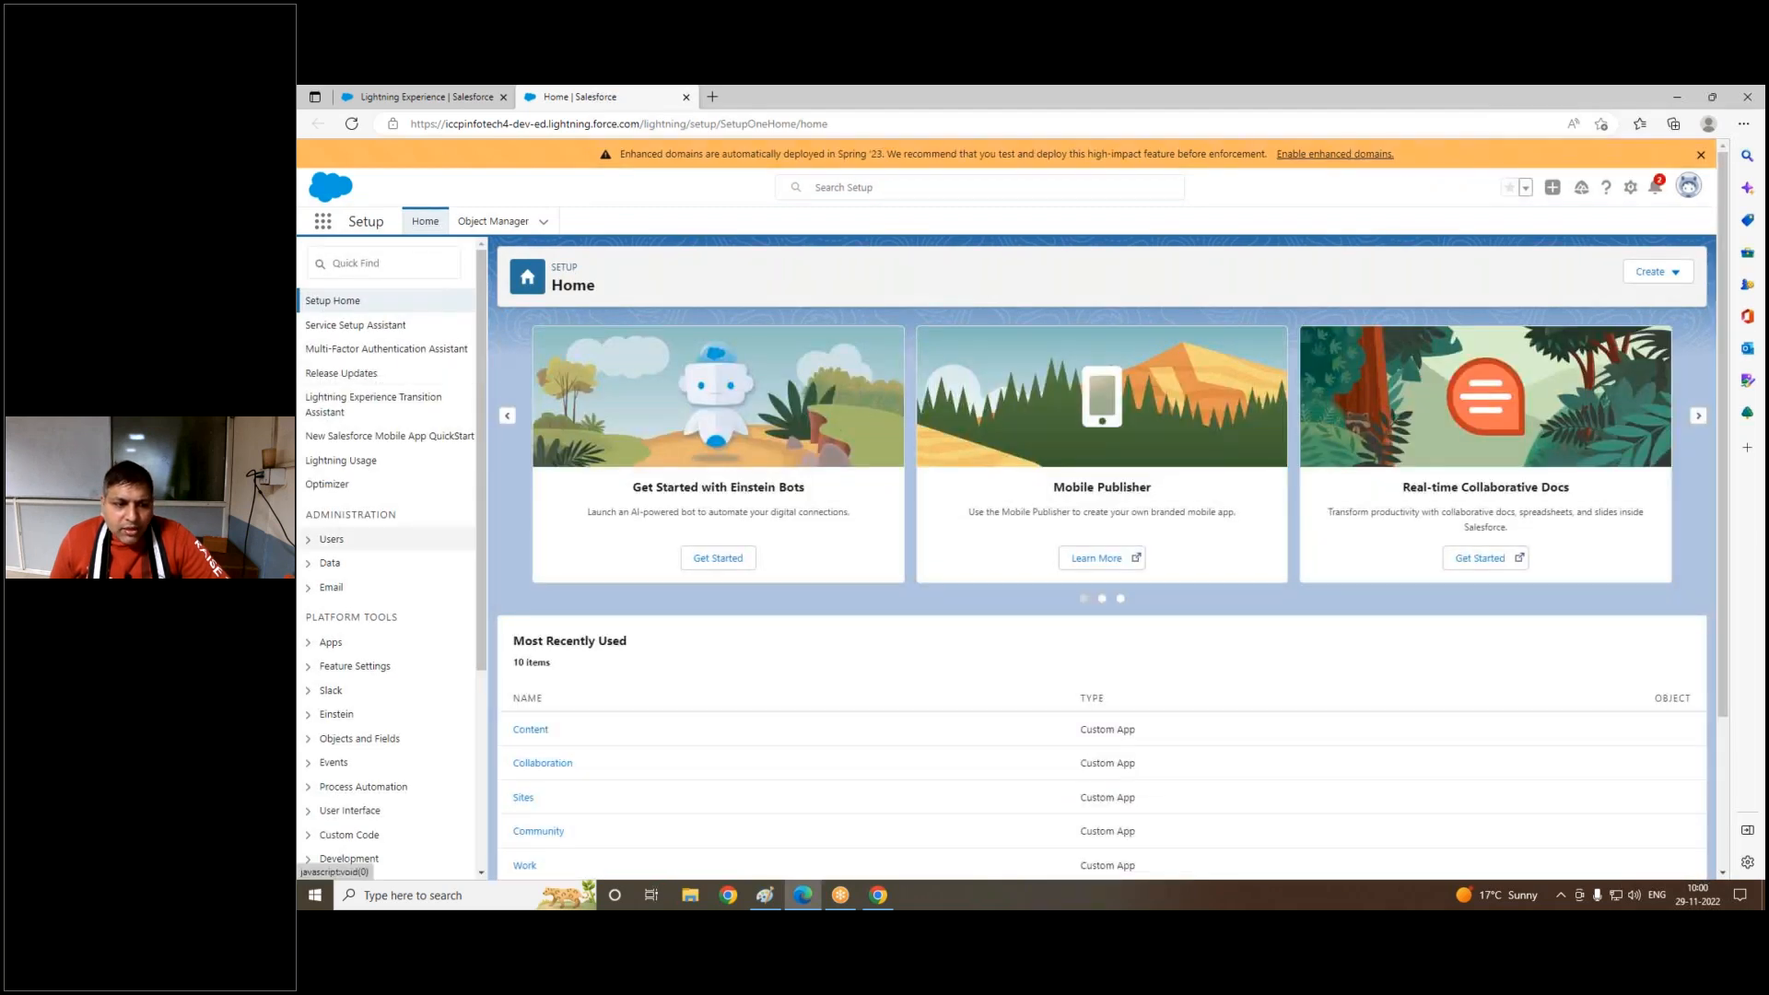
pyautogui.click(331, 539)
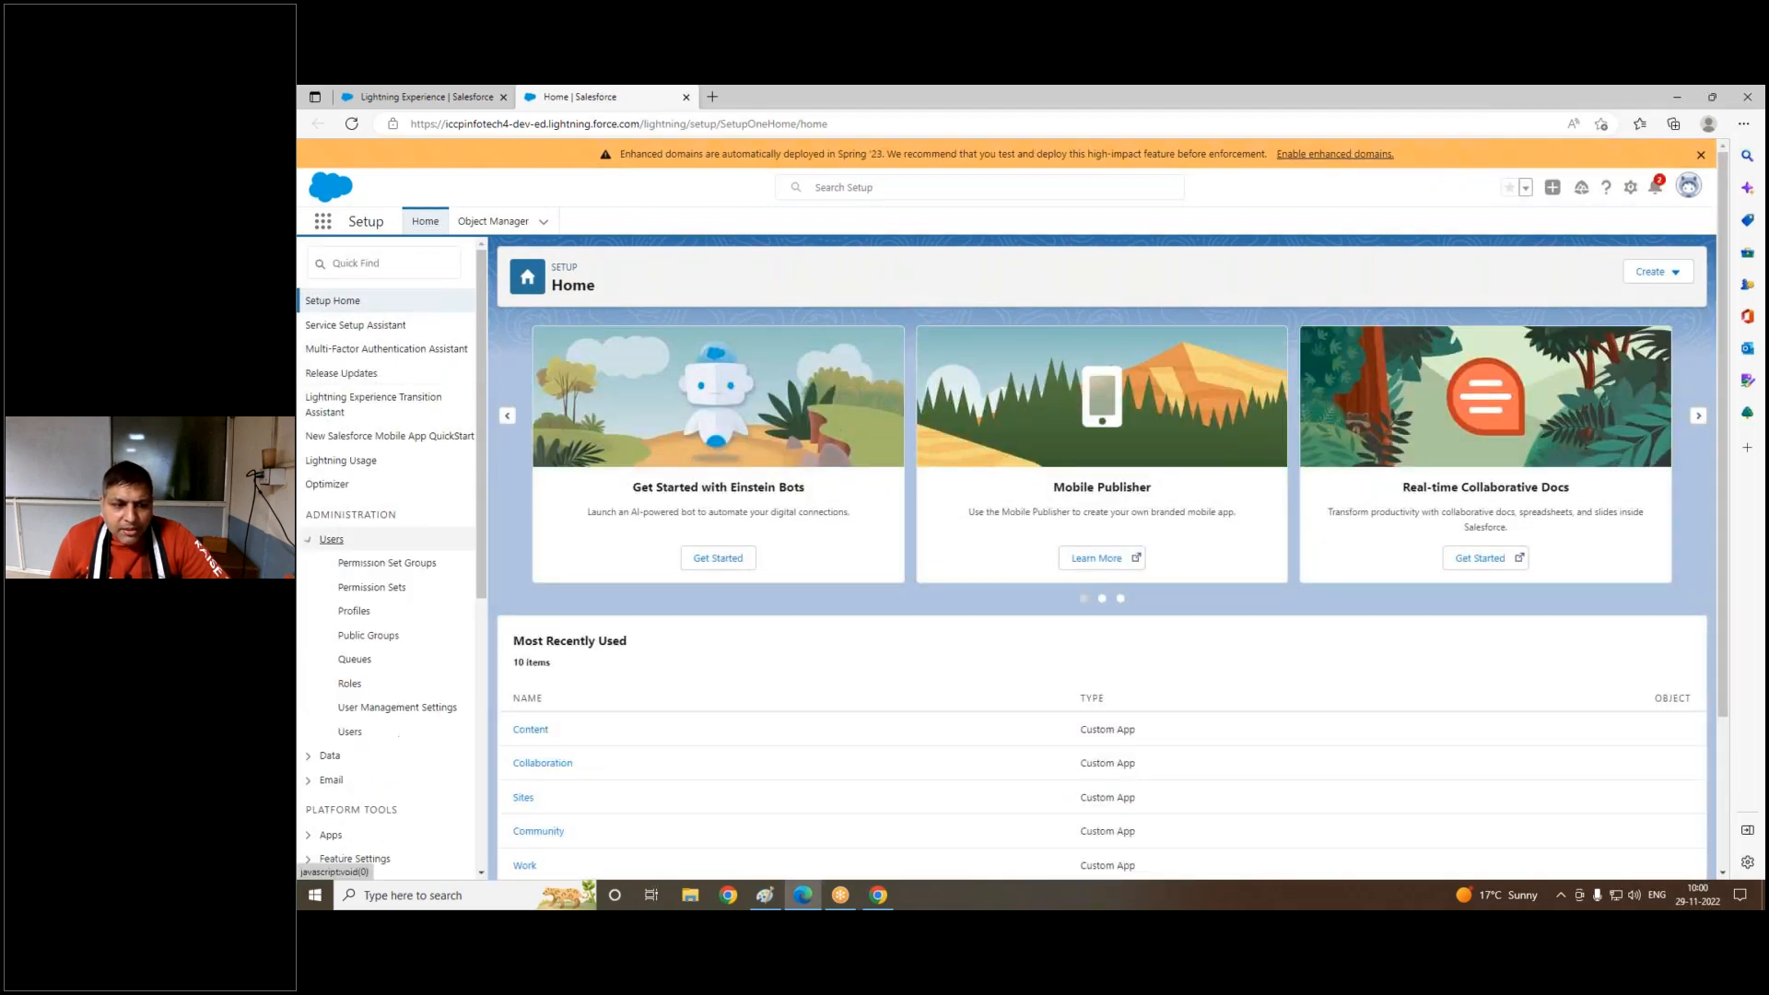
pyautogui.click(350, 737)
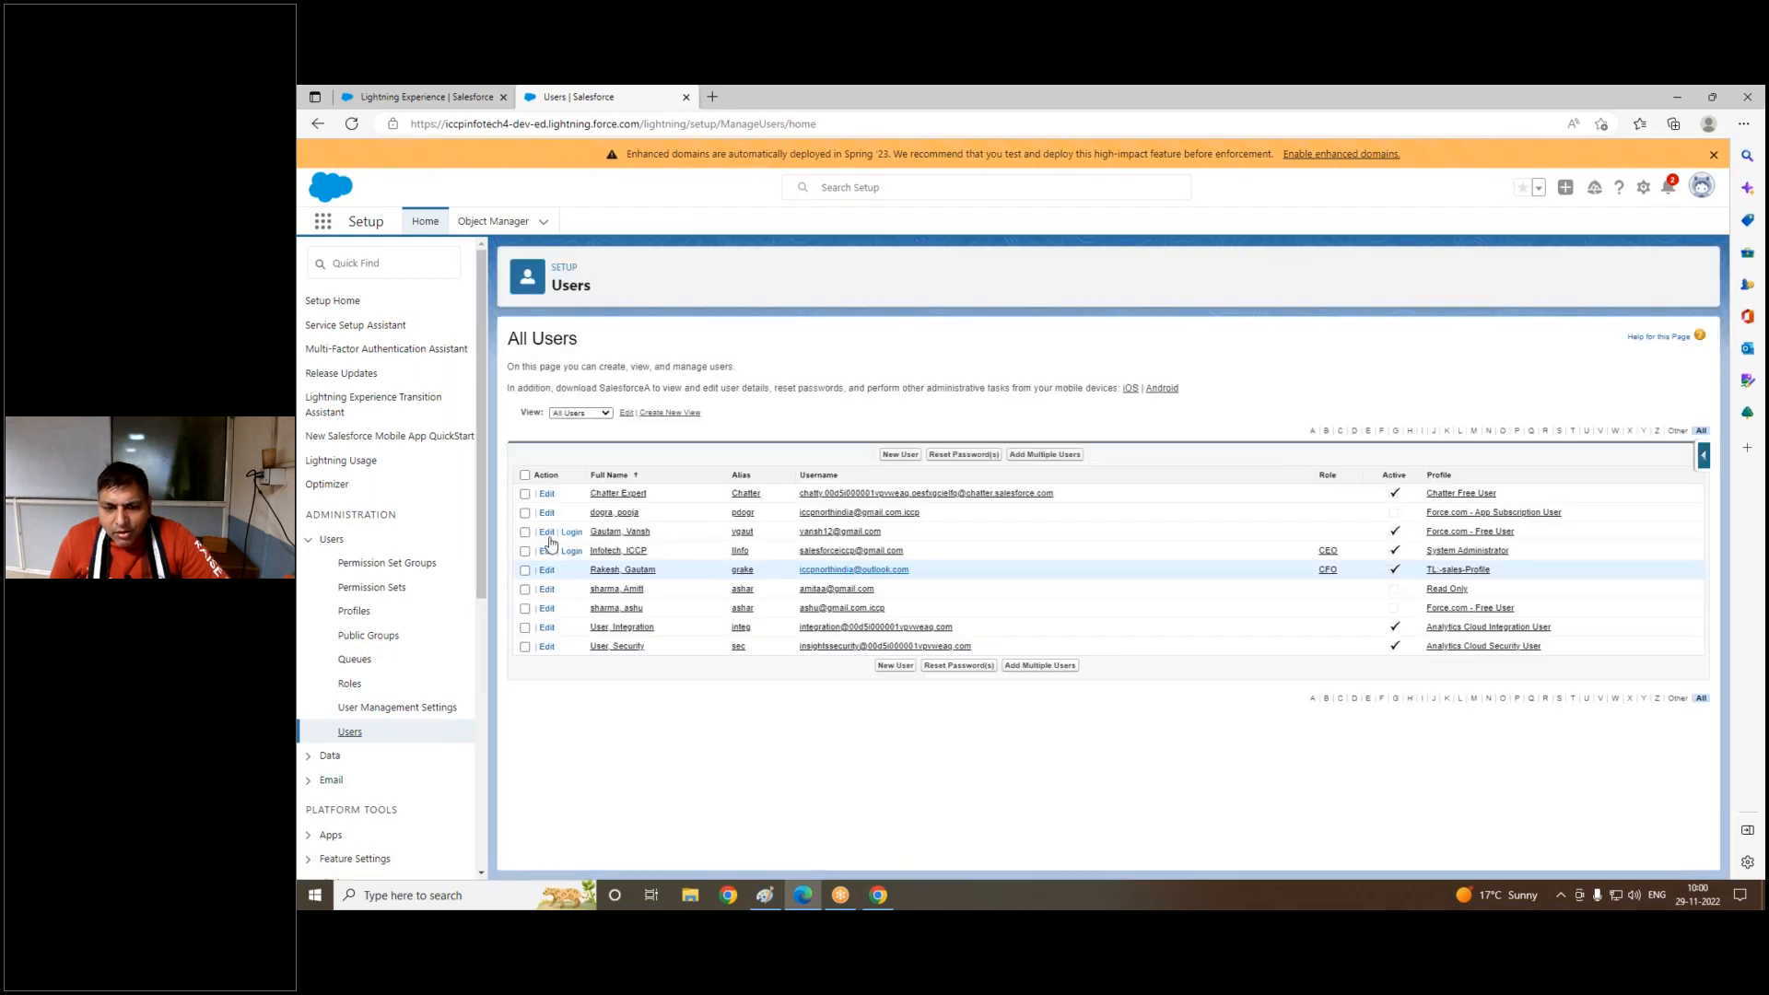
# Step: Open the inactive Force.com - App Subscription user for editing and view the available user license options
pyautogui.click(608, 514)
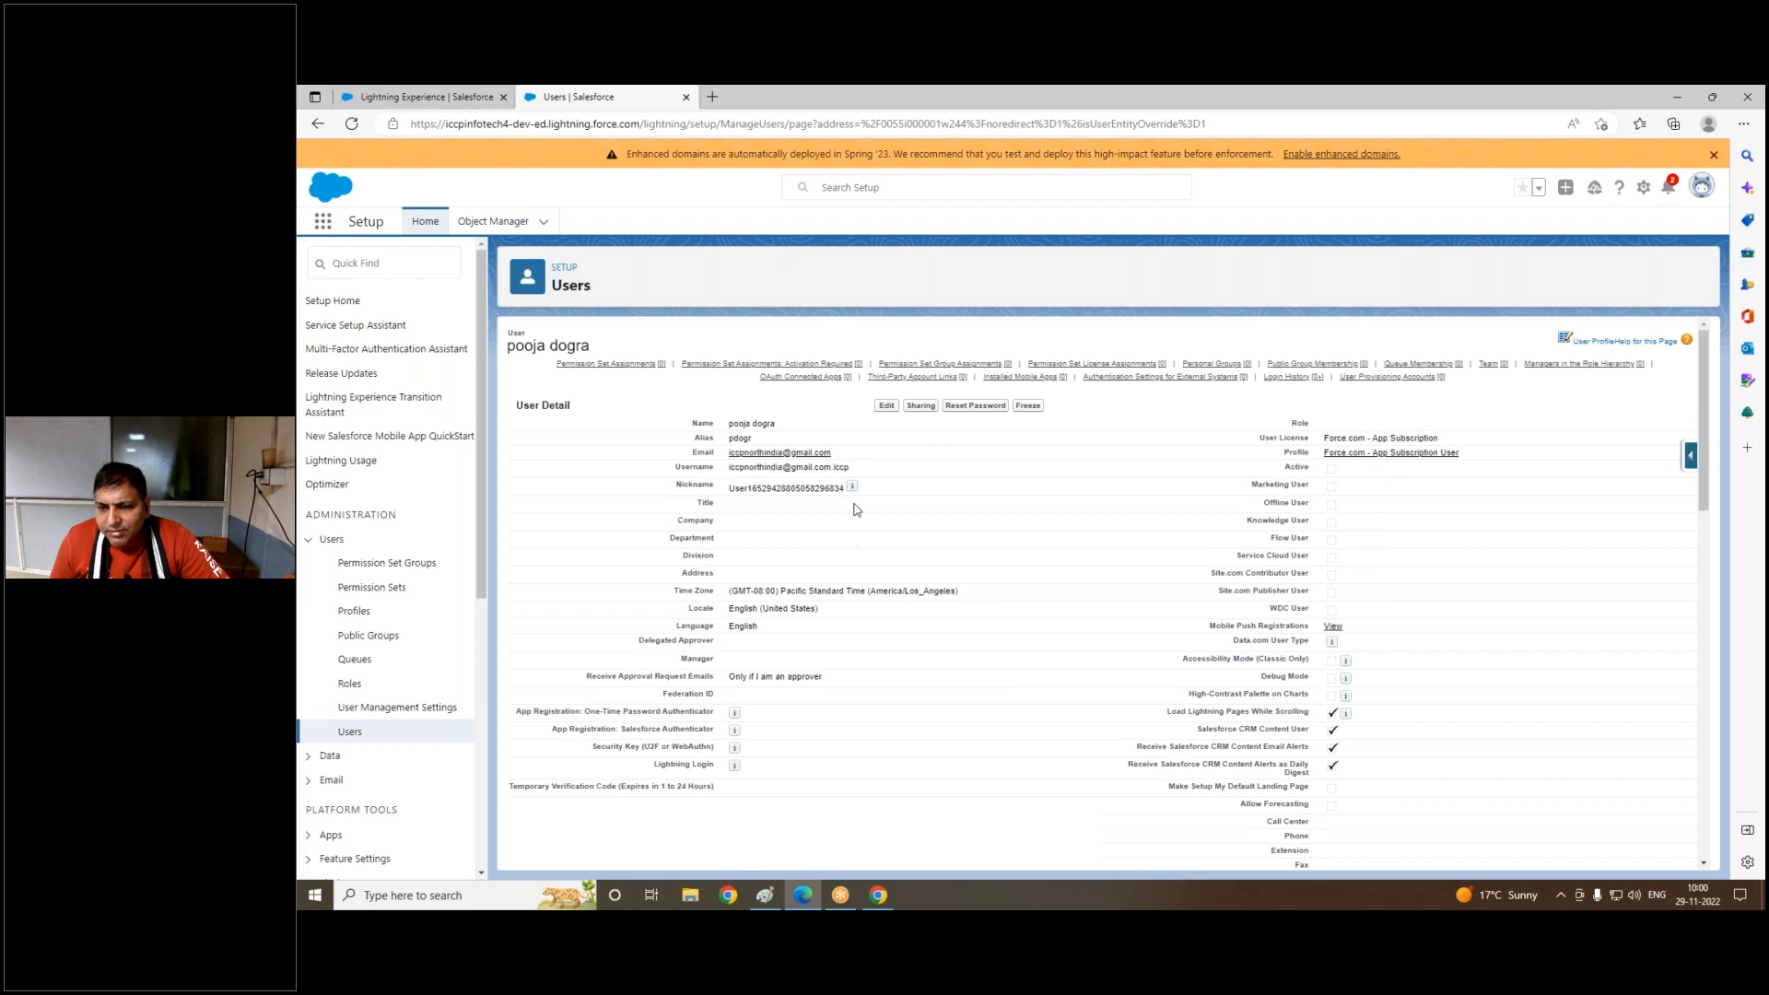
pyautogui.click(886, 407)
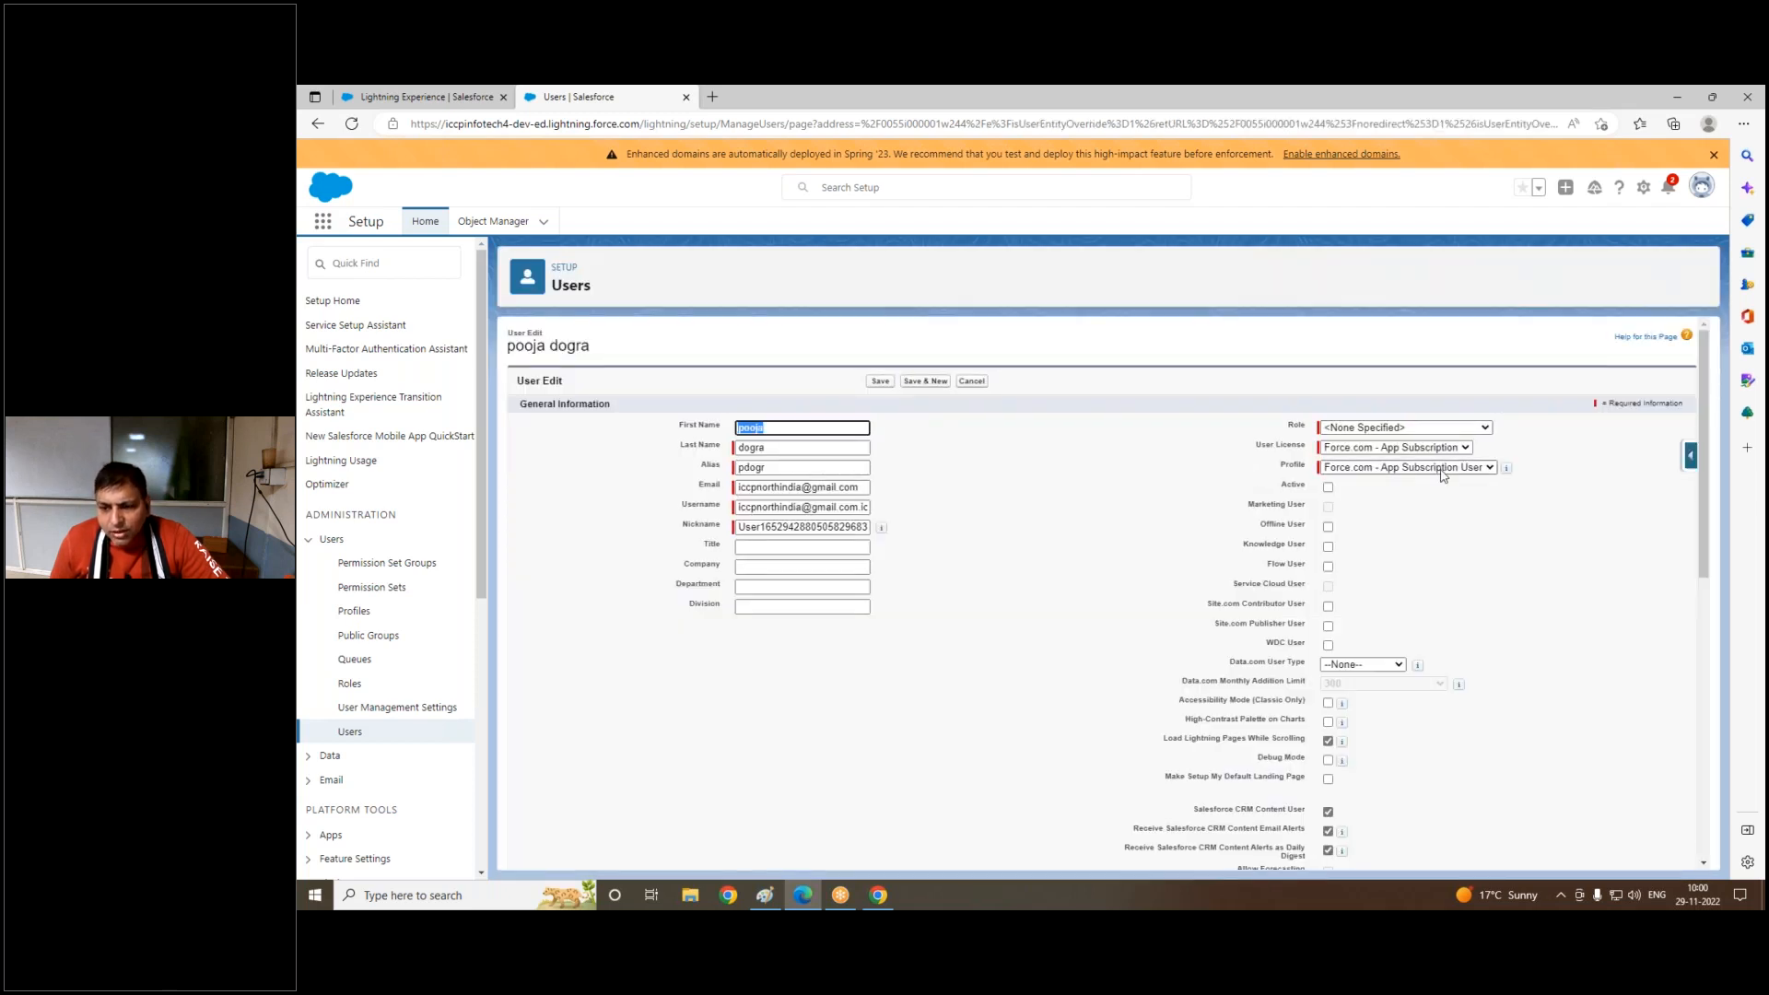
pyautogui.click(1444, 451)
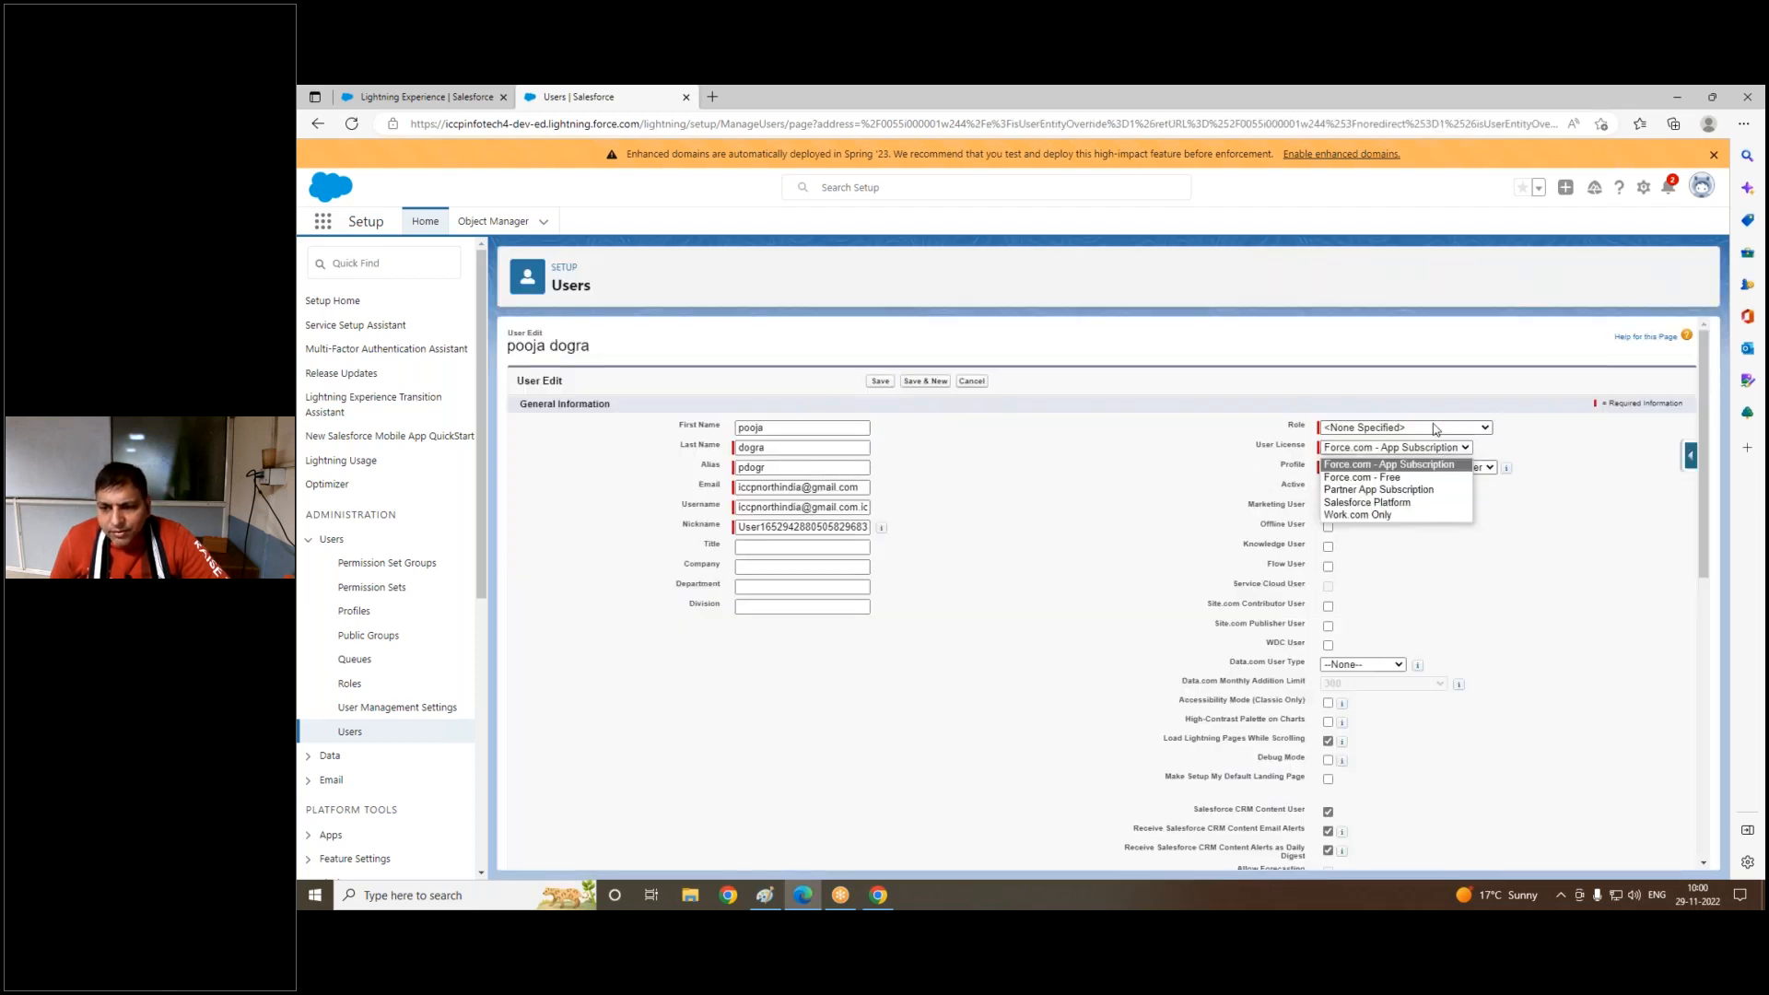
pyautogui.click(1533, 425)
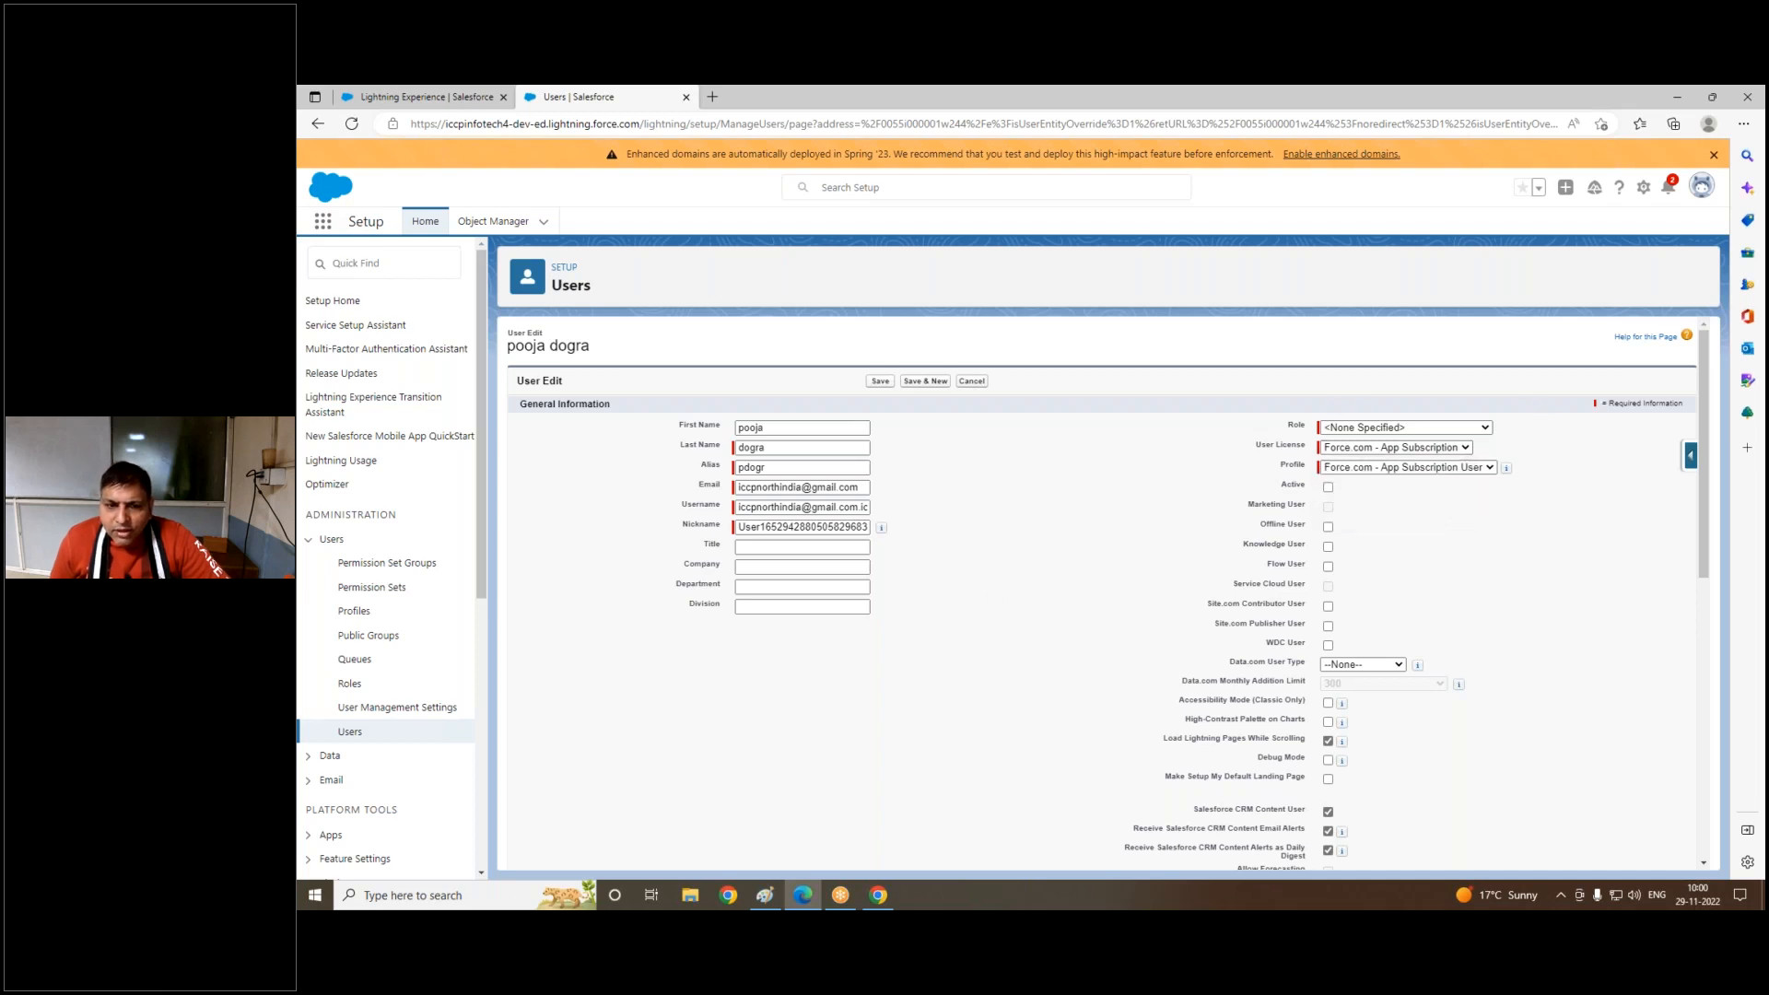
# Step: Return to the Setup home page and view all apps and items in the App Launcher
pyautogui.click(424, 222)
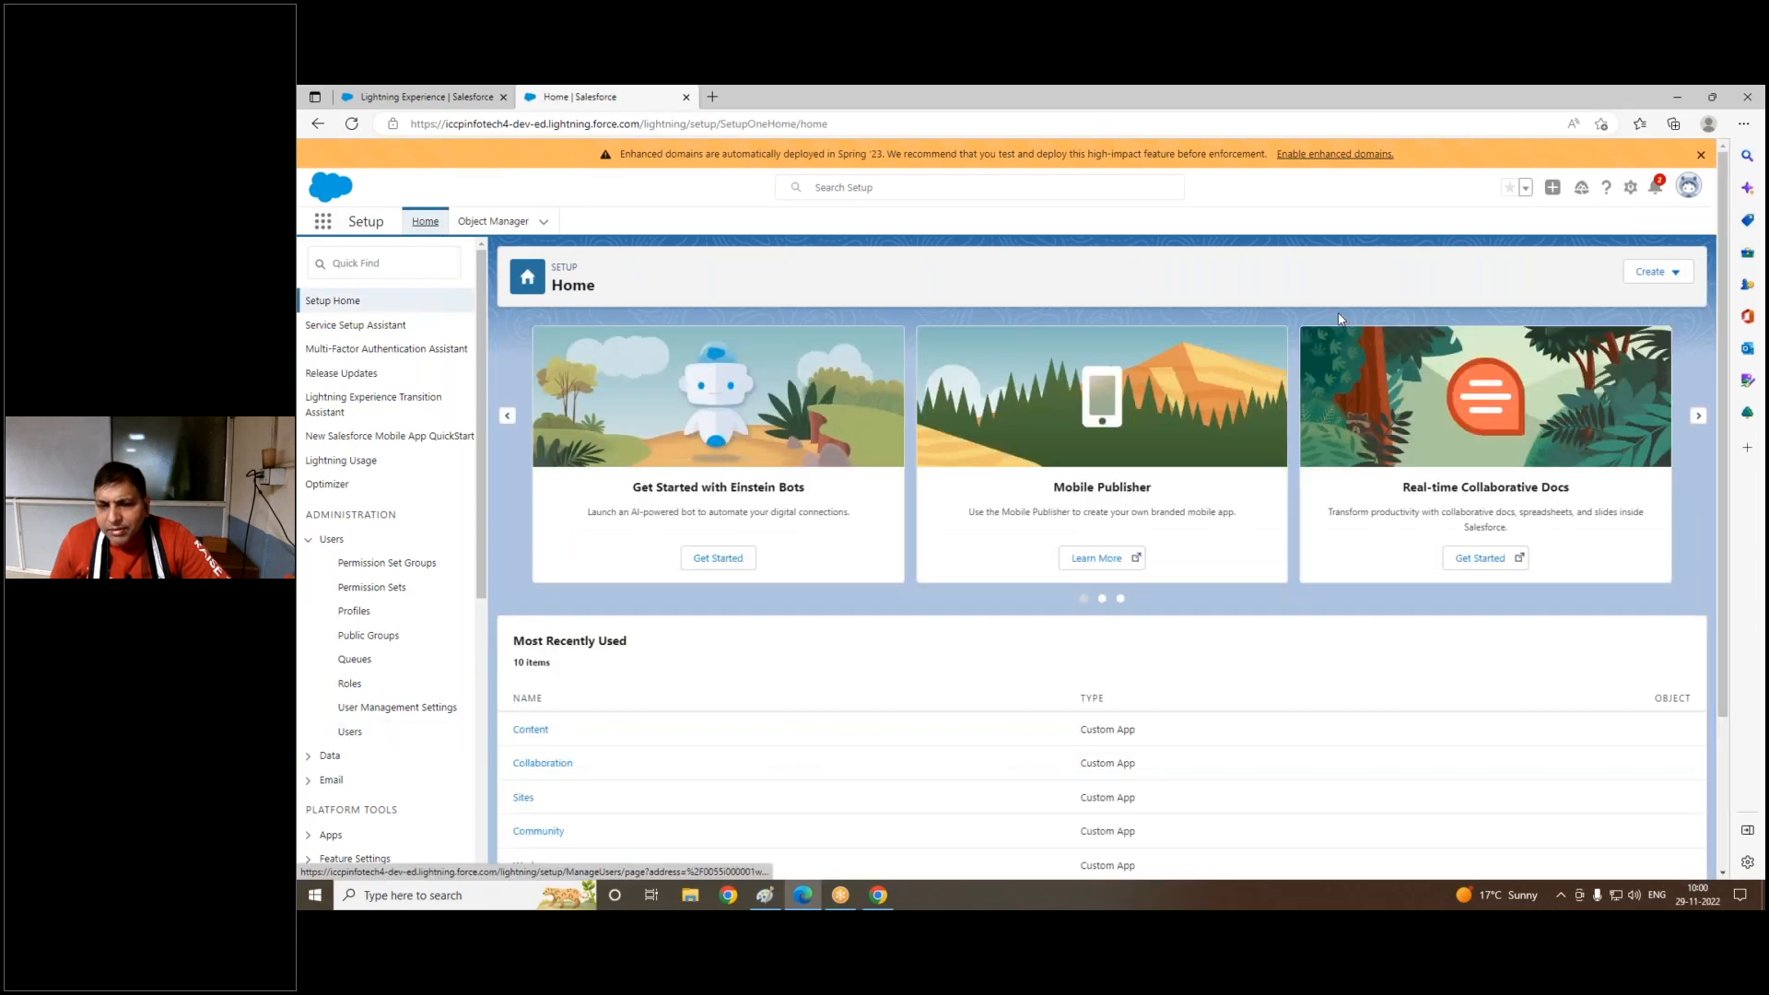
pyautogui.click(322, 222)
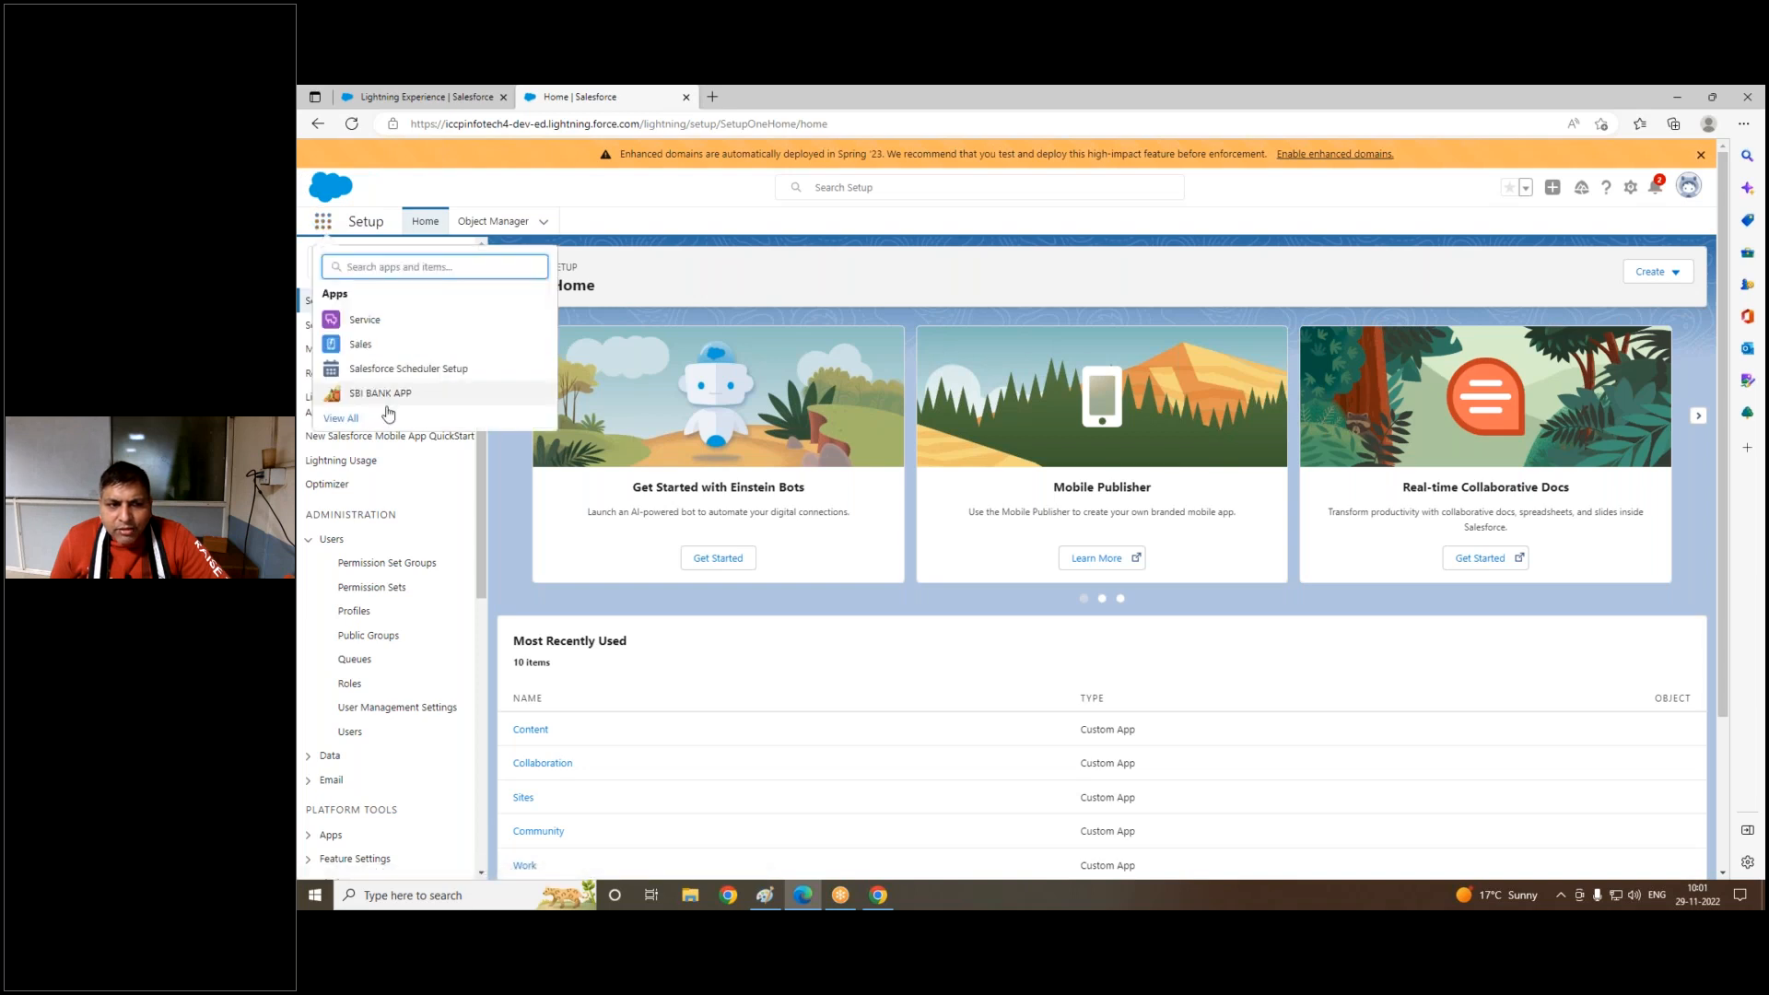
pyautogui.click(341, 418)
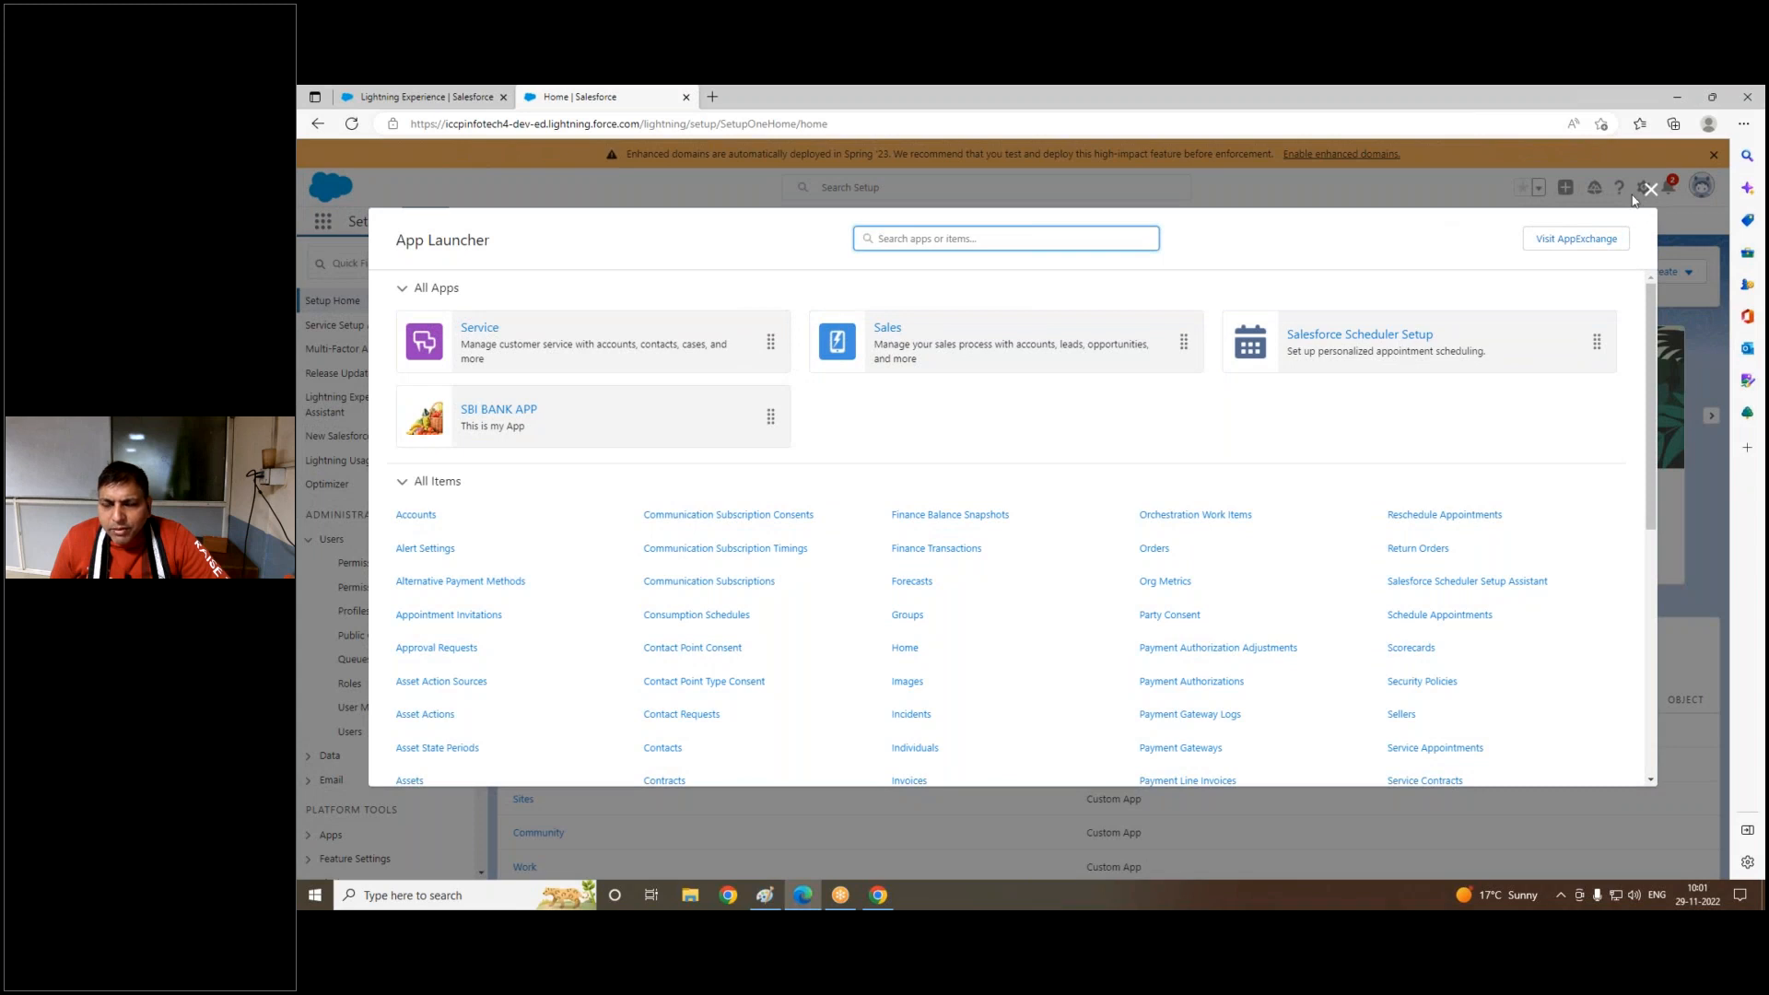
pyautogui.click(1648, 189)
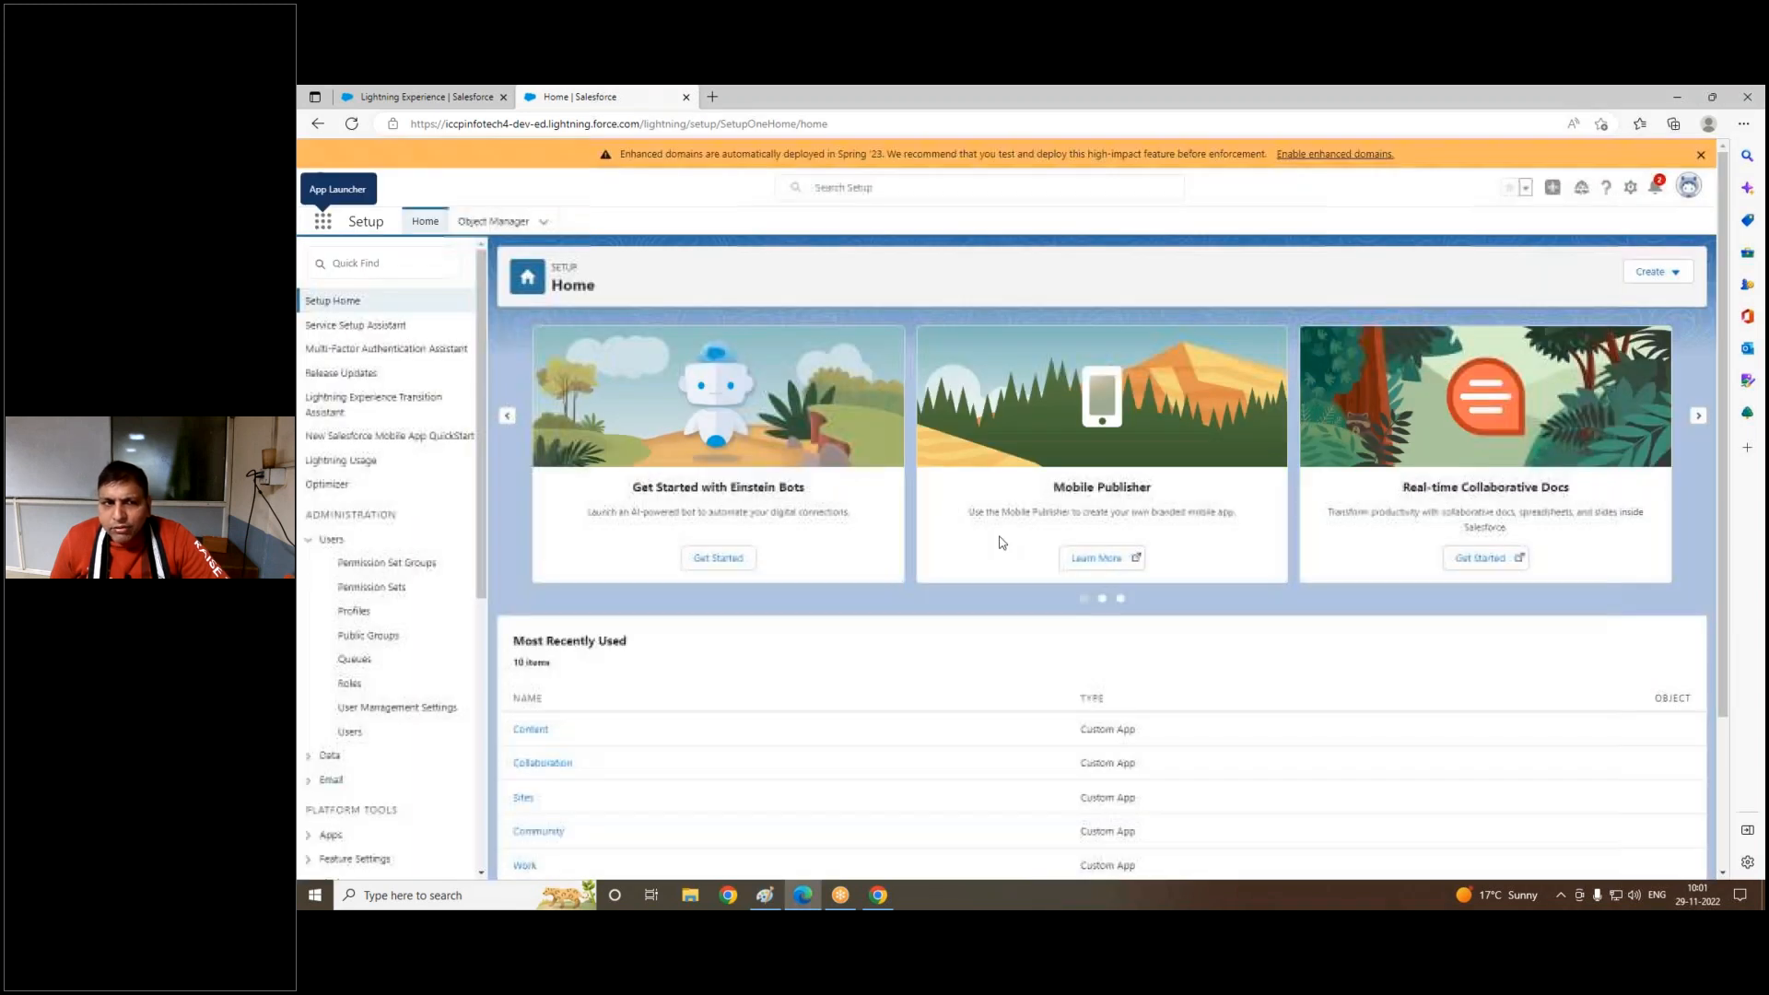
# Step: Switch to the admin session in Chrome, assign the TL-Normal-user-profile profile to the CFO user, save, and reload the page
pyautogui.moveTo(878, 898)
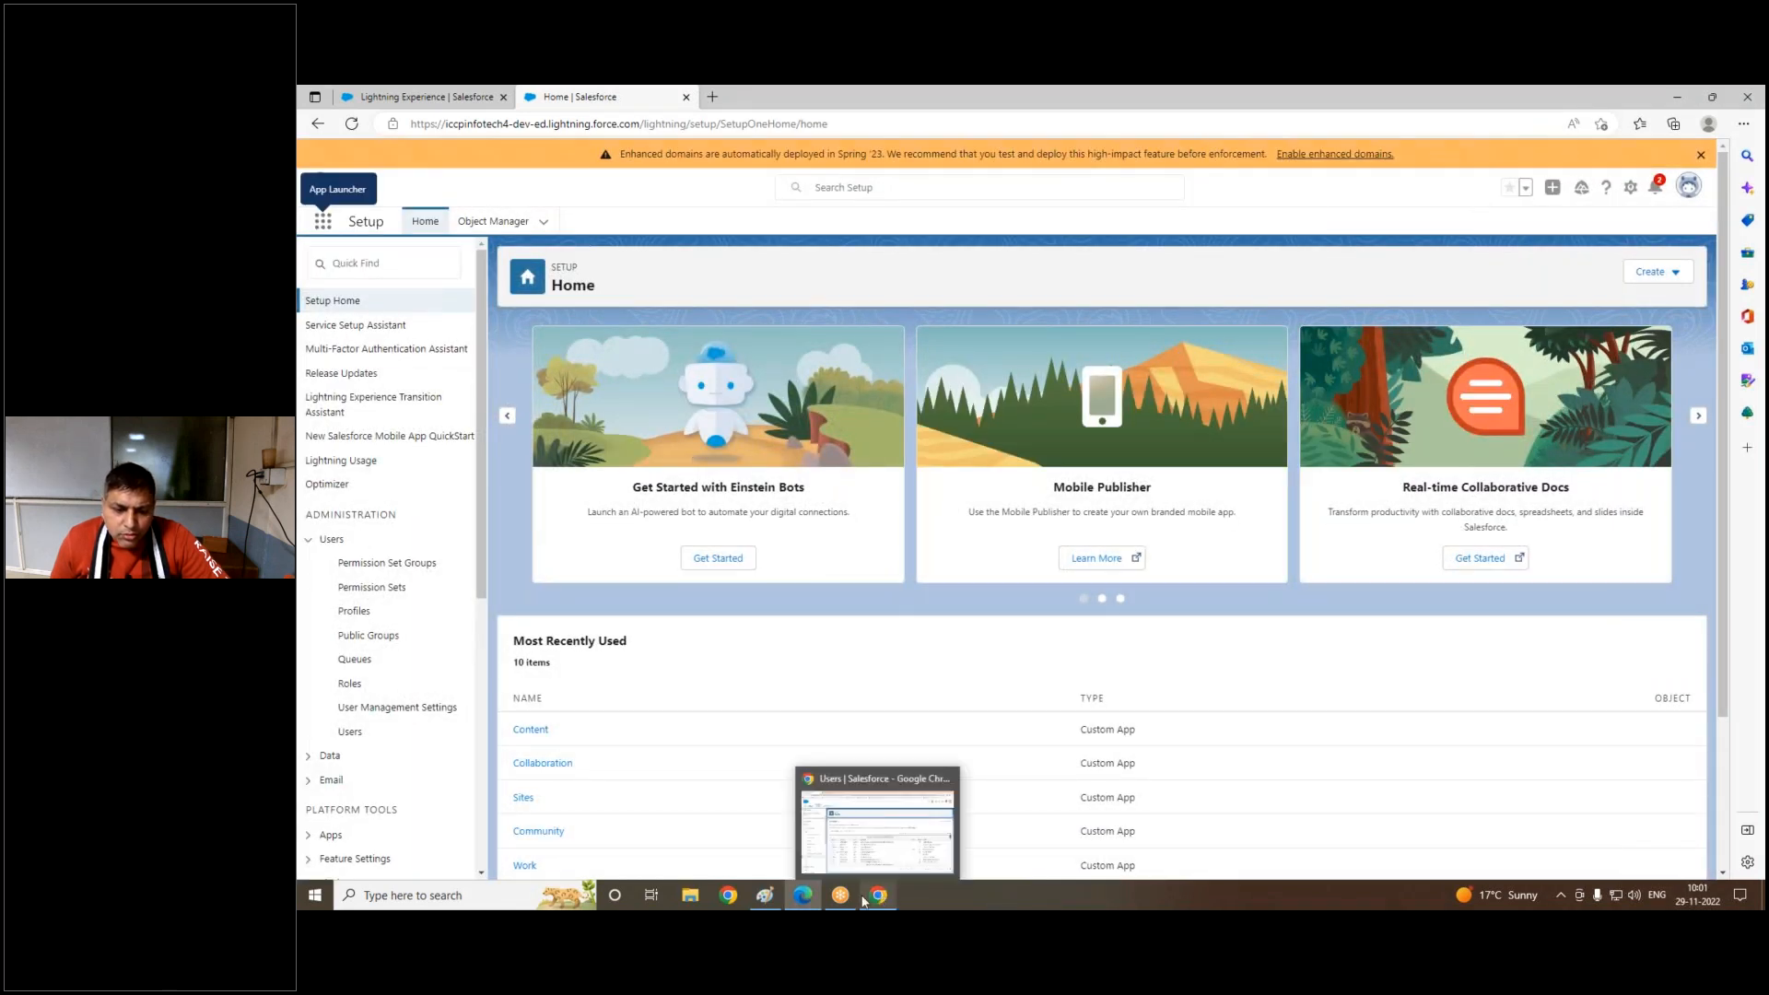
pyautogui.click(903, 838)
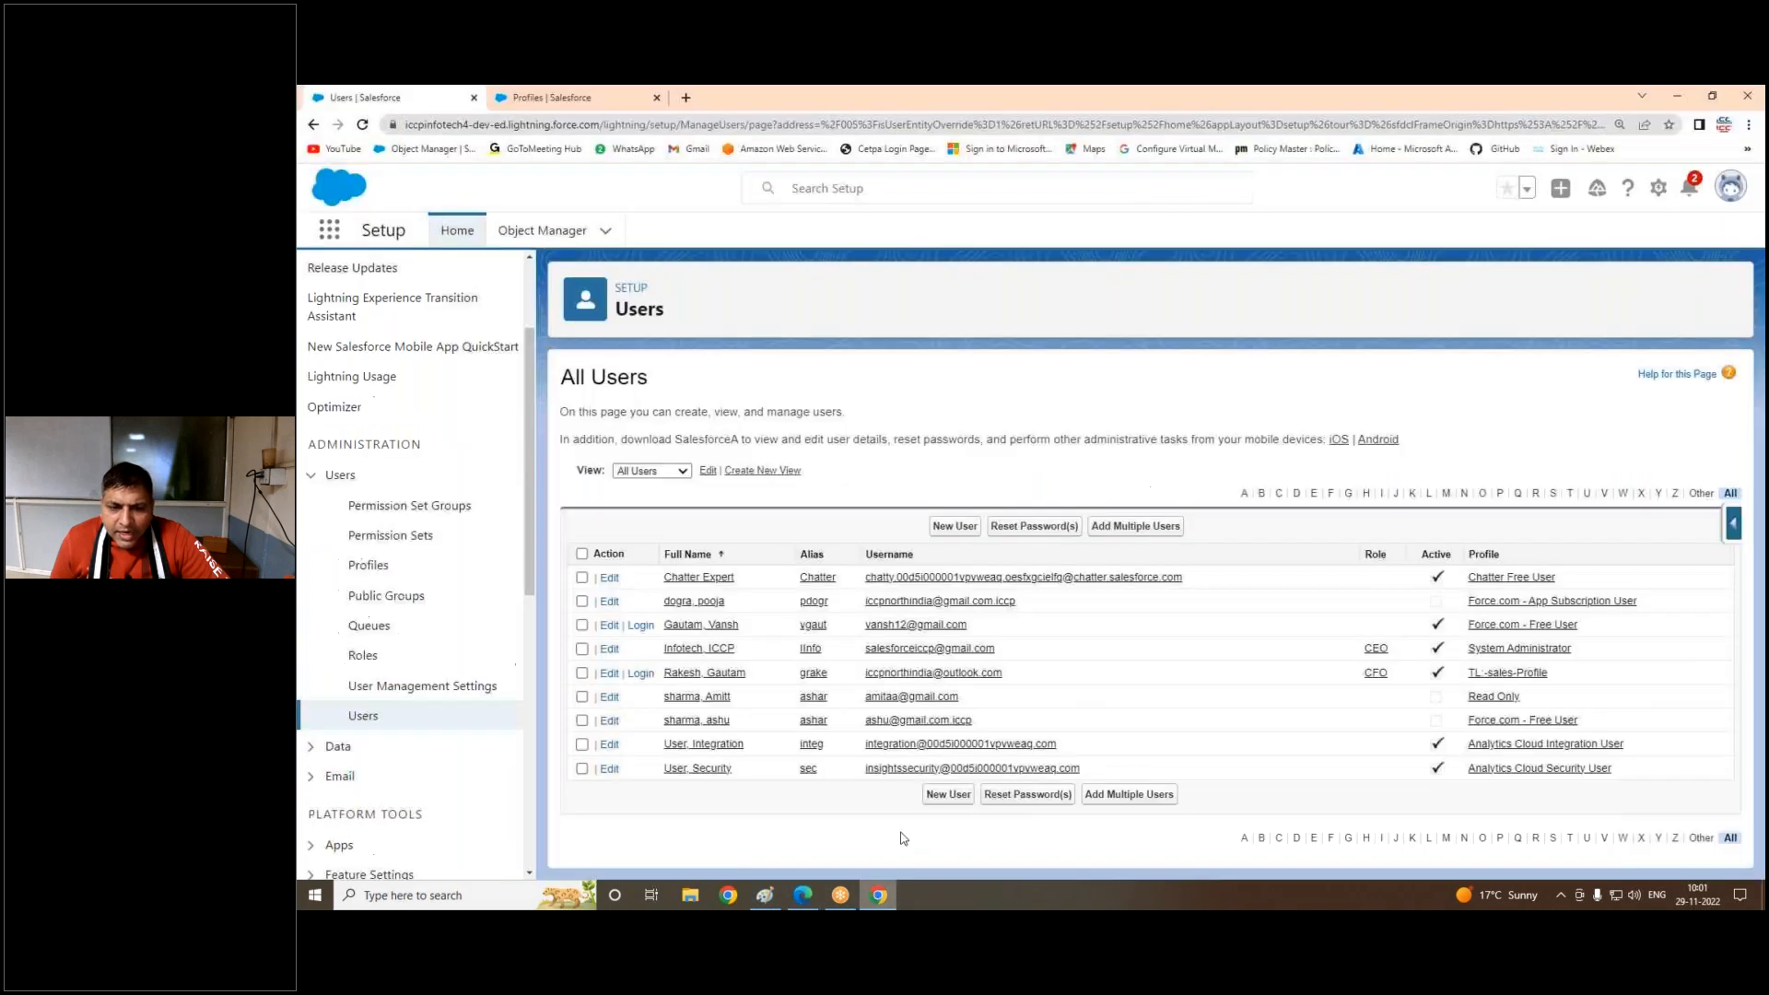
pyautogui.click(609, 673)
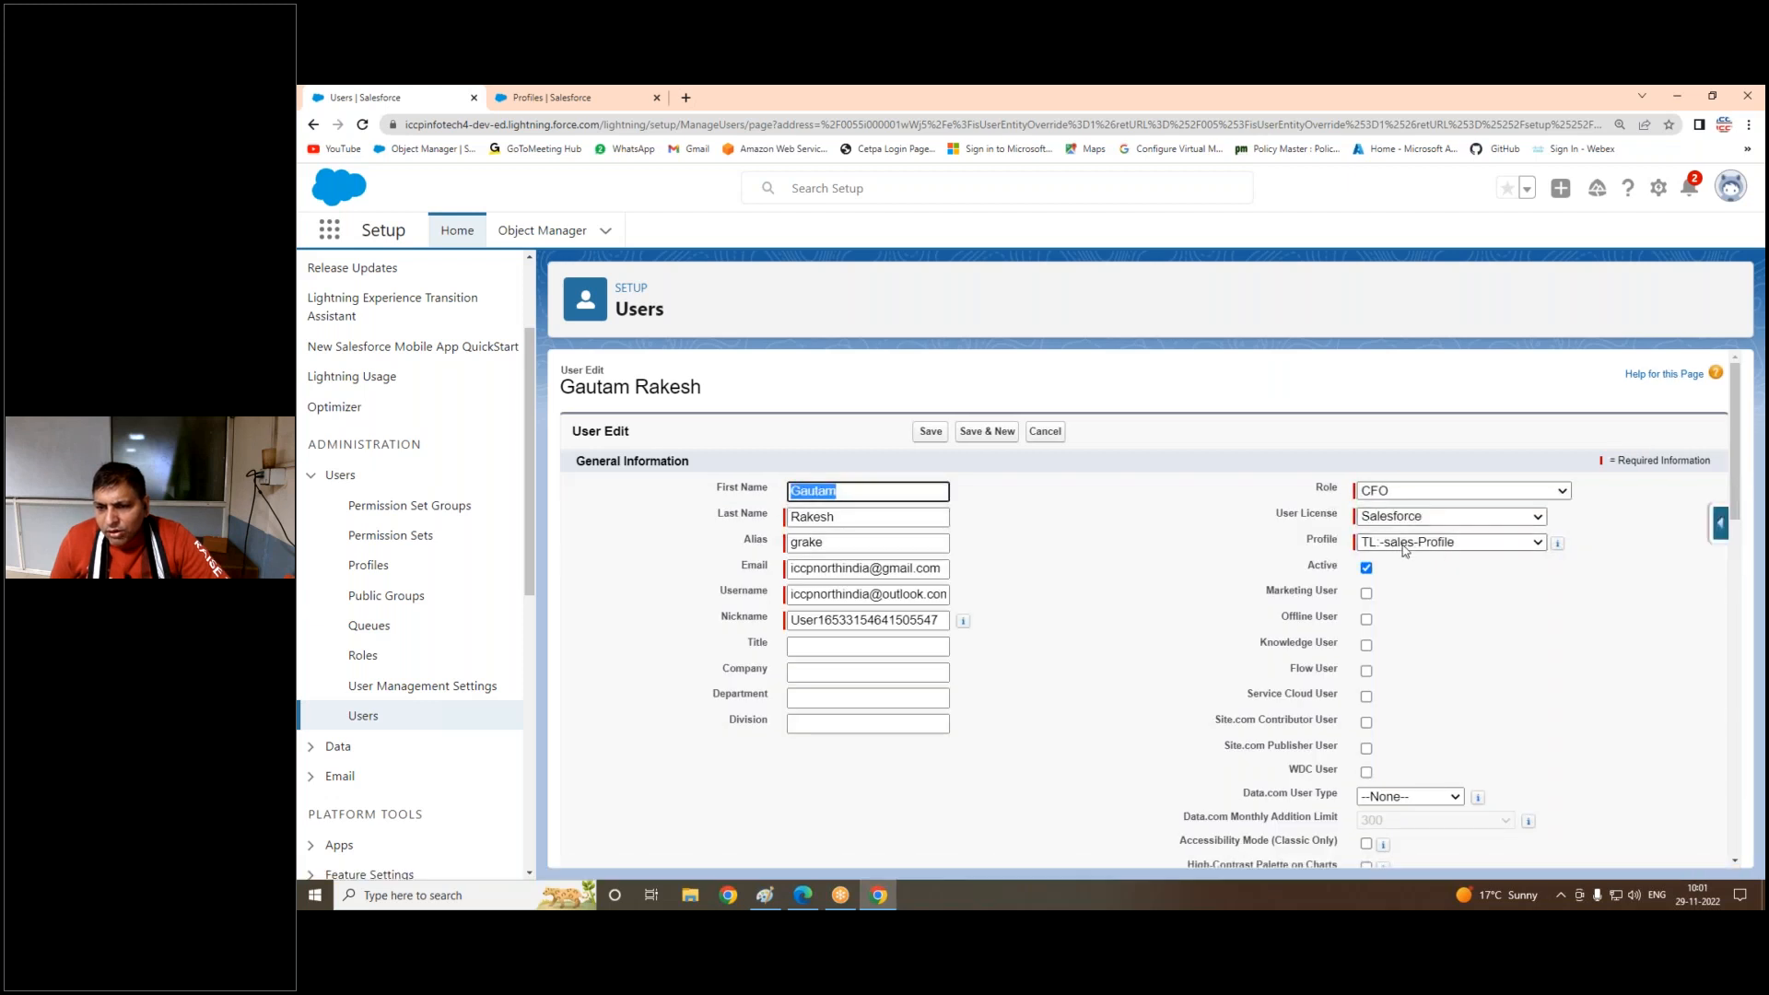
pyautogui.click(1404, 544)
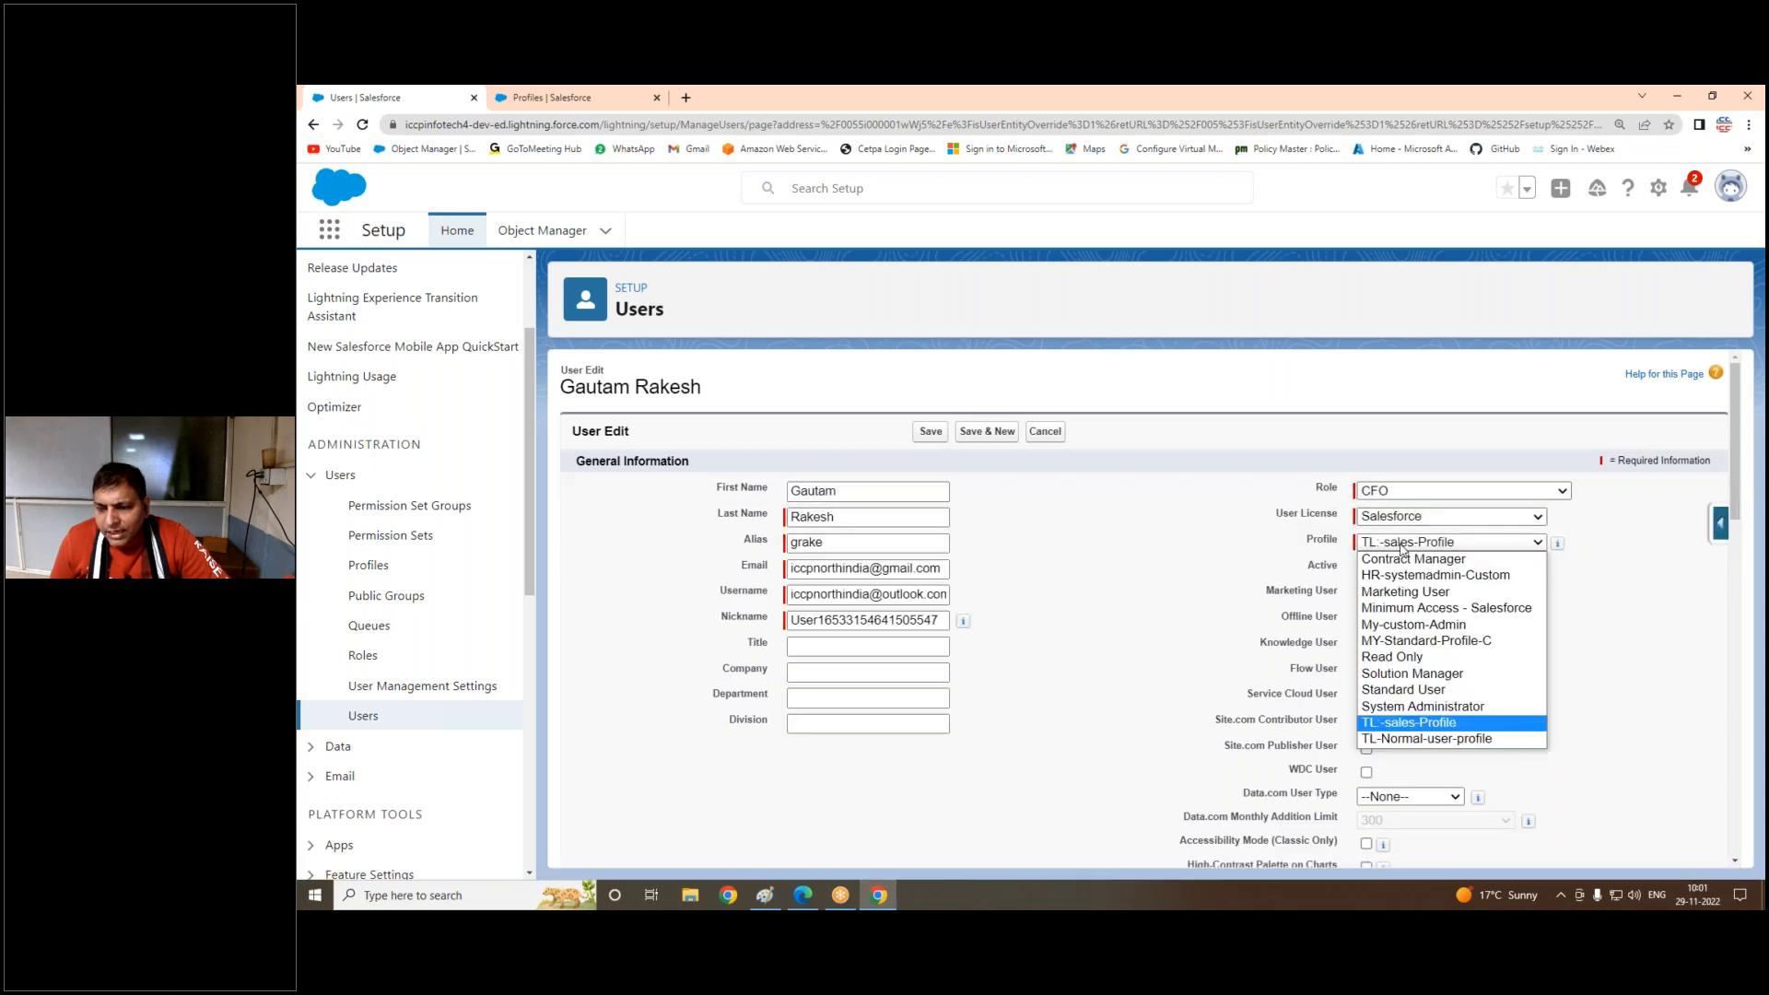
pyautogui.click(1405, 740)
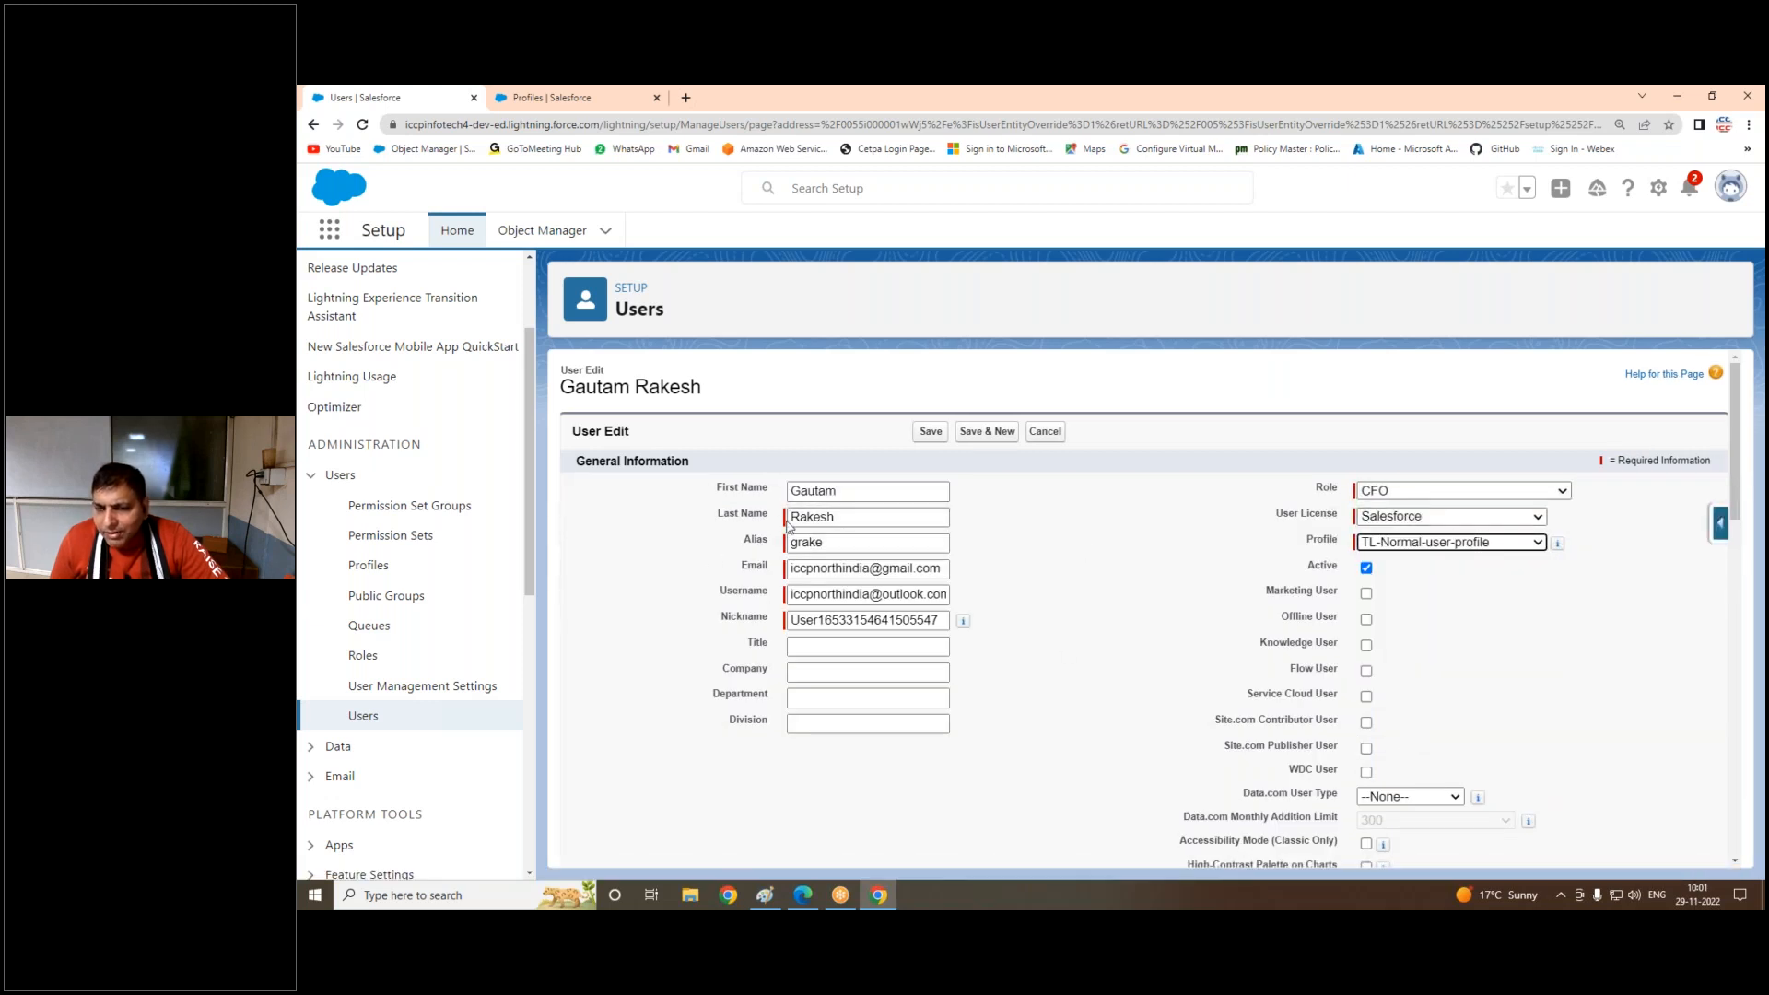
pyautogui.click(929, 430)
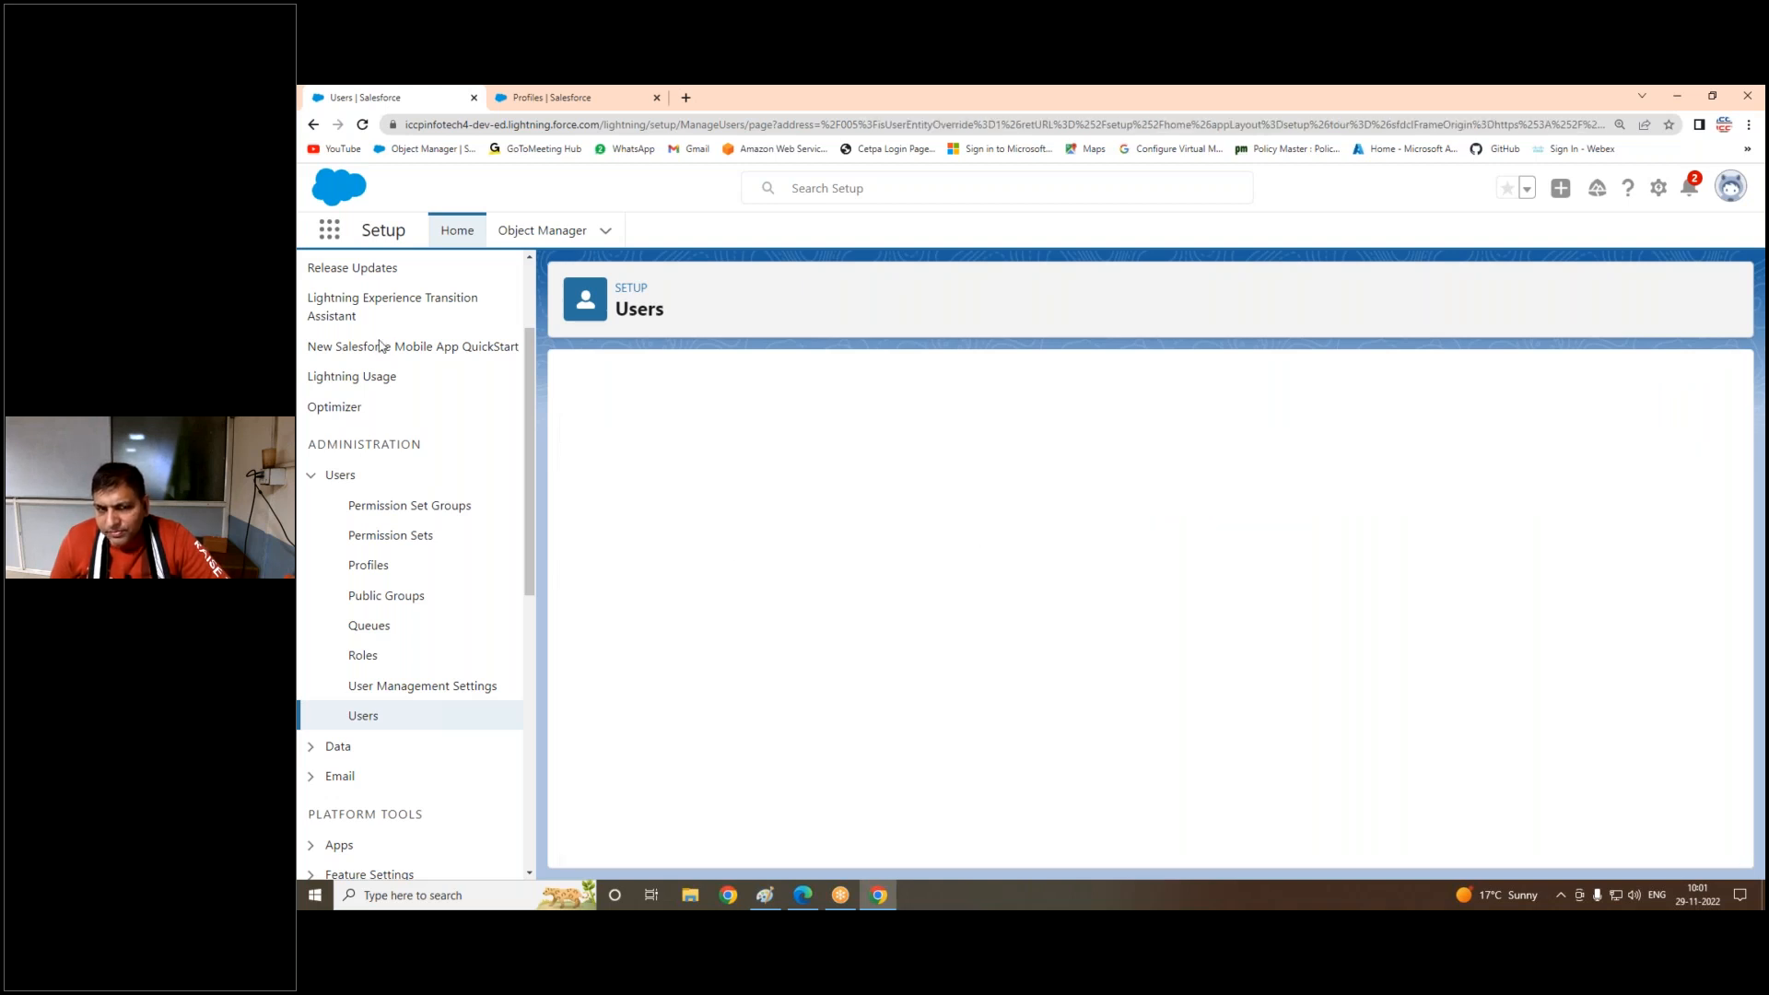
pyautogui.click(364, 124)
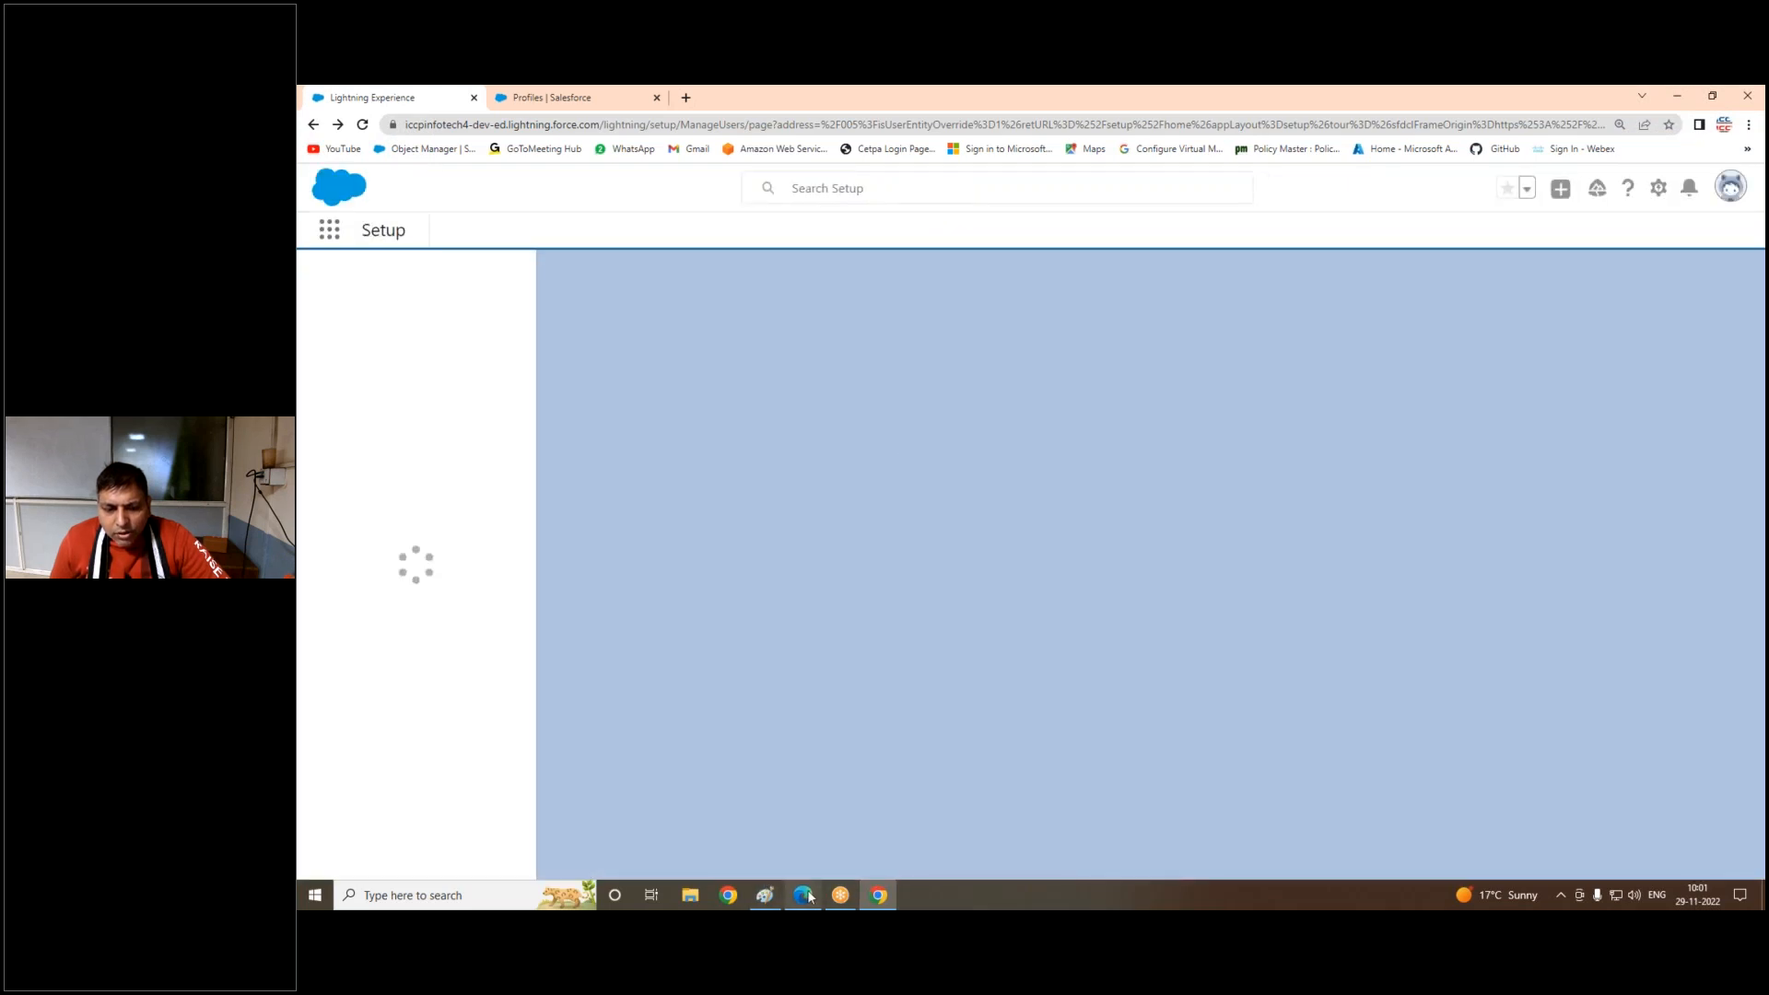
# Step: Switch to the Edge session, reload Setup, and open the Force.com - App Subscription user's details from the All Users list
pyautogui.click(806, 896)
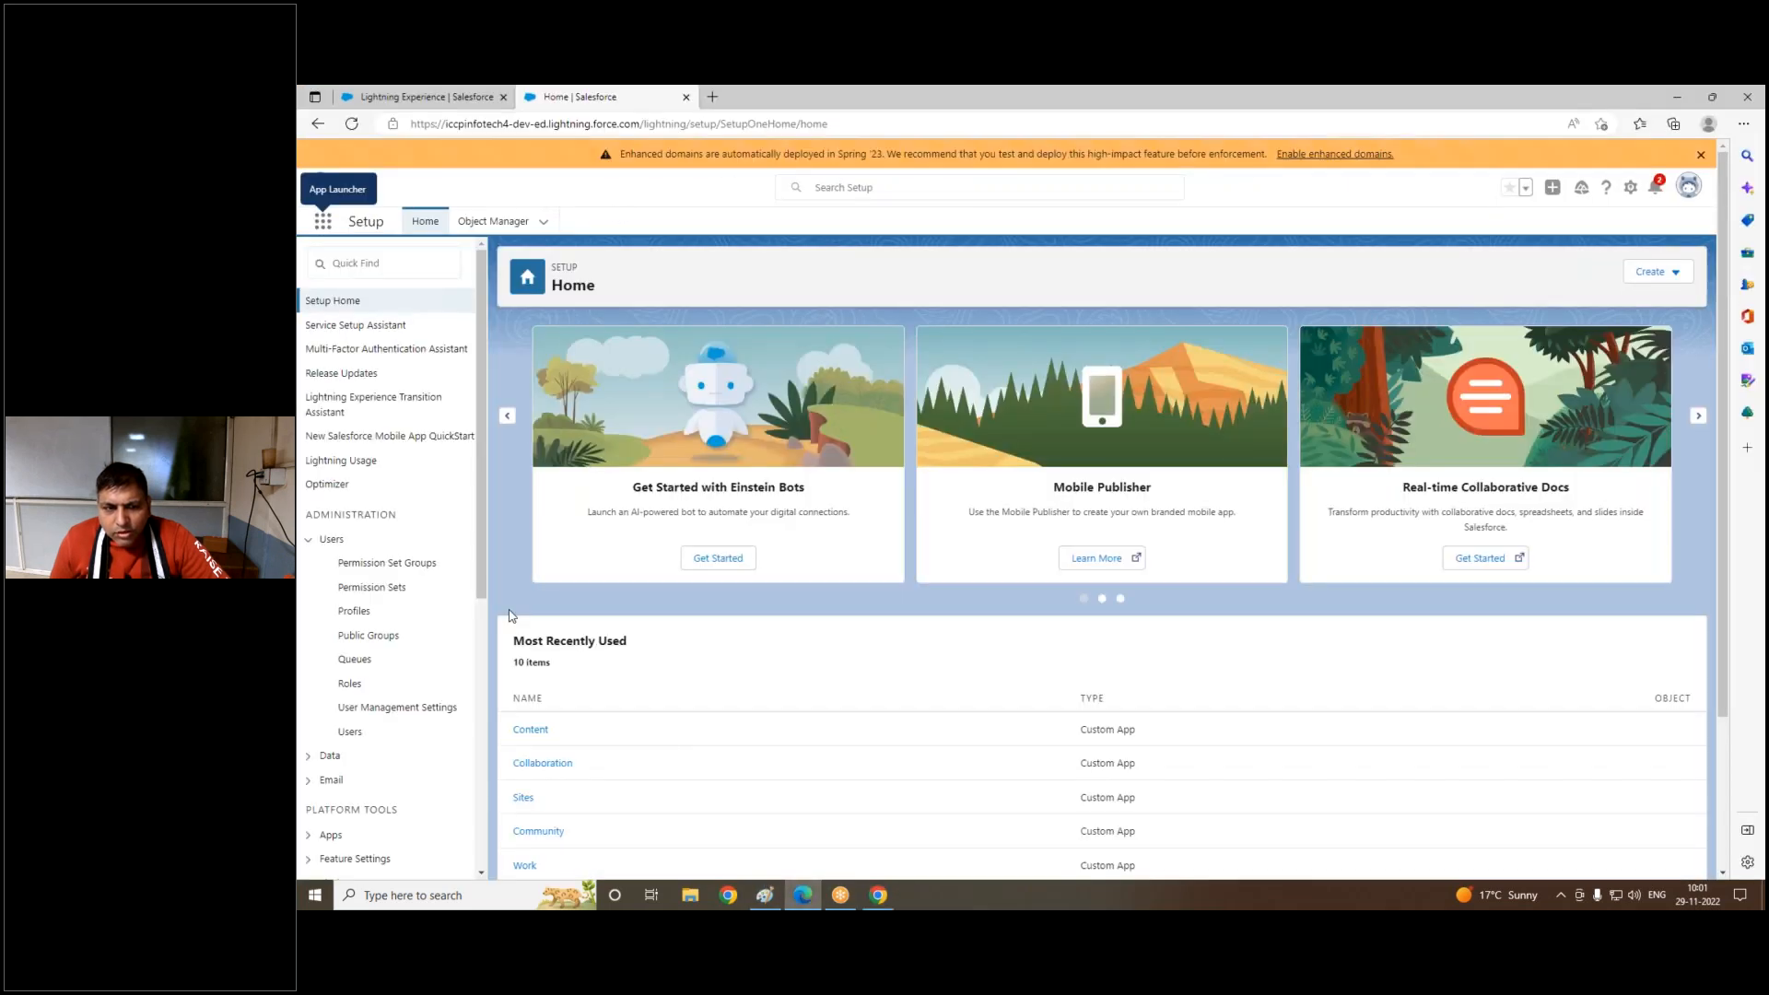
pyautogui.click(353, 128)
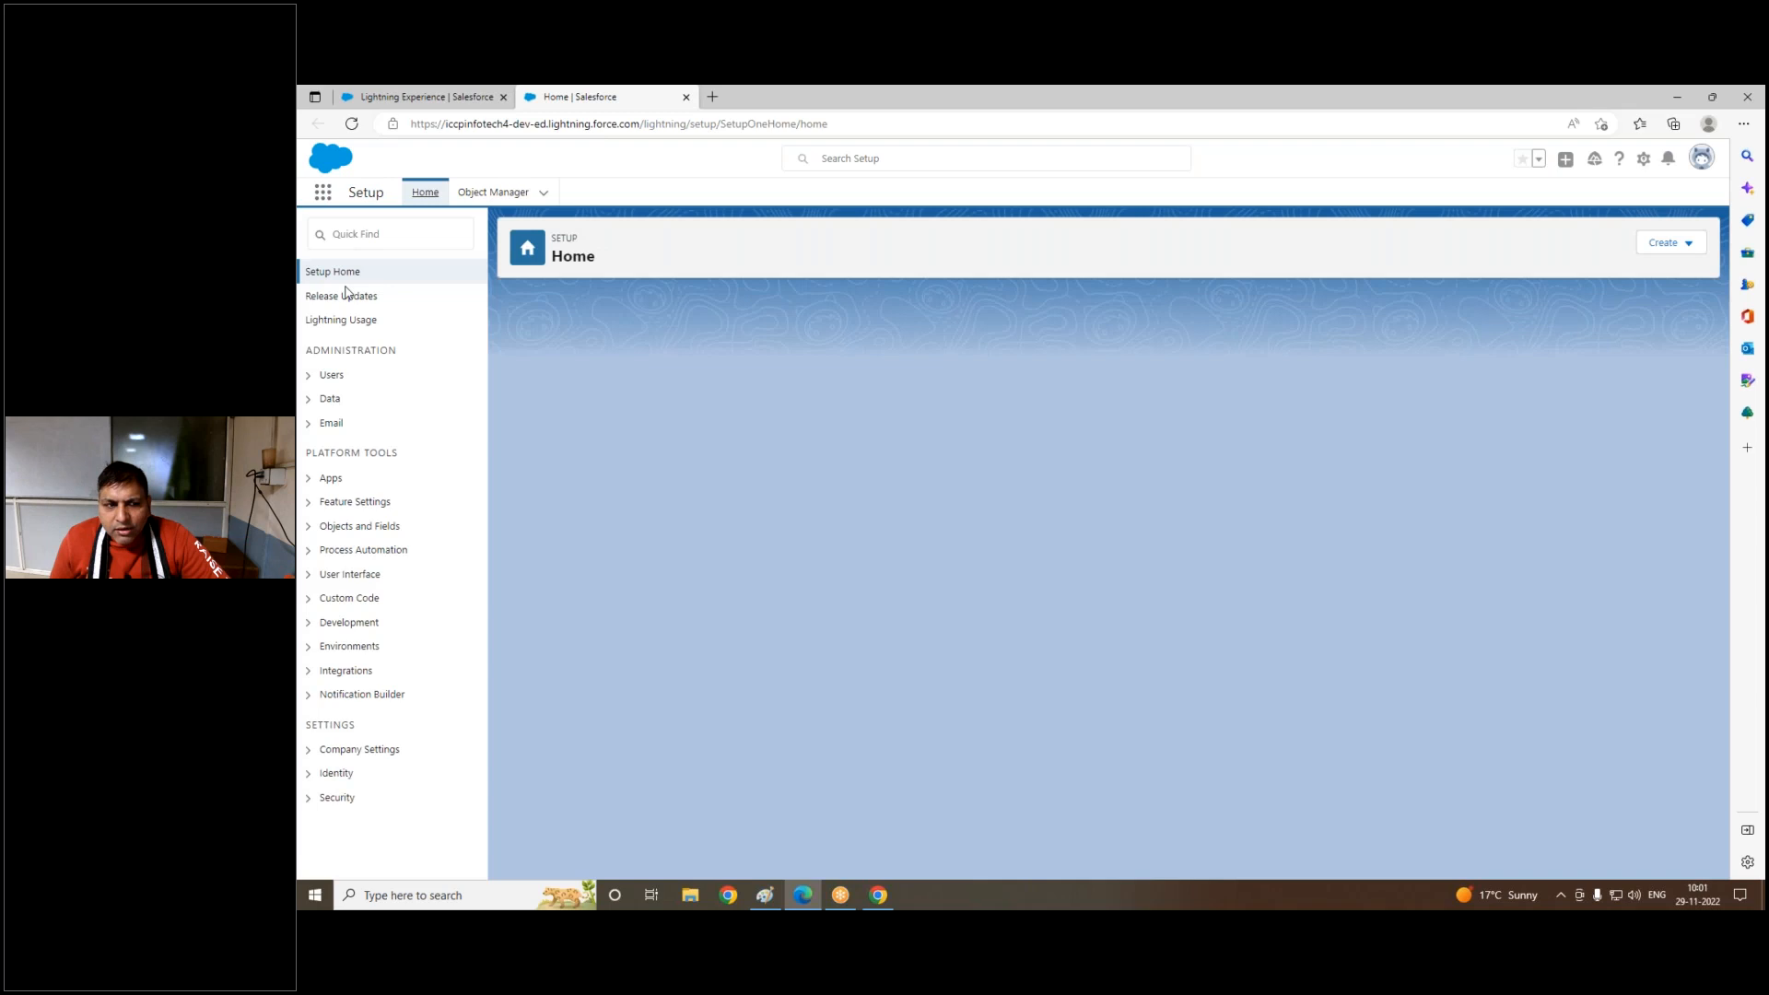
pyautogui.click(331, 375)
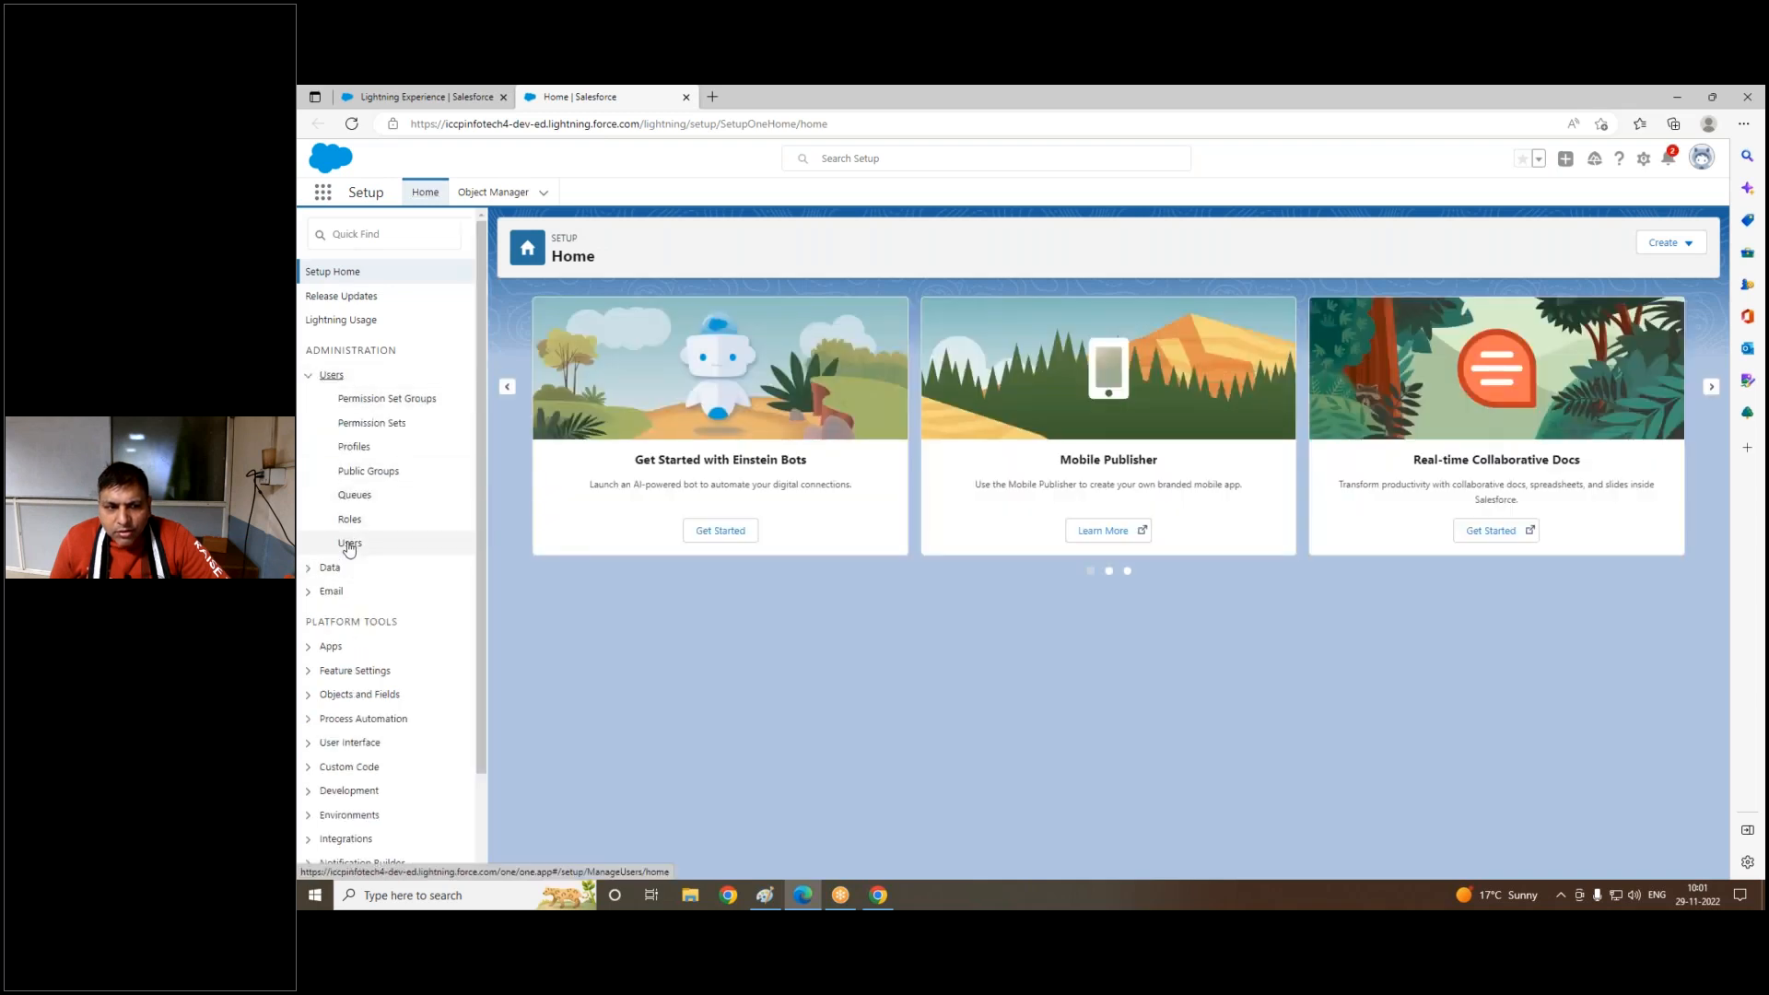
pyautogui.click(349, 545)
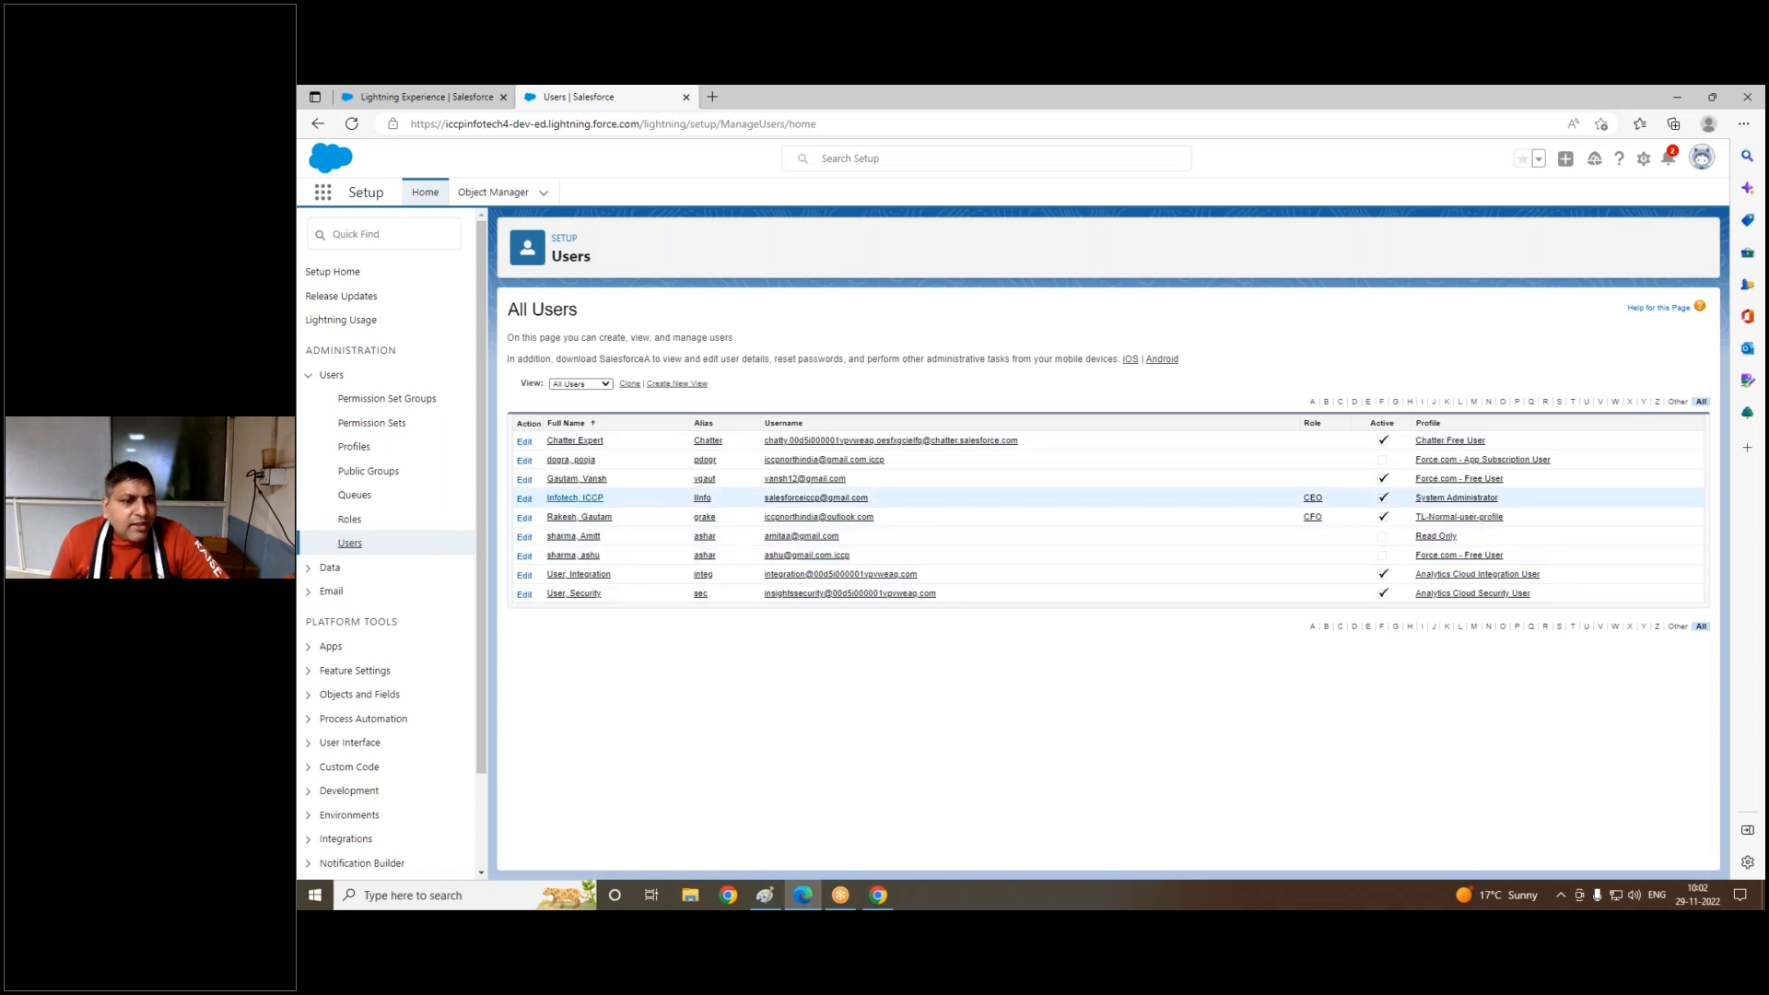
pyautogui.click(563, 461)
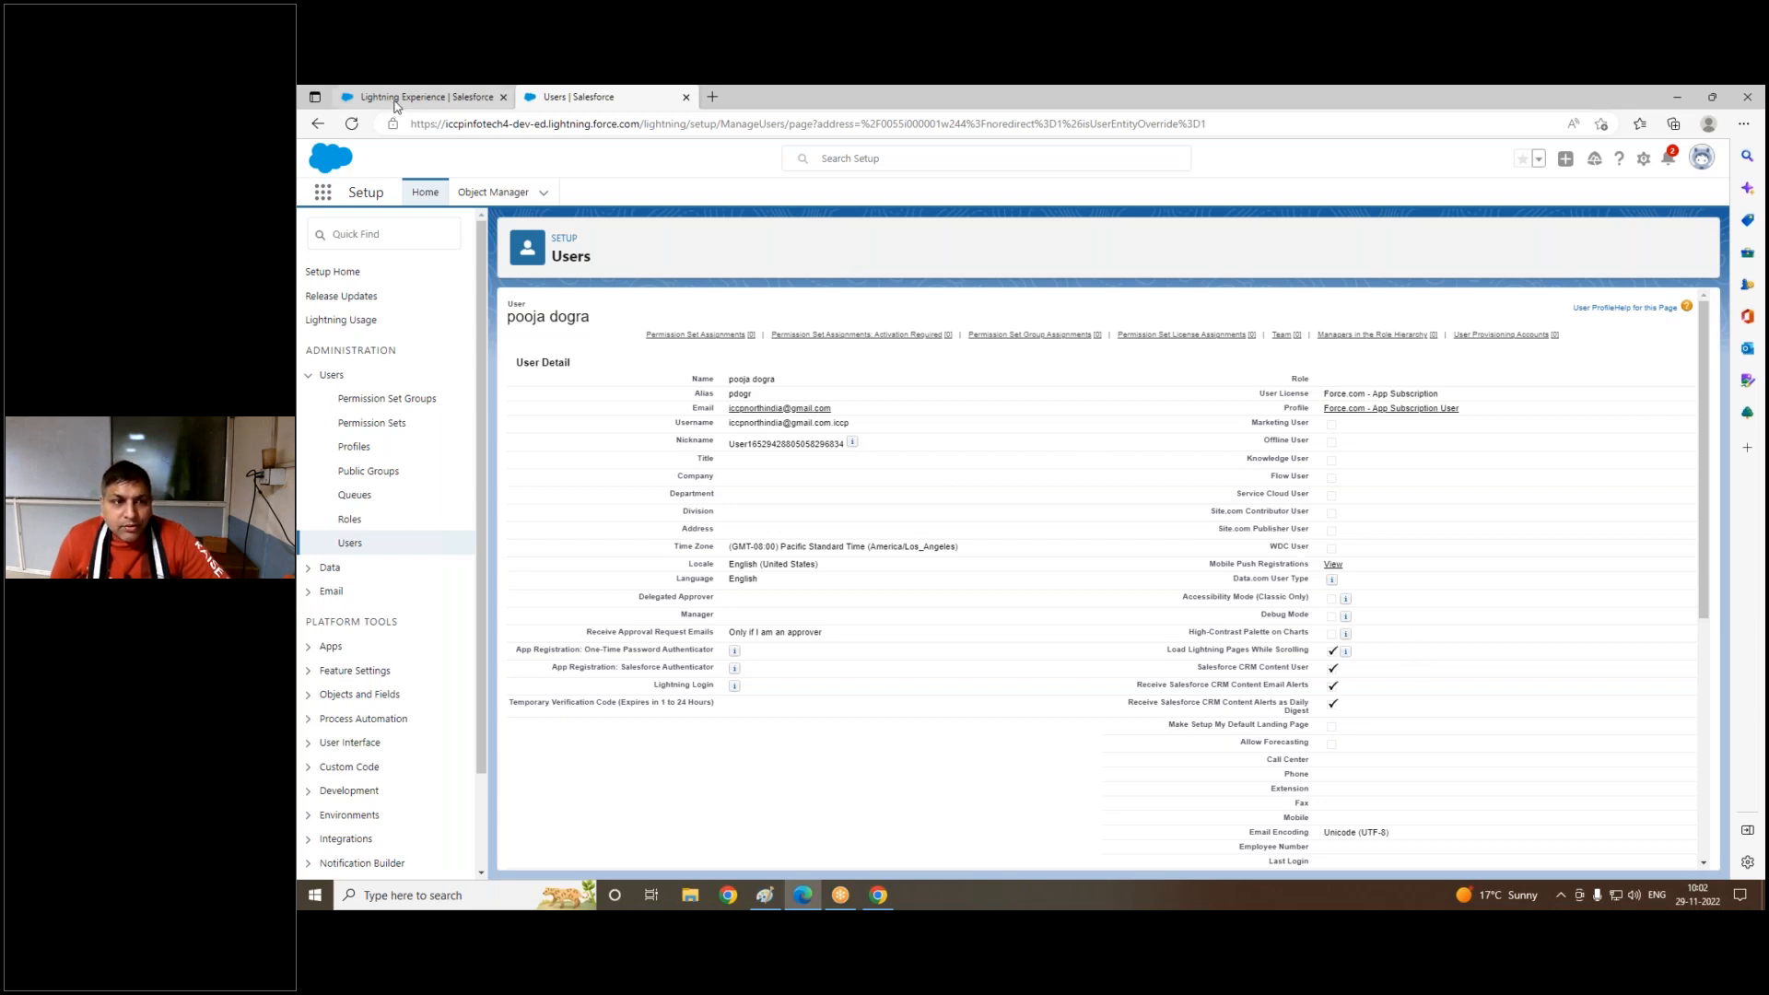
# Step: Switch to Paint and review the notes and diagram on Salesforce profile types
pyautogui.click(766, 897)
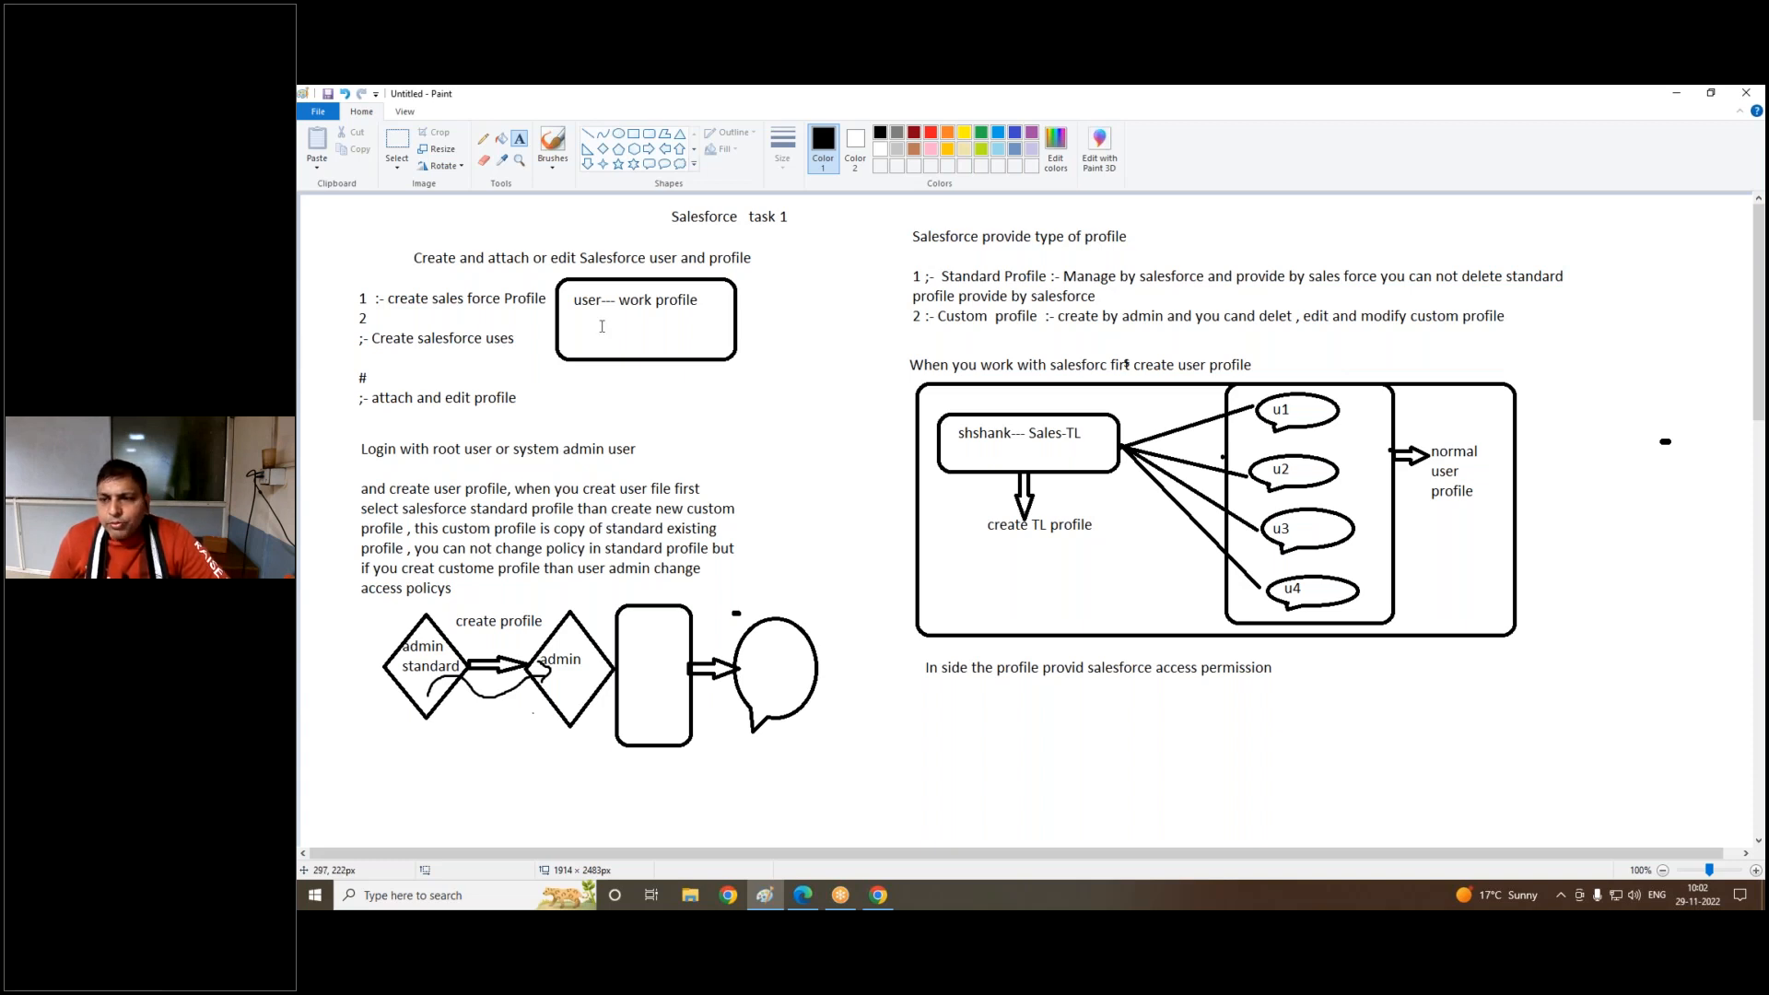
pyautogui.click(1443, 130)
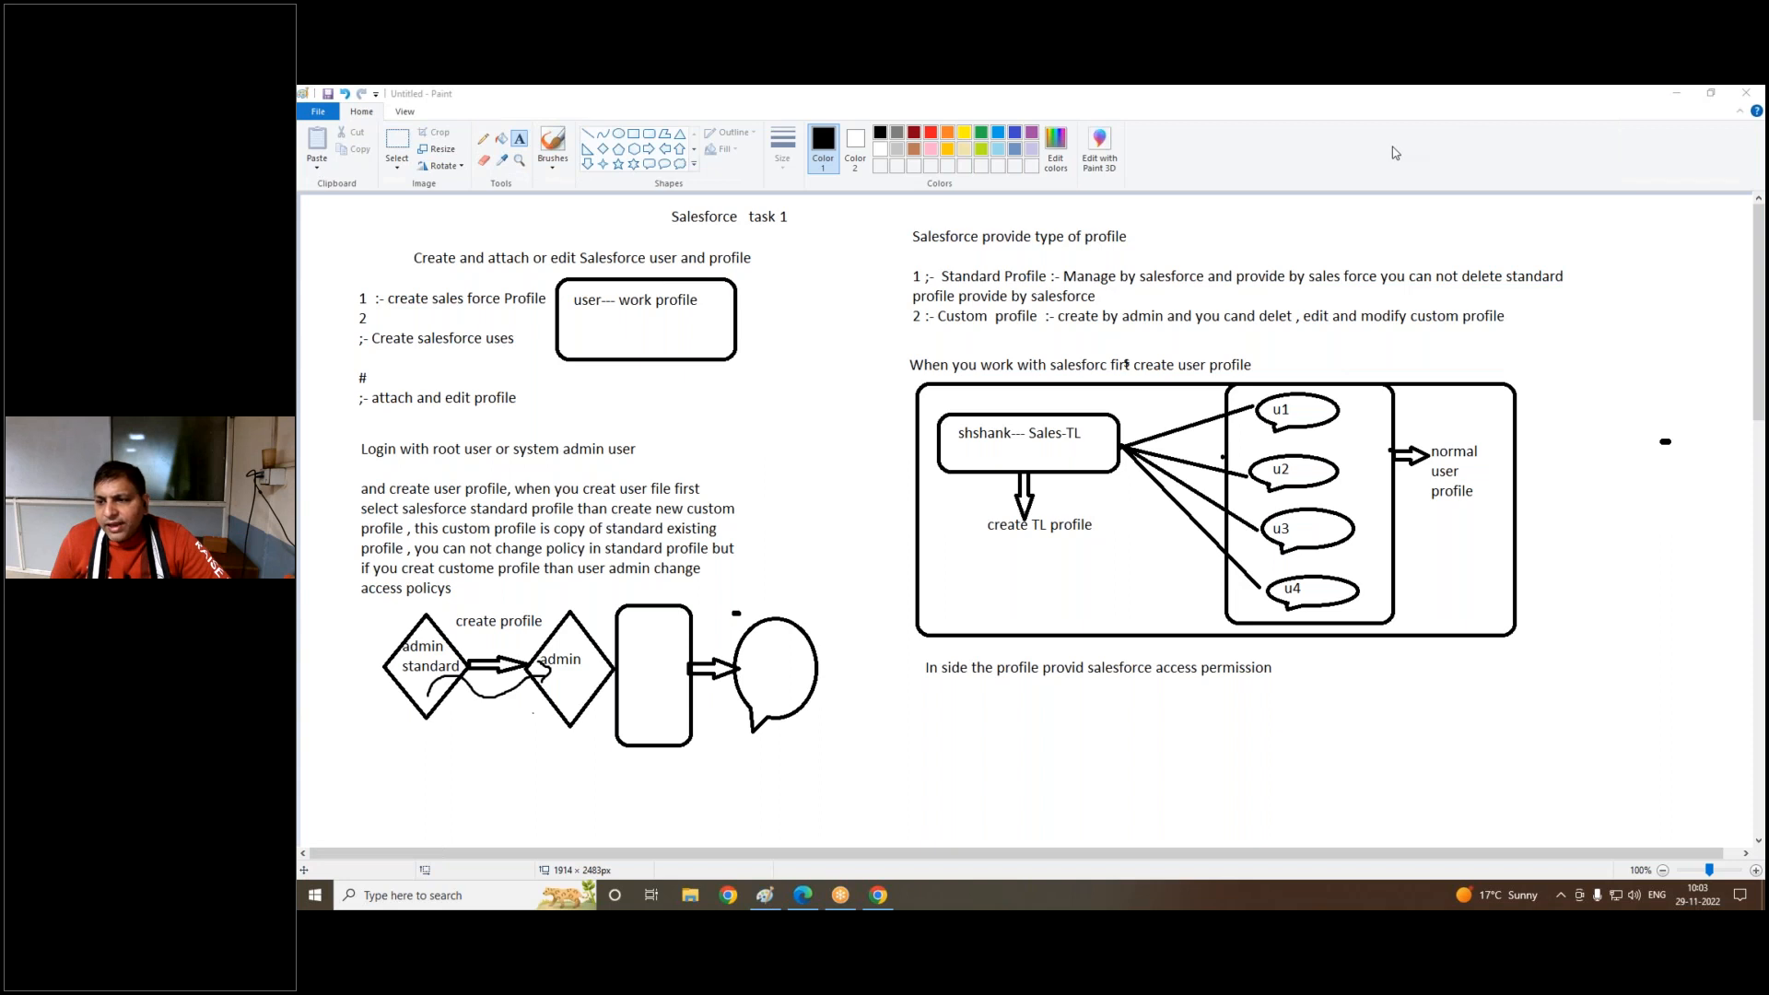